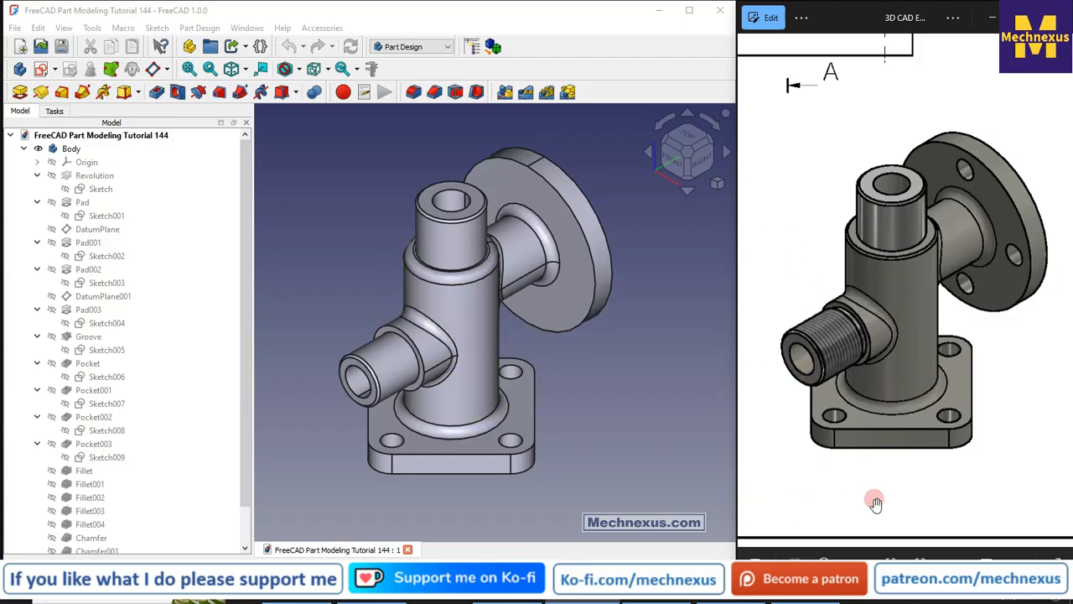
Check the installed FreeCAD version in the About information and close it
middle_click_drag(591, 415, 512, 363)
left_click(283, 27)
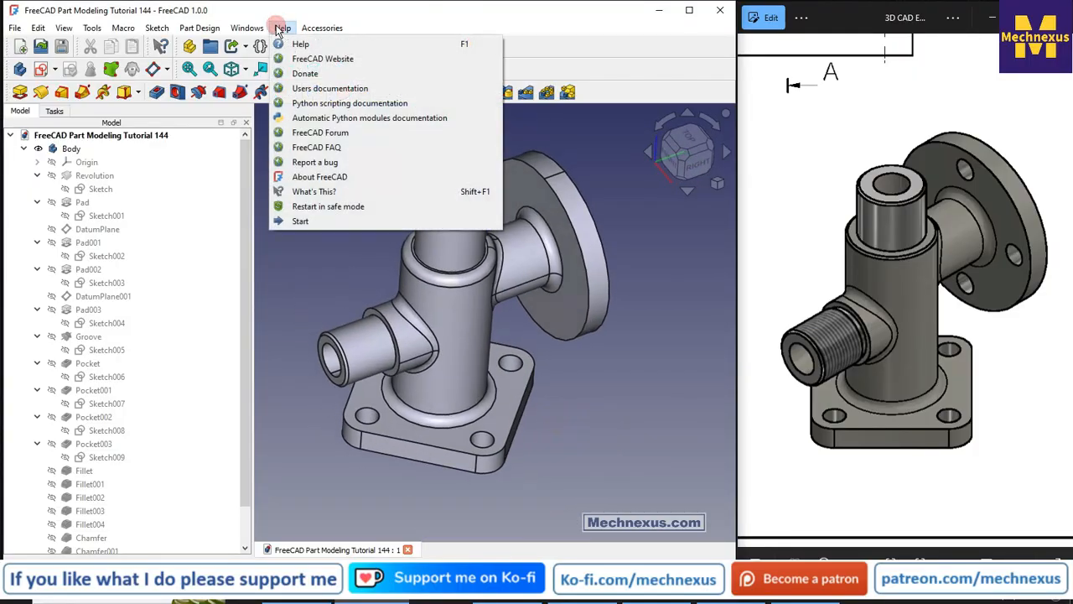
left_click(314, 177)
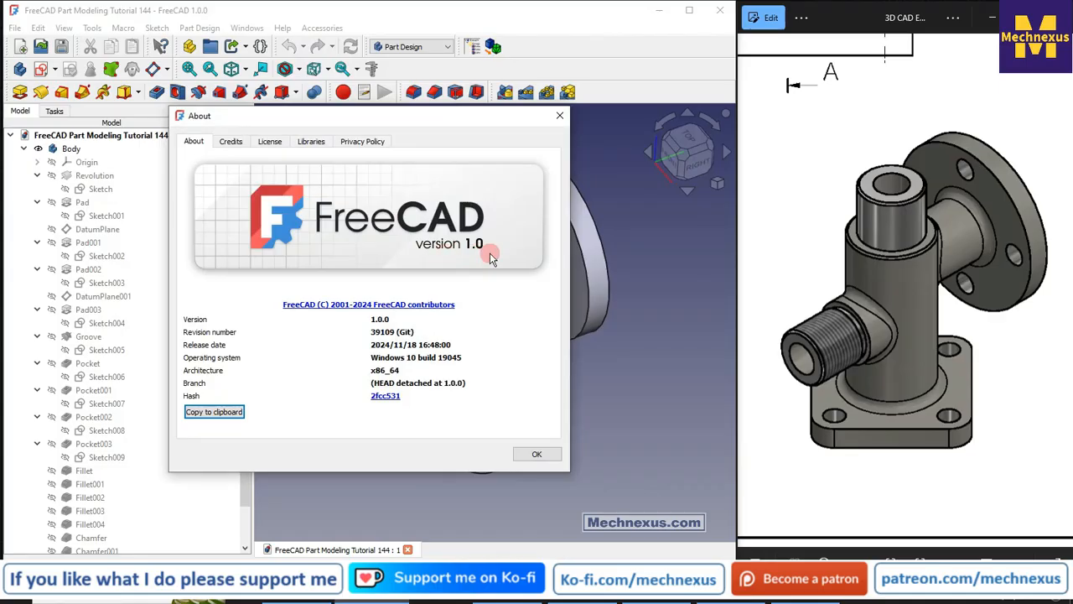
left_click(562, 122)
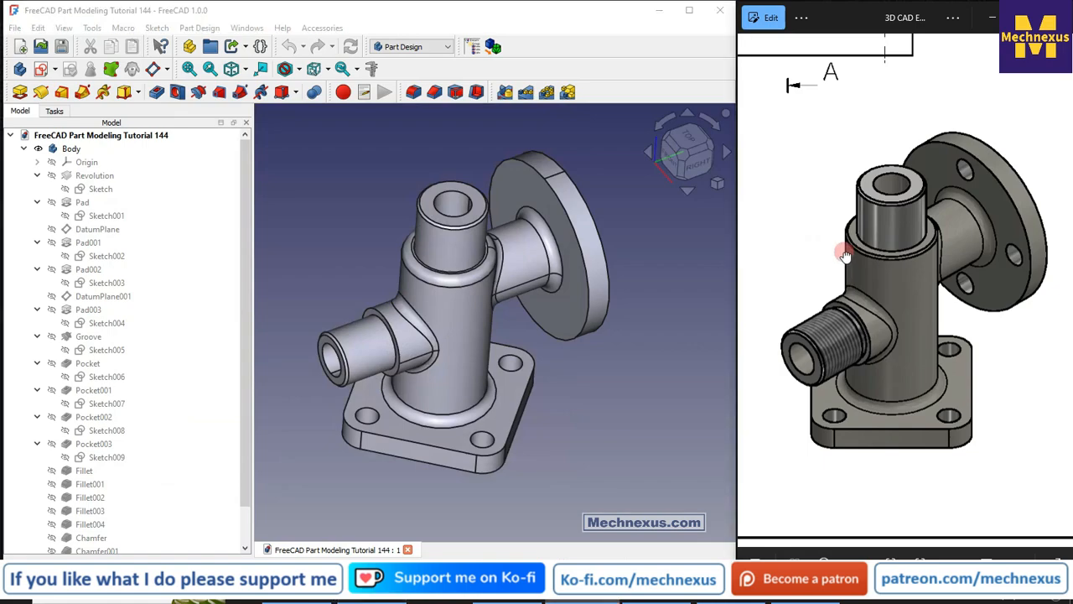
Switch to the web browser and look through the articles and categories on the Mechnexus home page
scroll(843, 246, "down", 3)
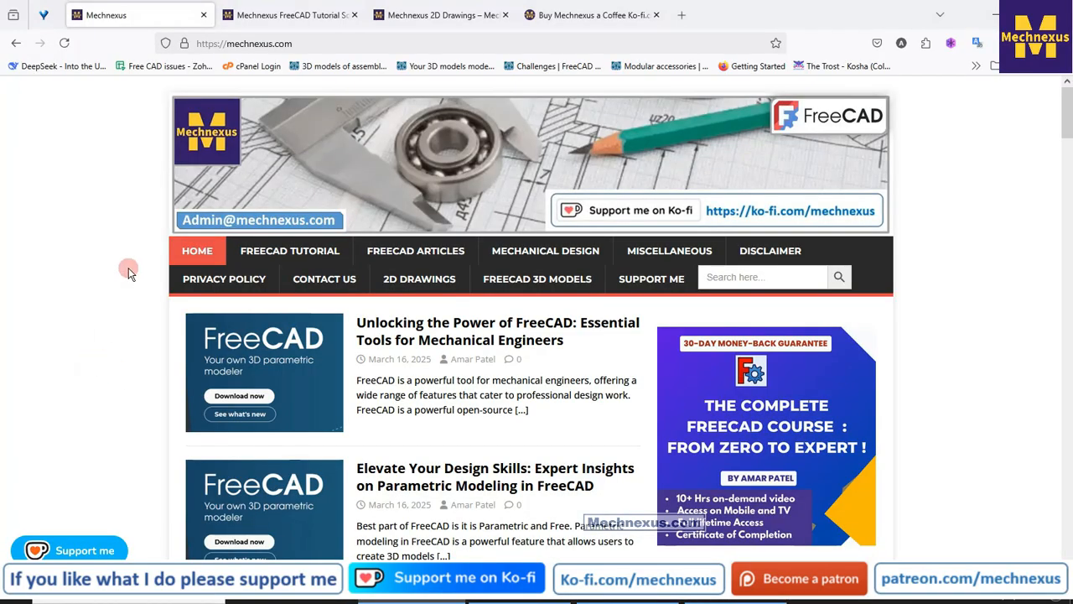
scroll(128, 289, "down", 5)
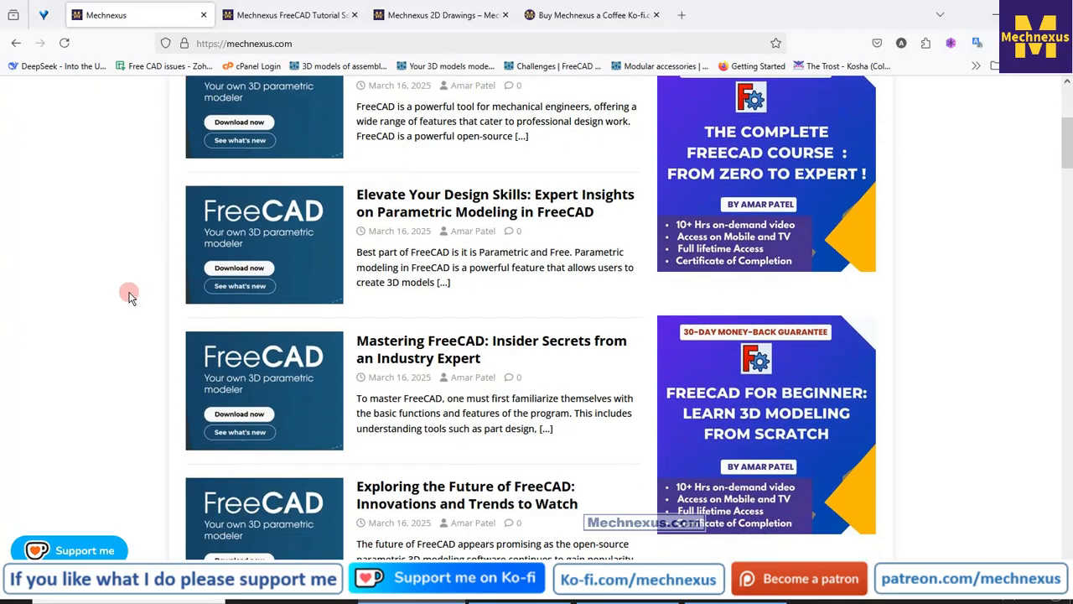
scroll(128, 296, "down", 8)
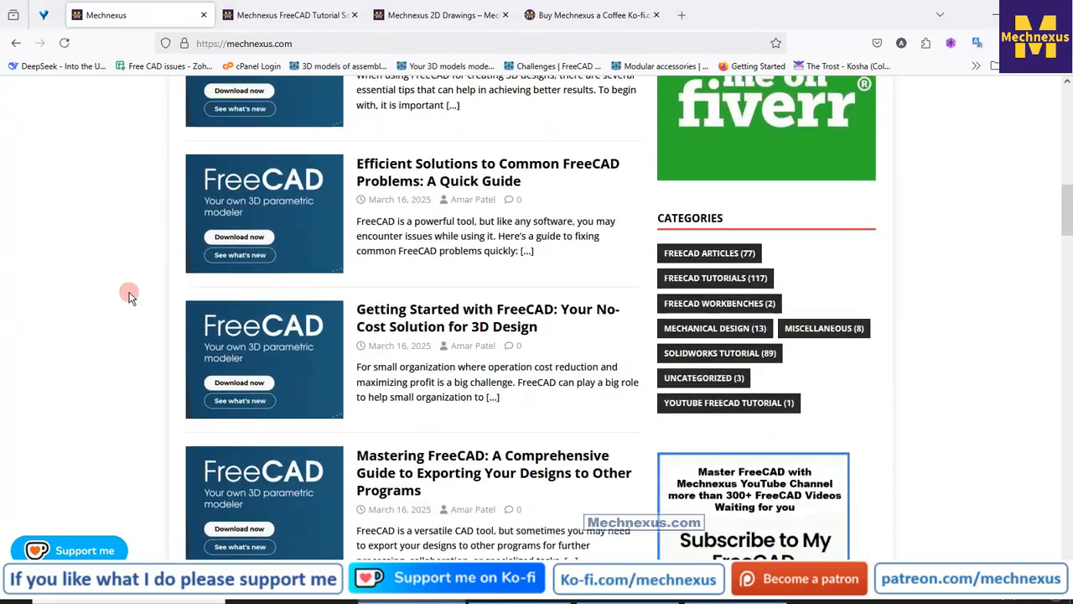
scroll(130, 296, "up", 13)
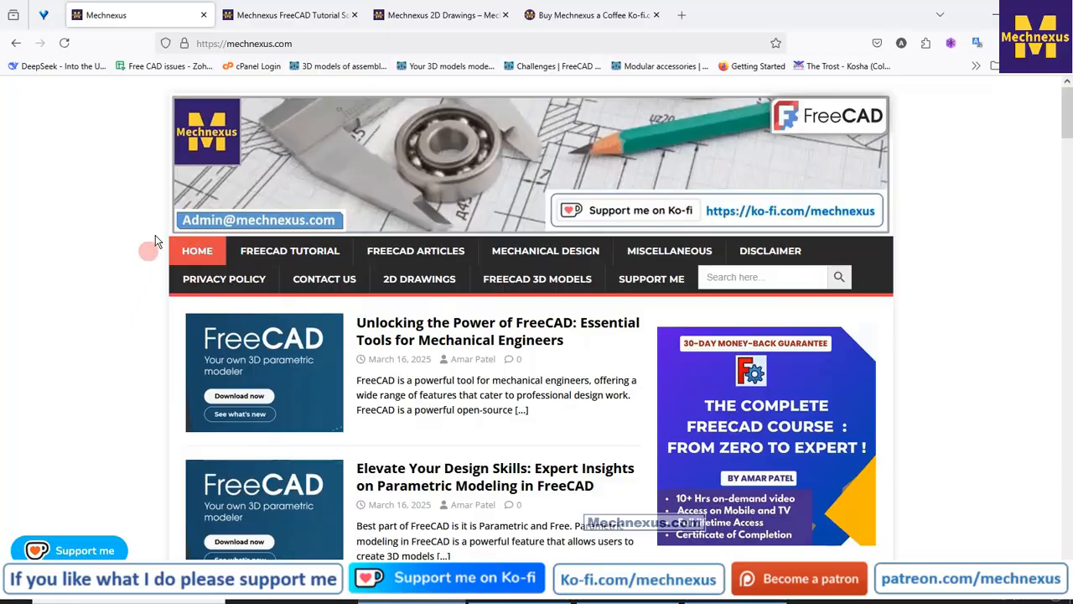
Browse the numbered model thumbnails on the Mechnexus FreeCAD Tutorial Source File page
left_click(253, 15)
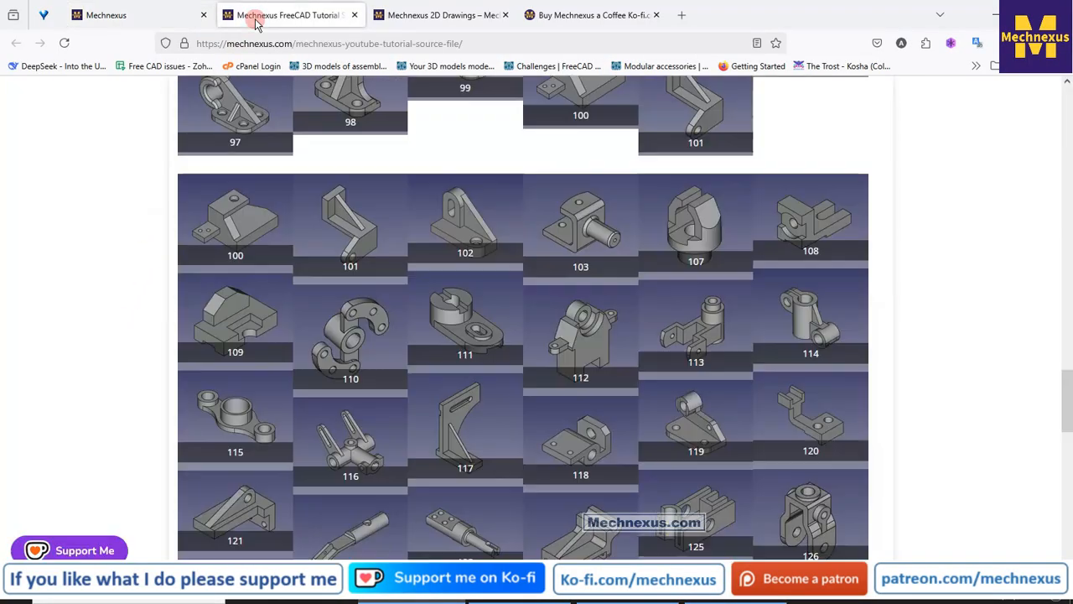
scroll(87, 264, "up", 3)
scroll(86, 266, "up", 8)
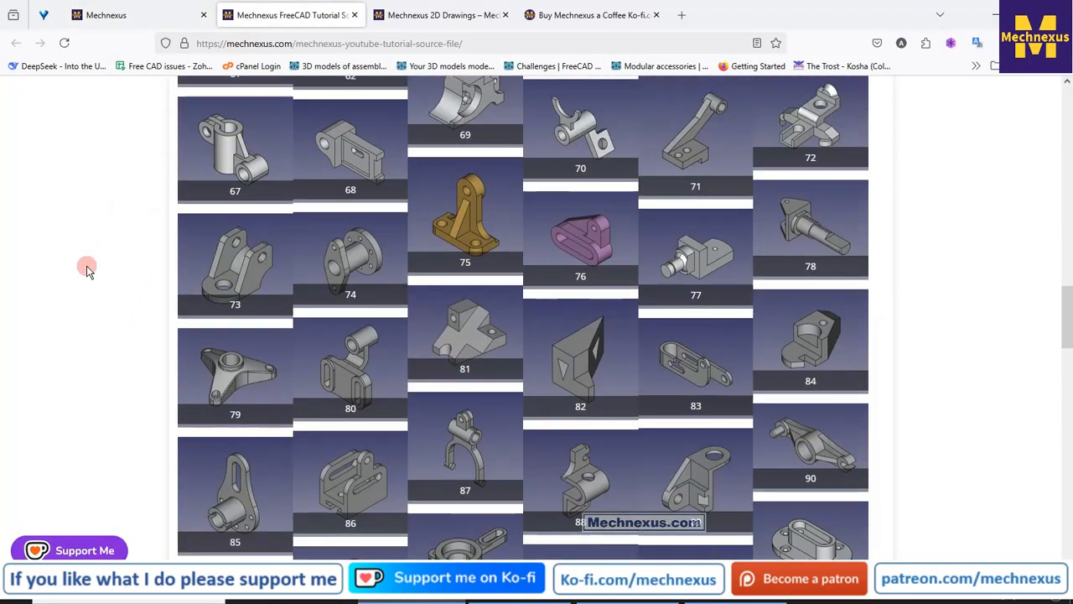
scroll(86, 269, "up", 5)
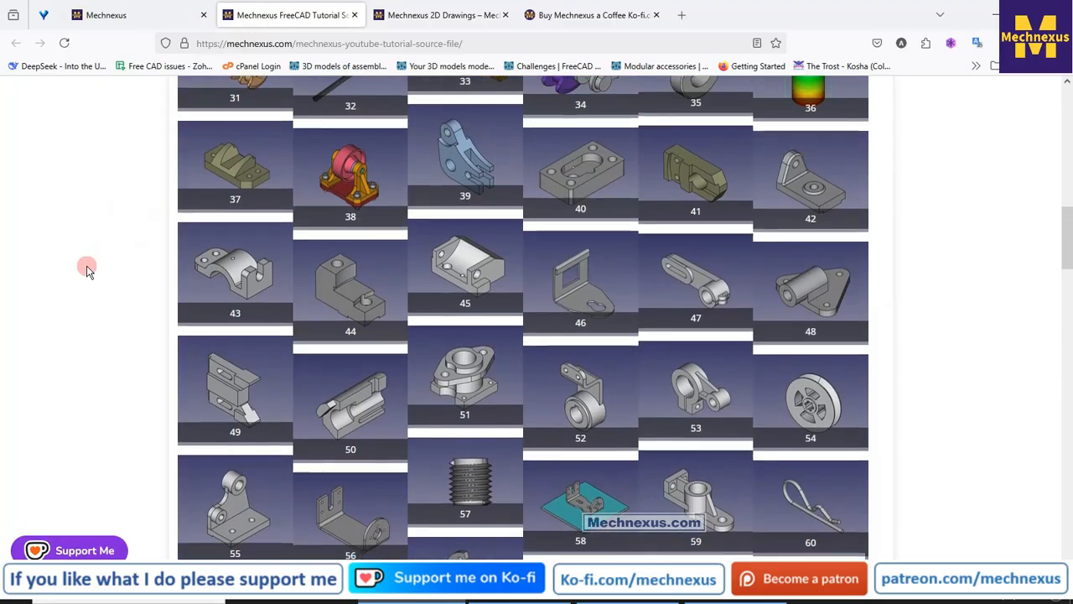
scroll(88, 270, "up", 2)
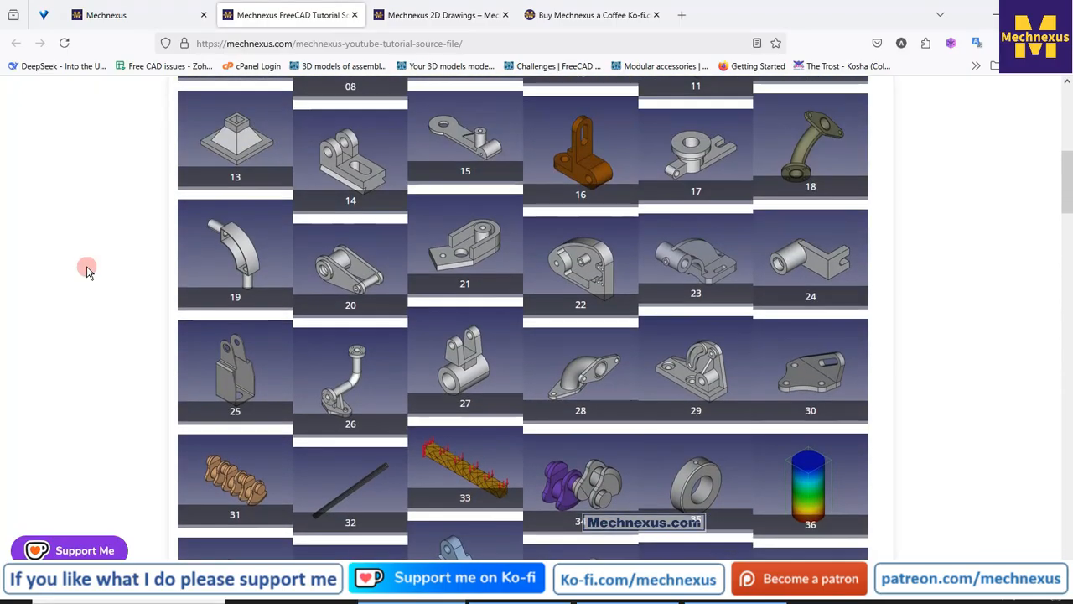
scroll(360, 281, "down", 5)
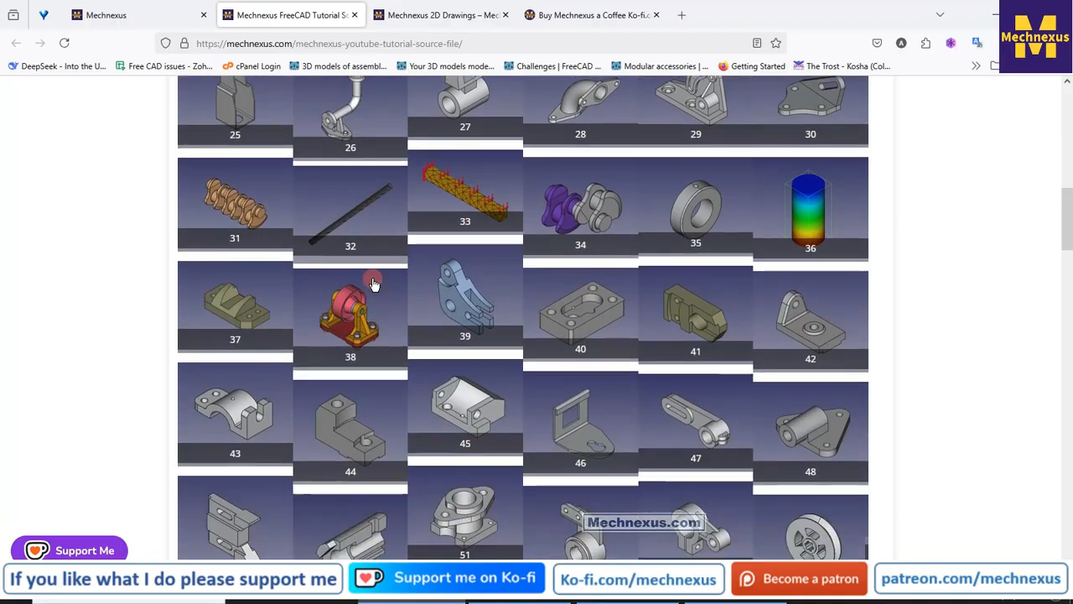
scroll(374, 284, "down", 4)
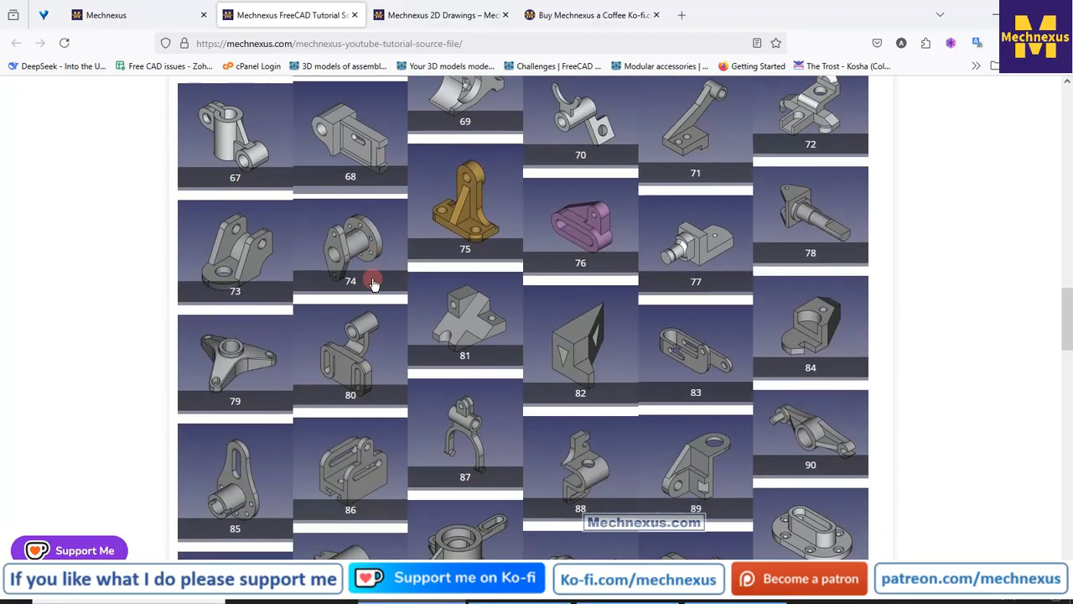
scroll(374, 284, "up", 6)
scroll(374, 284, "up", 8)
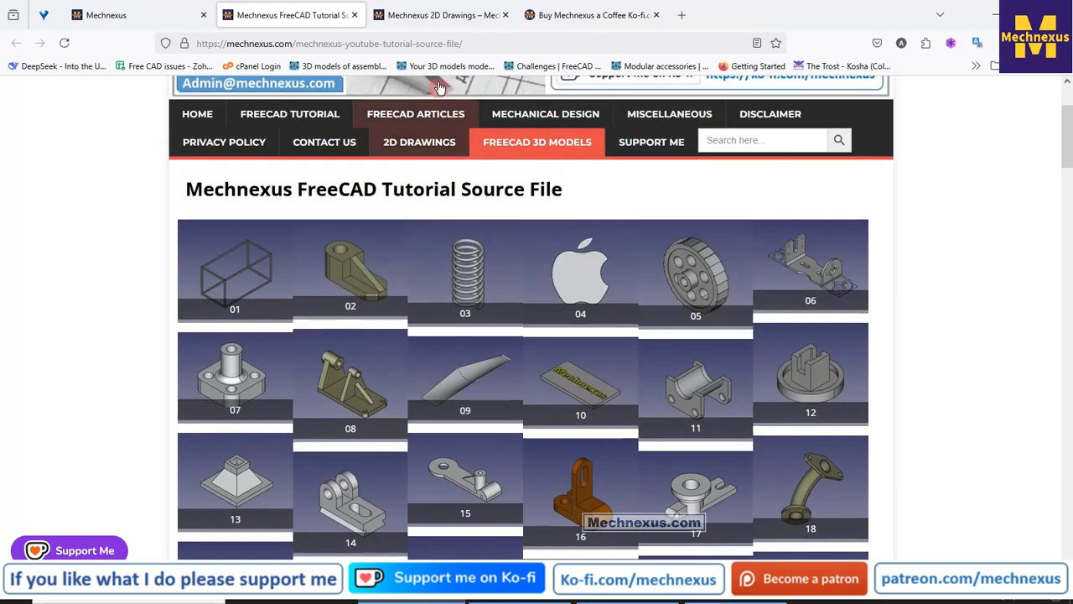
Browse the drawing thumbnails on the Mechnexus 2D Drawings page
left_click(431, 16)
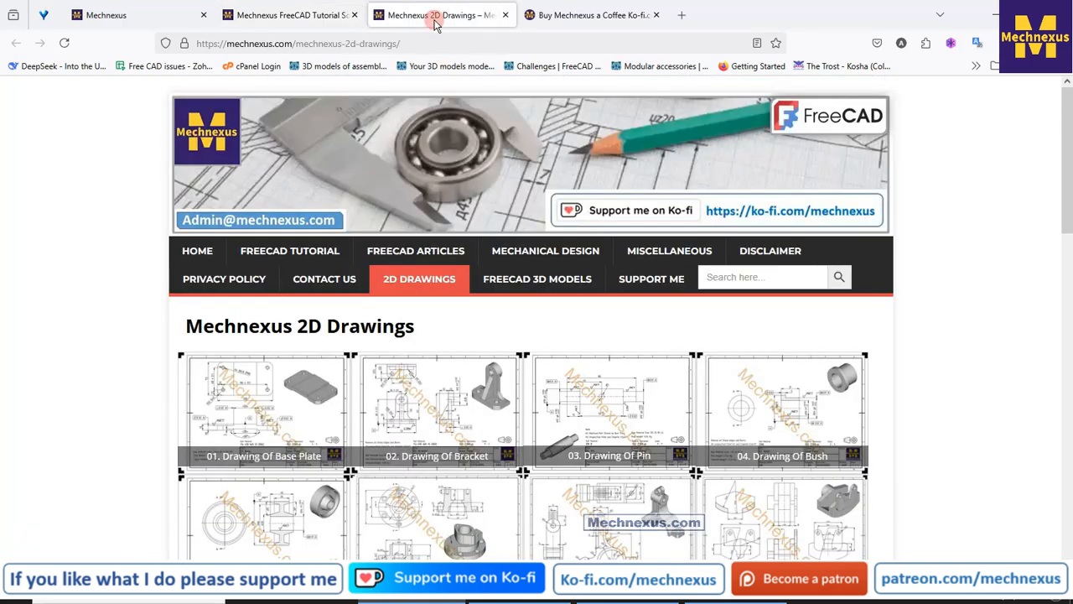
scroll(70, 382, "down", 2)
scroll(71, 382, "down", 1)
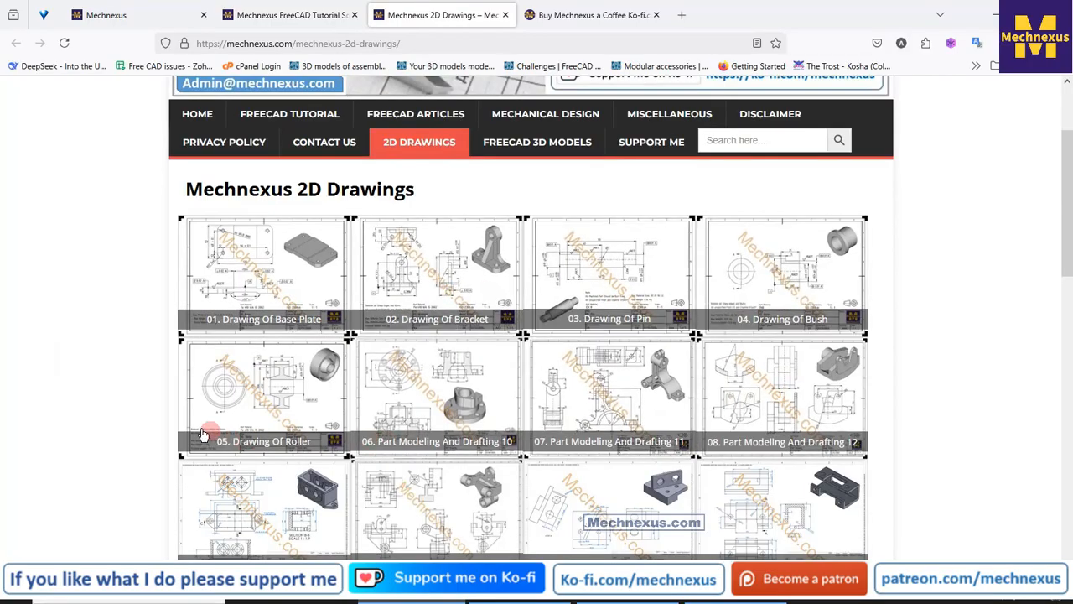
scroll(167, 420, "down", 3)
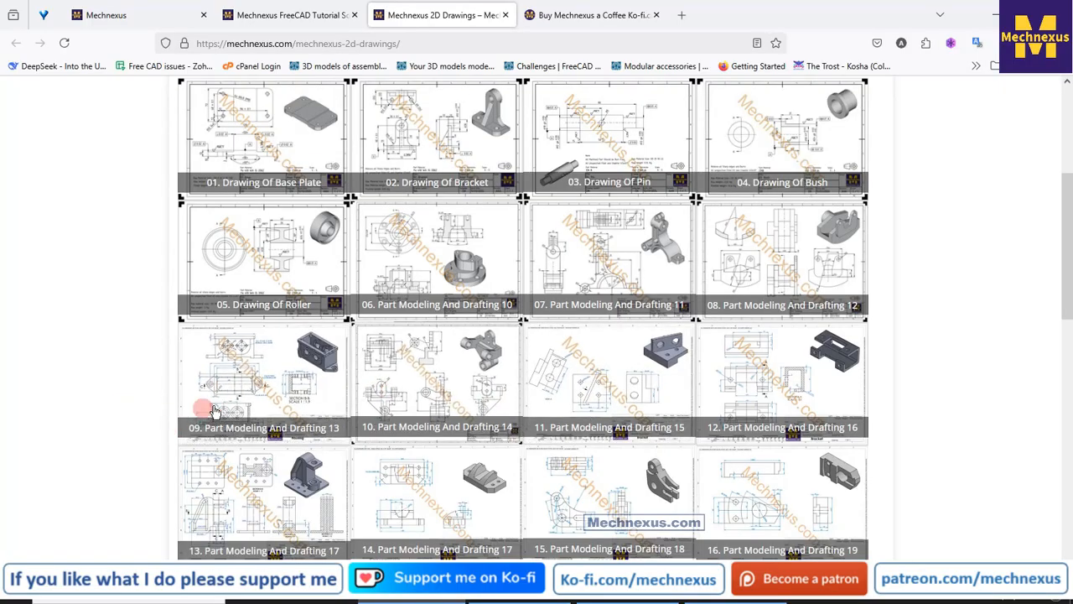
scroll(219, 410, "up", 6)
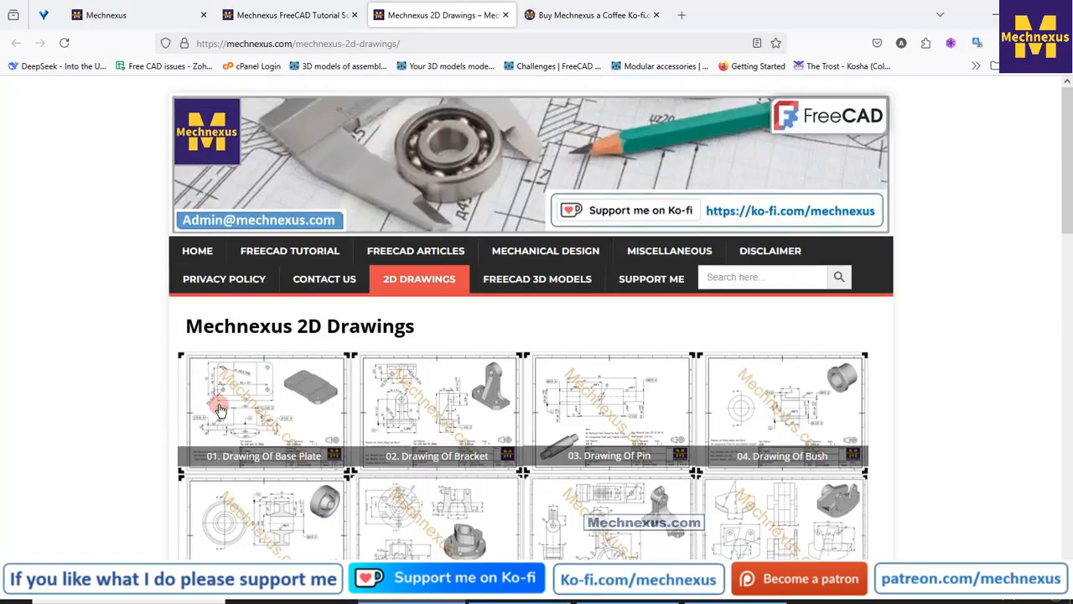
Review the Mechnexus Ko-fi page's donation, about, gallery and shop sections, and return to the Mechnexus home page
left_click(565, 16)
scroll(450, 281, "up", 2)
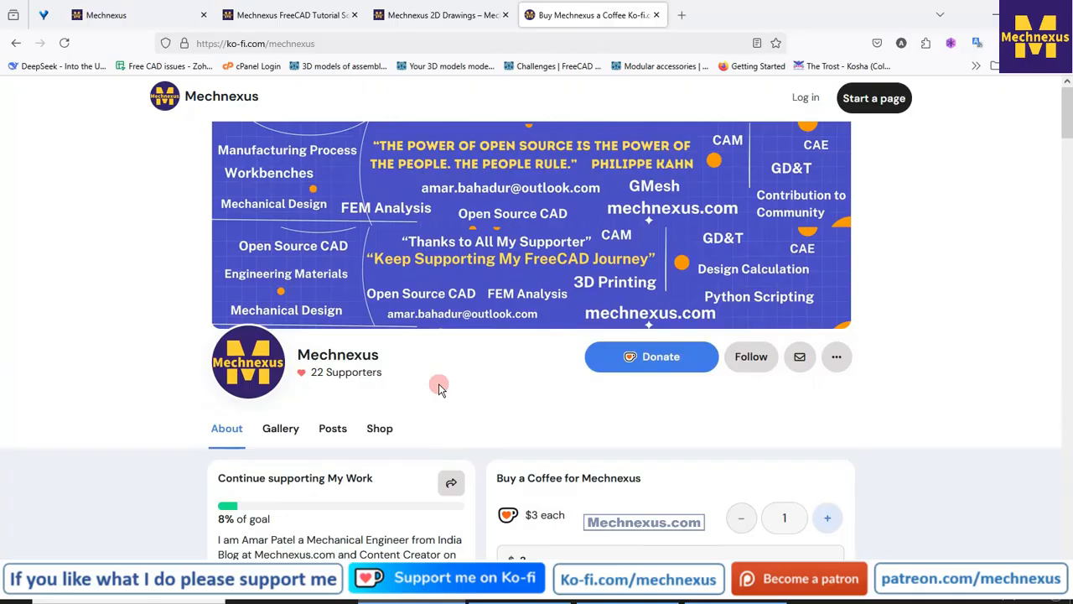
scroll(439, 386, "down", 2)
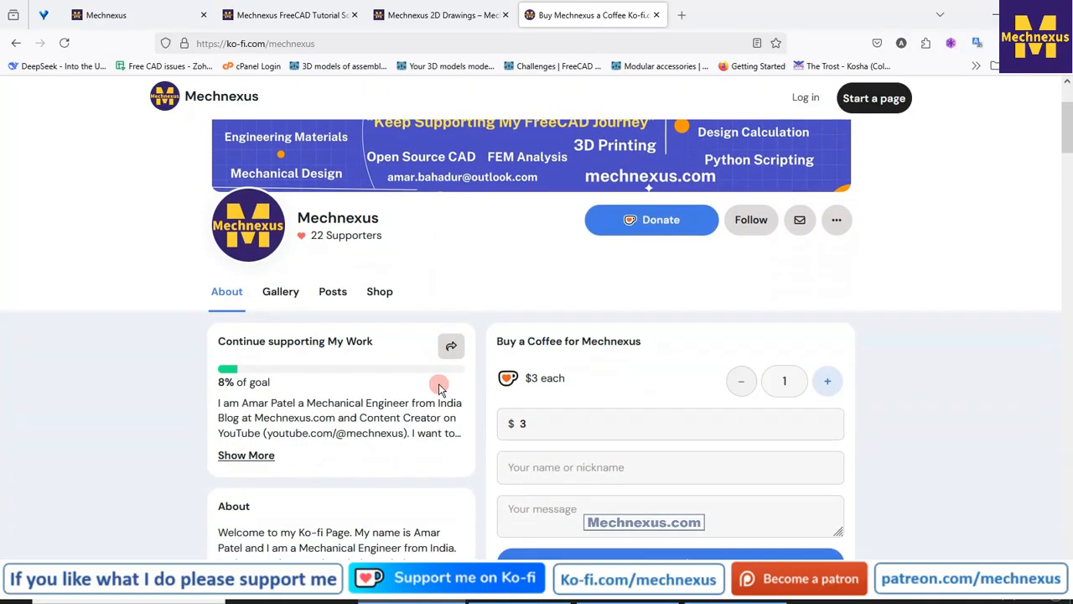
scroll(438, 387, "down", 1)
scroll(438, 387, "up", 1)
scroll(439, 387, "down", 2)
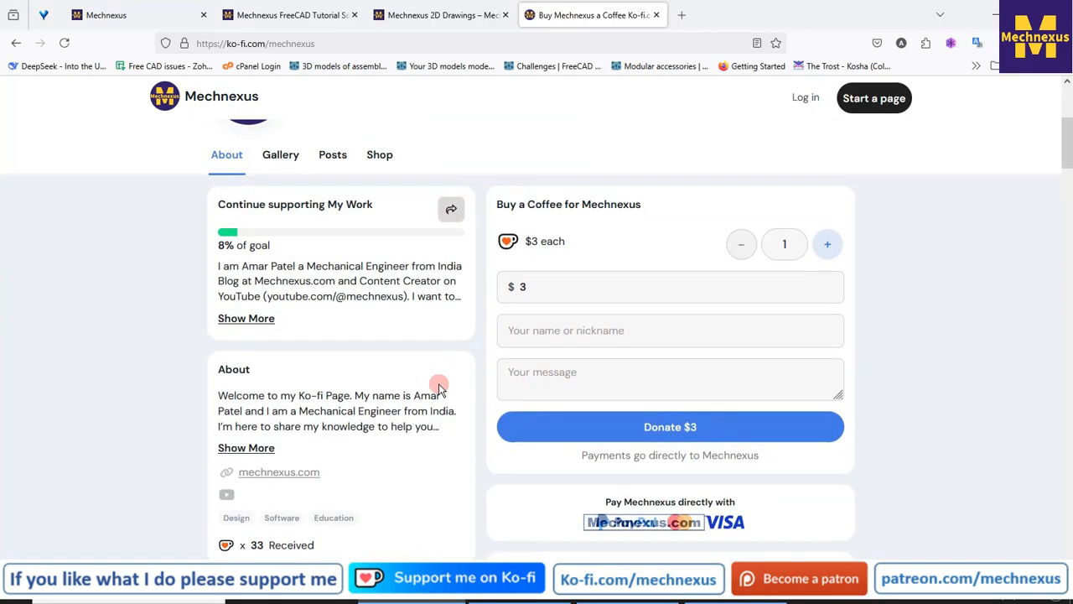
scroll(438, 387, "down", 2)
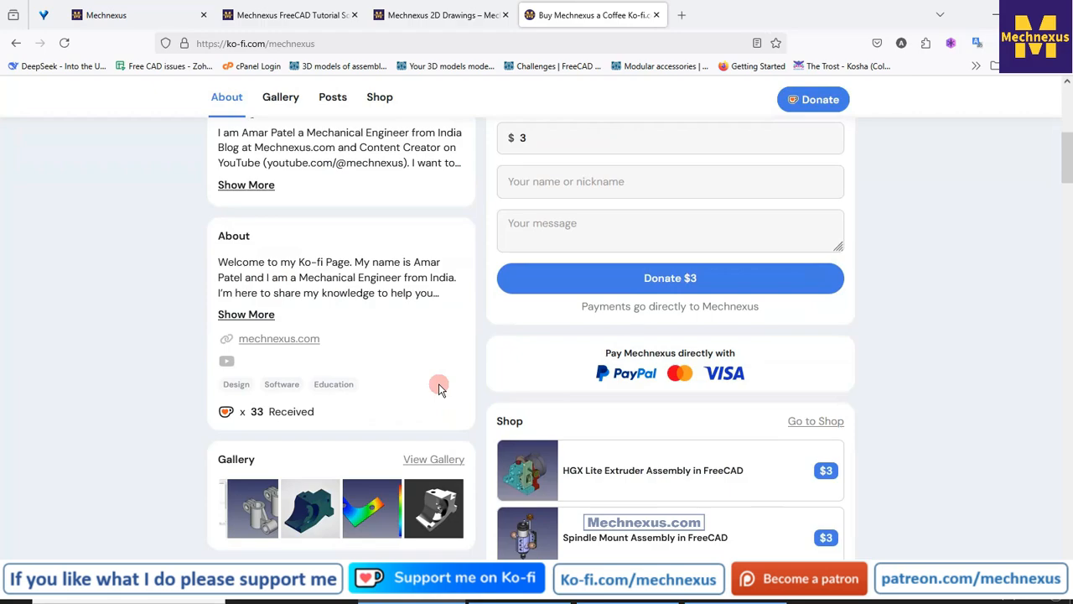
scroll(438, 387, "up", 4)
scroll(439, 384, "up", 2)
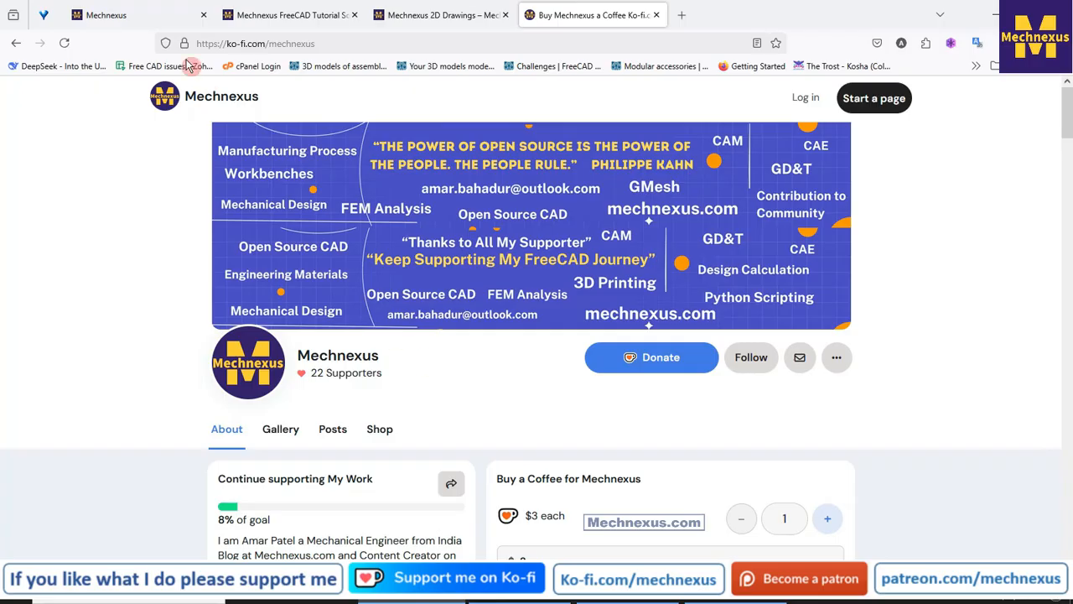
left_click(143, 15)
Switch to FreeCAD, create a new document with a body, and show the body's origin planes and axes
left_click(642, 212)
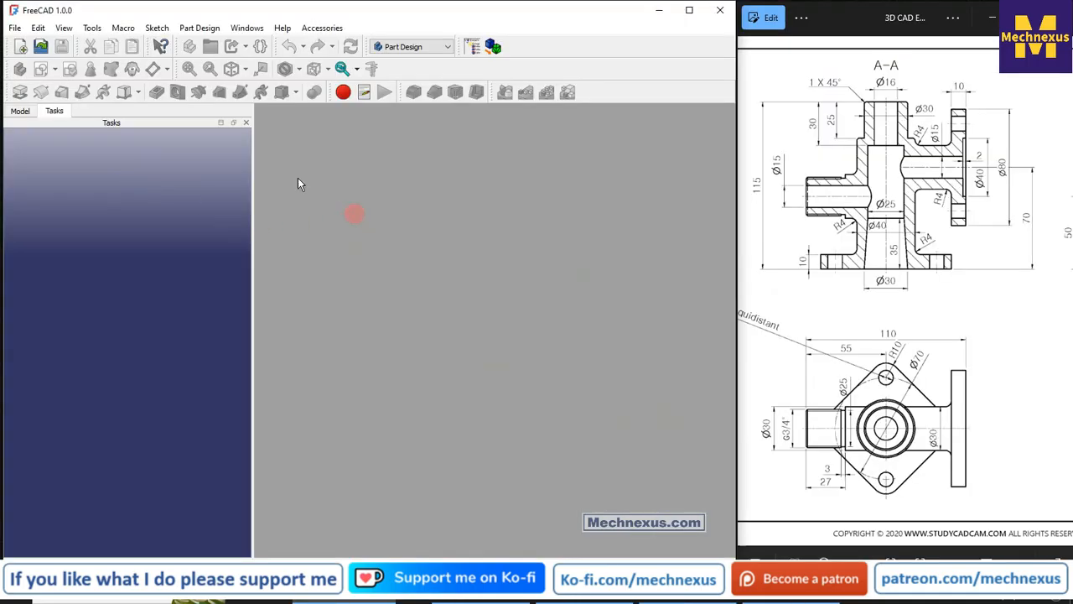
left_click(20, 47)
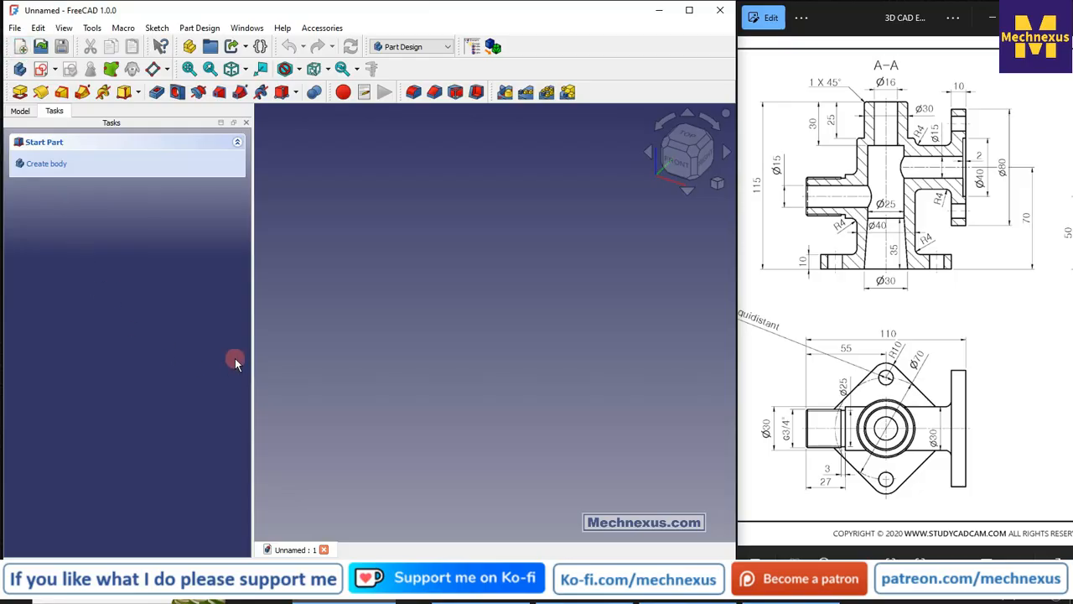
left_click(20, 110)
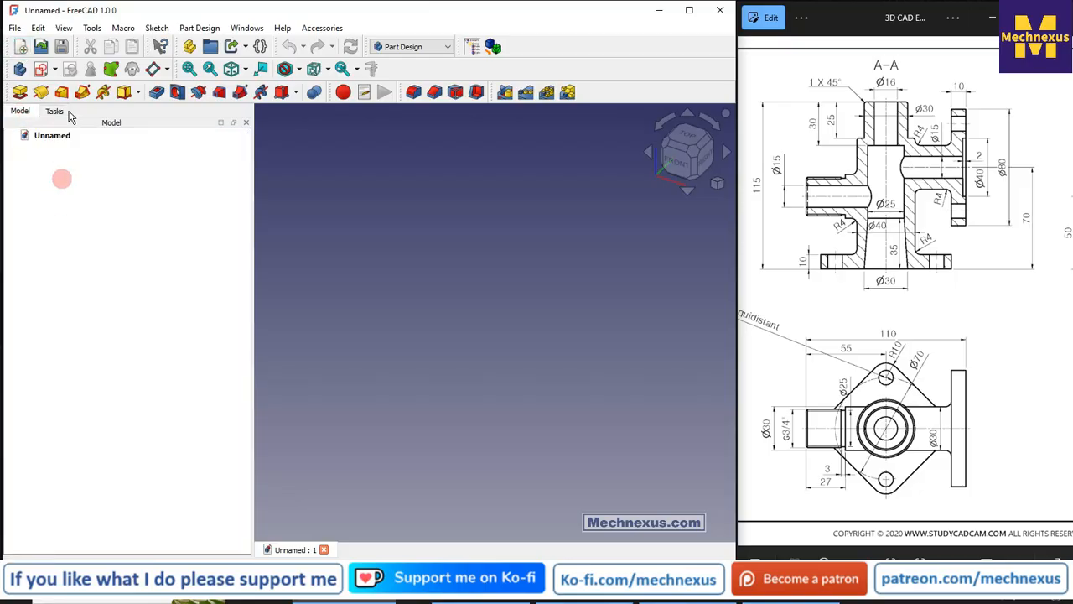
left_click(22, 73)
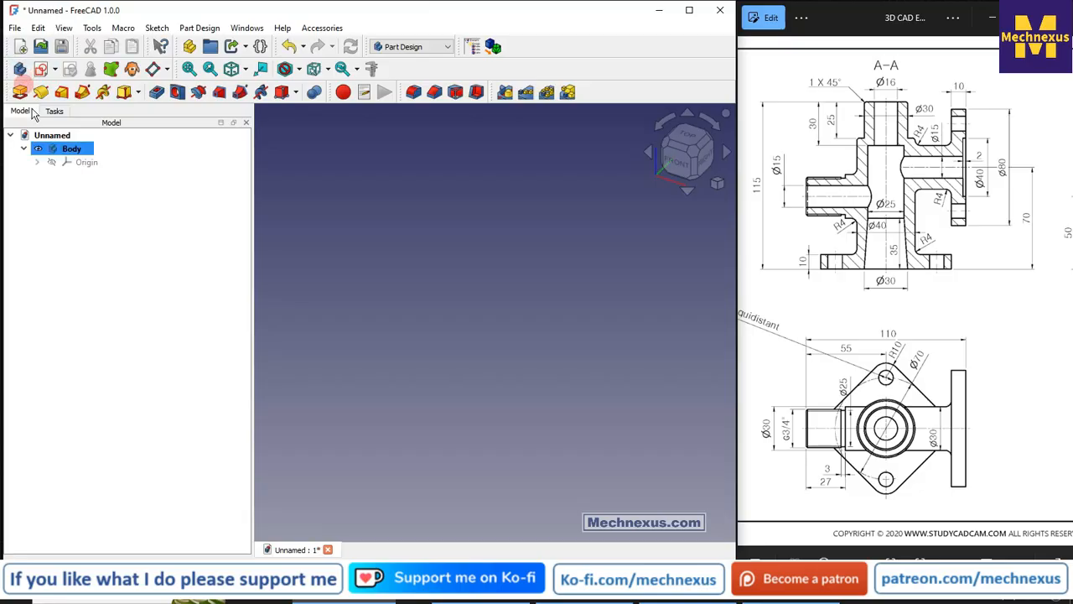
left_click(51, 162)
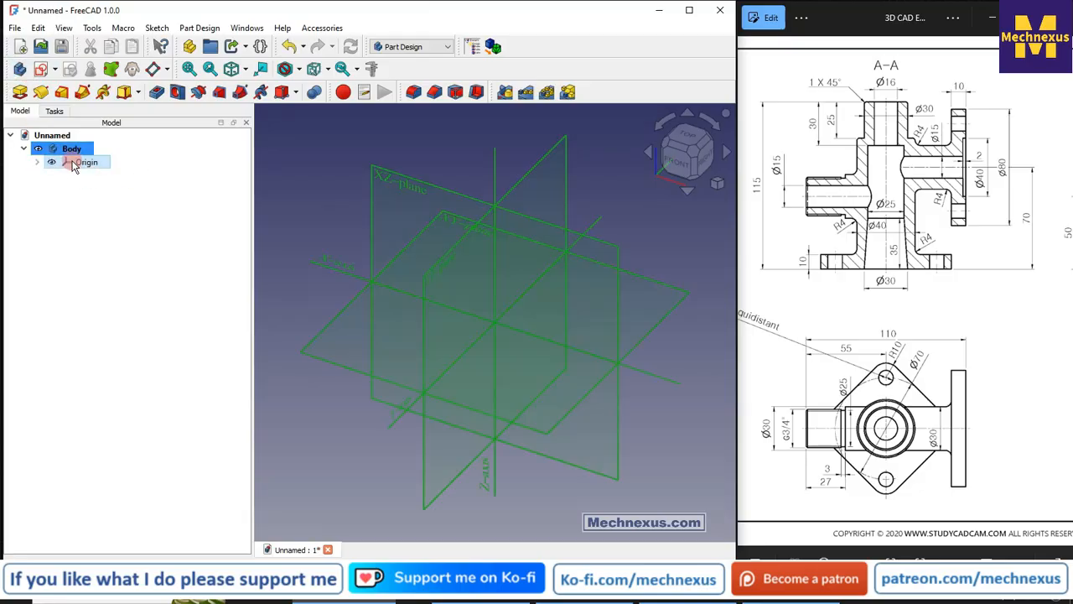
left_click(563, 456)
Check the reference drawing's views and create a new sketch on the body's YZ plane
left_click_drag(970, 389, 833, 365)
left_click_drag(1013, 398, 892, 393)
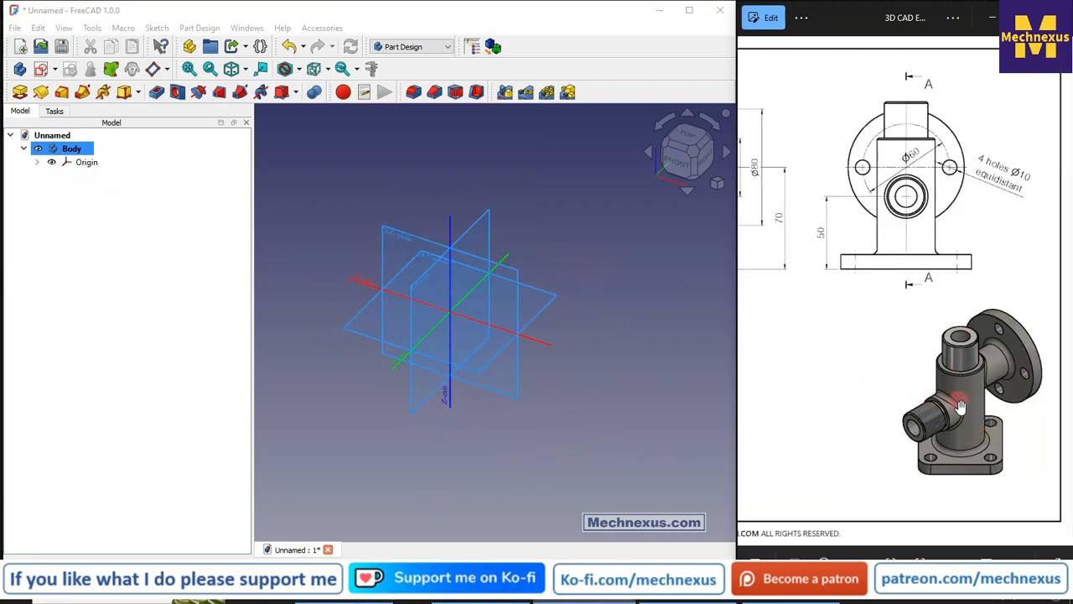
left_click_drag(856, 362, 974, 358)
left_click_drag(895, 379, 979, 376)
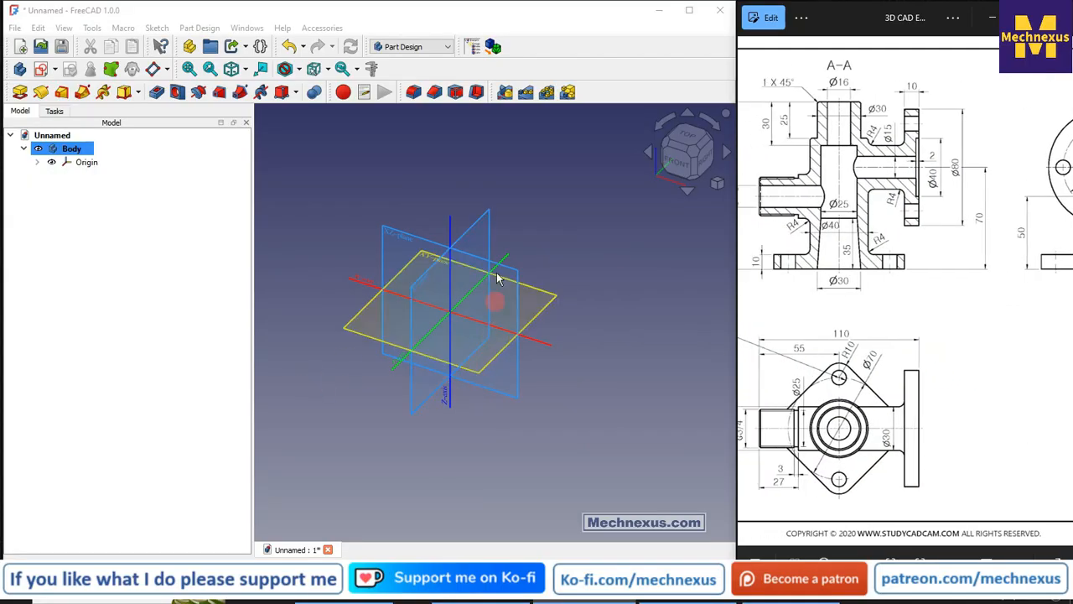
left_click(471, 219)
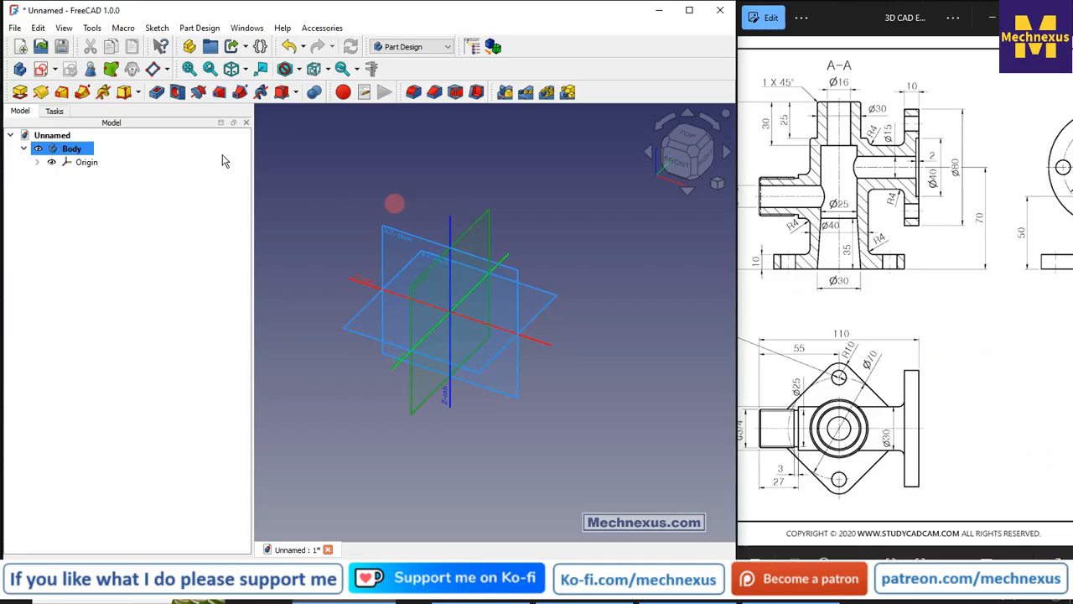
left_click(39, 69)
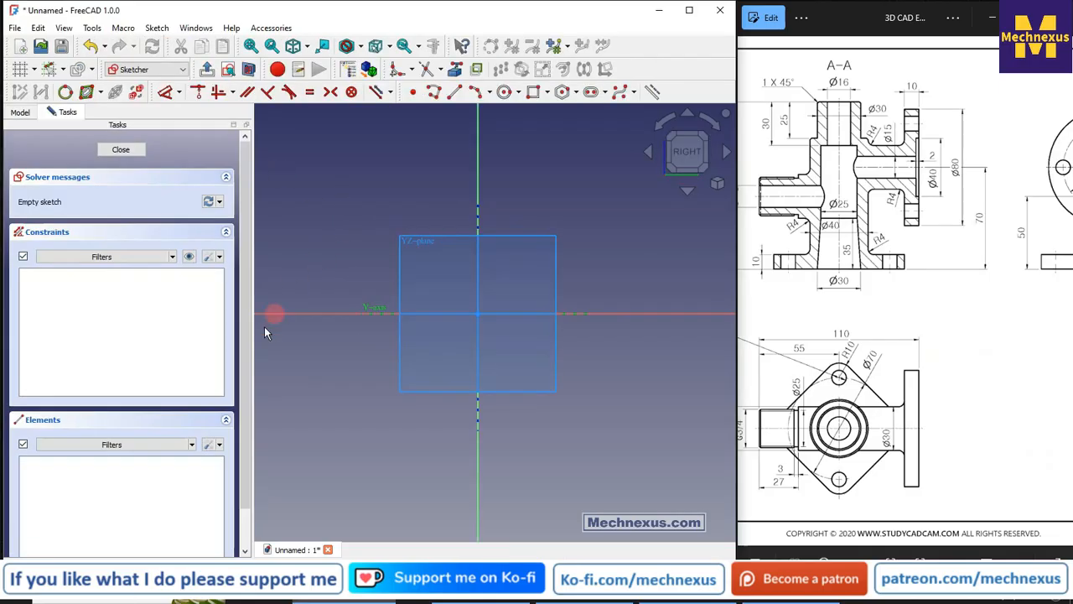
Hide the body's origin planes and axes while keeping the sketch open for editing
left_click(16, 112)
left_click(80, 164)
key("space")
scroll(526, 316, "up", 1)
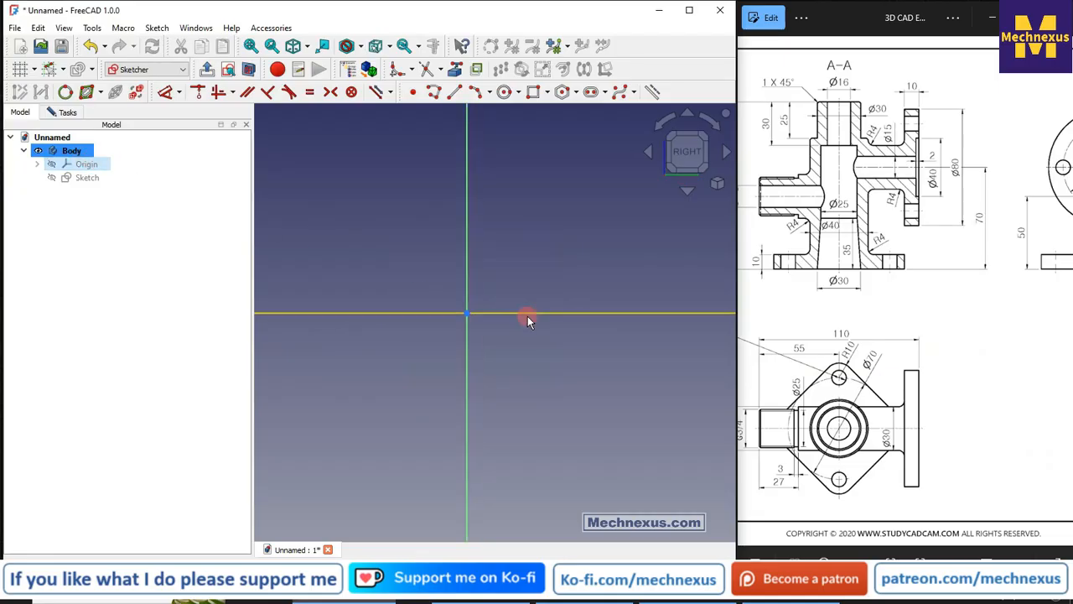
Sketch a closed stepped half-profile with Polyline from the origin, about 73 mm tall, with a narrower upper section and one edge along the vertical axis
left_click(540, 390)
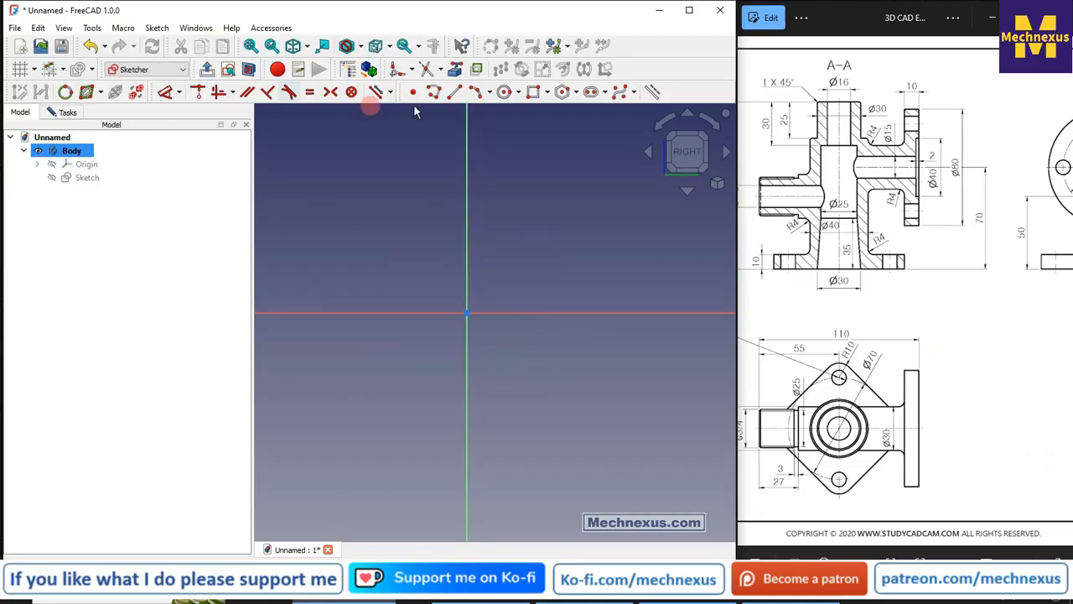
left_click(434, 93)
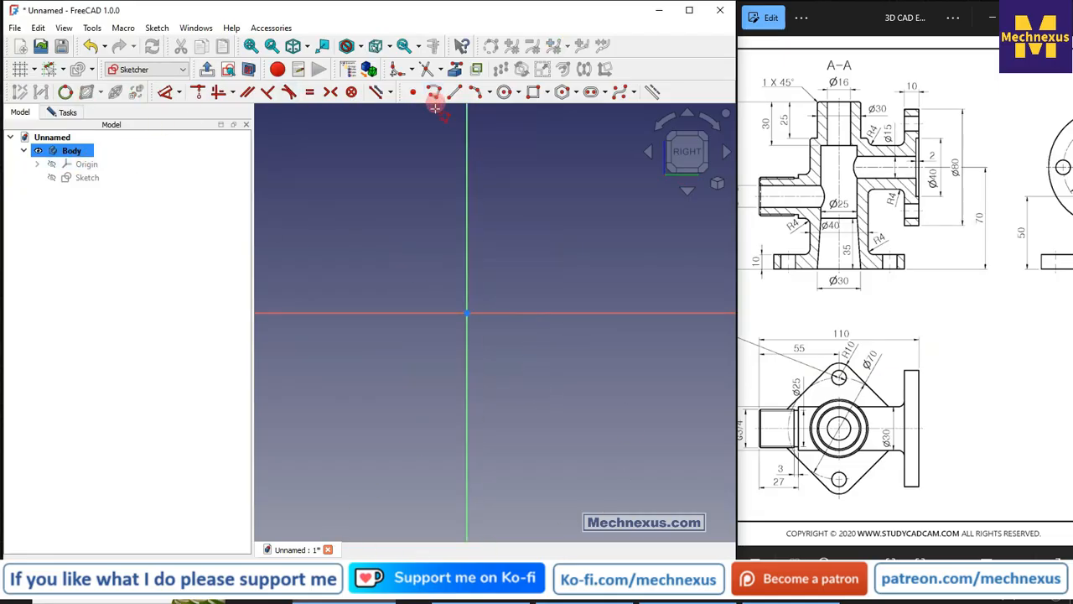
left_click(467, 312)
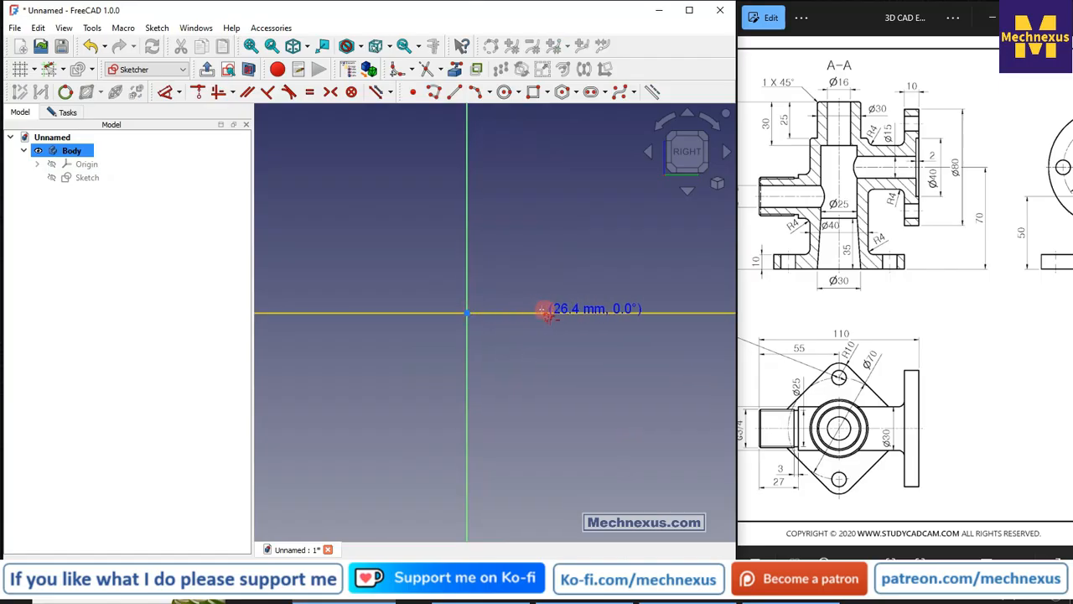
left_click(547, 313)
scroll(545, 369, "down", 1)
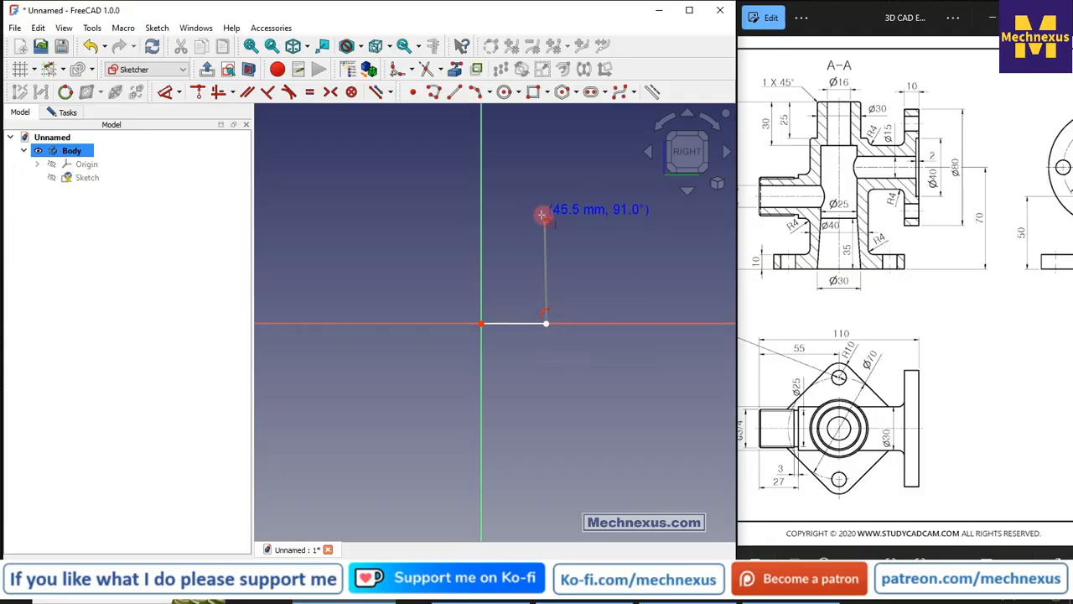
left_click(547, 217)
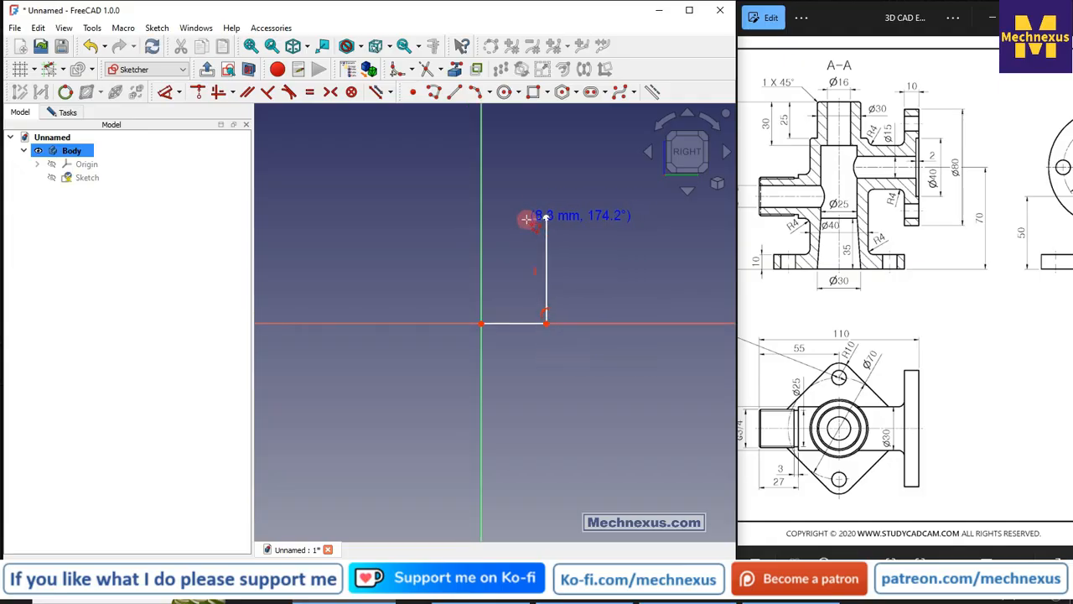
left_click(524, 218)
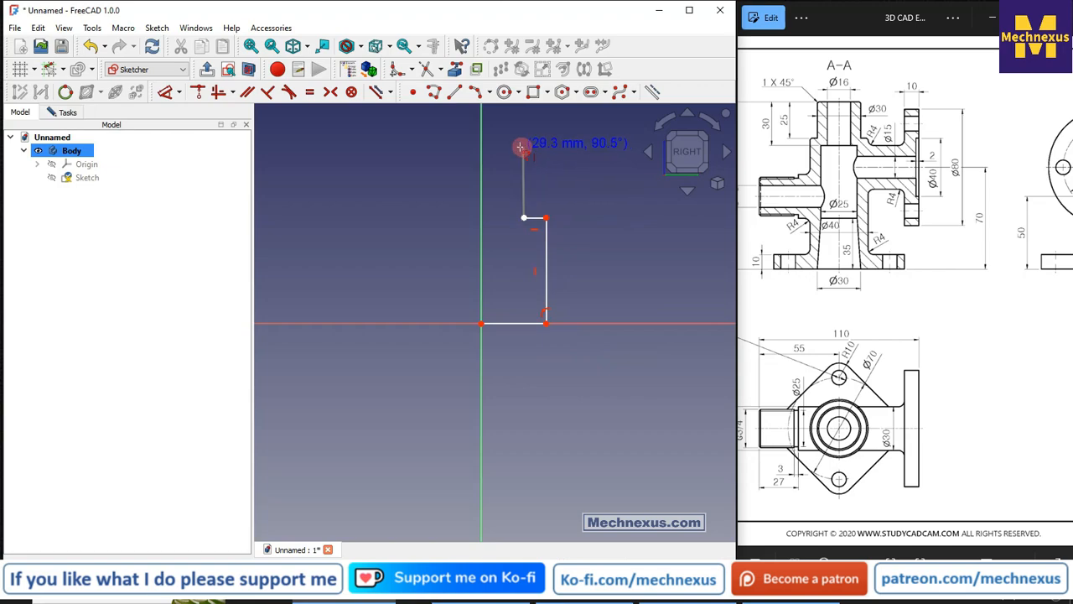
left_click(481, 147)
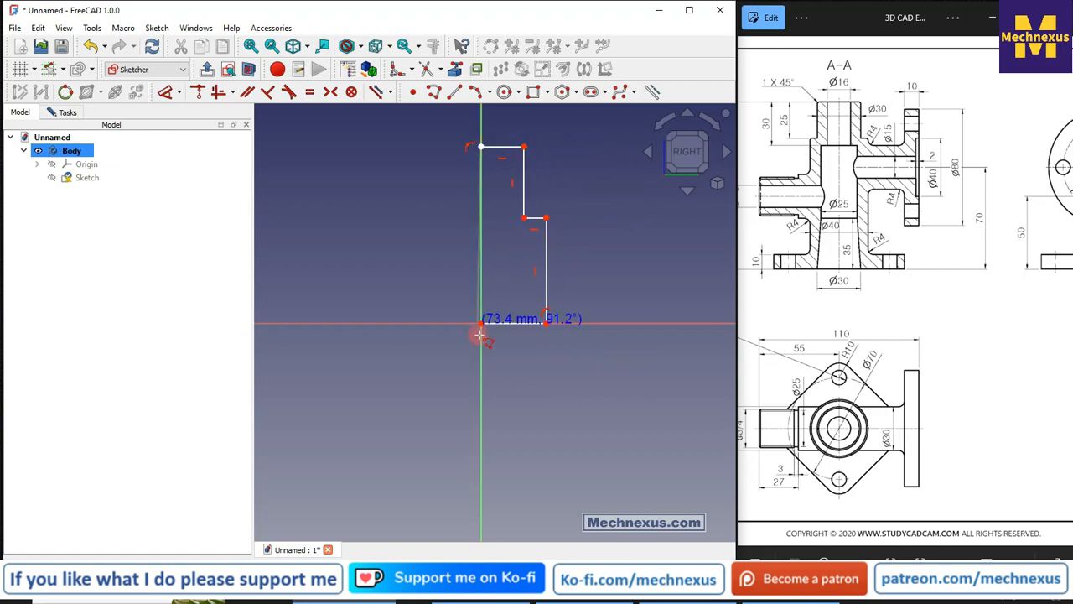
left_click(480, 323)
right_click(590, 220)
mouse_move(547, 289)
left_mouse_down()
mouse_move(595, 290)
mouse_move(548, 286)
left_mouse_up()
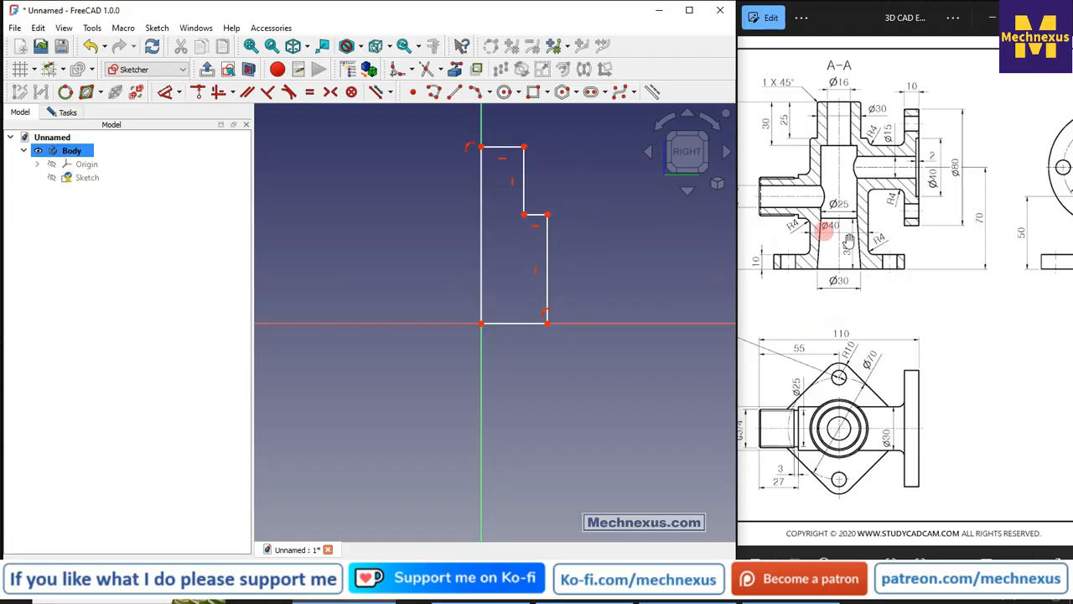
Dimension the profile's bottom edge at 20 mm and place the dimension label clear of the profile
left_click(421, 265)
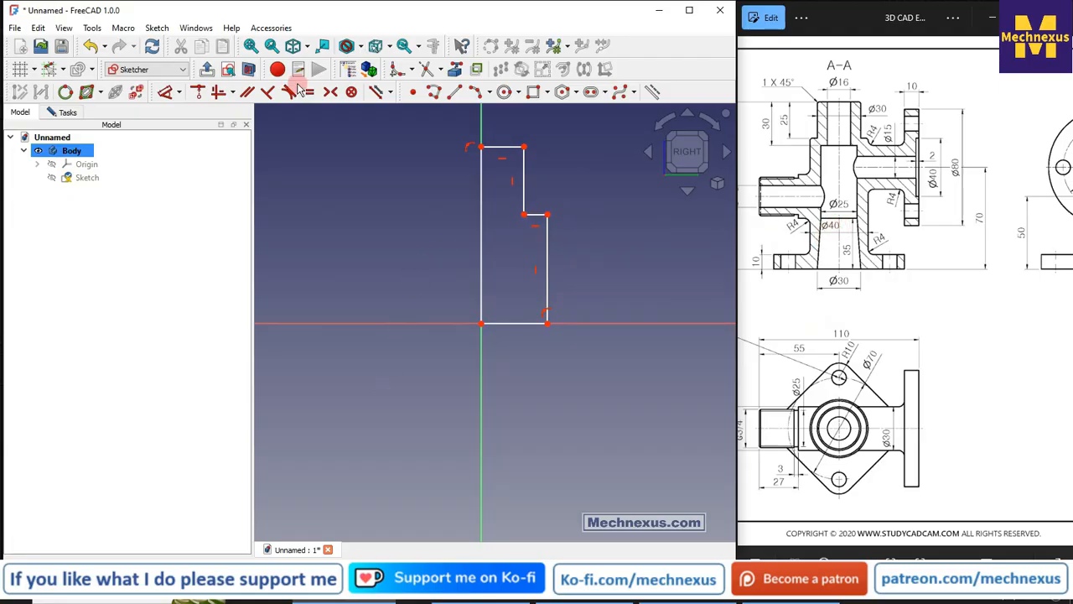
left_click(518, 329)
left_click(511, 364)
type("20")
key("Return")
left_click(565, 394)
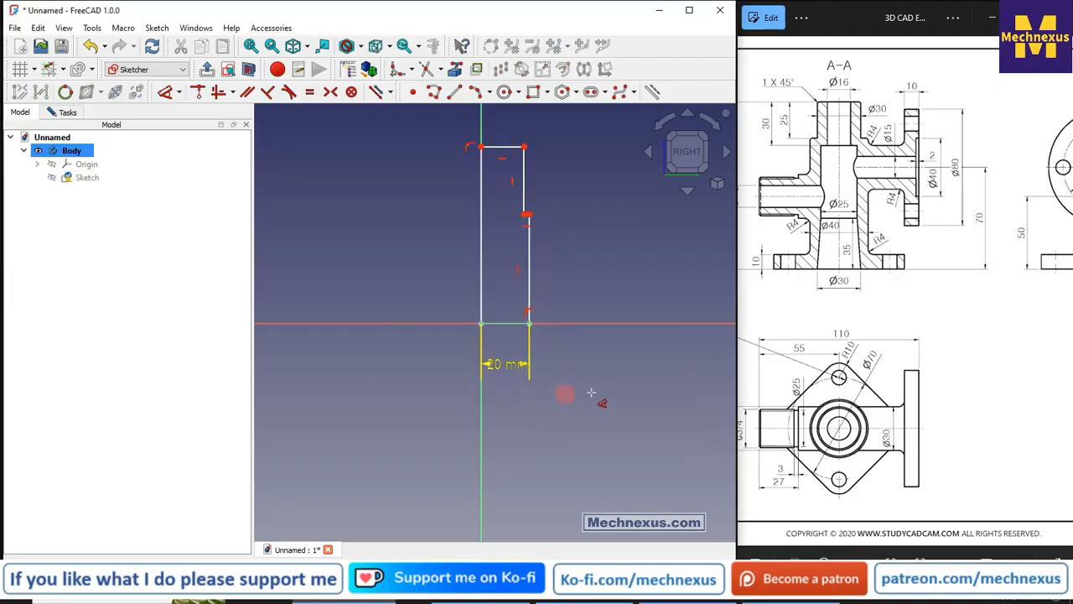
left_click_drag(516, 377, 405, 365)
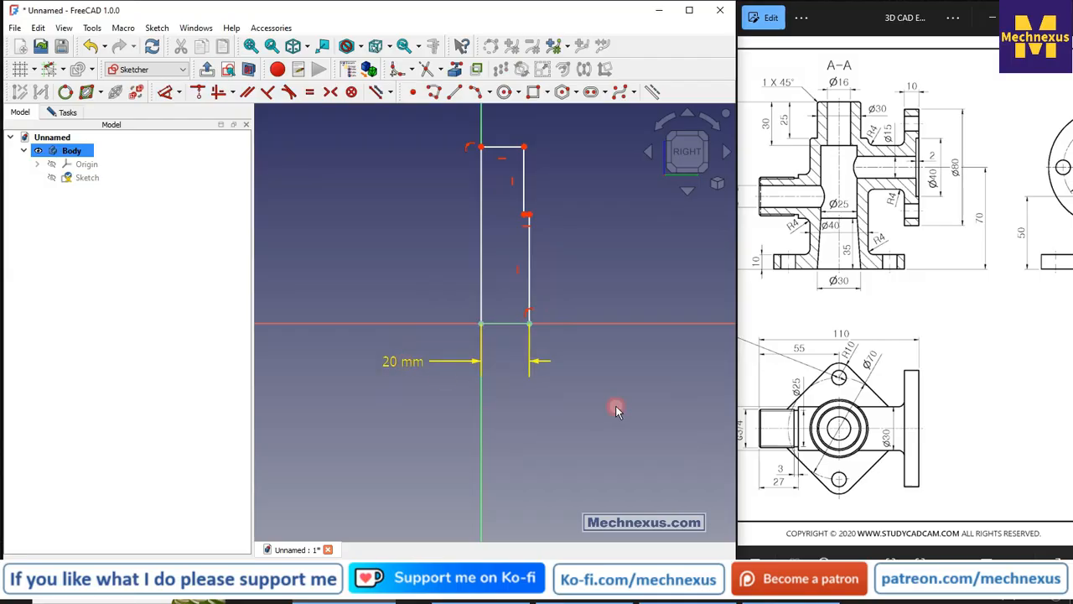
Stretch the profile upward and dimension its edge along the vertical axis at 115 mm, following the reference drawing
left_click_drag(497, 147, 500, 104)
left_click_drag(875, 235, 951, 235)
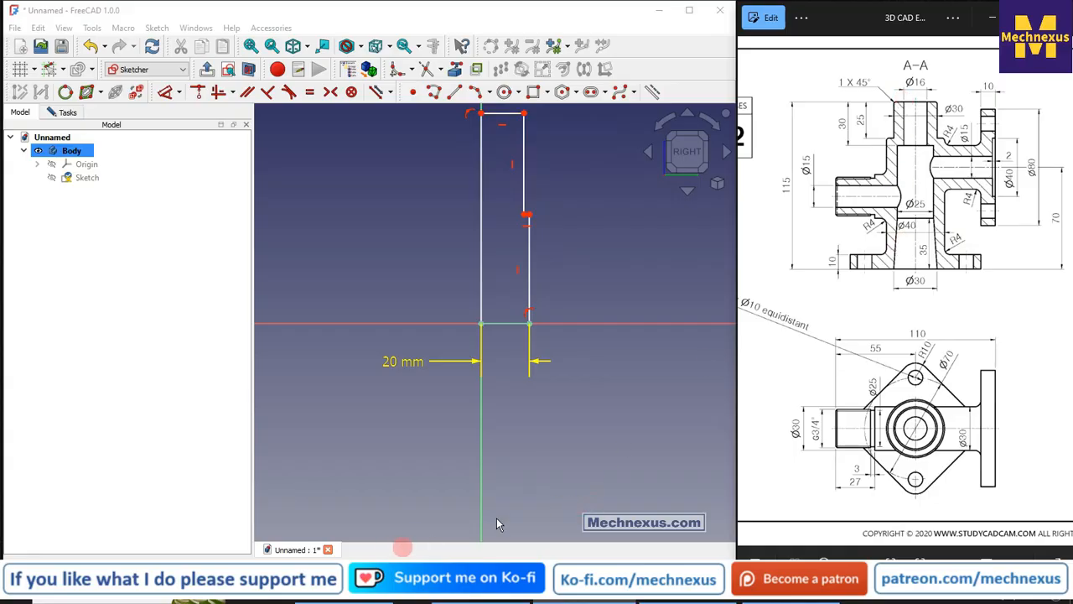
left_click(165, 92)
left_click(483, 256)
left_click(356, 241)
type("115")
key("Return")
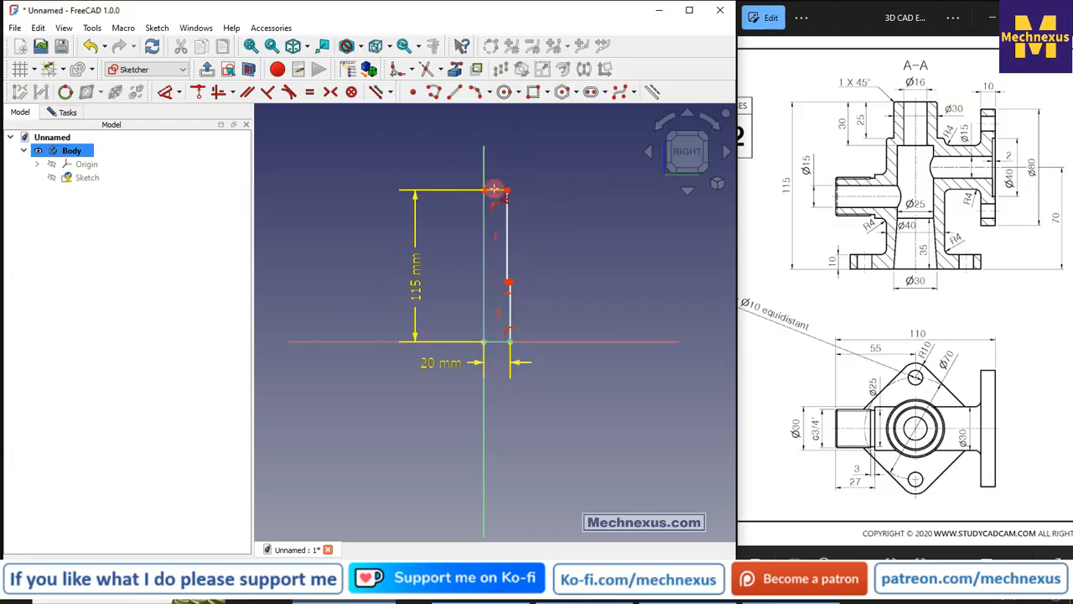
Dimension the profile's top edge at 25 mm
left_click(498, 149)
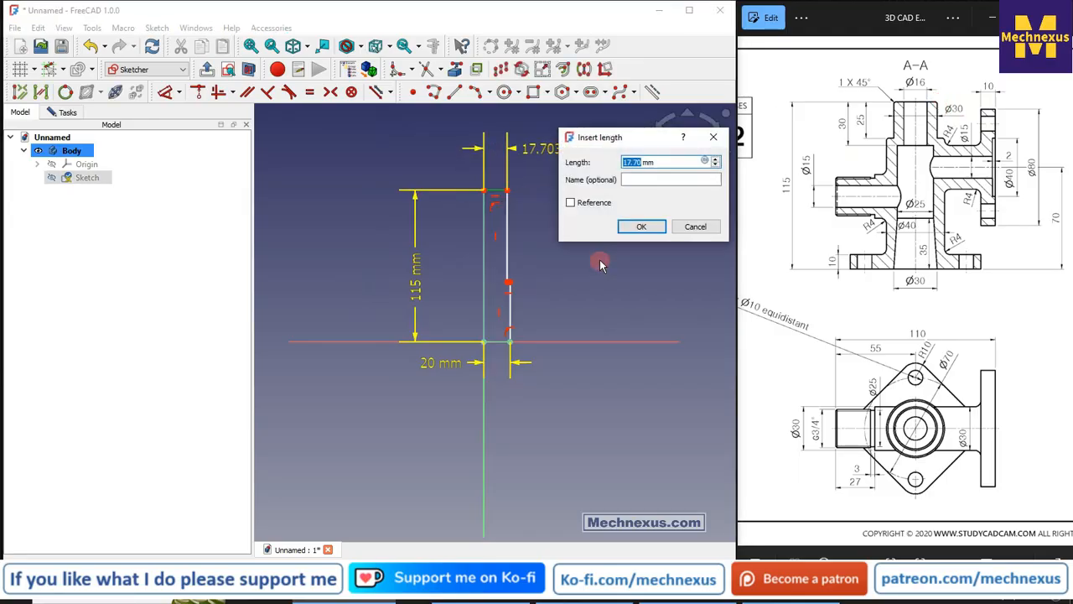
type("25")
key("Return")
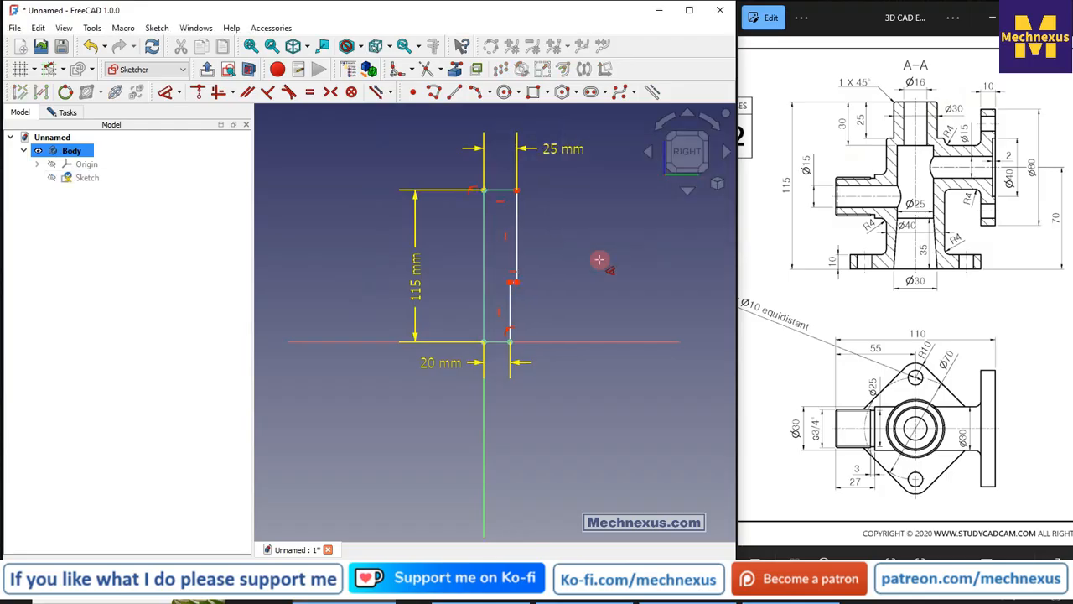
Set the top edge's length dimension to 15 mm to match the reference drawing's Ø30 neck
scroll(608, 204, "up", 2)
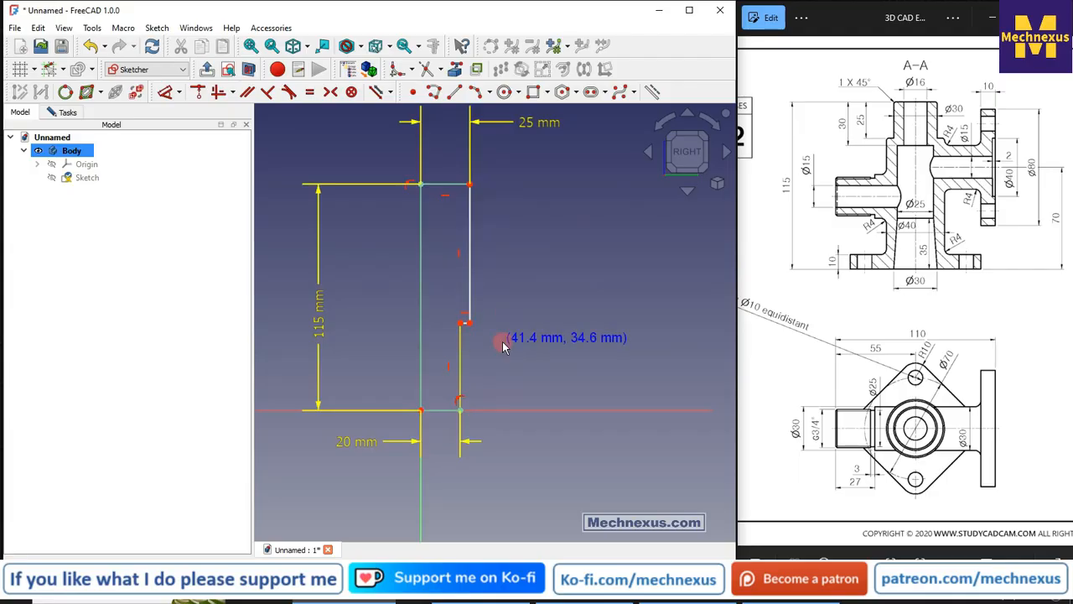
scroll(468, 295, "up", 2)
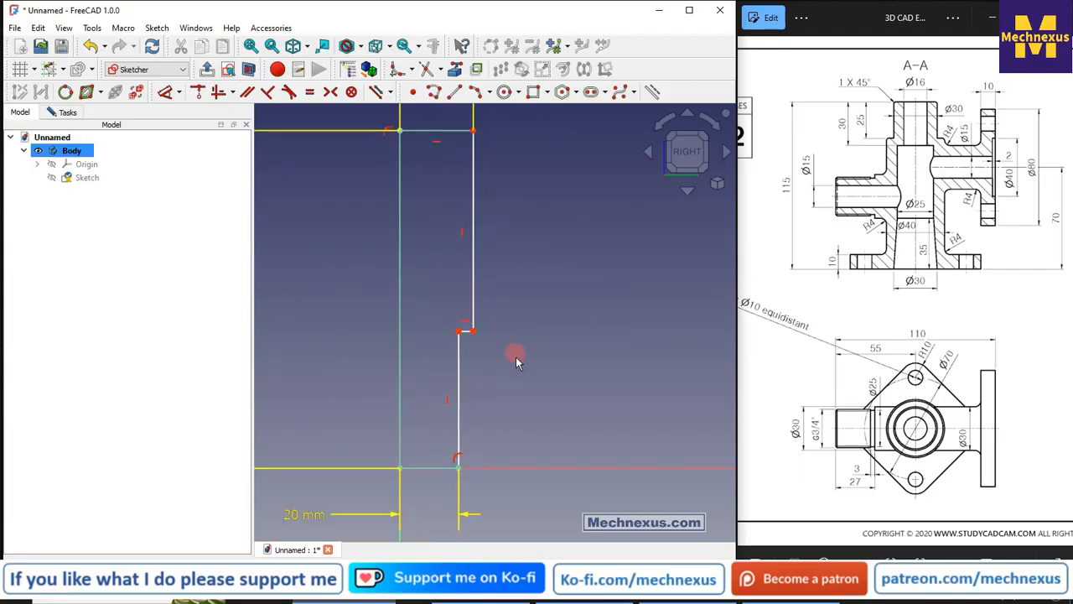
scroll(515, 359, "down", 2)
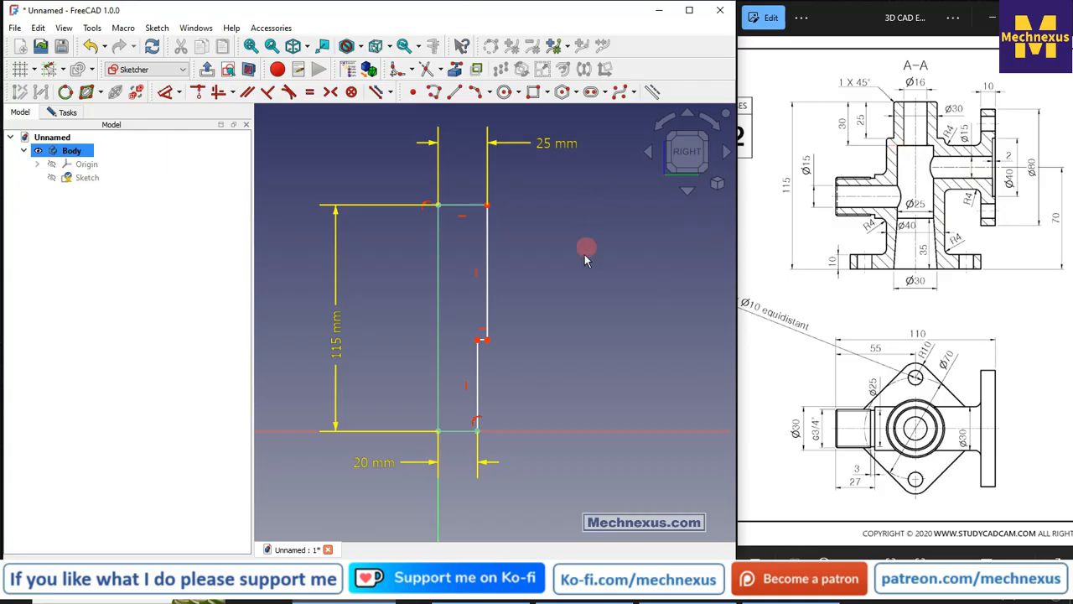
scroll(584, 256, "down", 1)
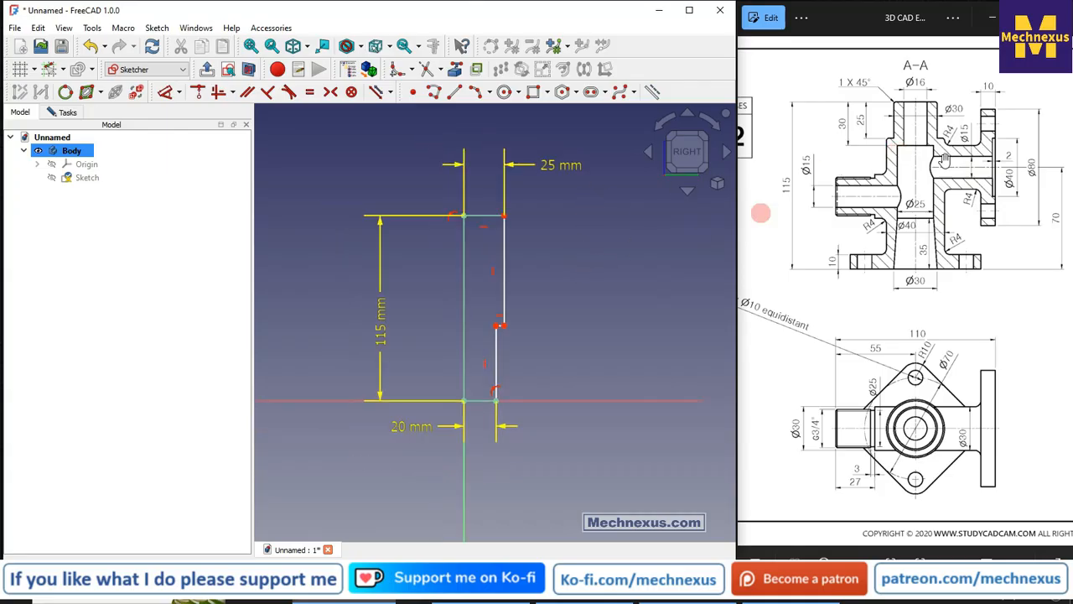
double_click(562, 164)
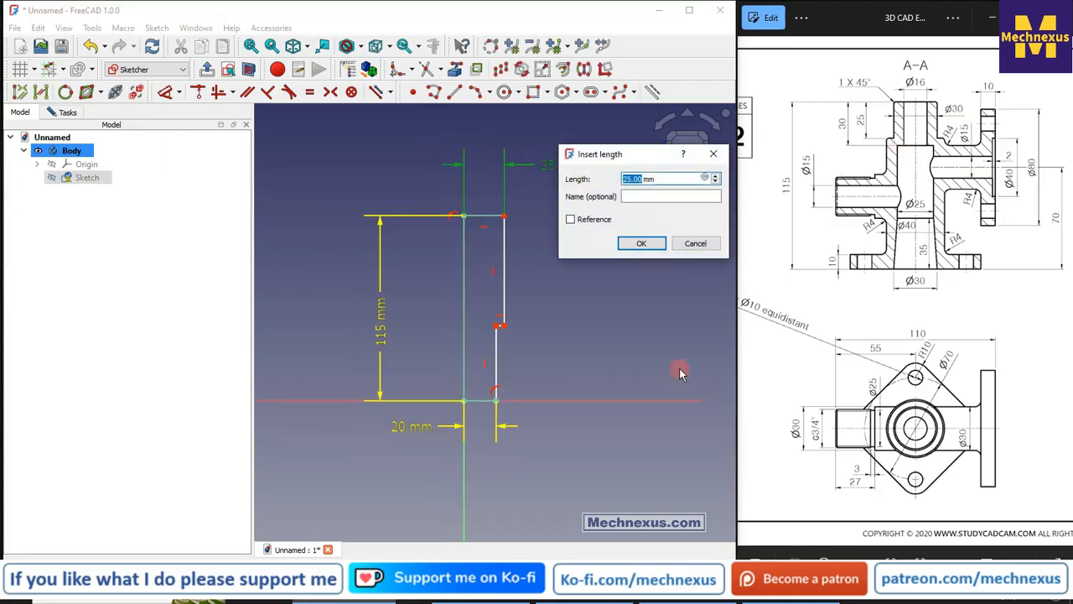
key("Return")
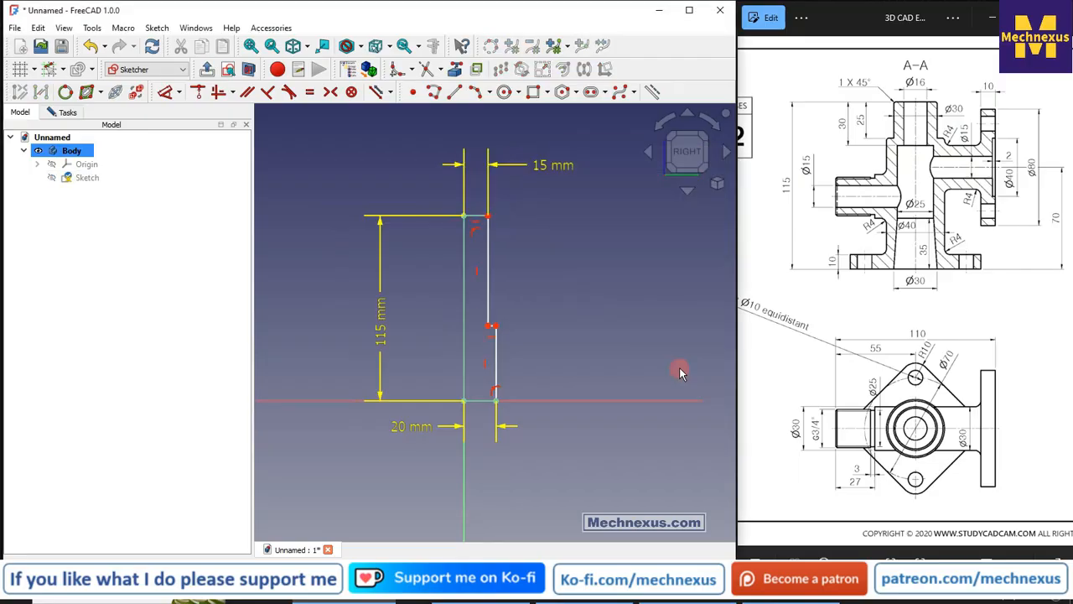
Move the profile's shoulder upward, dimension the upper vertical edge at 25 mm, and reposition its label for readability
scroll(468, 357, "up", 2)
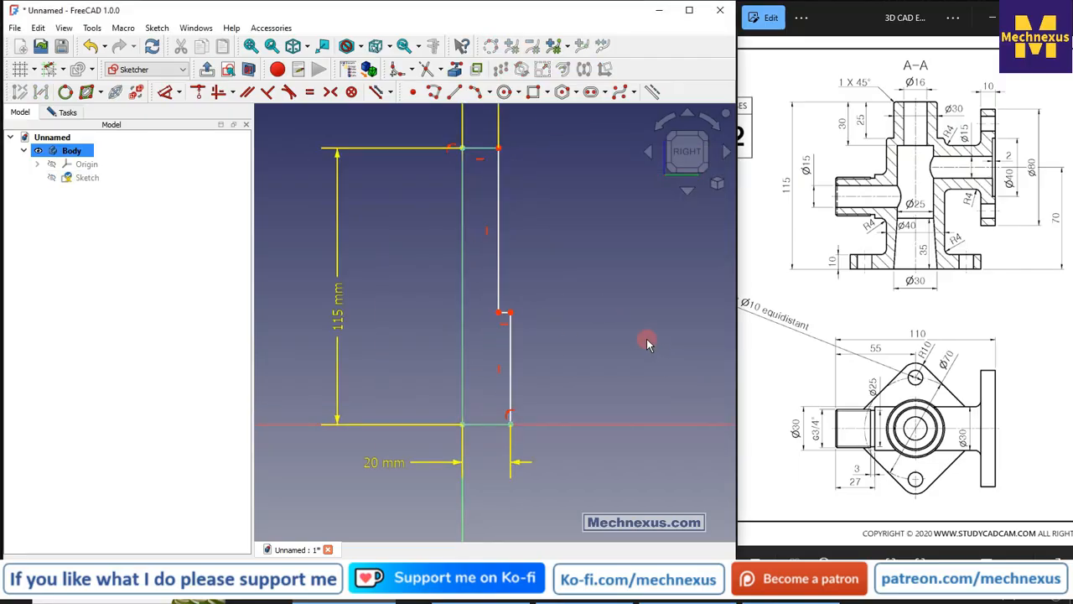
left_click_drag(499, 225, 499, 167)
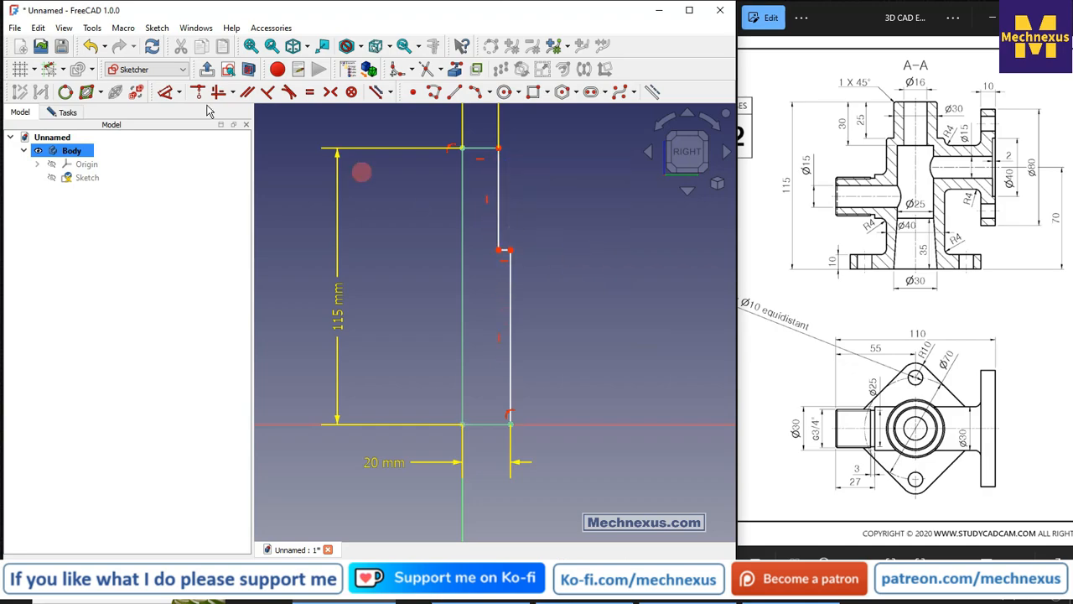
left_click(165, 91)
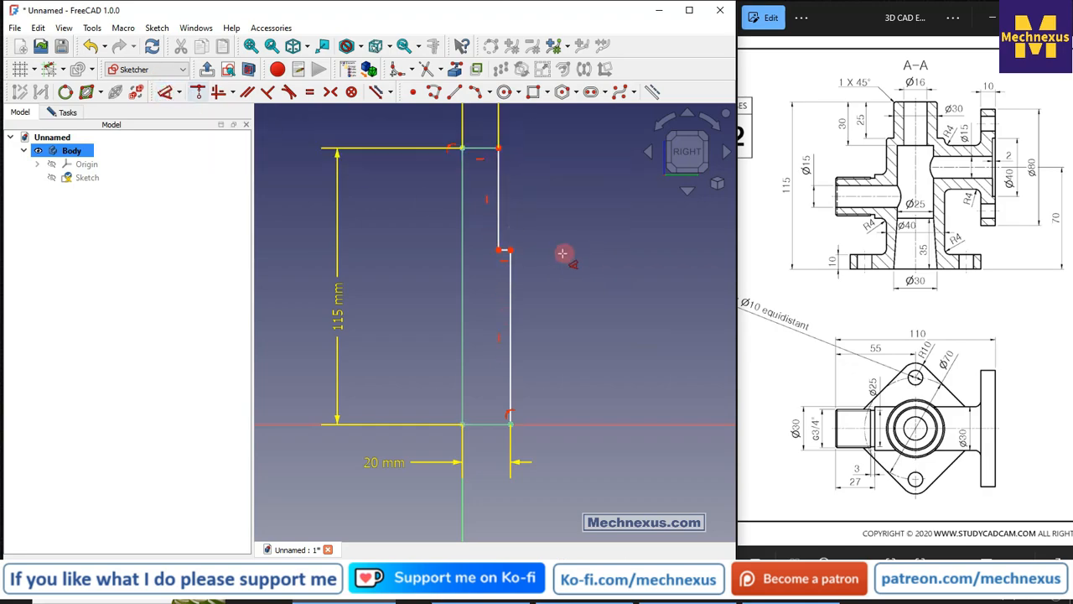
left_click(499, 214)
left_click(582, 203)
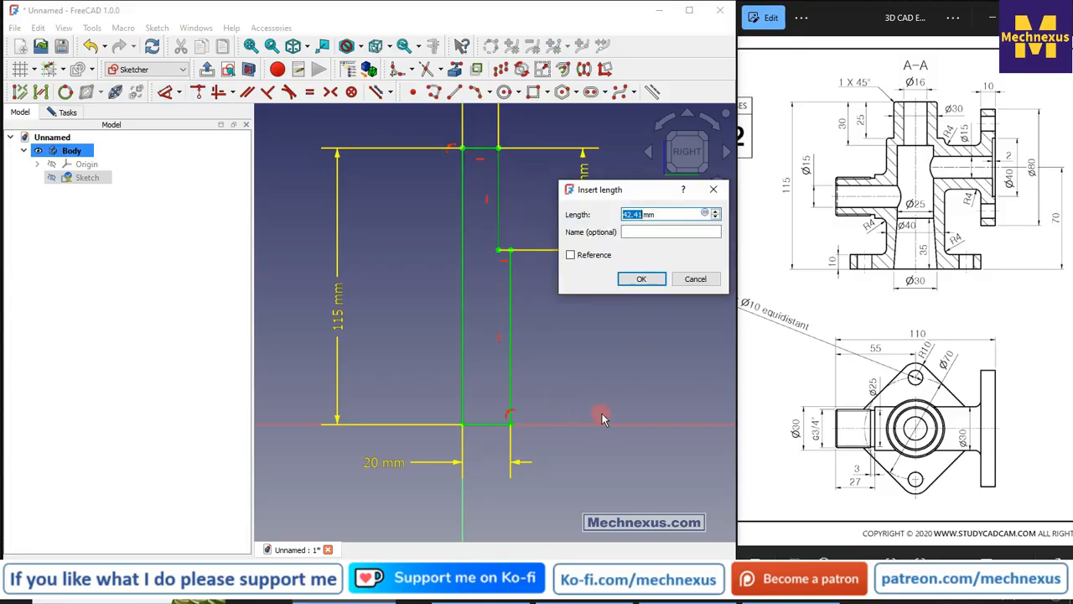
type("25")
key("Return")
scroll(548, 316, "down", 1)
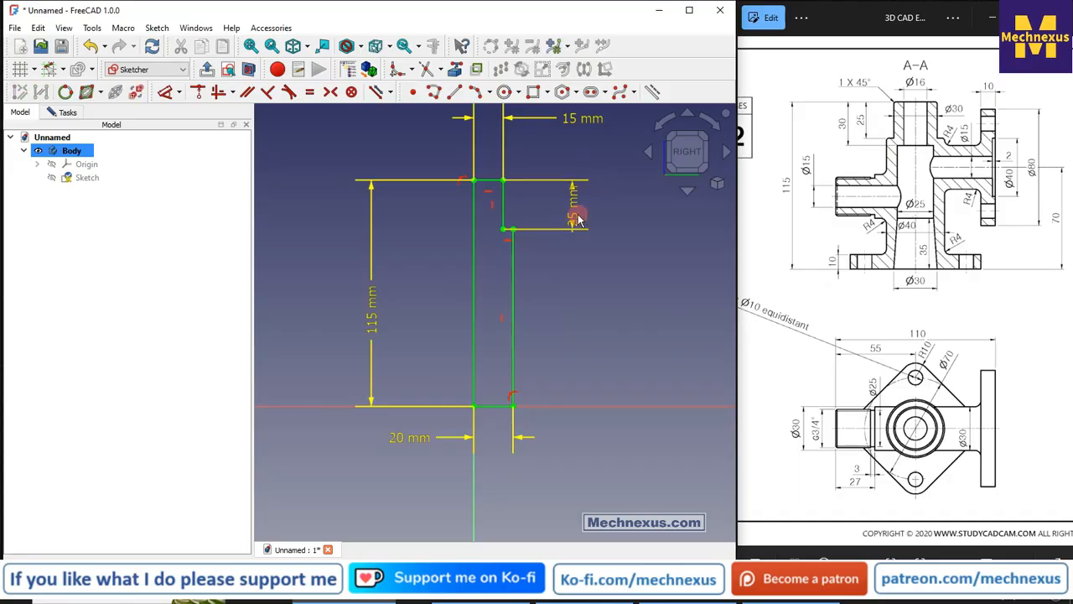
scroll(544, 327, "down", 3)
scroll(589, 285, "up", 2)
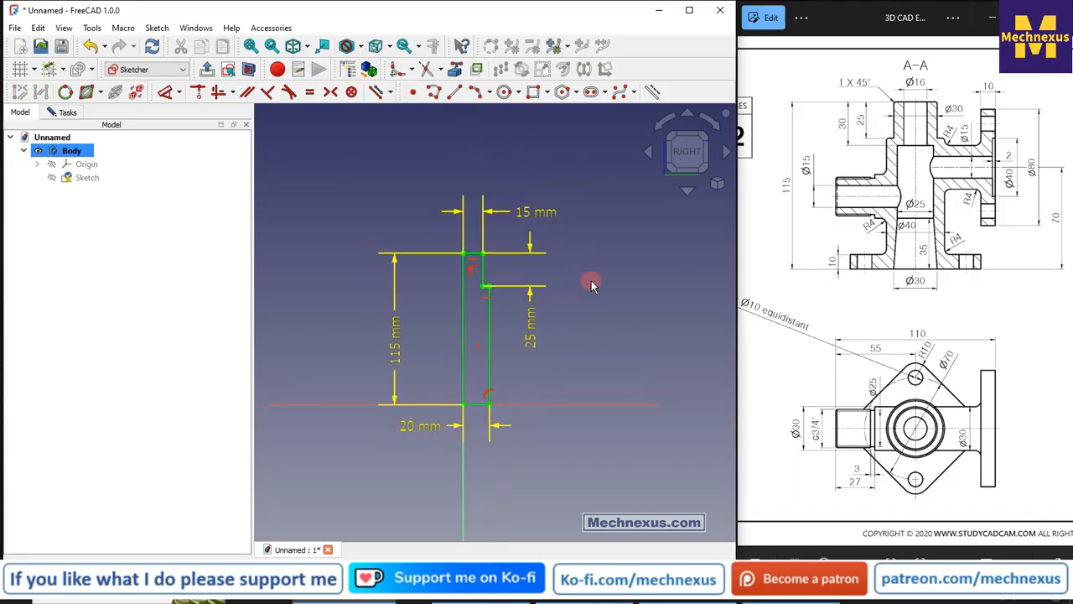
Close the sketch and revolve the profile 360° around the vertical sketch axis with the reversed option
left_click(63, 111)
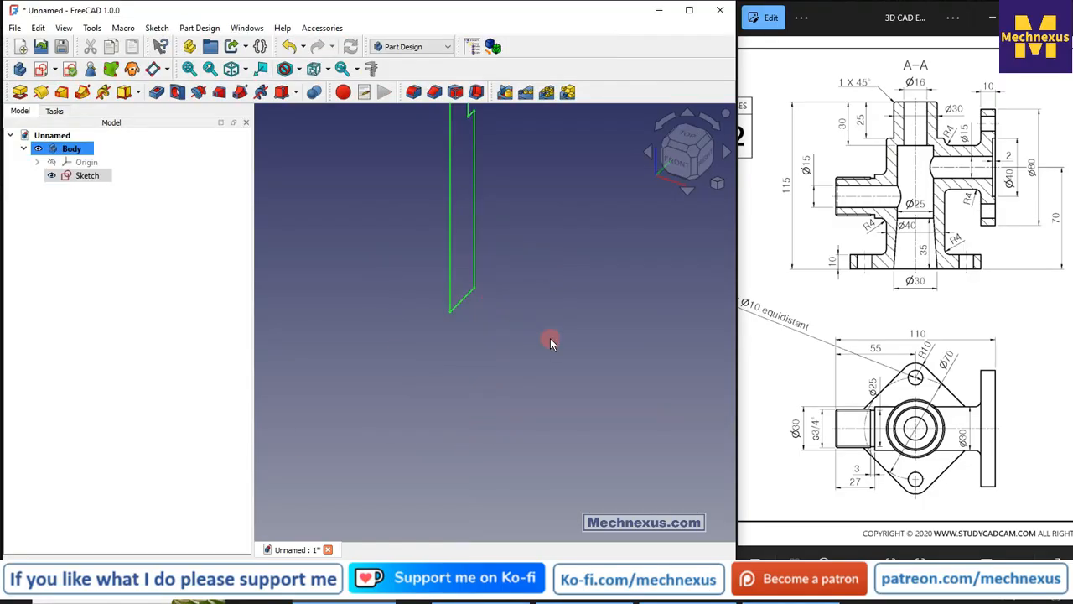
left_click(430, 436)
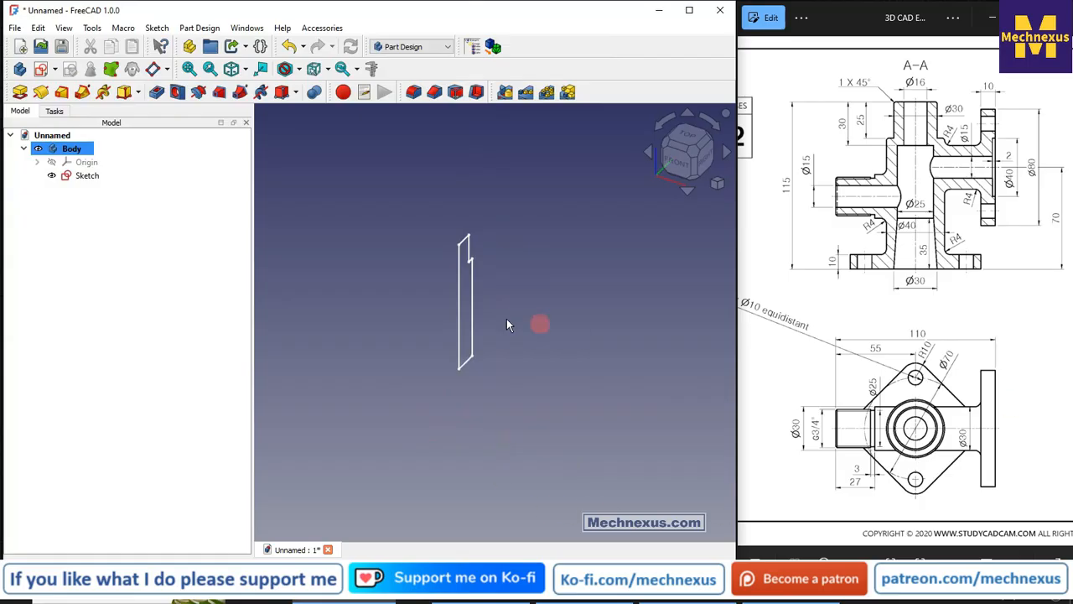
left_click(84, 174)
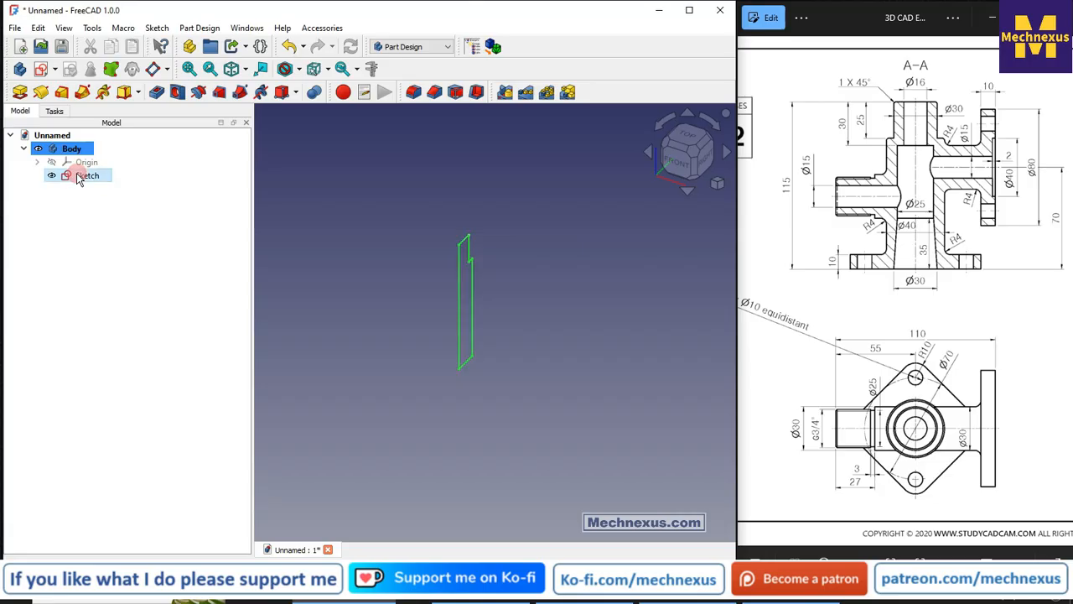
left_click(39, 93)
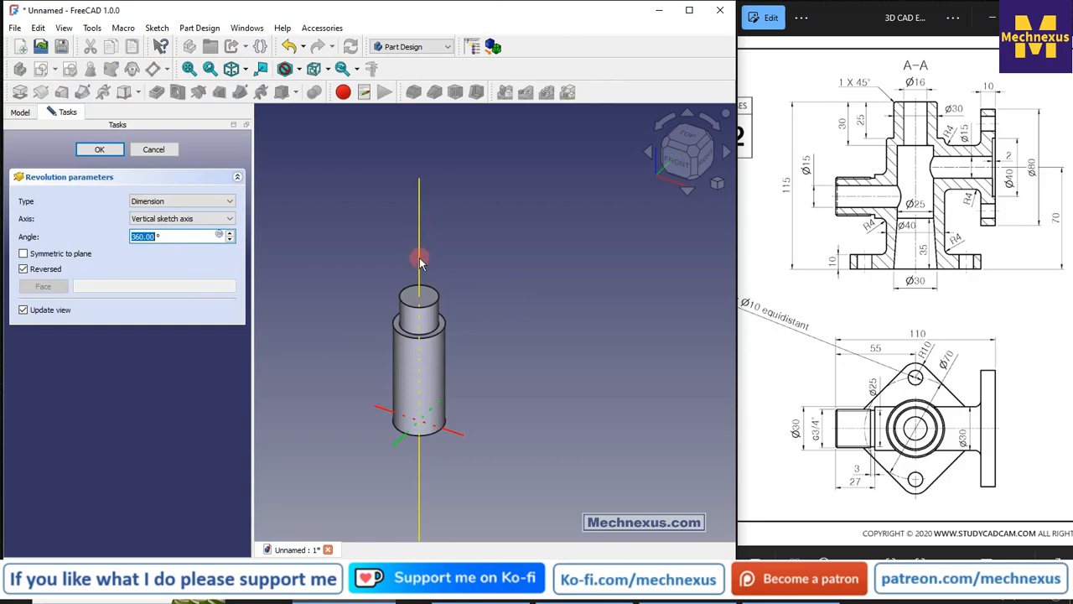
left_click(98, 152)
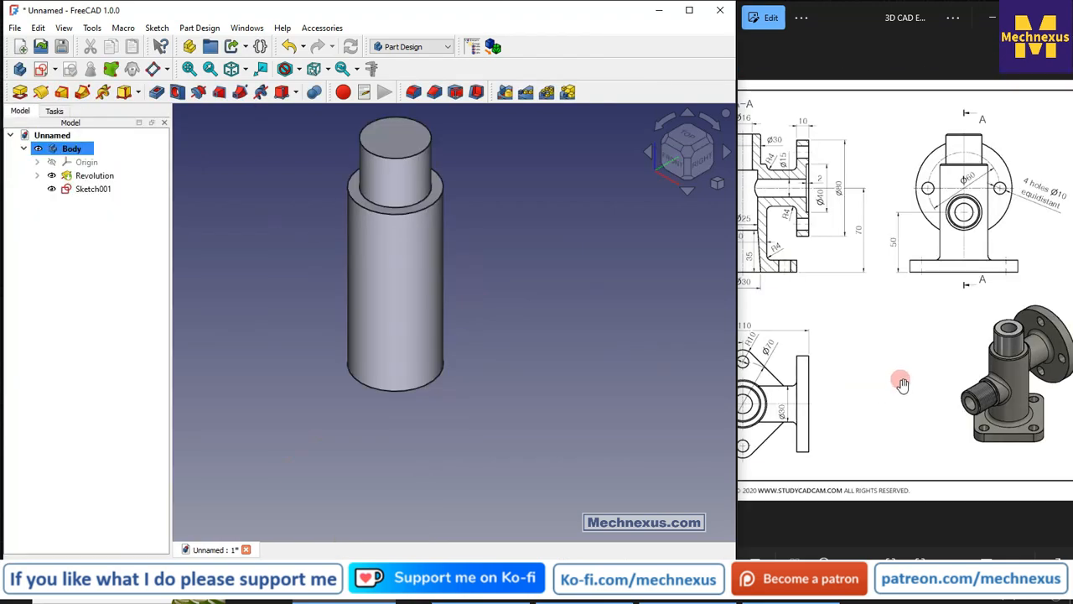
Start a new sketch on the circular bottom face of the revolved body
left_click_drag(902, 384, 827, 374)
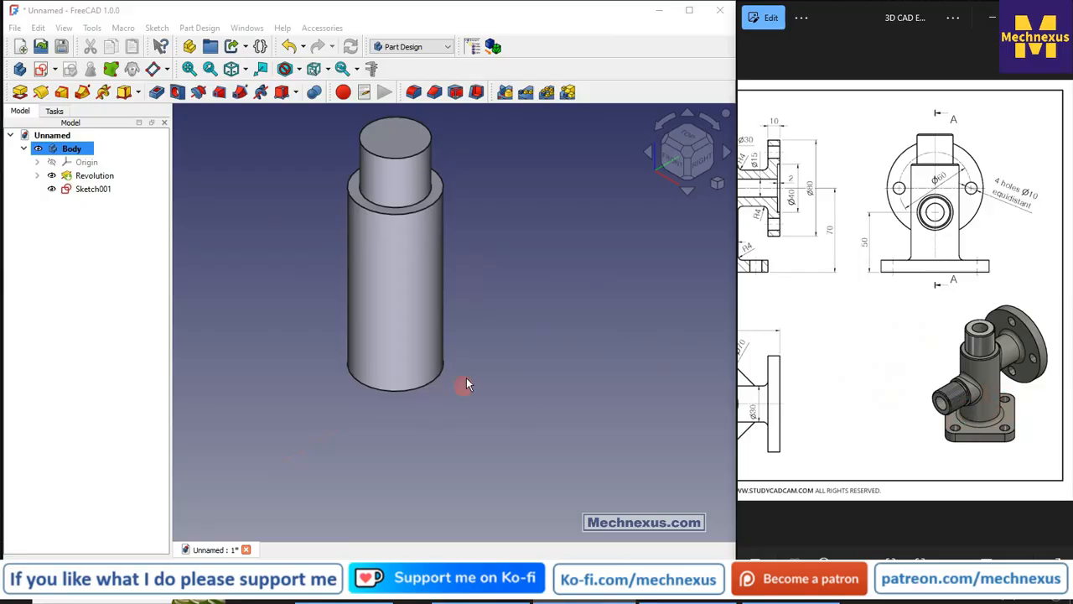
scroll(343, 341, "up", 3)
middle_click_drag(364, 364, 402, 305)
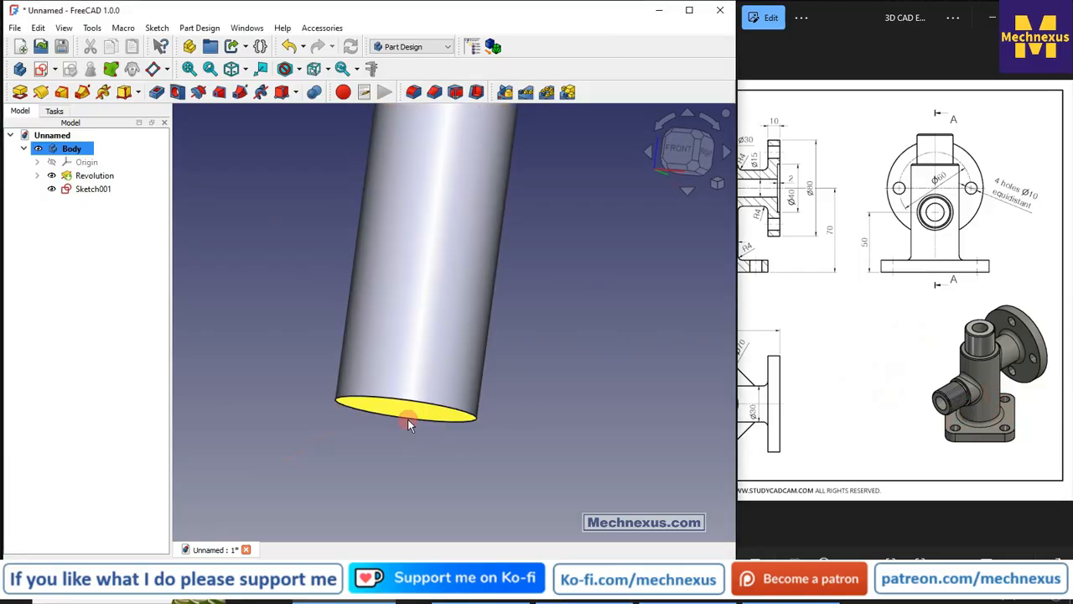
scroll(409, 416, "down", 2)
left_click(399, 399)
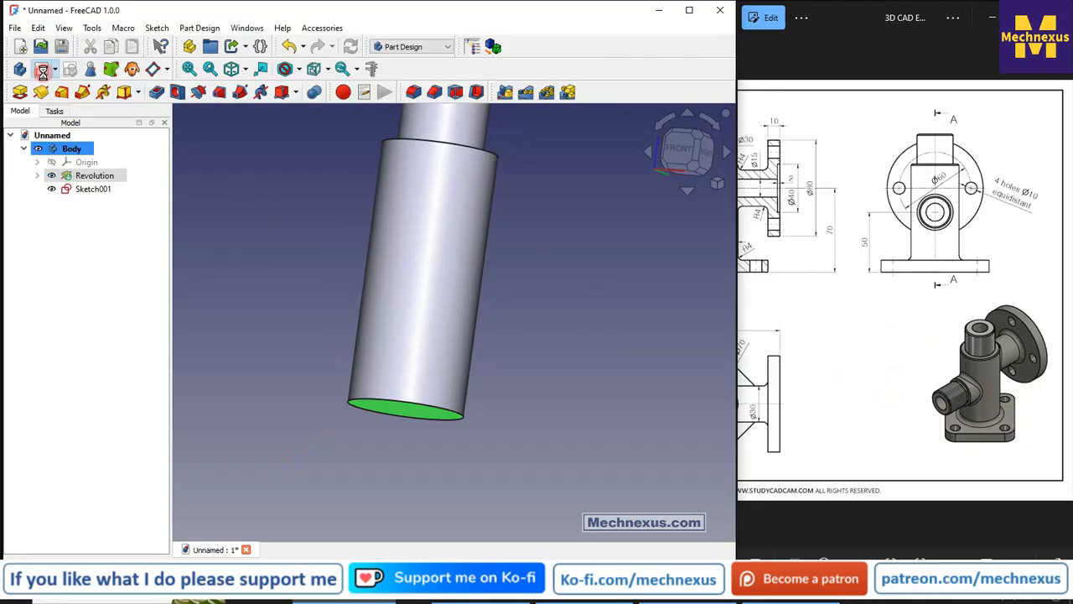
left_click(40, 70)
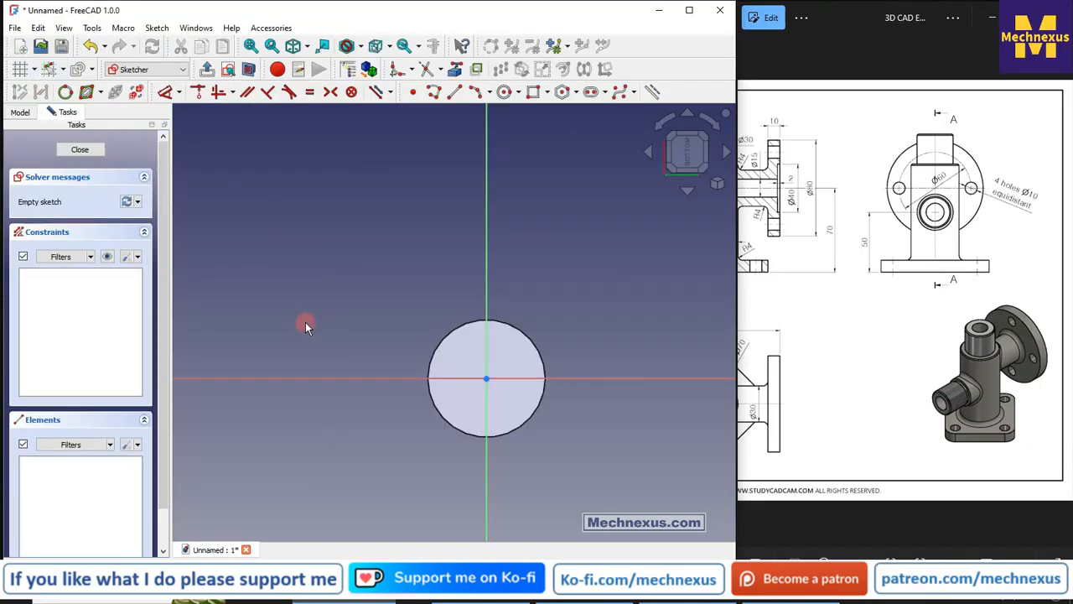
Draw a square about 184 mm from centre to corner, with its centre and one corner on the green sketch axis
key("0")
scroll(397, 442, "down", 3)
scroll(385, 426, "up", 1)
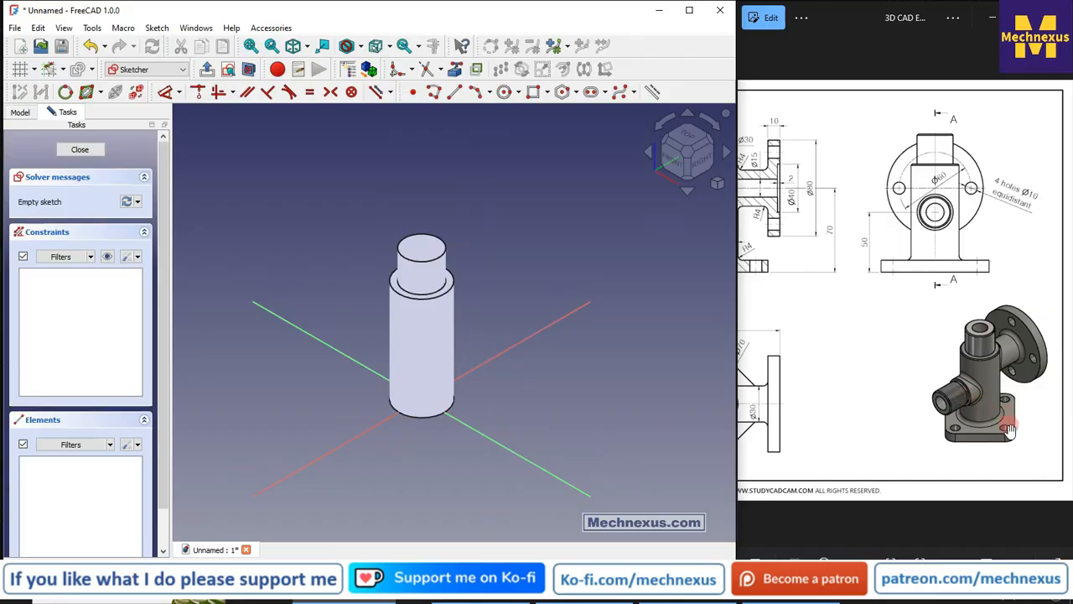
left_click(576, 94)
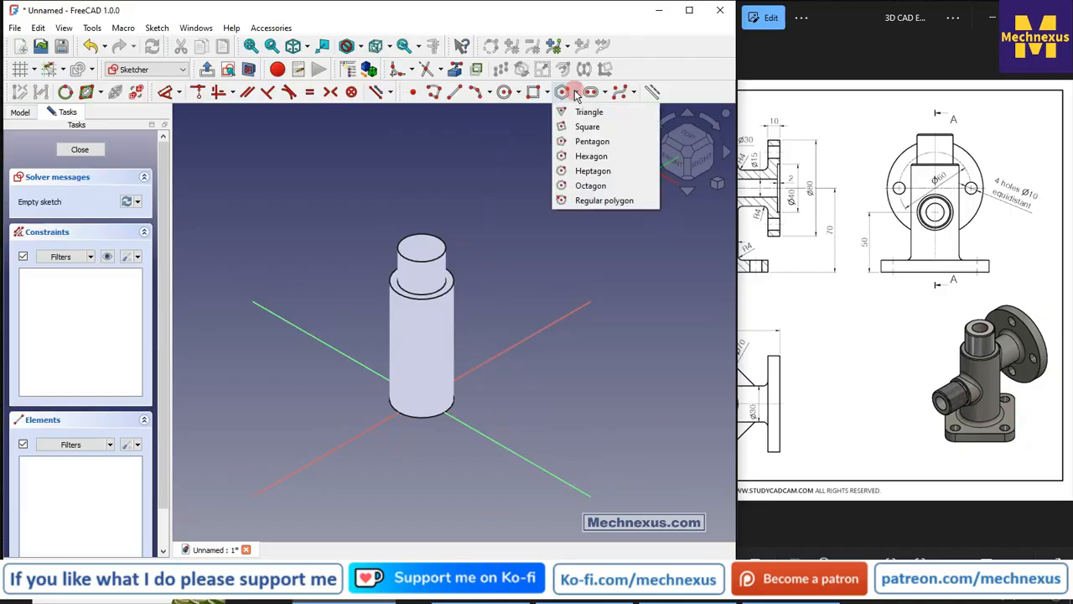
left_click(578, 127)
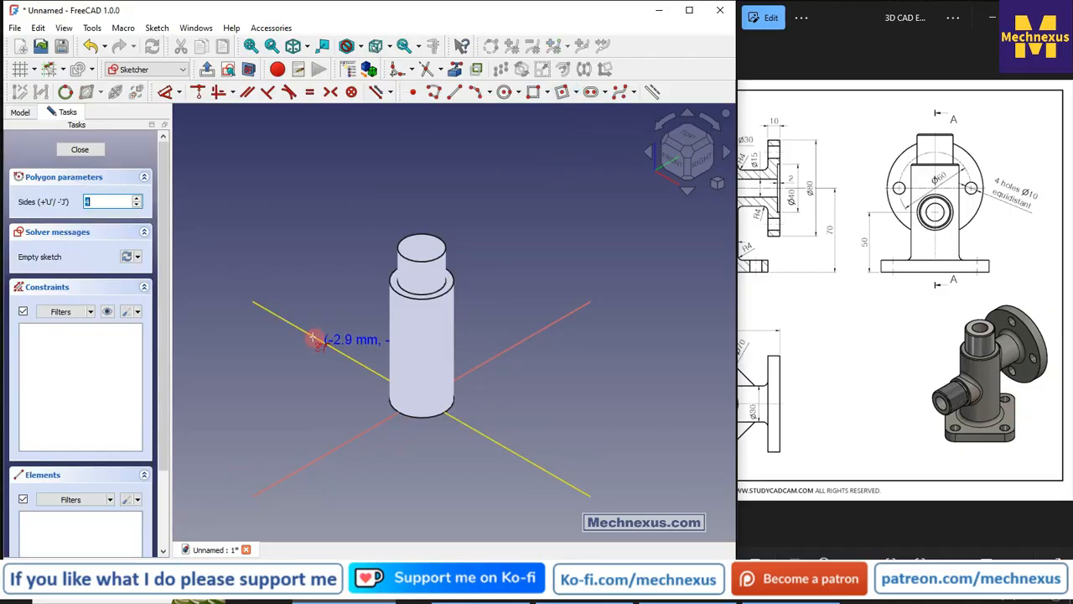
left_click(311, 337)
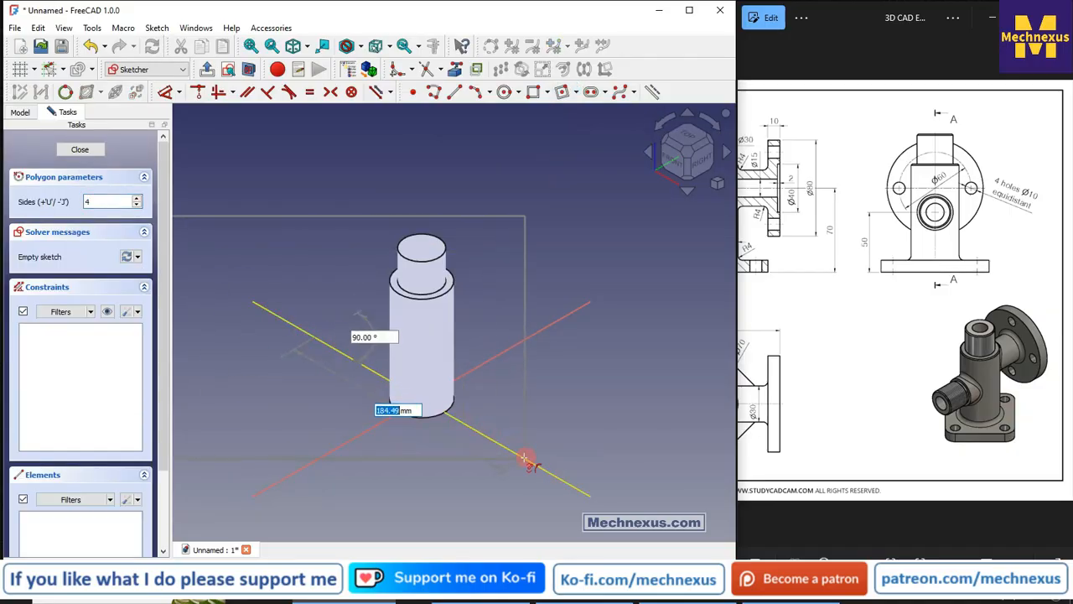
left_click(520, 441)
scroll(494, 390, "down", 3)
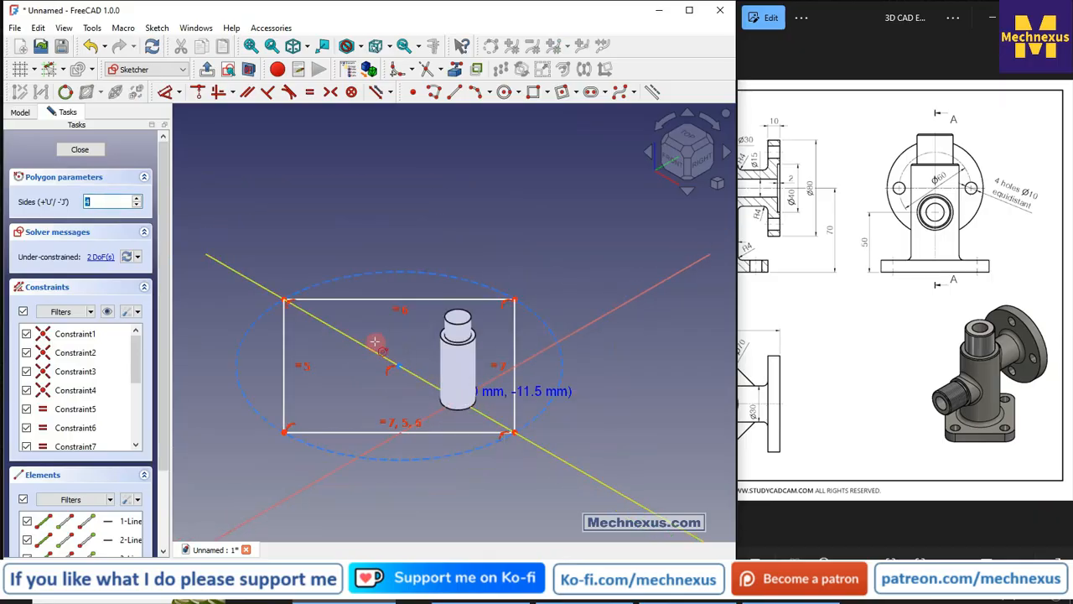
right_click(336, 228)
View the sketch from below and make the square's centre coincident with the sketch origin
mouse_move(384, 415)
middle_mouse_down()
mouse_move(355, 463)
mouse_move(391, 441)
mouse_move(400, 327)
mouse_move(451, 313)
middle_mouse_up()
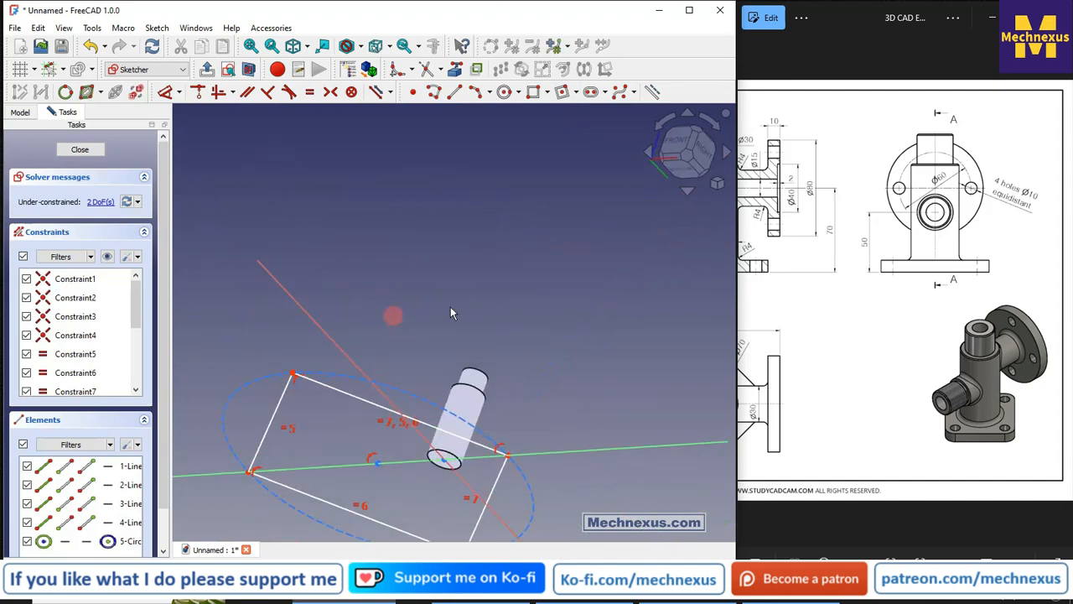
left_click(687, 168)
scroll(533, 266, "down", 2)
scroll(347, 401, "up", 2)
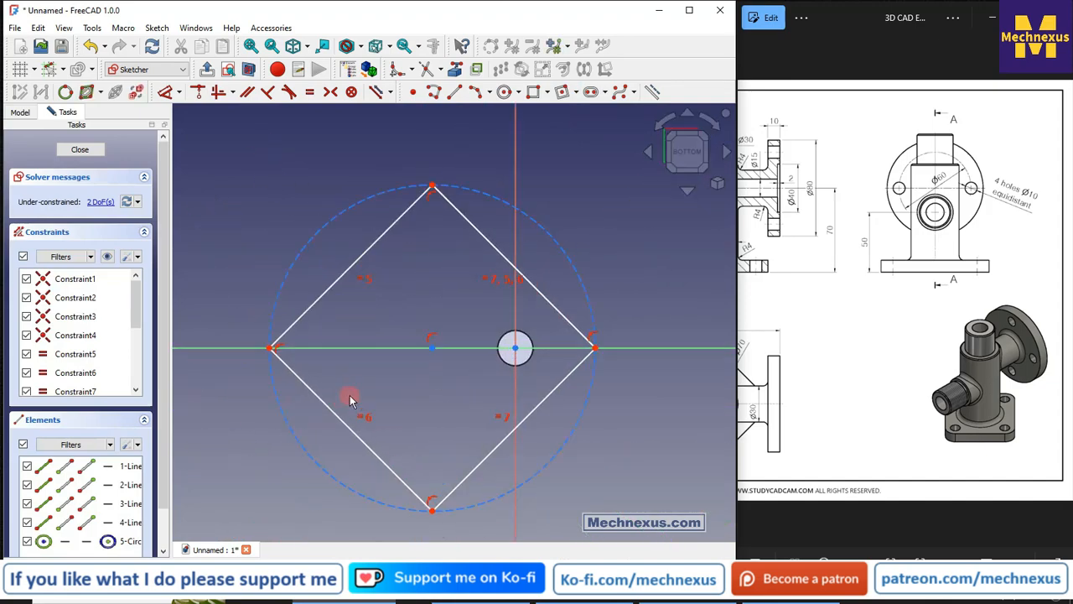
left_click(432, 349)
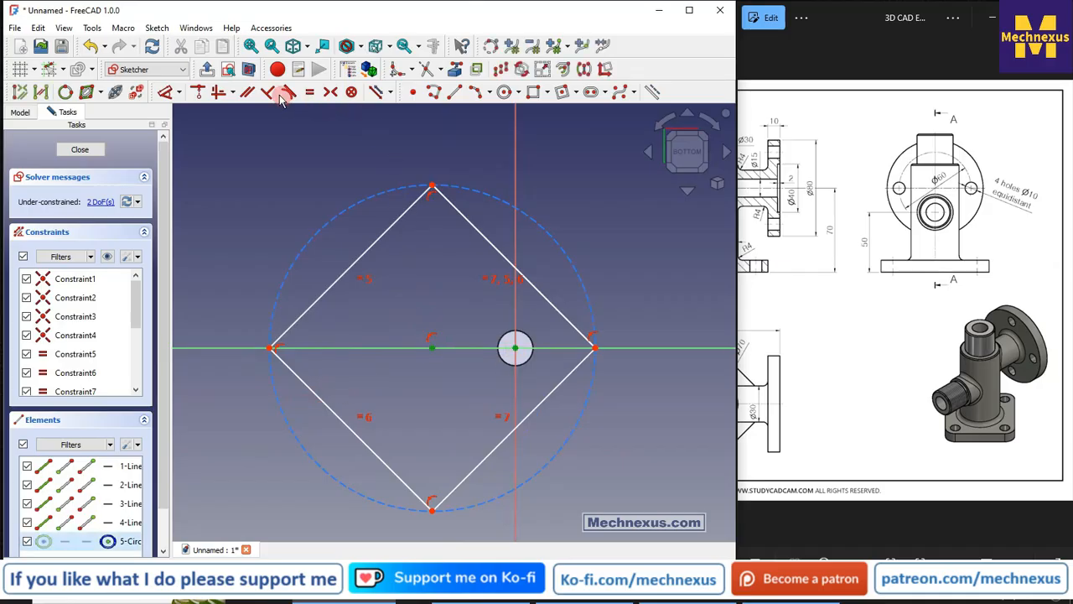
left_click(197, 92)
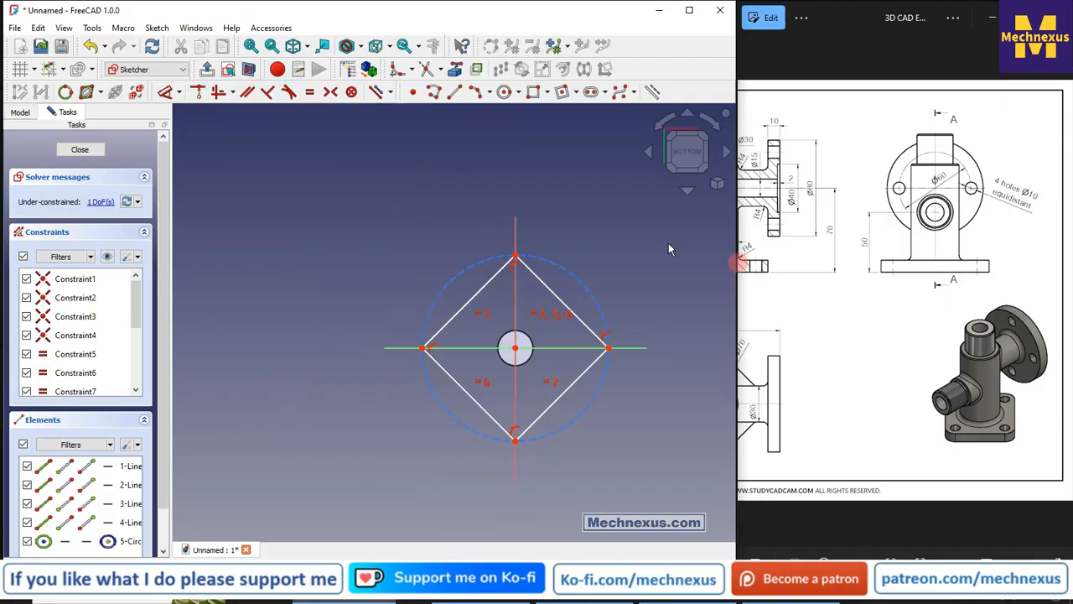
Fillet all four corners of the square with corner preservation enabled
scroll(411, 365, "up", 2)
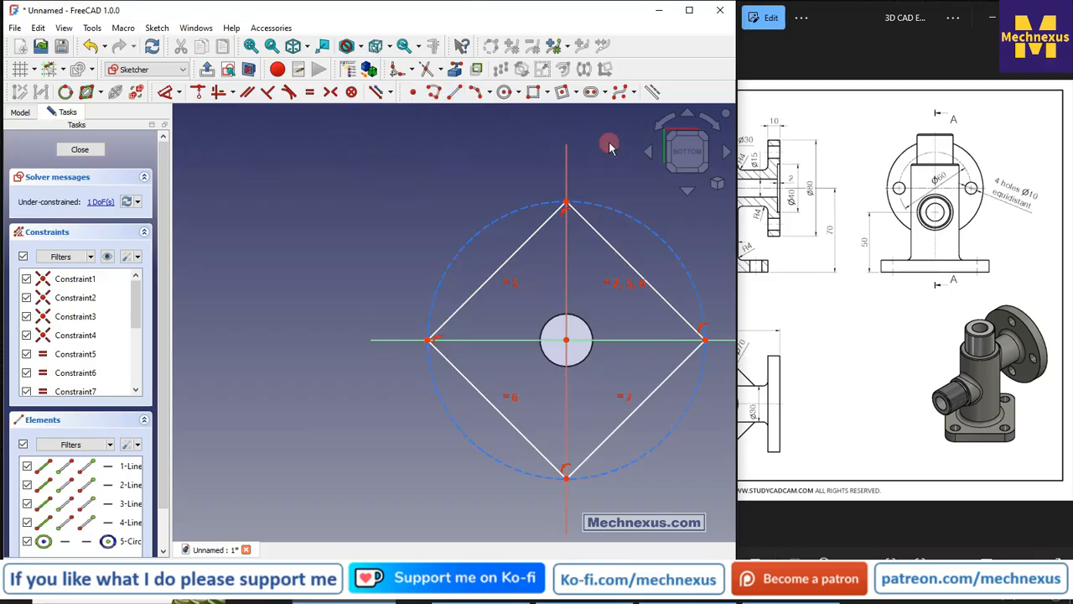
left_click(395, 69)
left_click(537, 232)
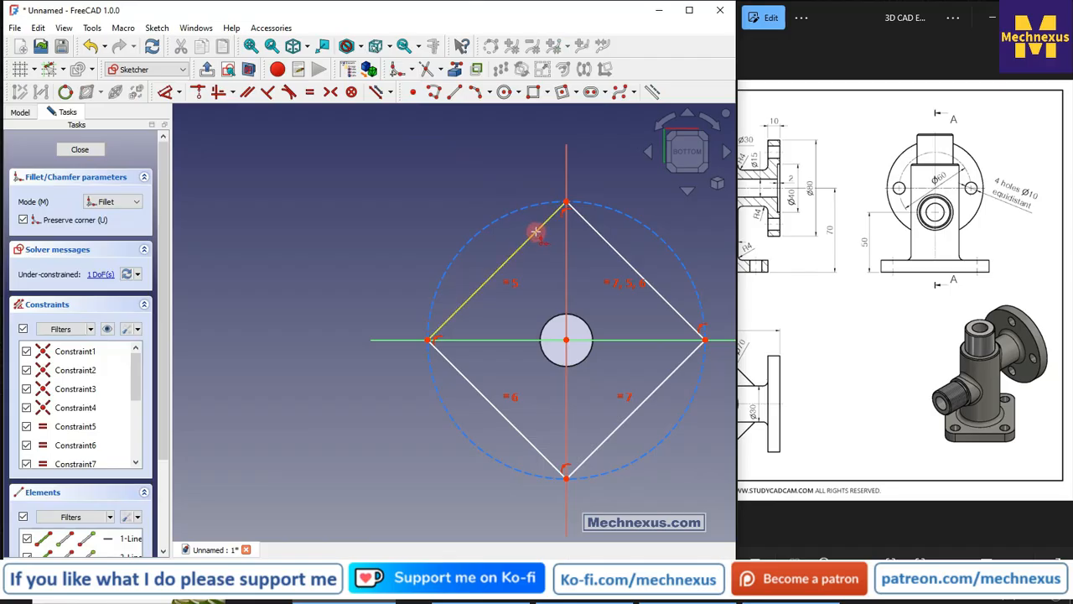
left_click(601, 234)
left_click(466, 370)
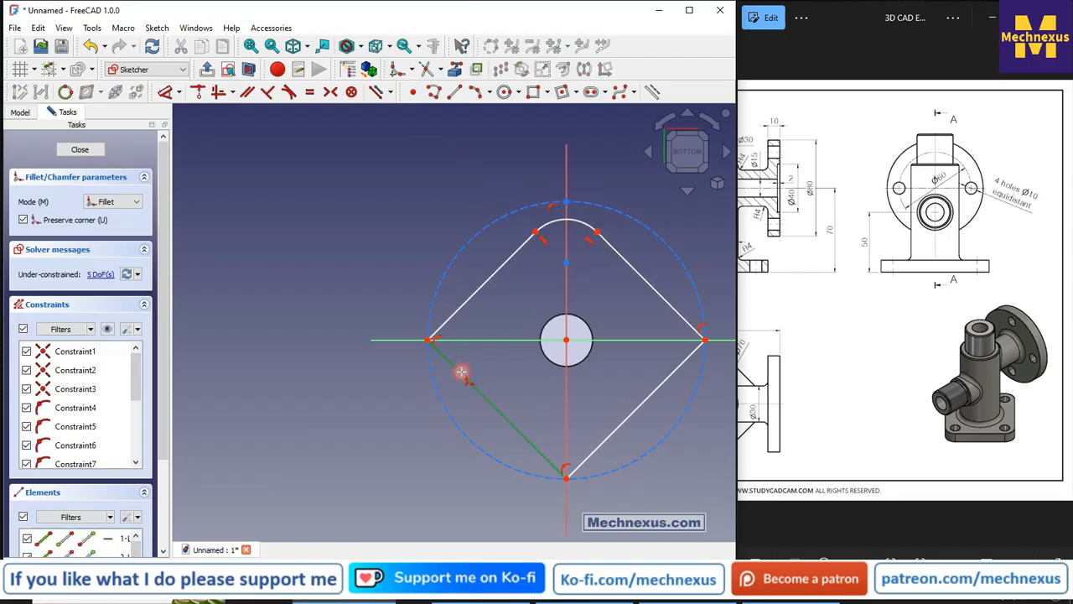
left_click(536, 446)
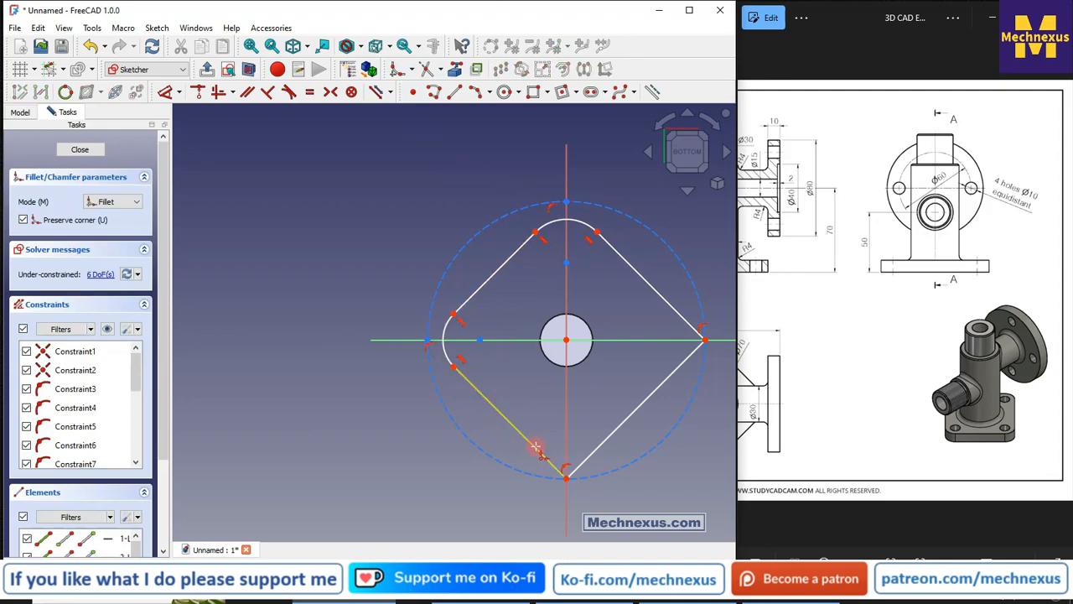
left_click(595, 450)
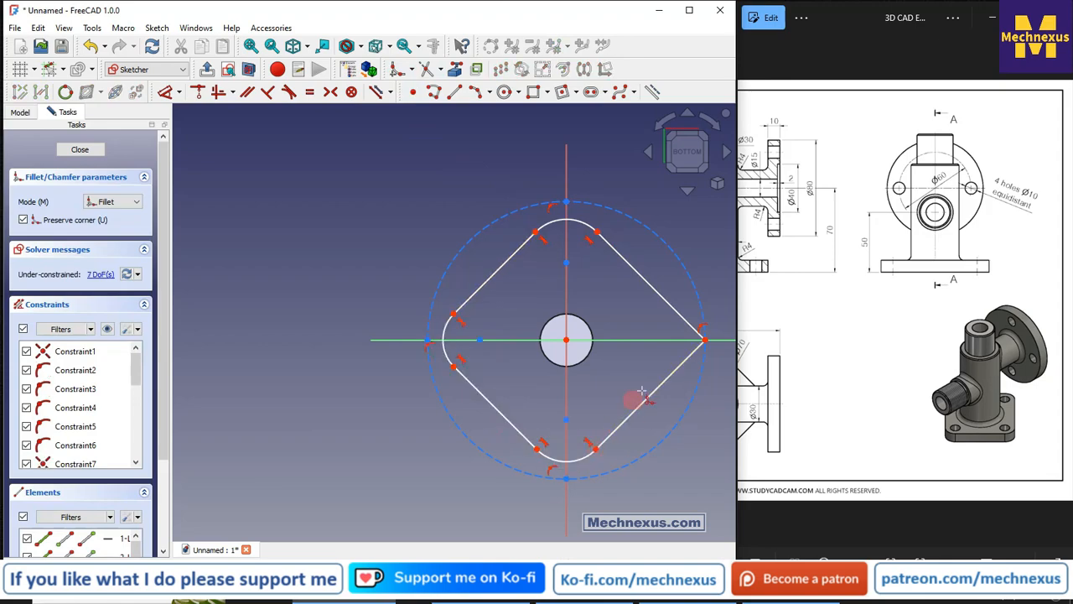
left_click(676, 309)
scroll(637, 277, "down", 2)
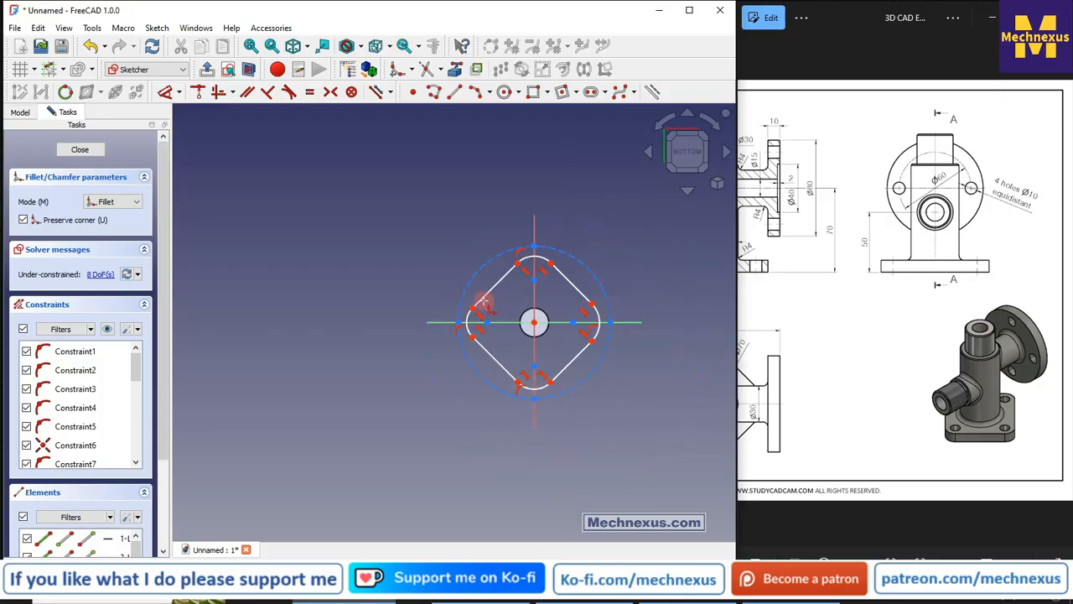
right_click(642, 214)
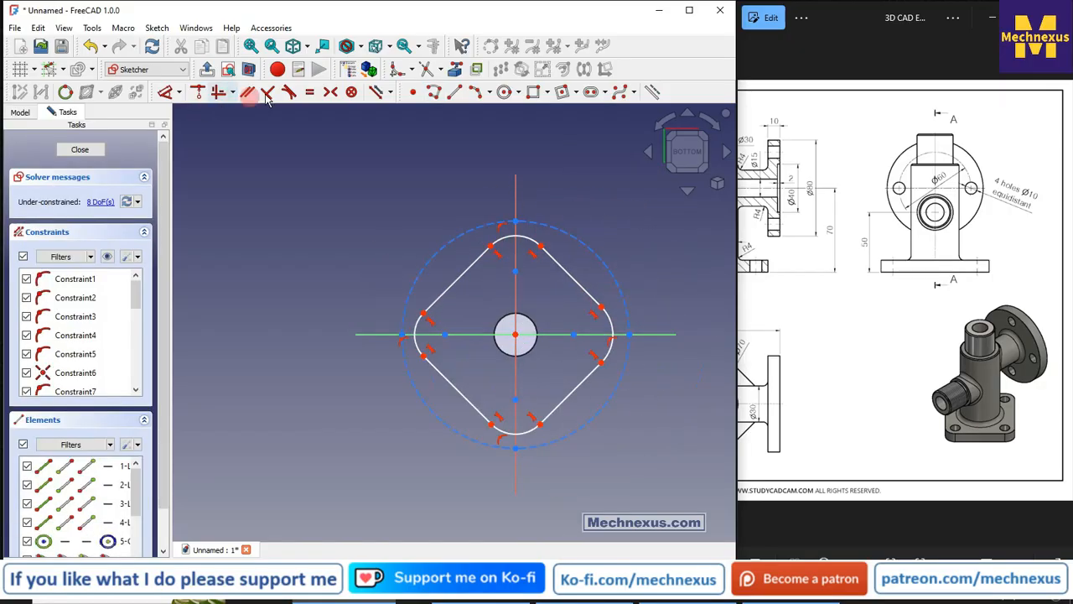
Set the radius of the square's top fillet arc to 10 mm
left_click(525, 235)
left_click(549, 168)
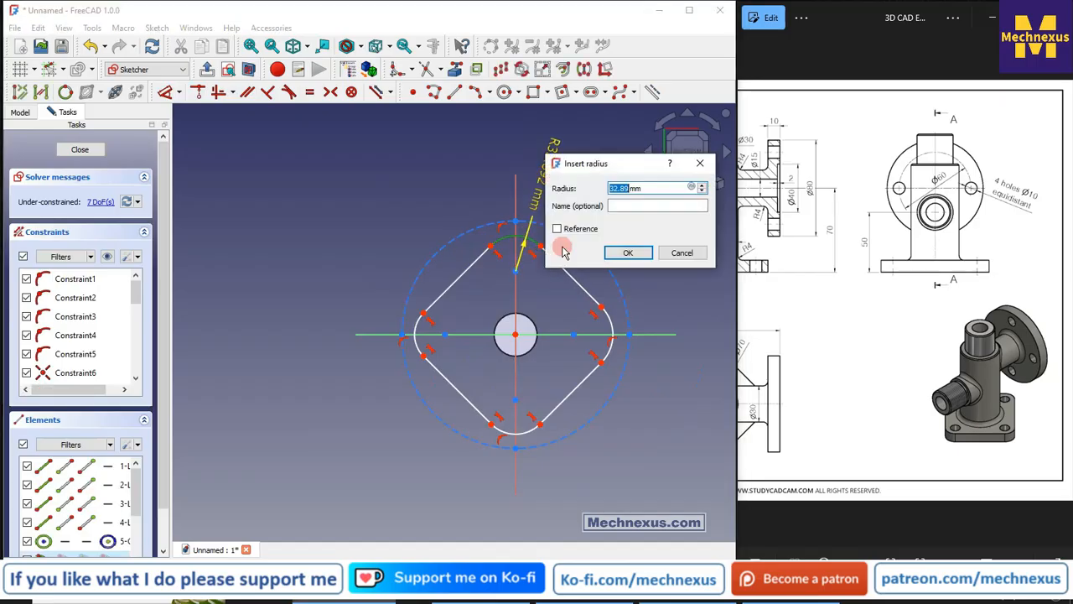
type("10")
key("Return")
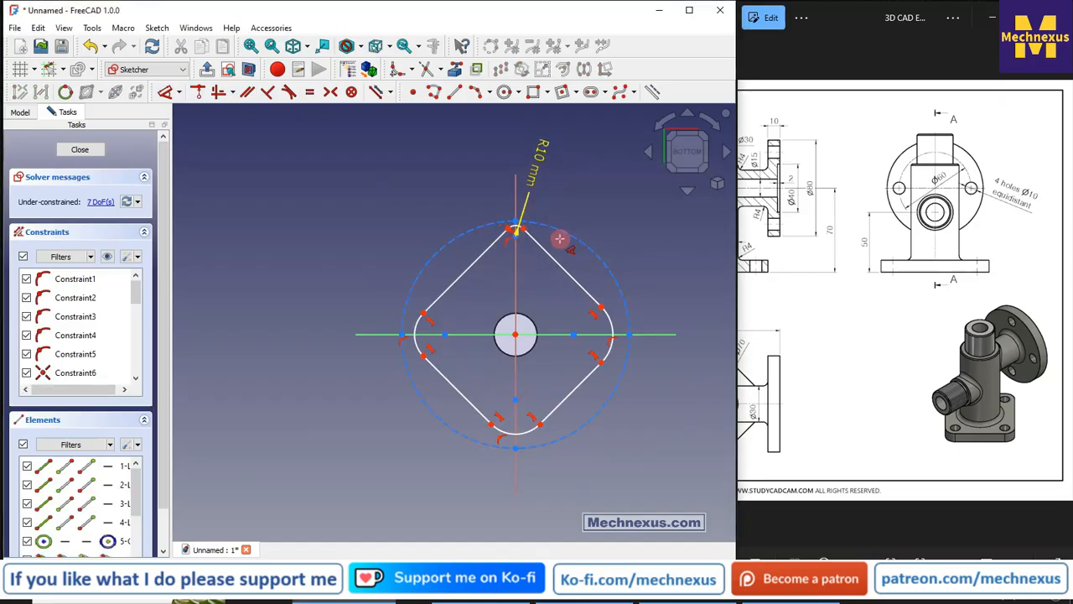
Constrain the four corner fillet arcs to be equal in radius
scroll(513, 252, "up", 2)
scroll(512, 248, "up", 4)
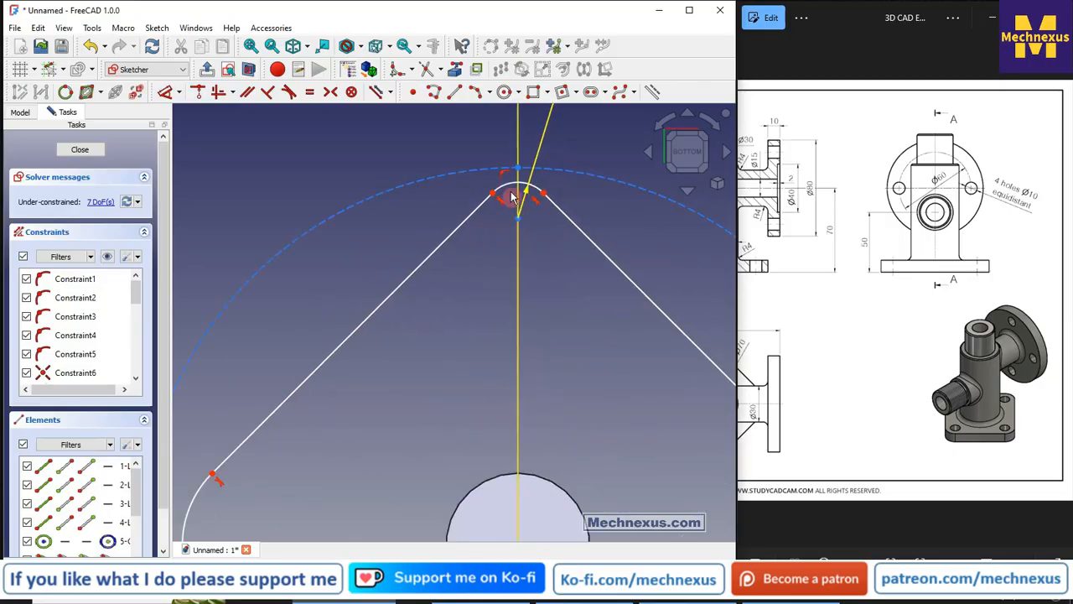
left_click(504, 184)
scroll(417, 171, "down", 4)
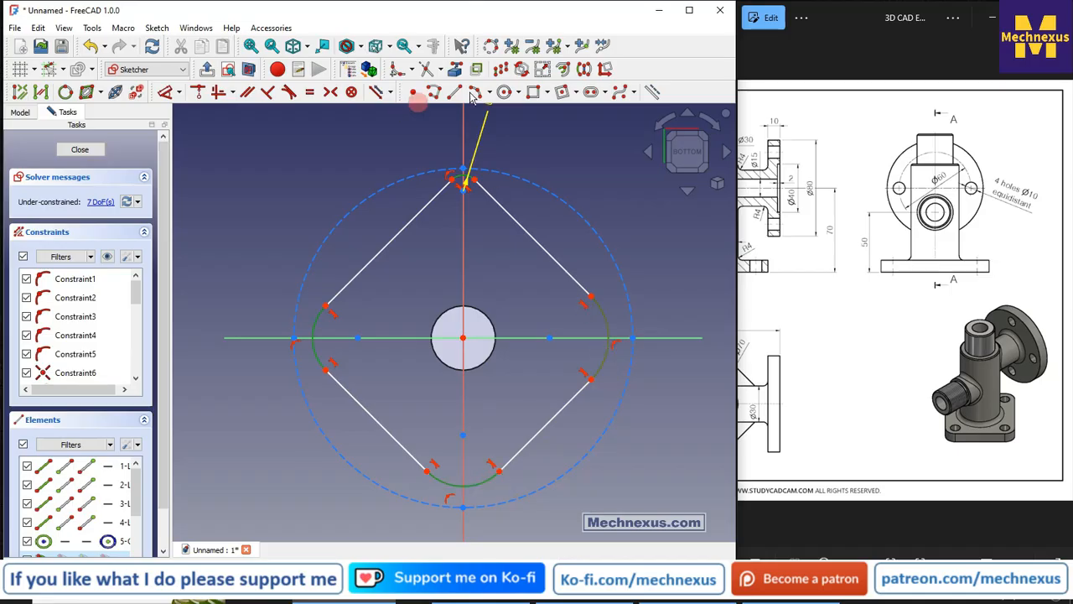
left_click(310, 93)
scroll(534, 344, "down", 2)
scroll(525, 345, "up", 1)
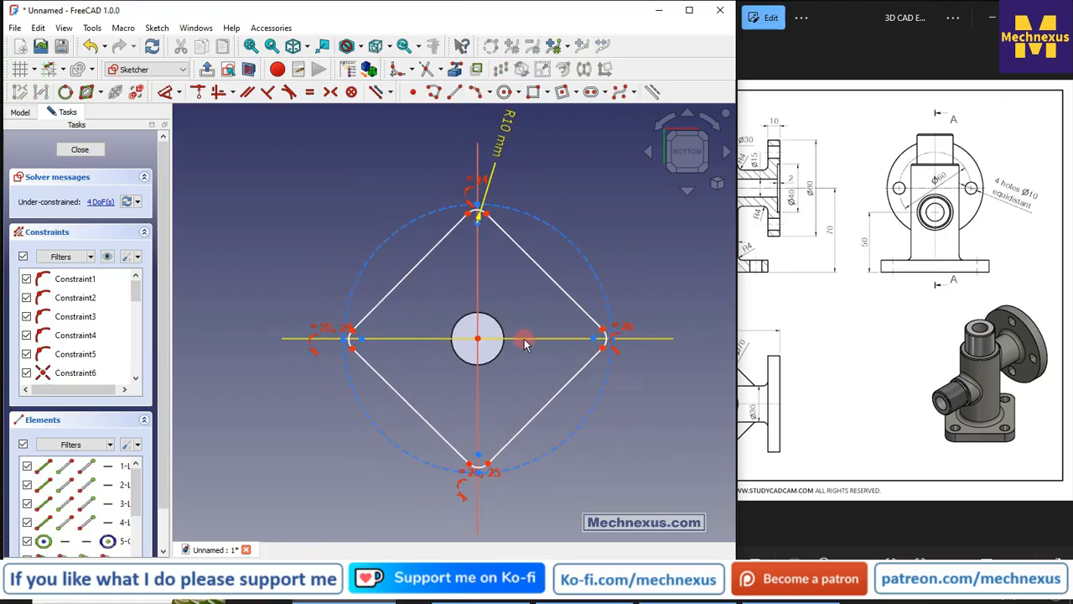
Shrink the rounded square slightly by reducing its circumscribed construction circle
mouse_move(607, 404)
left_mouse_down()
mouse_move(597, 390)
mouse_move(625, 381)
mouse_move(590, 395)
left_mouse_up()
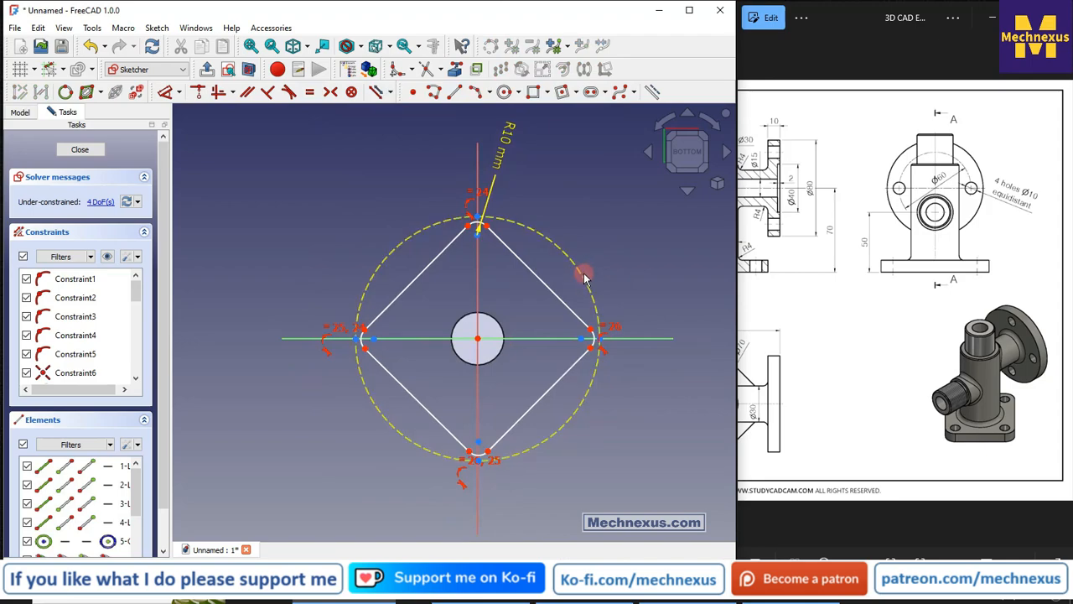
left_click(585, 279)
left_click(635, 279)
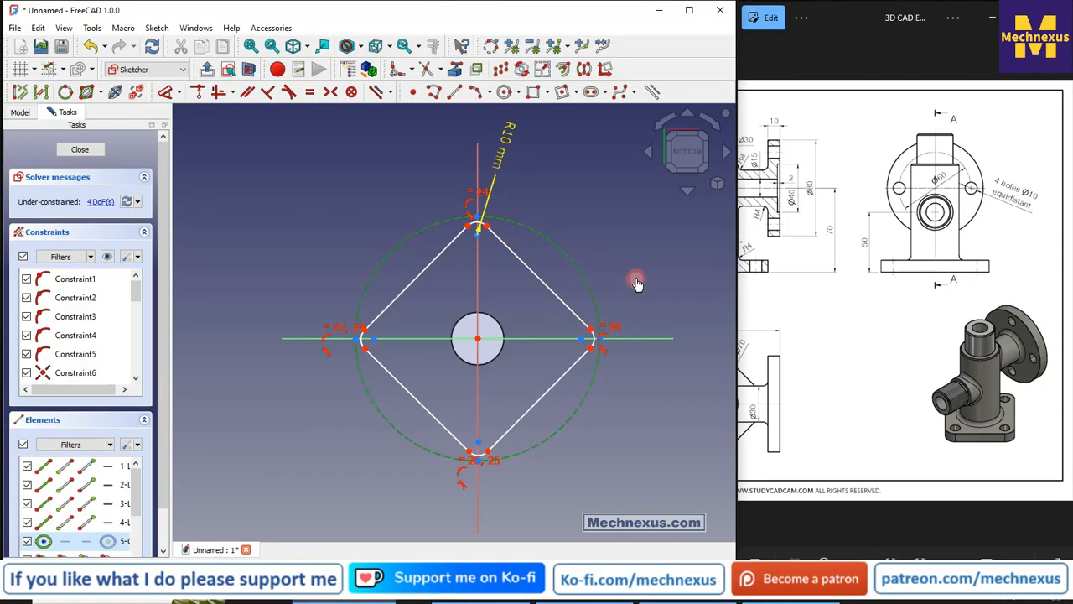
Try to move the centre point of the right corner's fillet arc, and undo the move
scroll(564, 350, "up", 1)
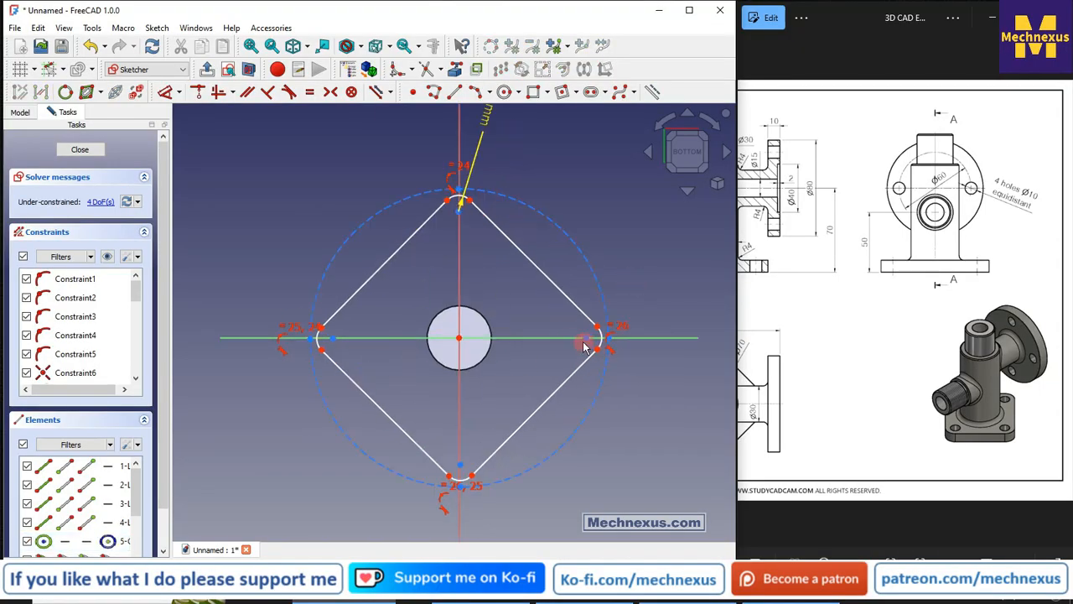
mouse_move(585, 342)
left_mouse_down()
mouse_move(640, 269)
mouse_move(584, 343)
mouse_move(614, 351)
mouse_move(545, 373)
mouse_move(543, 394)
left_mouse_up()
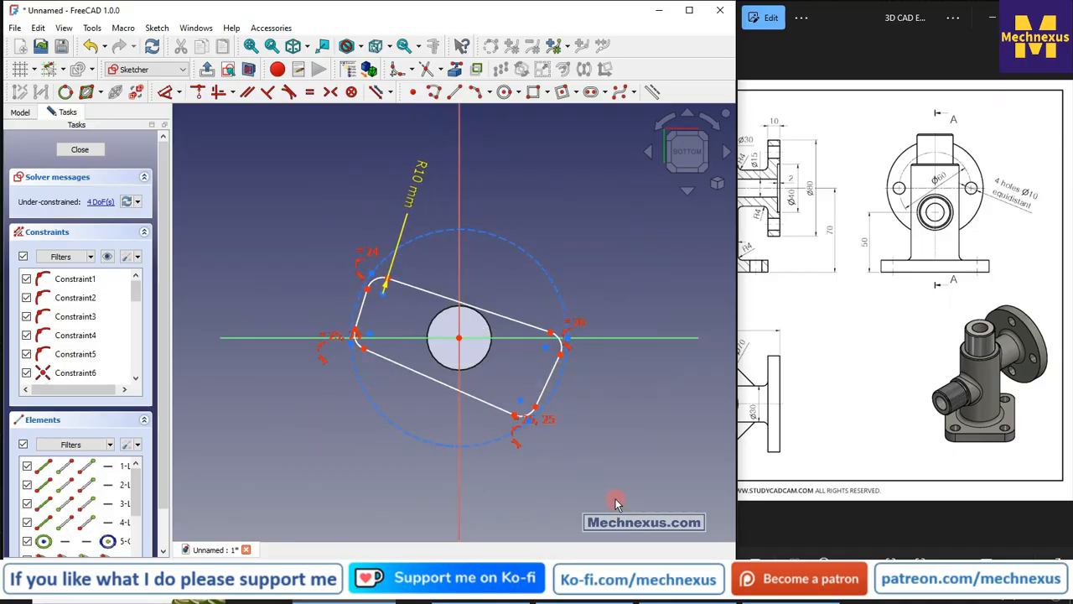
key("ctrl+z")
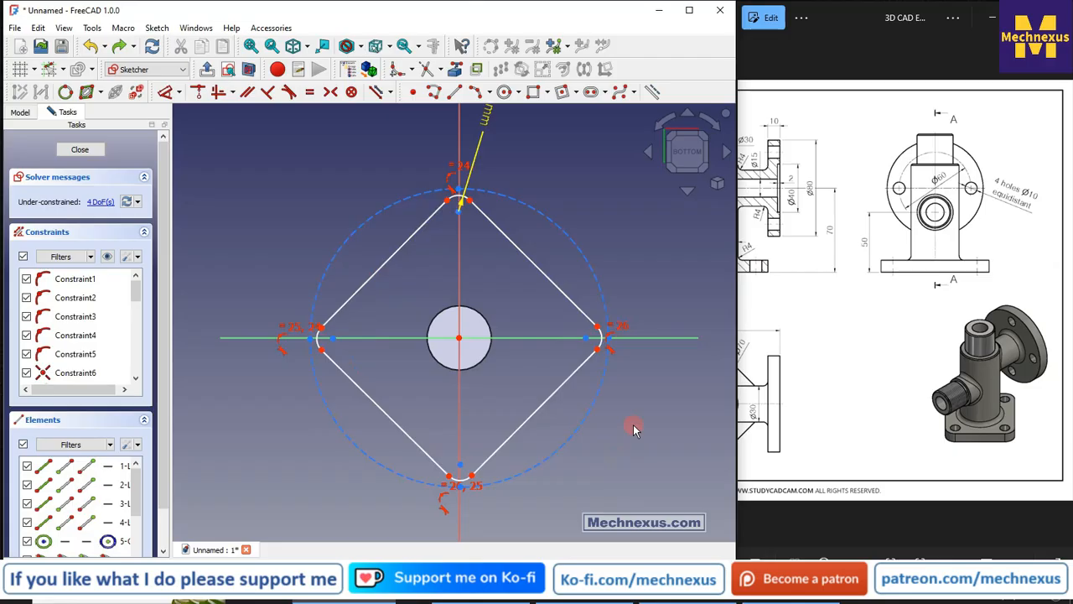
Delete the construction circle around the square and draw a circle about 88 mm in diameter centred on the origin
left_click(559, 227)
key("Delete")
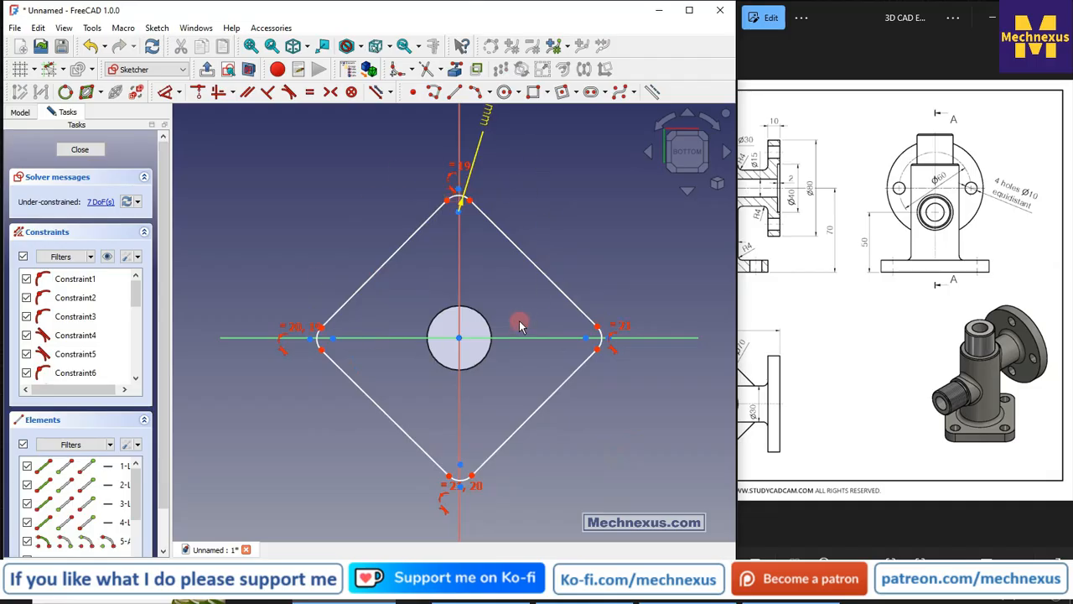
left_click(504, 91)
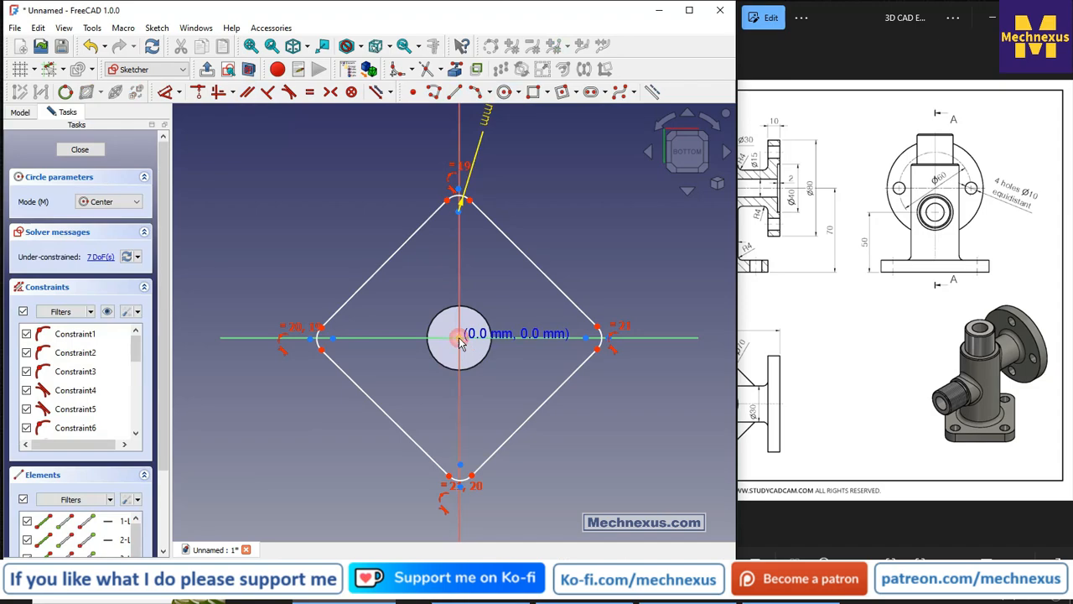
left_click(458, 340)
left_click(516, 297)
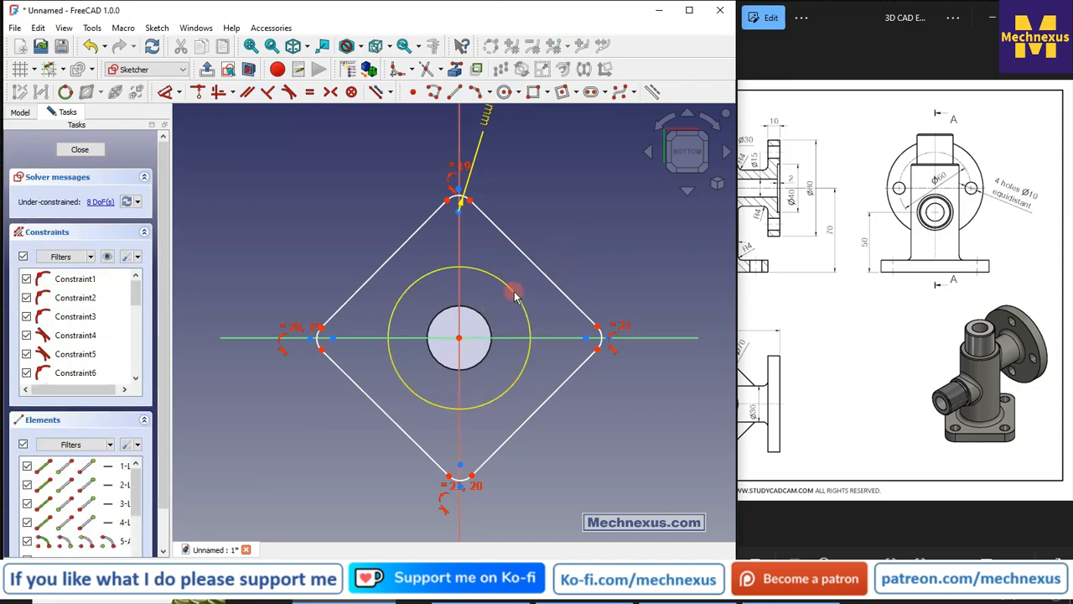
Convert the circle around the origin to construction geometry and set its diameter to 70 mm
left_click(516, 298)
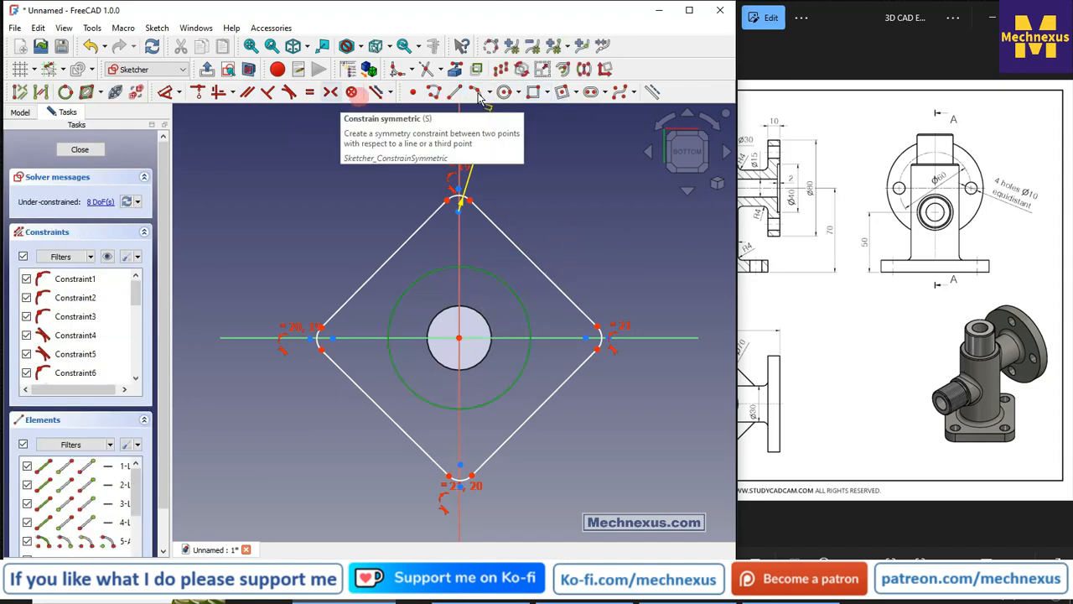
left_click(653, 92)
left_click(166, 92)
left_click(513, 296)
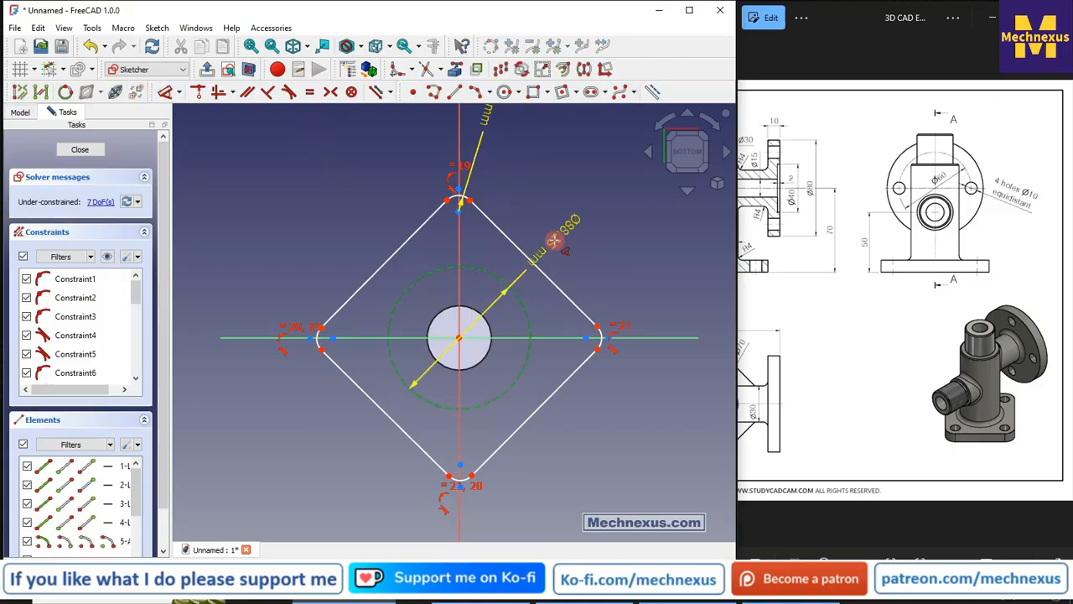
left_click(554, 241)
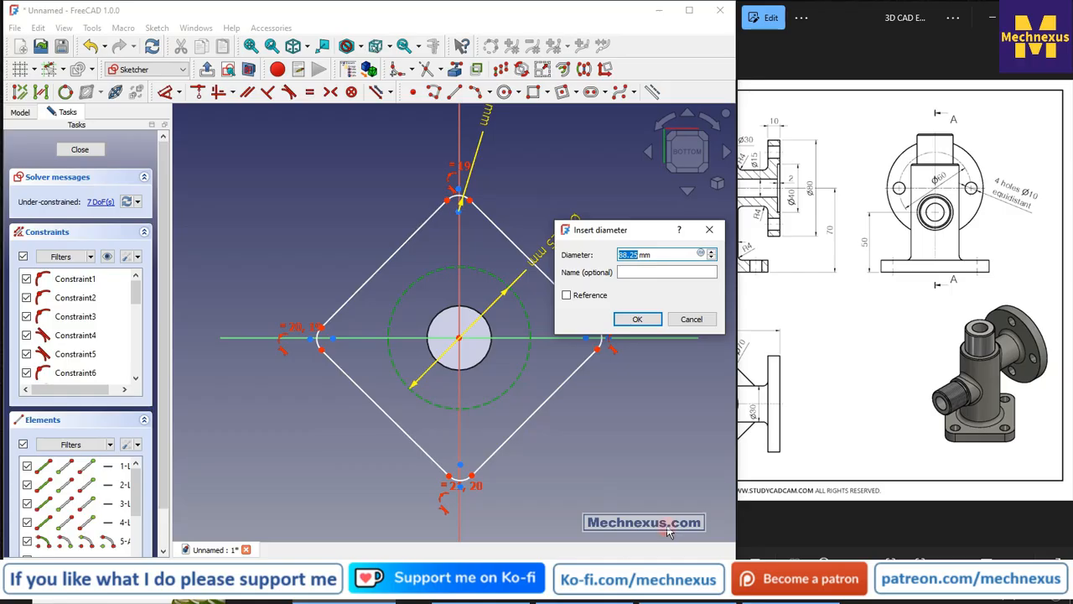
type("70")
key("Return")
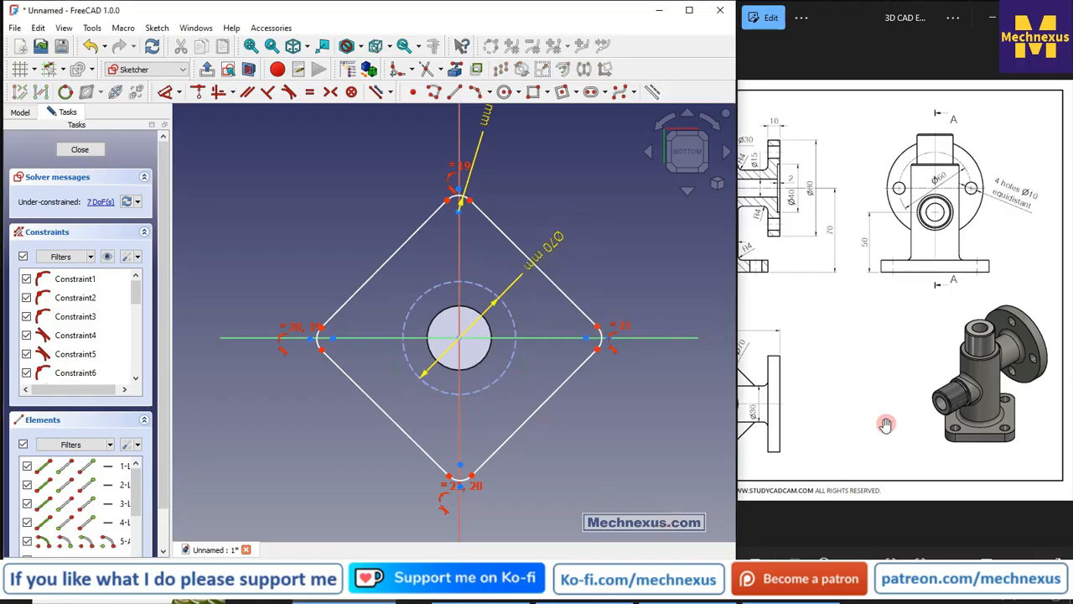
Constrain the upper-left edge of the rounded square tangent to the 70 mm construction circle
scroll(881, 411, "up", 3)
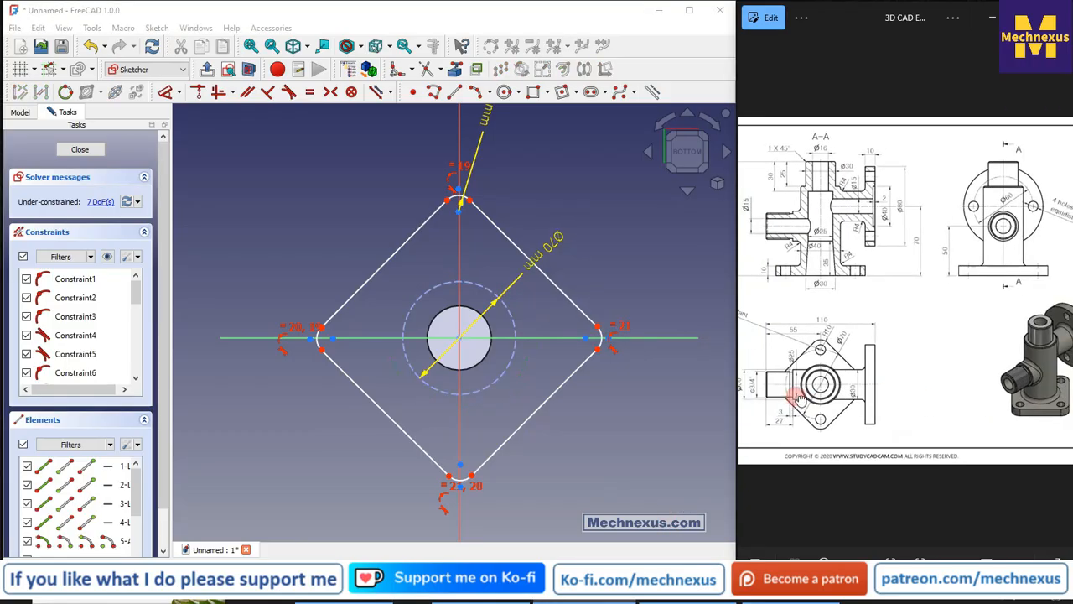
scroll(823, 416, "up", 2)
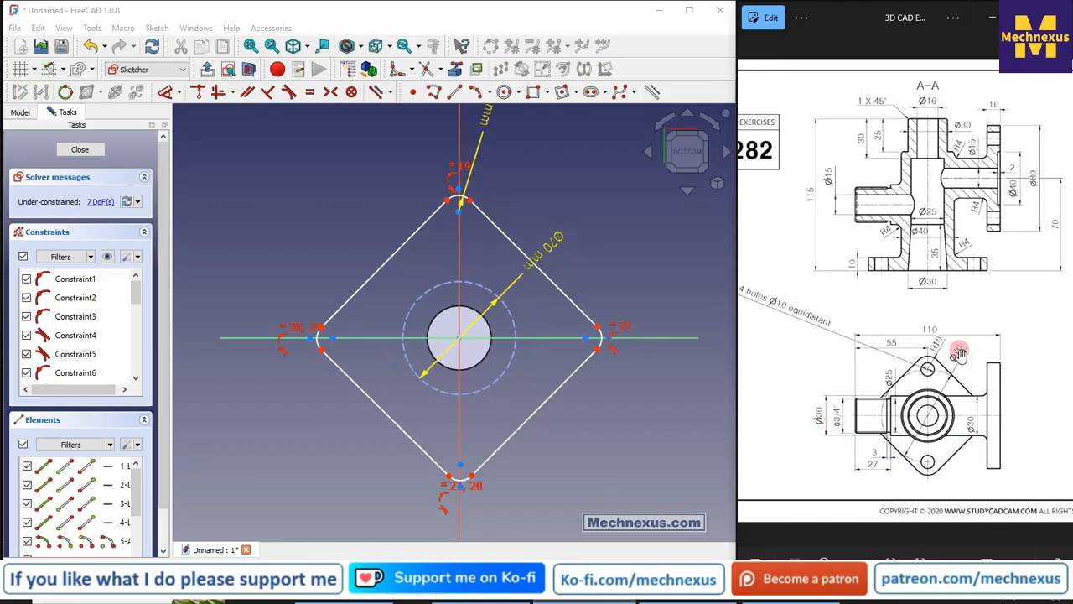
scroll(897, 377, "up", 1)
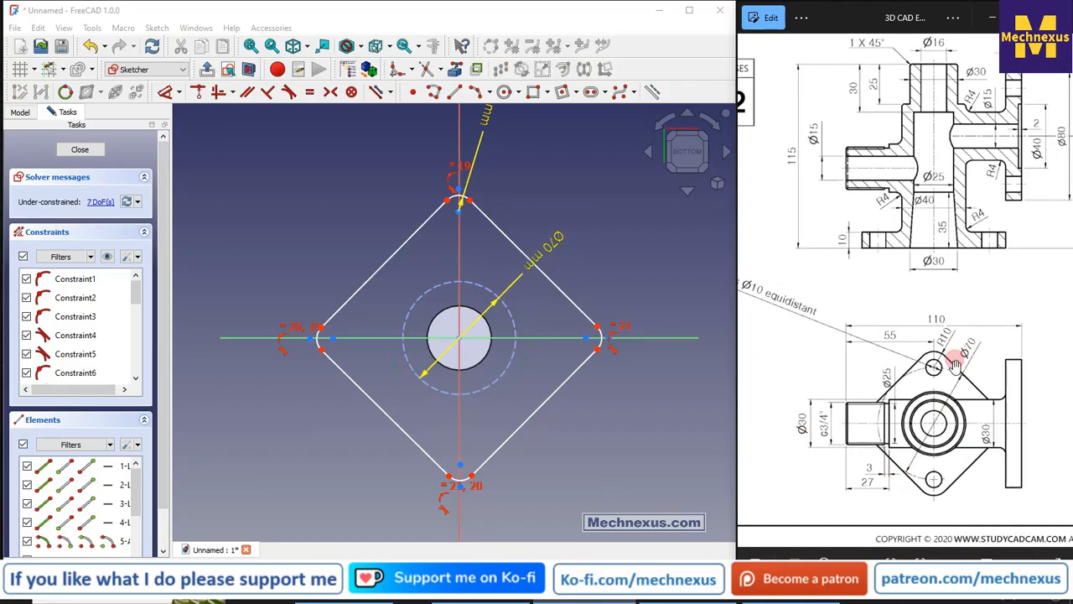
left_click(319, 339)
right_click(576, 441)
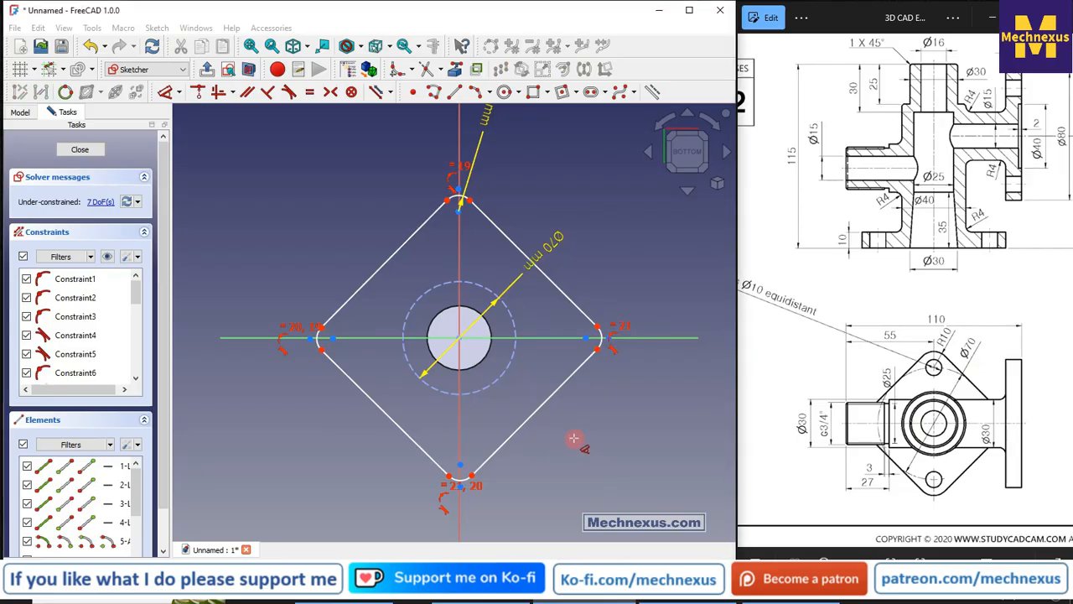
left_click(409, 319)
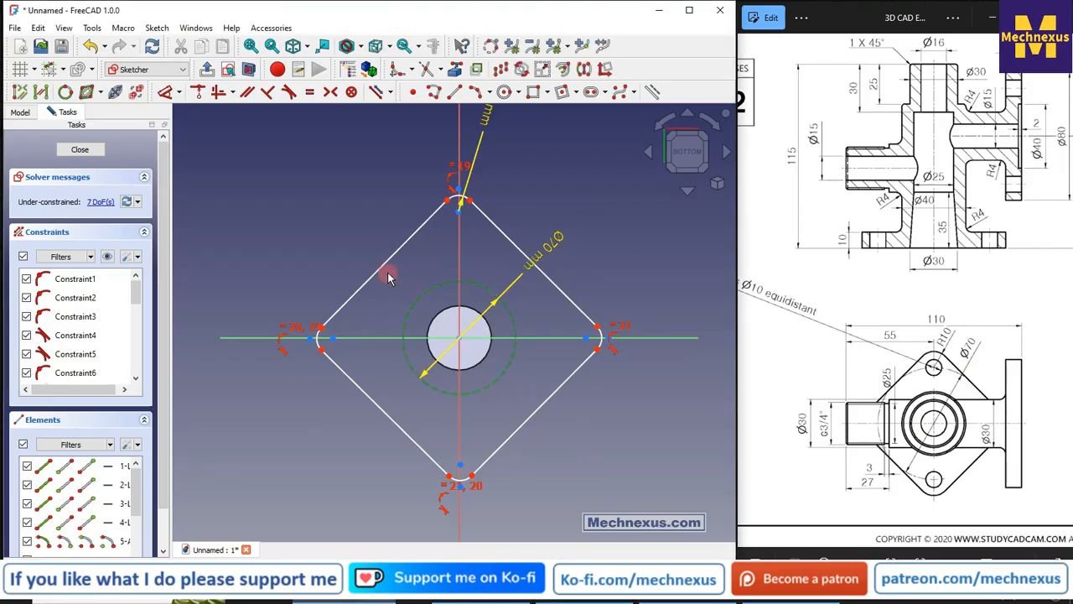
left_click(387, 266)
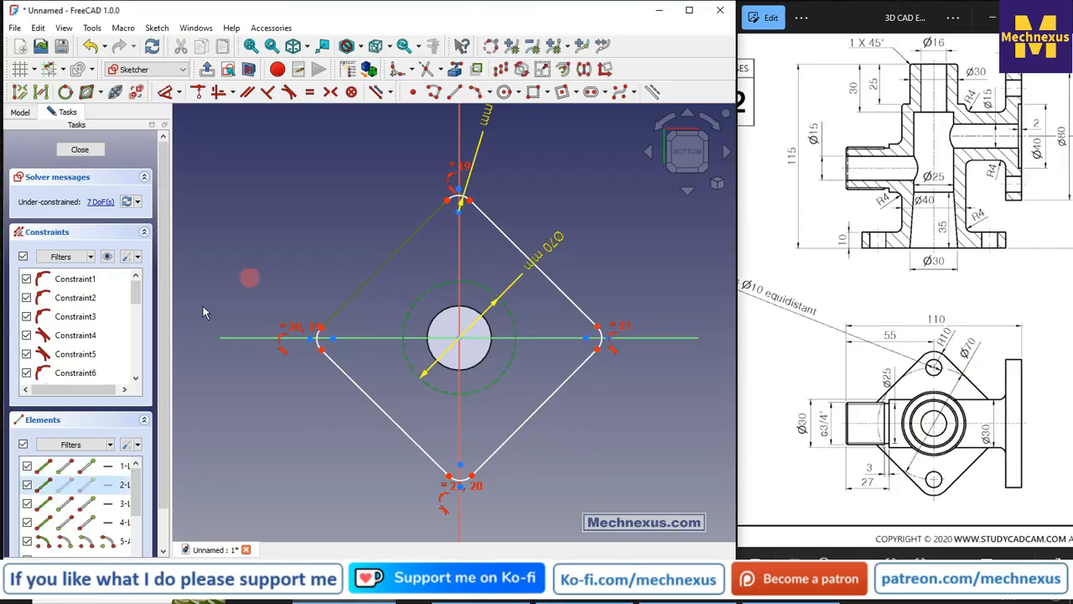
left_click(287, 93)
left_click(520, 322)
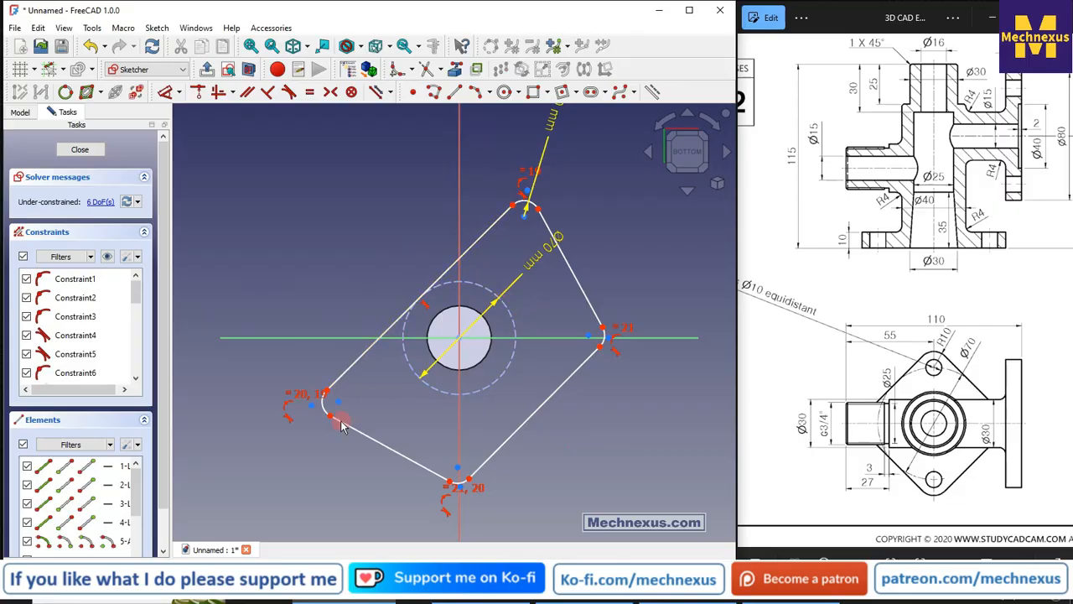
Constrain the centre points of the left and right corner arcs onto the horizontal axis
left_click(391, 340)
left_click(198, 92)
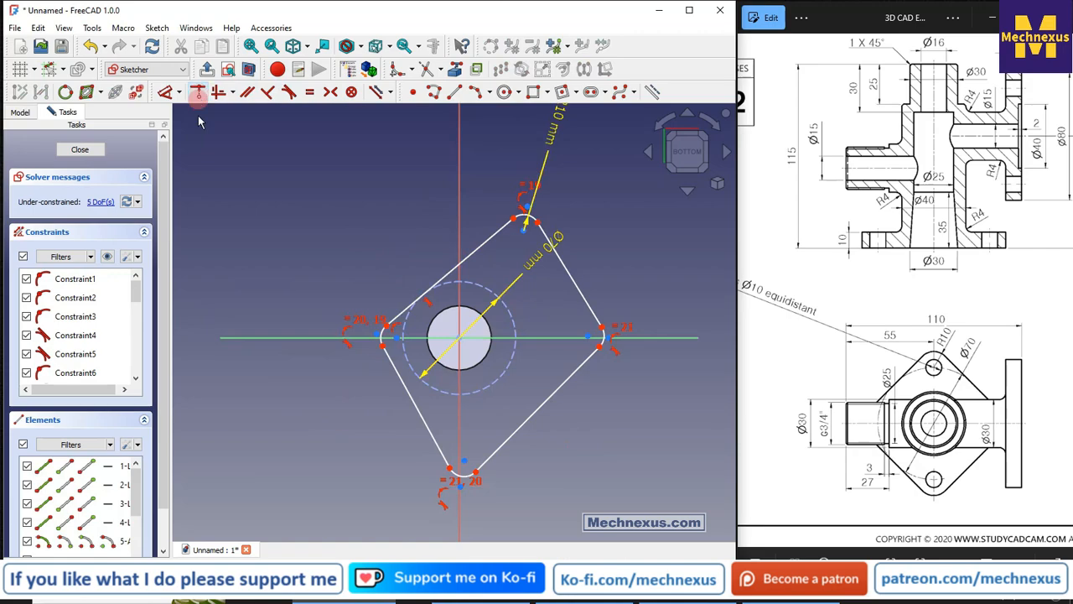
scroll(534, 344, "up", 1)
left_click(601, 338)
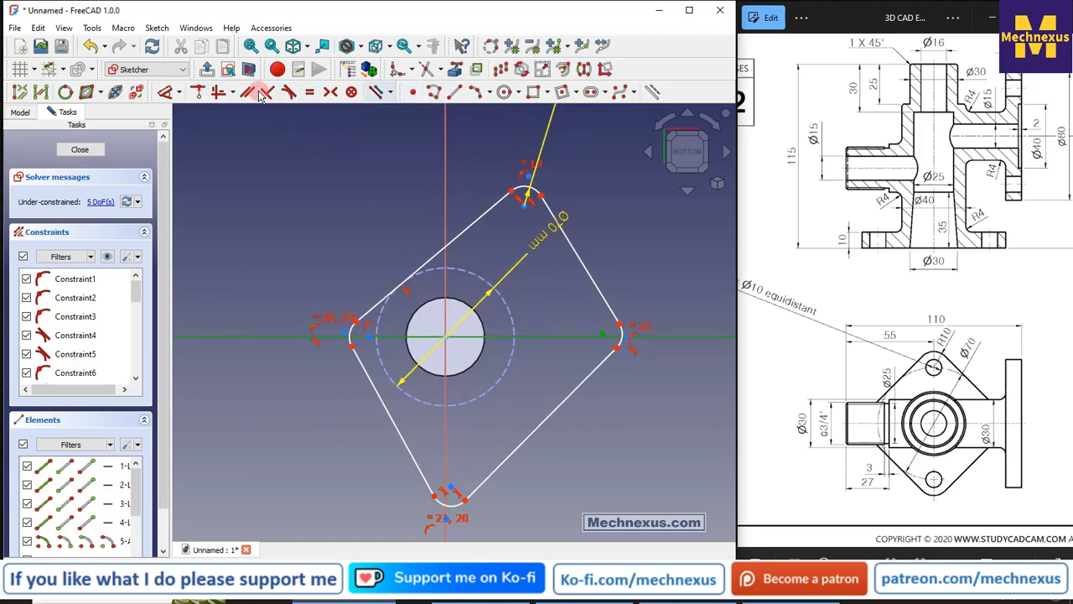
left_click(198, 92)
Constrain the centre points of the top and bottom corner arcs onto the vertical axis
left_click(474, 213)
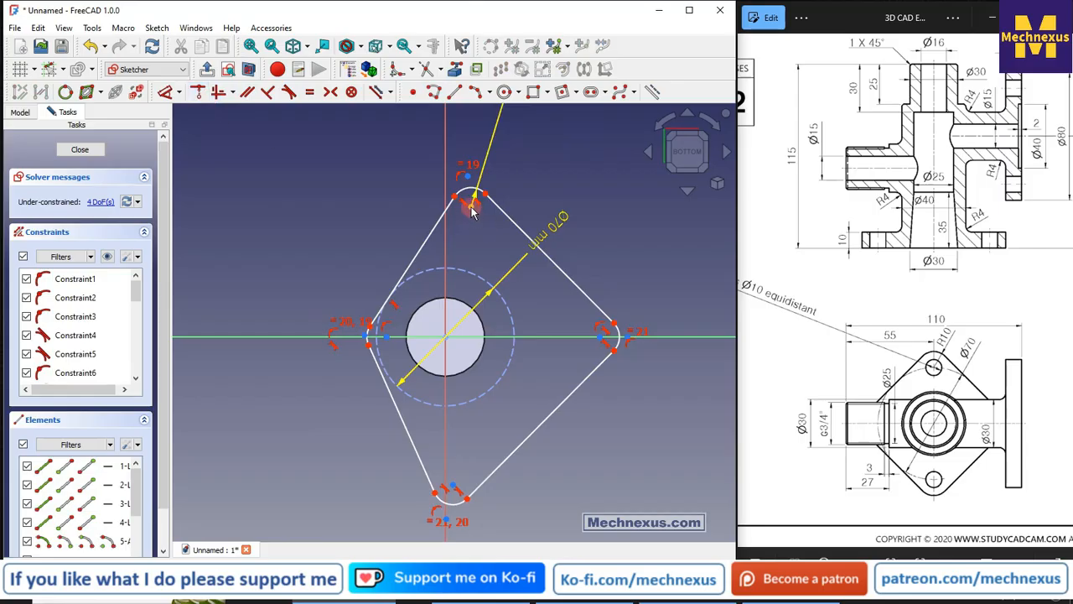
left_click(446, 178)
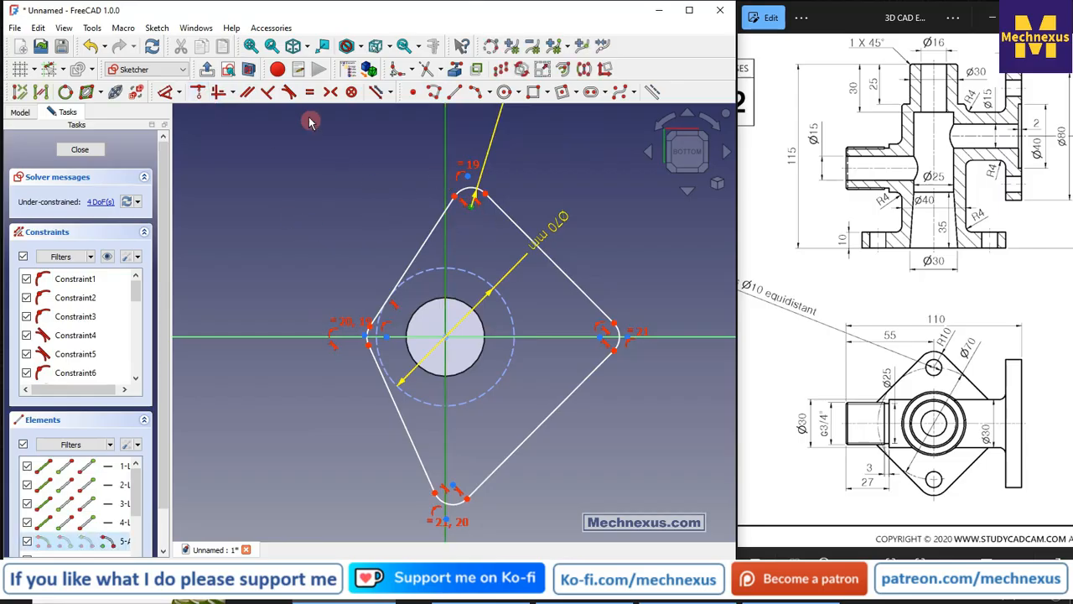
left_click(198, 92)
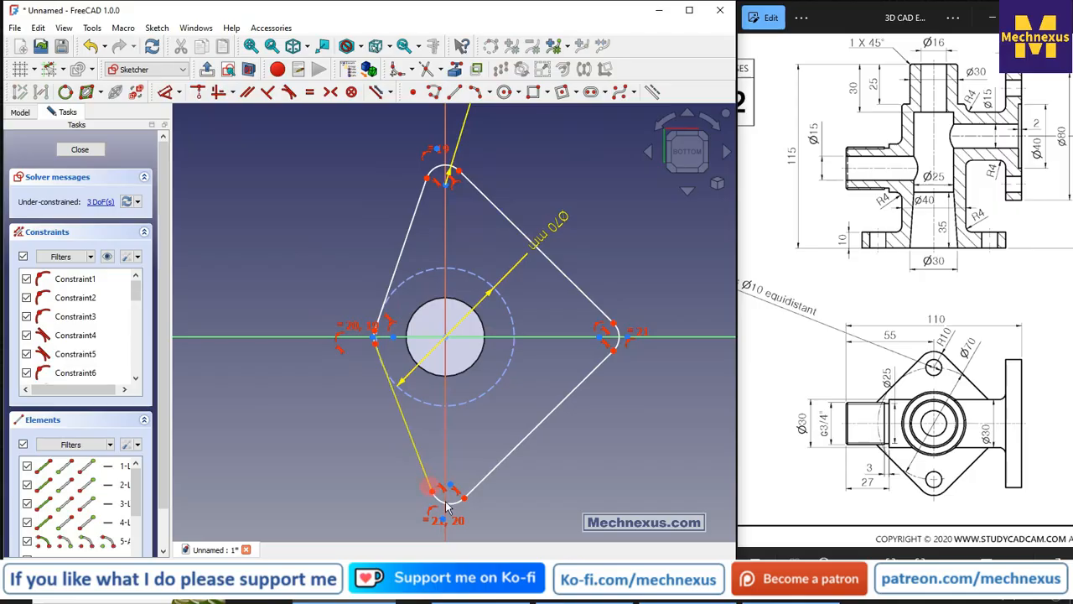
scroll(447, 506, "up", 3)
left_click(457, 474)
left_click(449, 464)
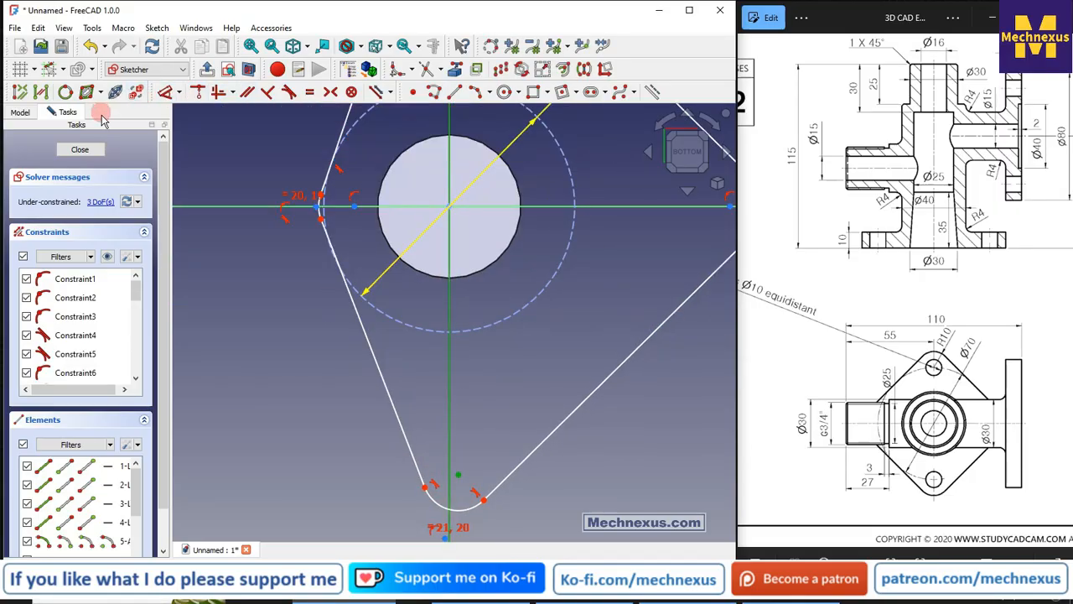
left_click(200, 92)
Constrain the upper-right edge of the profile tangent to the 70 mm construction circle
scroll(438, 409, "down", 3)
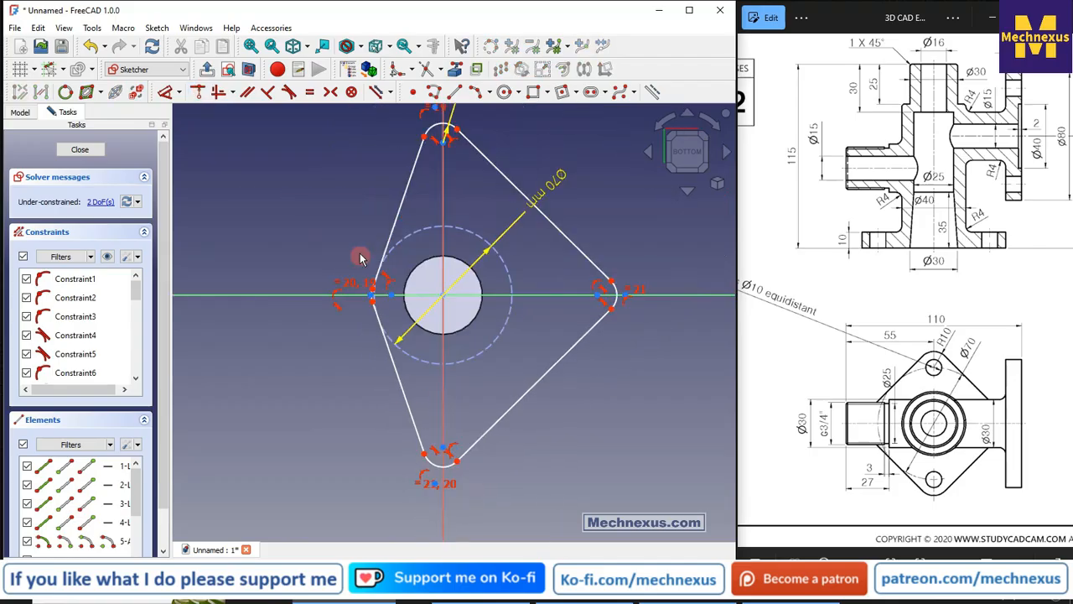
left_click(484, 242)
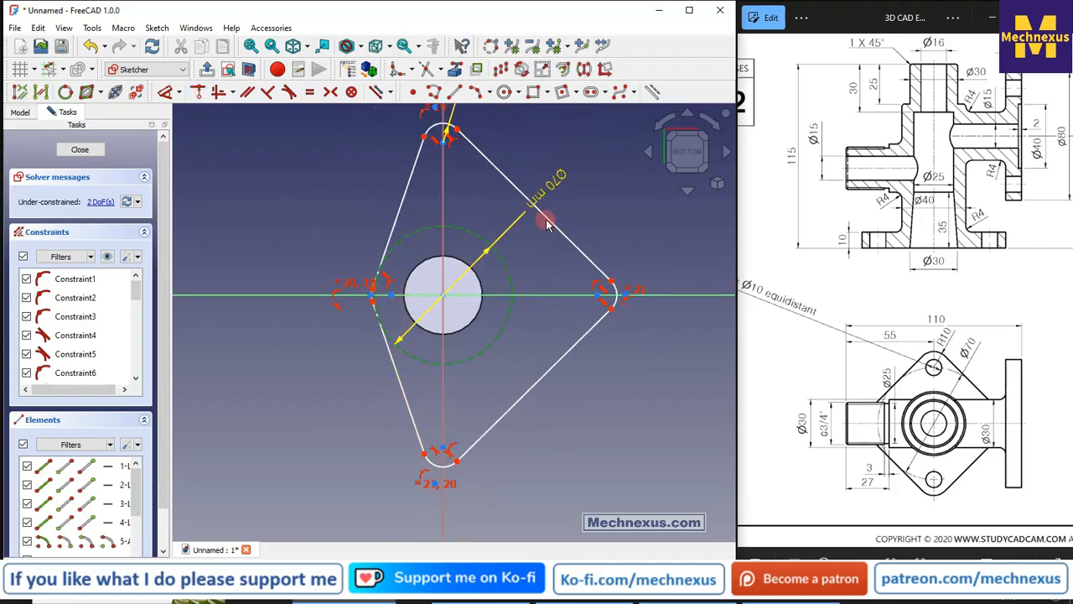
left_click(291, 91)
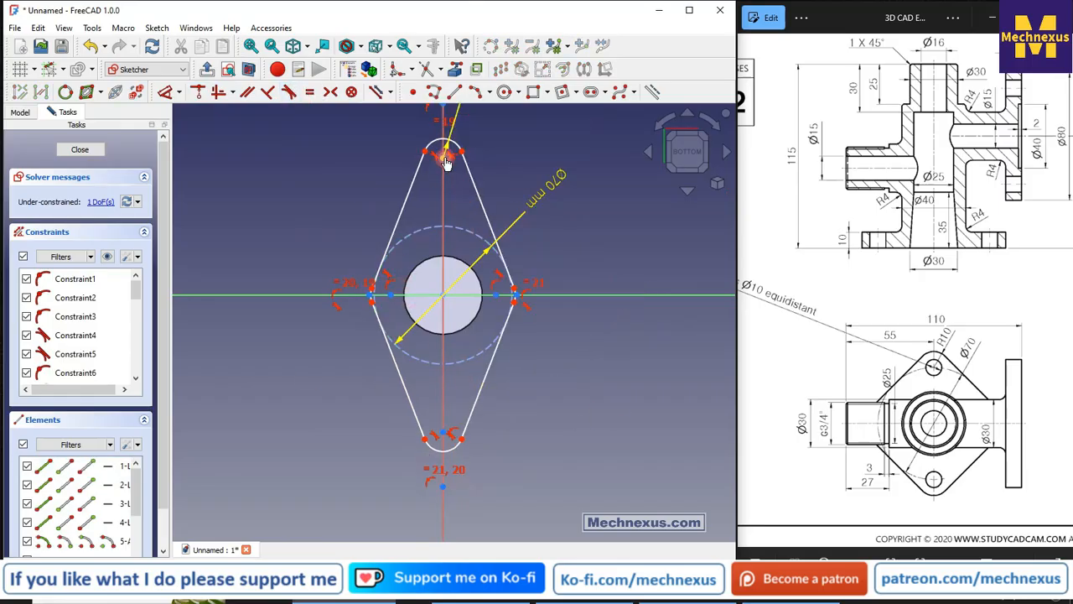
Try to move the top corner arc's centre point down along the vertical axis, and undo the move
left_click_drag(447, 161, 467, 349)
scroll(459, 366, "up", 1)
scroll(451, 312, "down", 9)
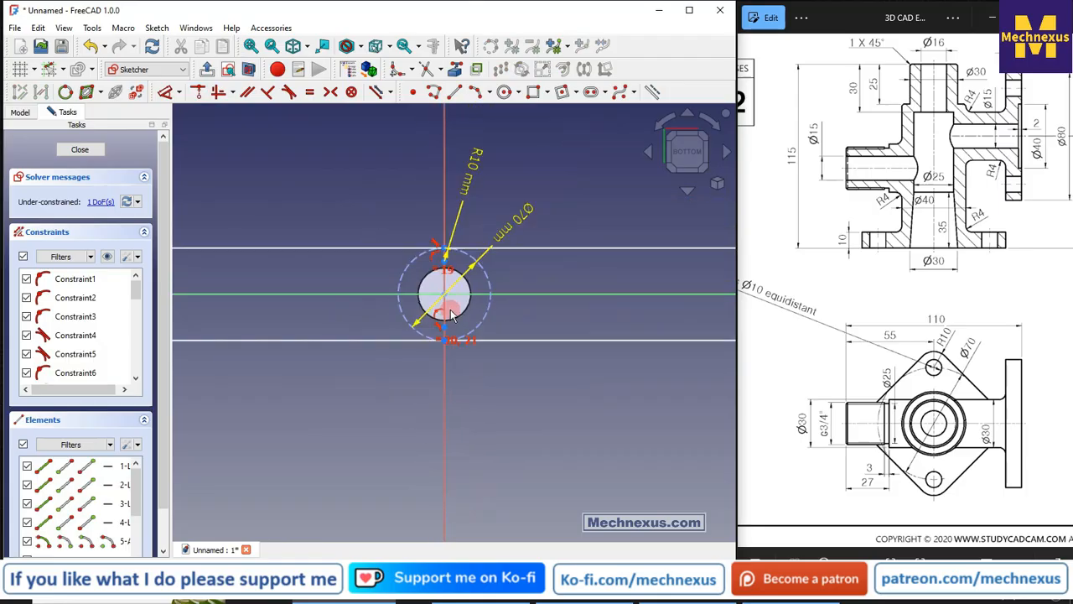
key("ctrl+z")
Constrain the left corner arc's centre point onto the 70 mm construction circle
scroll(453, 336, "up", 3)
scroll(451, 332, "up", 2)
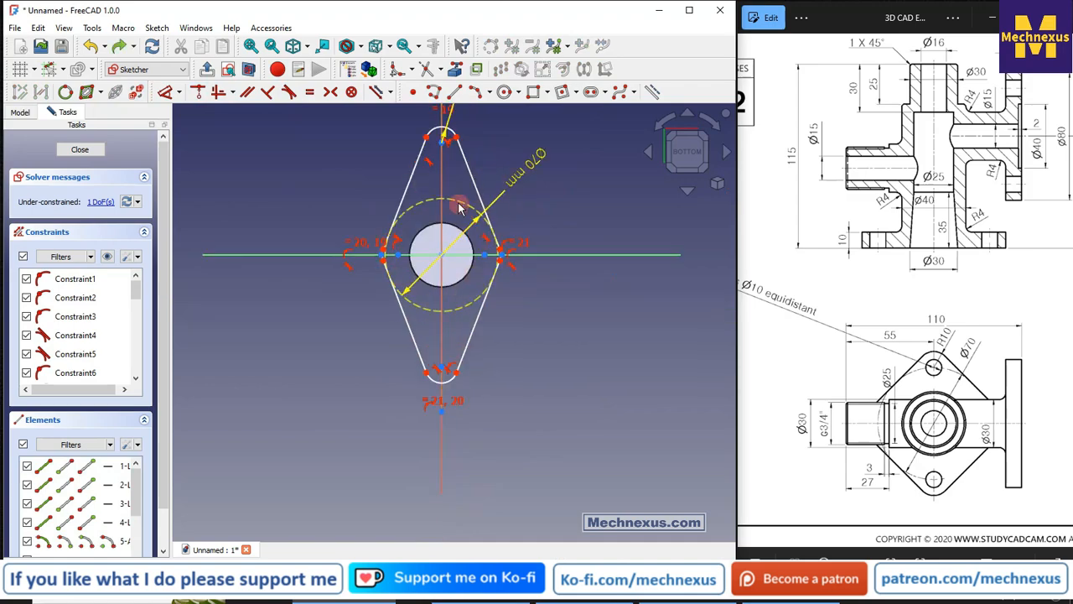
scroll(445, 208, "up", 2)
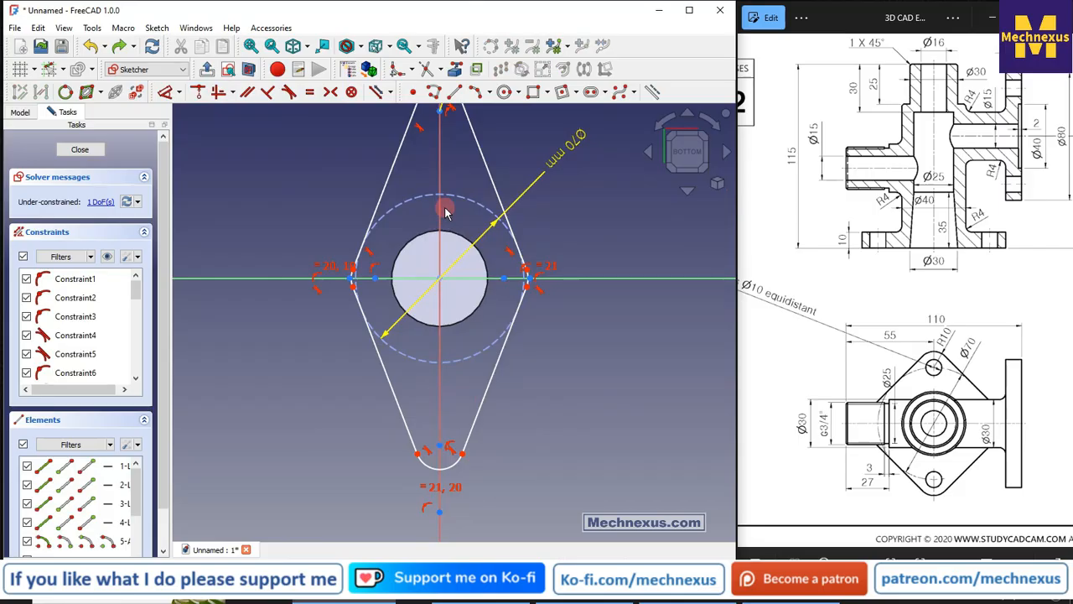
scroll(375, 283, "up", 2)
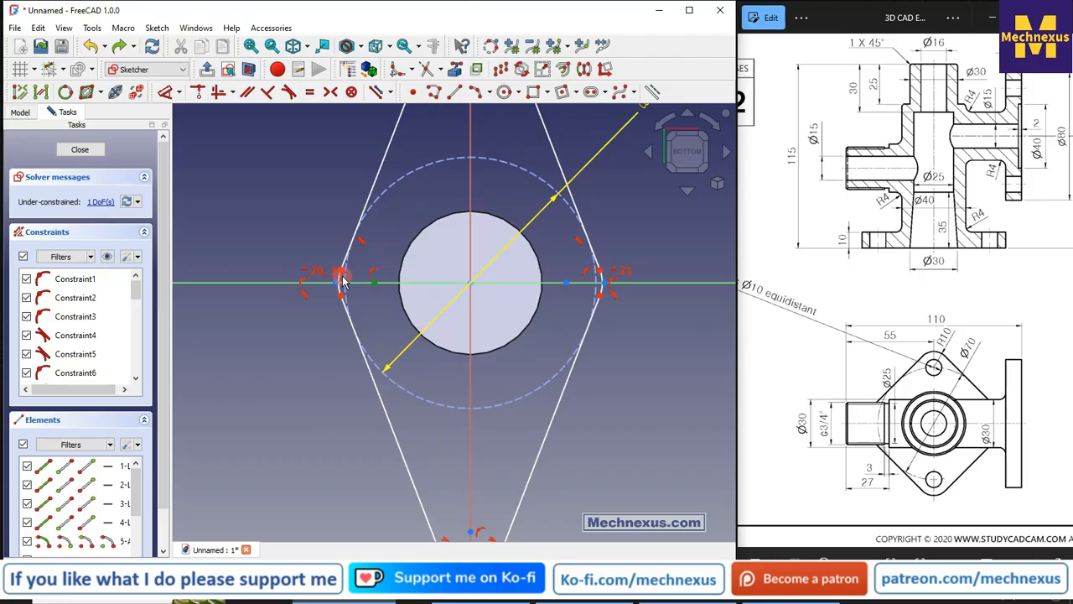
left_click(347, 278)
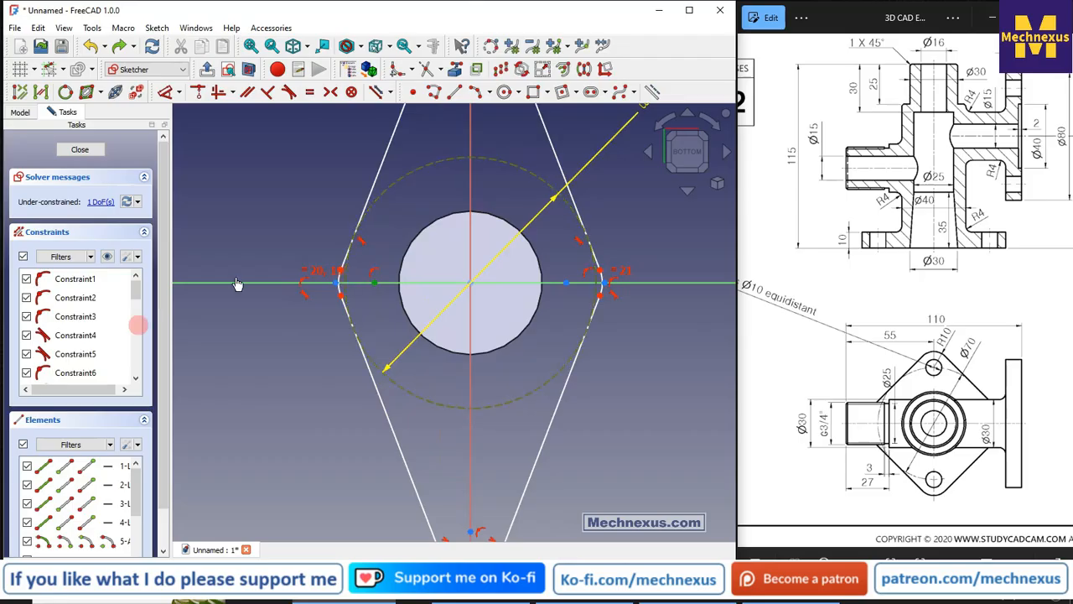
left_click(199, 92)
scroll(503, 281, "down", 2)
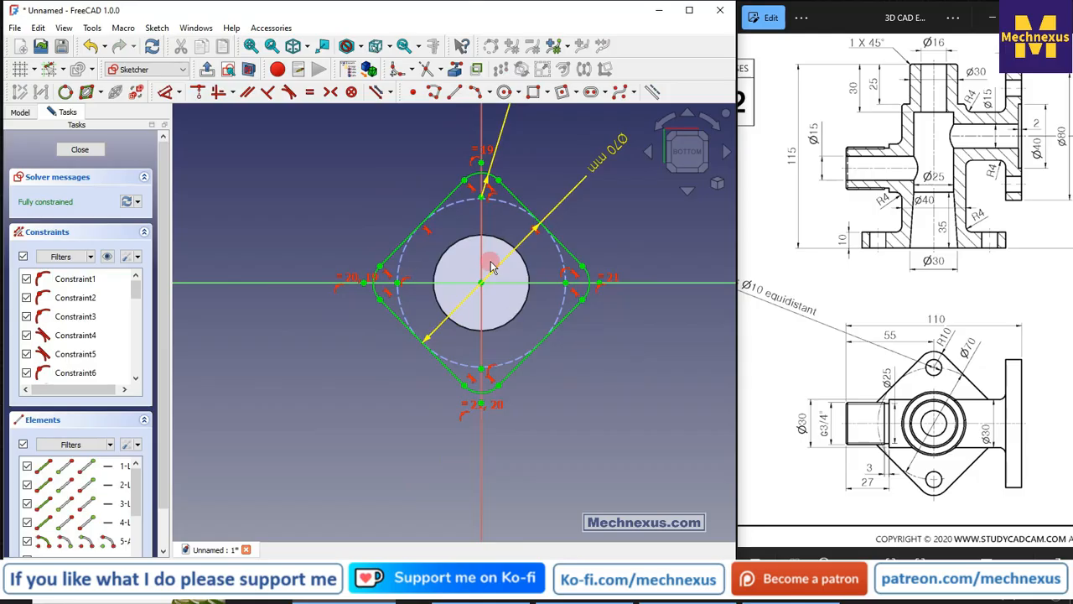
Close the base flange sketch and show the model in isometric view
mouse_move(497, 221)
middle_mouse_down()
mouse_move(492, 204)
mouse_move(472, 268)
mouse_move(515, 377)
mouse_move(556, 404)
middle_mouse_up()
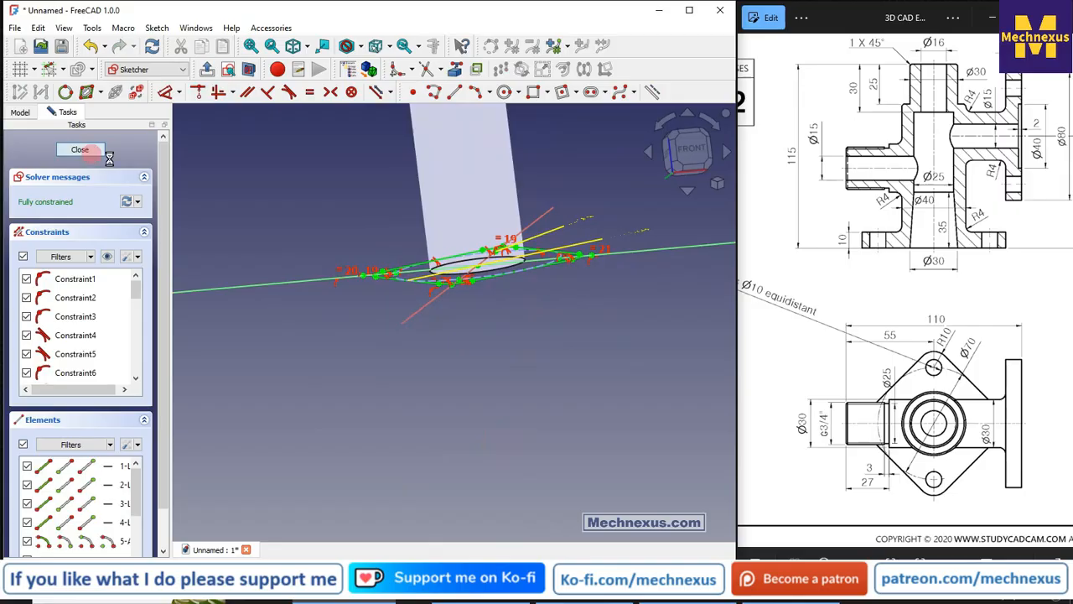
left_click(574, 394)
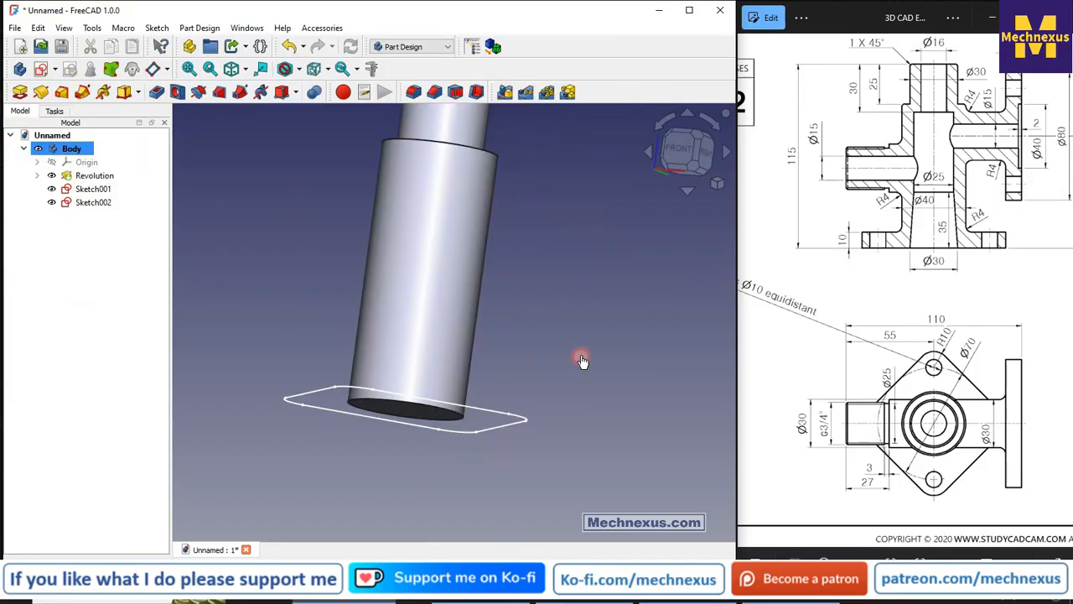
key("0")
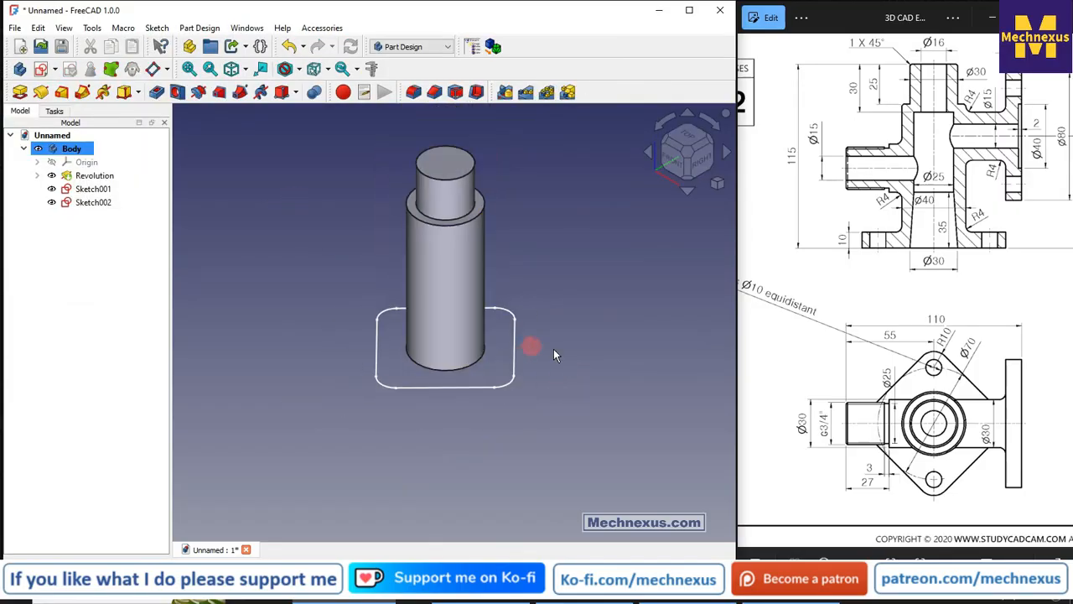
Delete the unneeded Sketch001 from the body
scroll(998, 376, "down", 5)
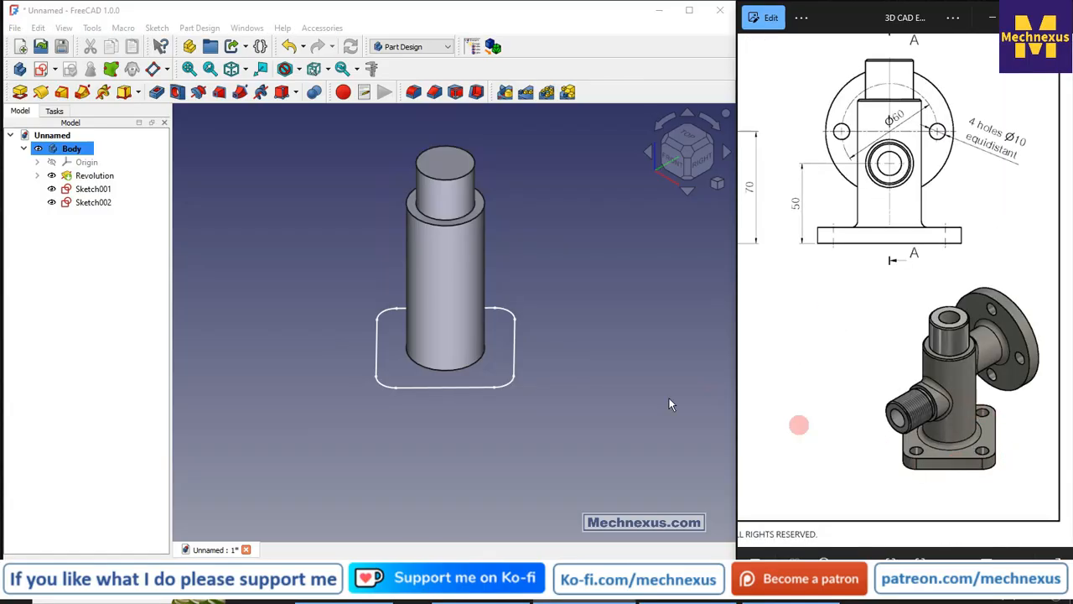
left_click_drag(865, 420, 939, 413)
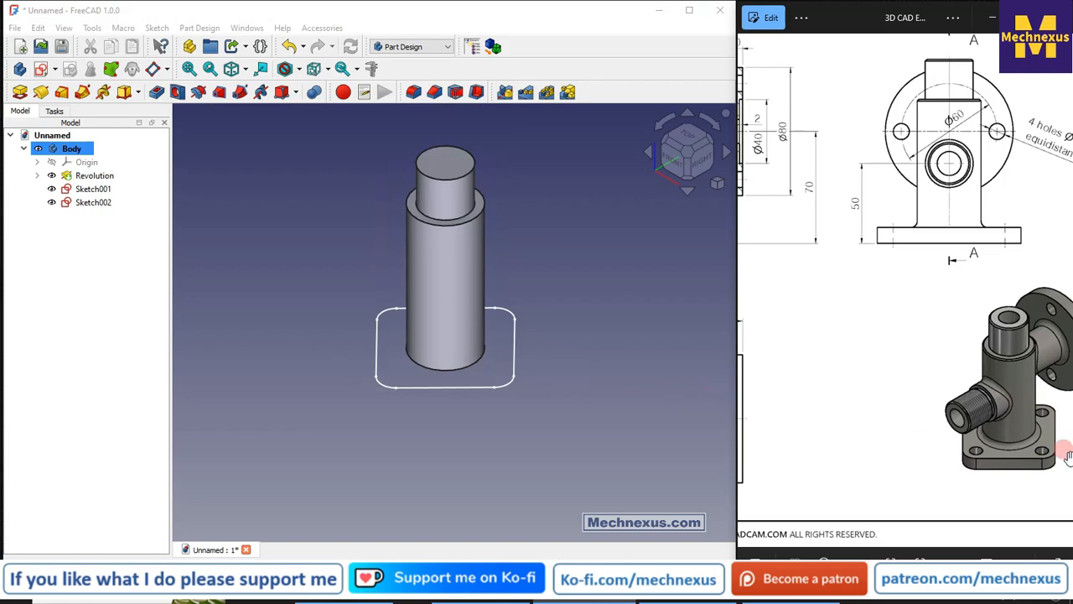
left_click_drag(863, 387, 1055, 342)
left_click_drag(892, 333, 976, 346)
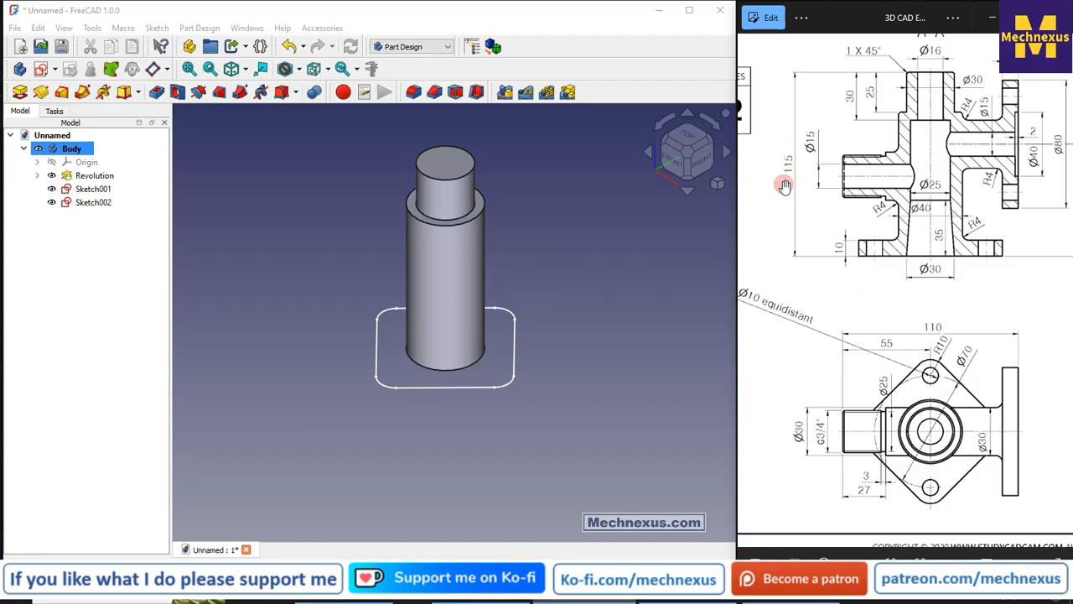
left_click(80, 205)
left_click(84, 190)
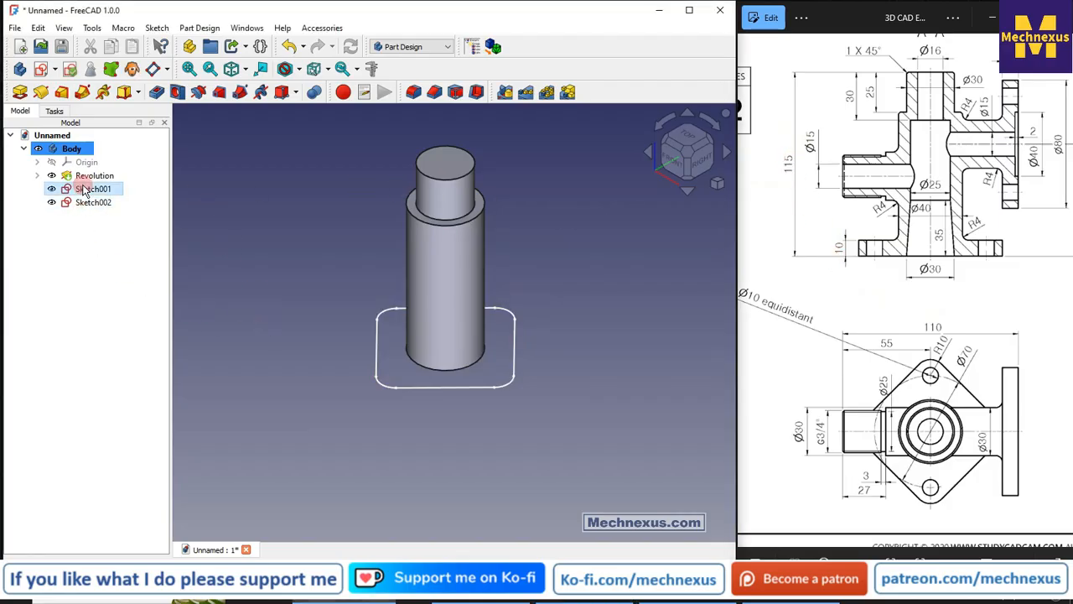
right_click(86, 192)
left_click(128, 280)
Pad the rounded square base flange sketch 10 mm in the reversed direction and check it from below
left_click(94, 190)
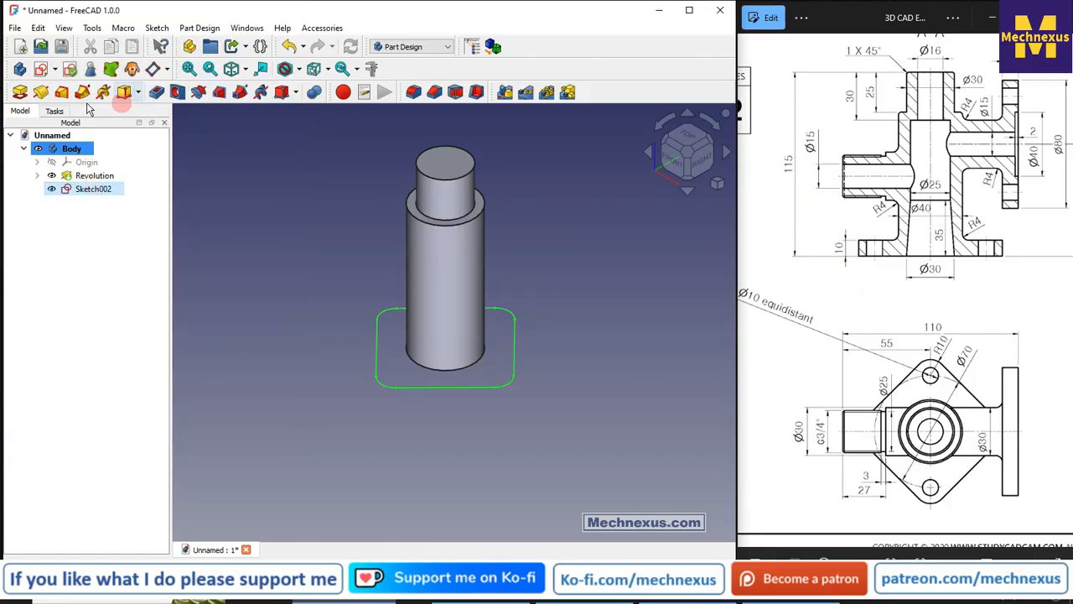
left_click(22, 95)
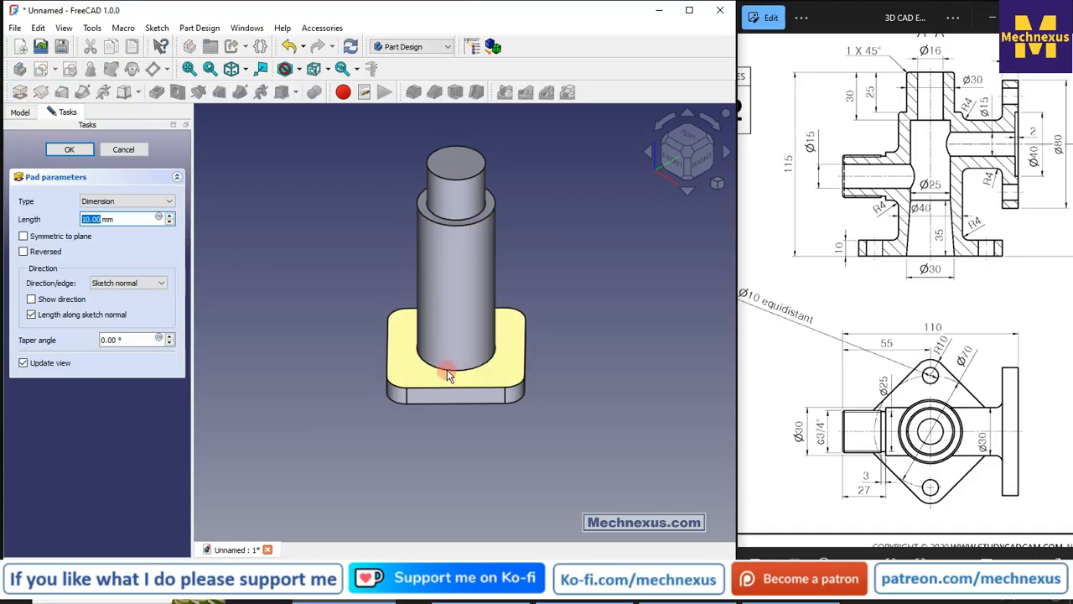
left_click(25, 253)
left_click(70, 149)
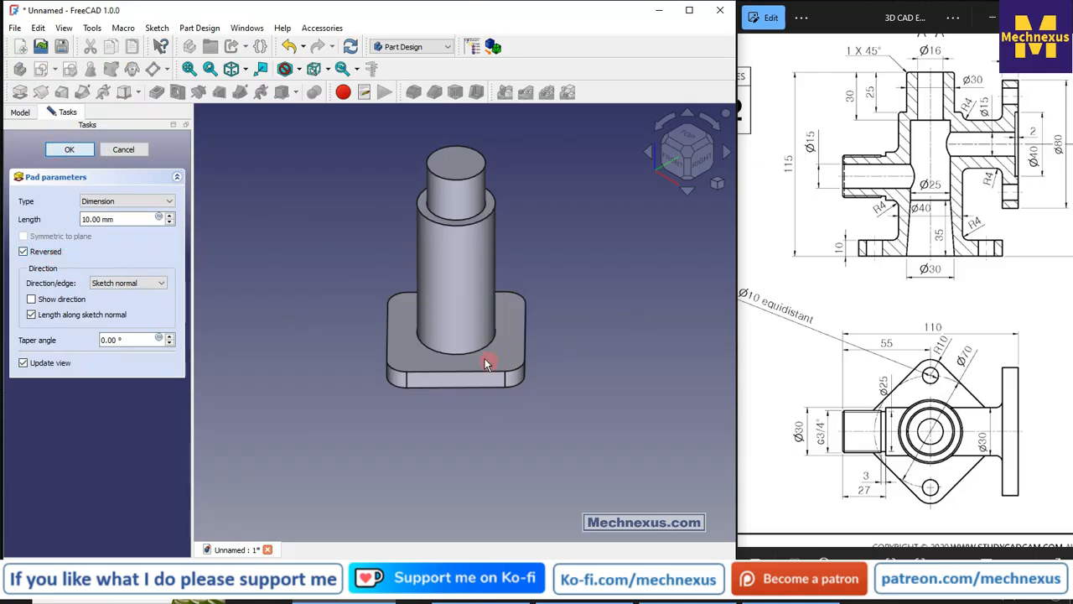
scroll(485, 358, "down", 2)
middle_click_drag(479, 356, 501, 323)
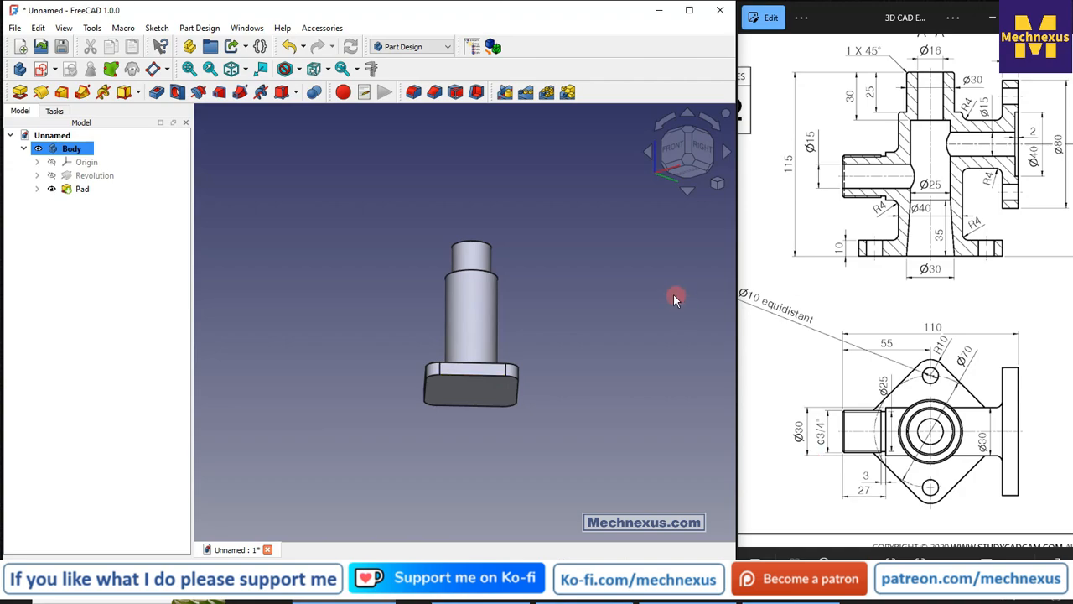
key("0")
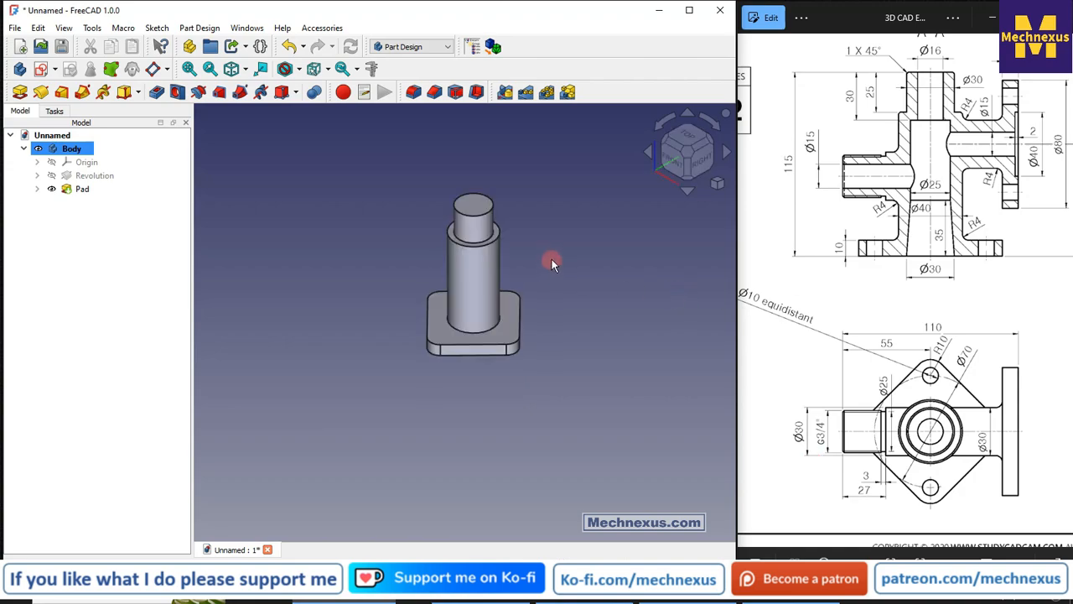
Show the body's origin planes and examine the reference drawing for the side branch's orientation and offset
left_click(848, 310)
scroll(848, 310, "down", 5)
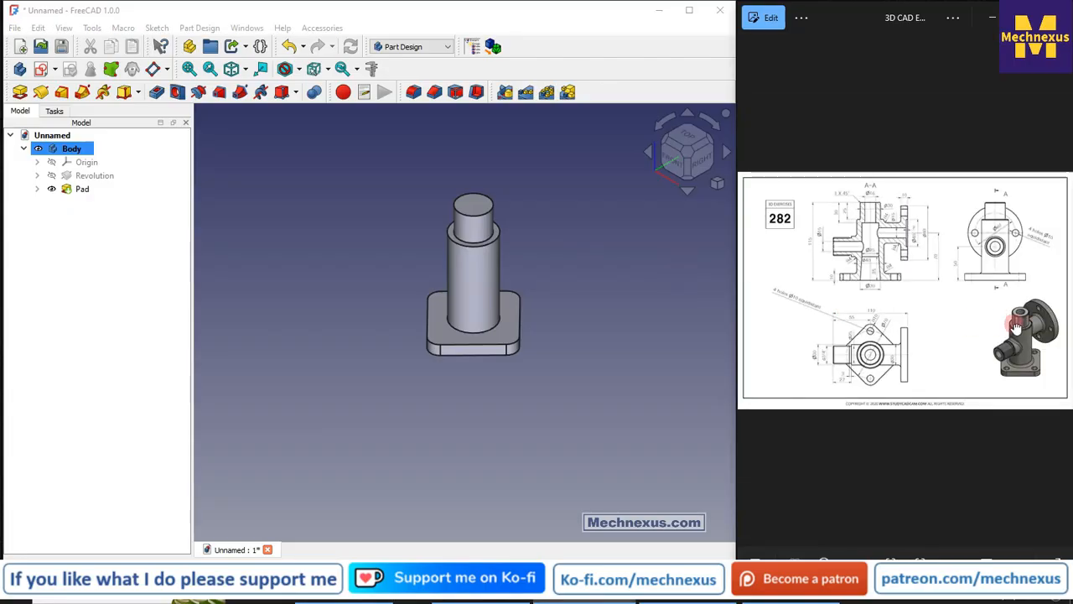
scroll(1016, 327, "up", 4)
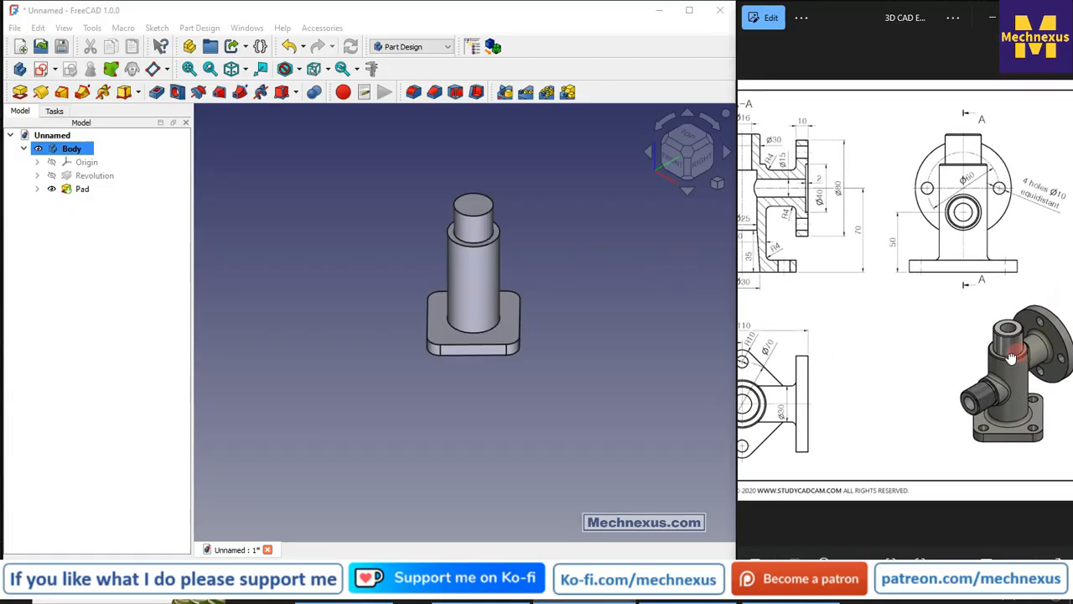
scroll(980, 380, "up", 3)
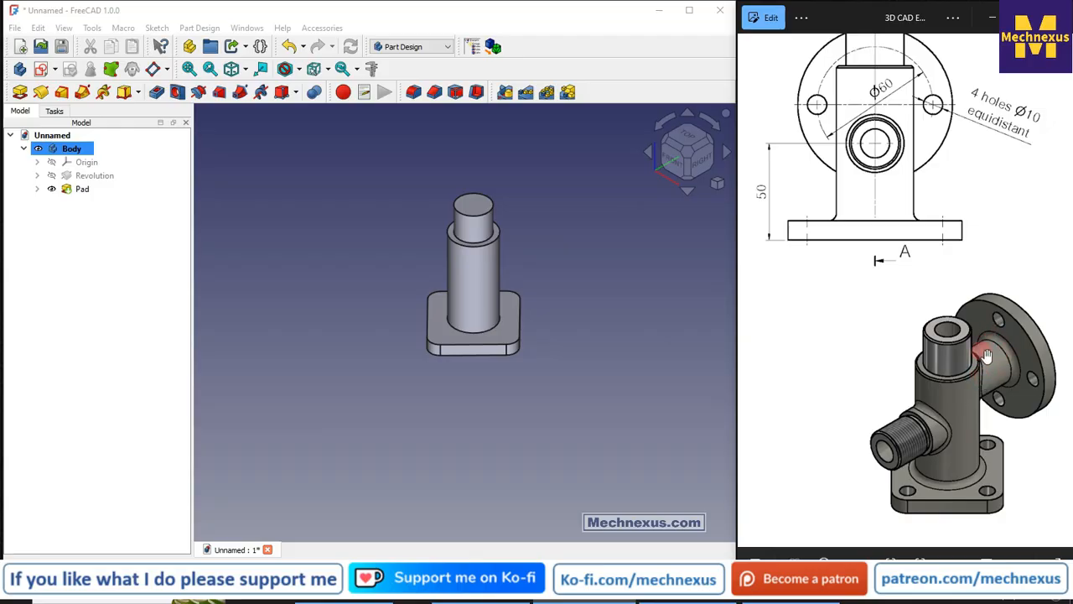
left_click(52, 162)
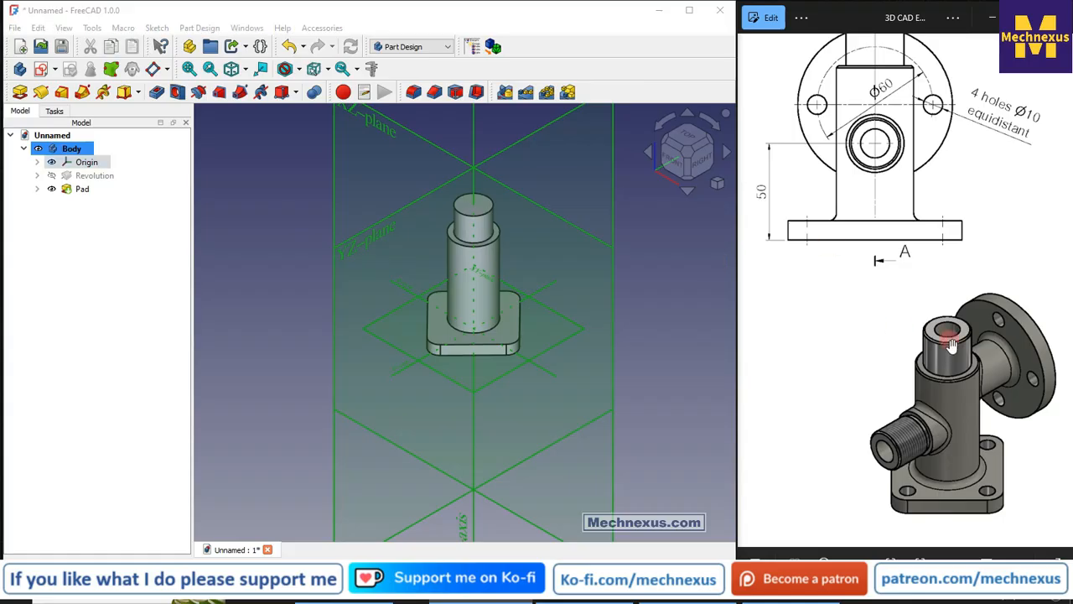
left_click_drag(786, 317, 968, 355)
scroll(959, 290, "down", 6)
scroll(851, 319, "up", 5)
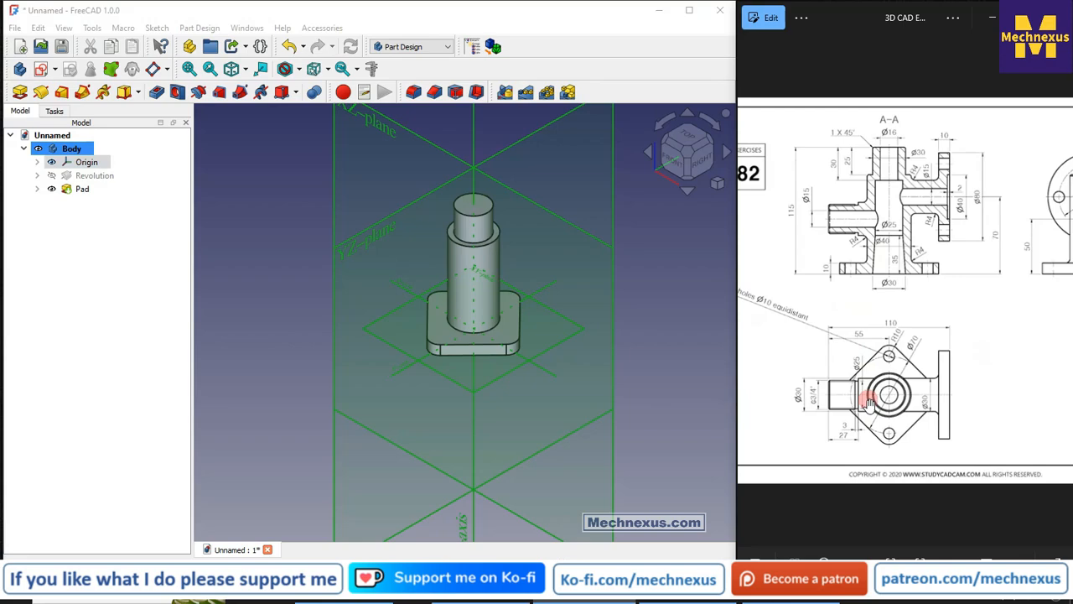
scroll(870, 405, "up", 2)
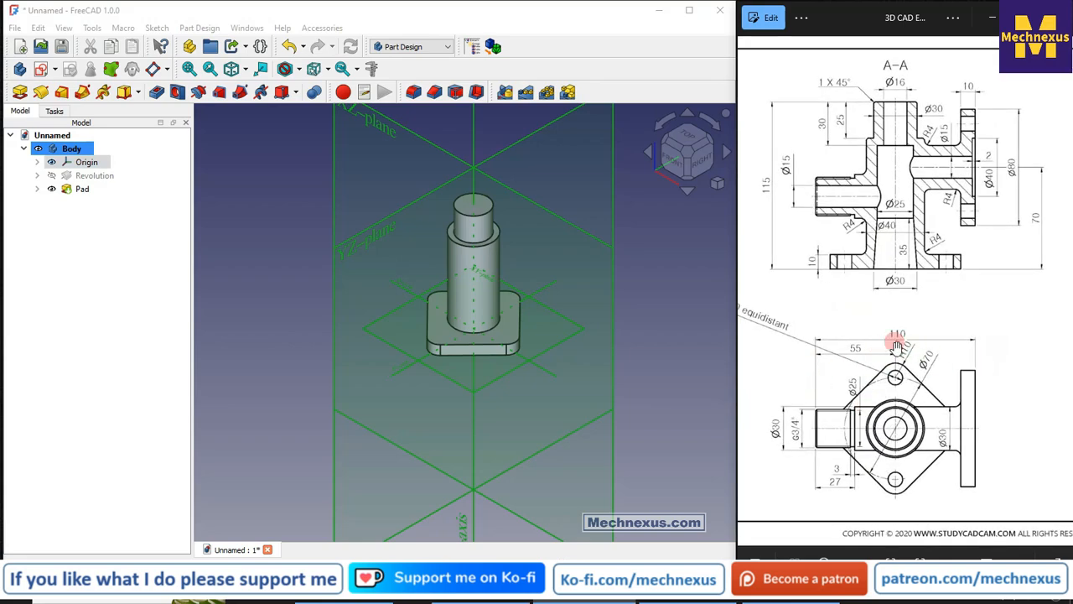
scroll(391, 364, "down", 3)
Create a datum plane attached to the XZ plane with a z-direction offset of -55 mm
left_click(587, 395)
left_click(375, 226)
left_click(154, 70)
left_click(130, 506)
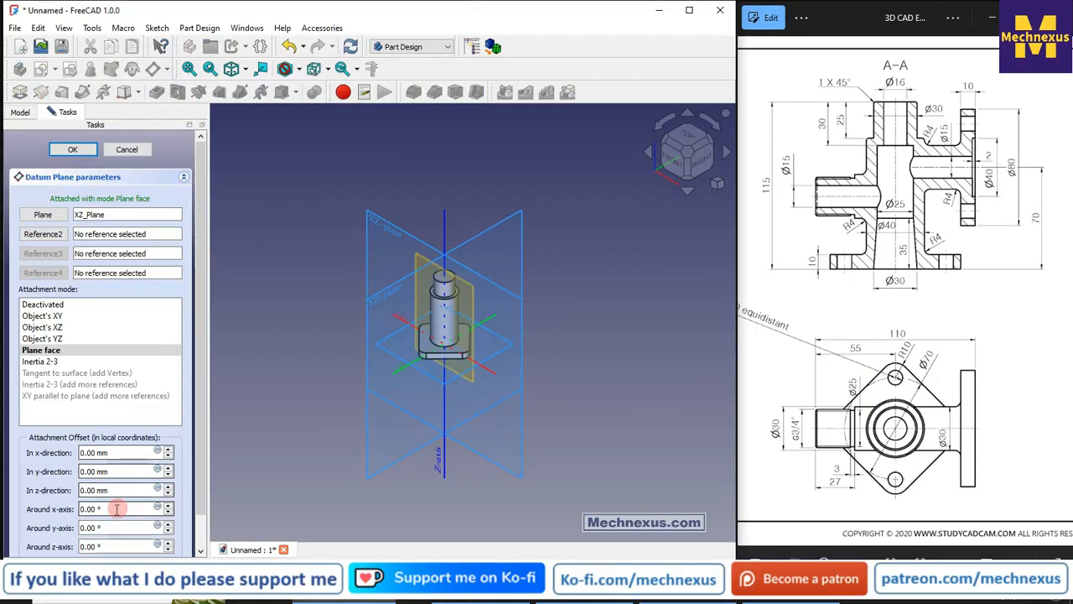
left_click_drag(113, 490, 58, 493)
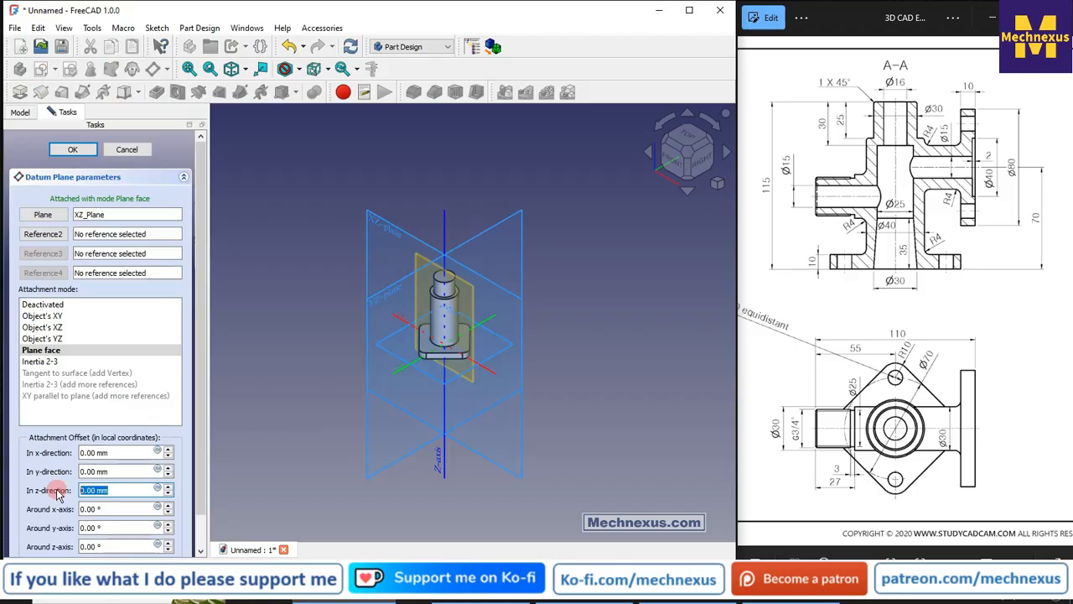
type("55")
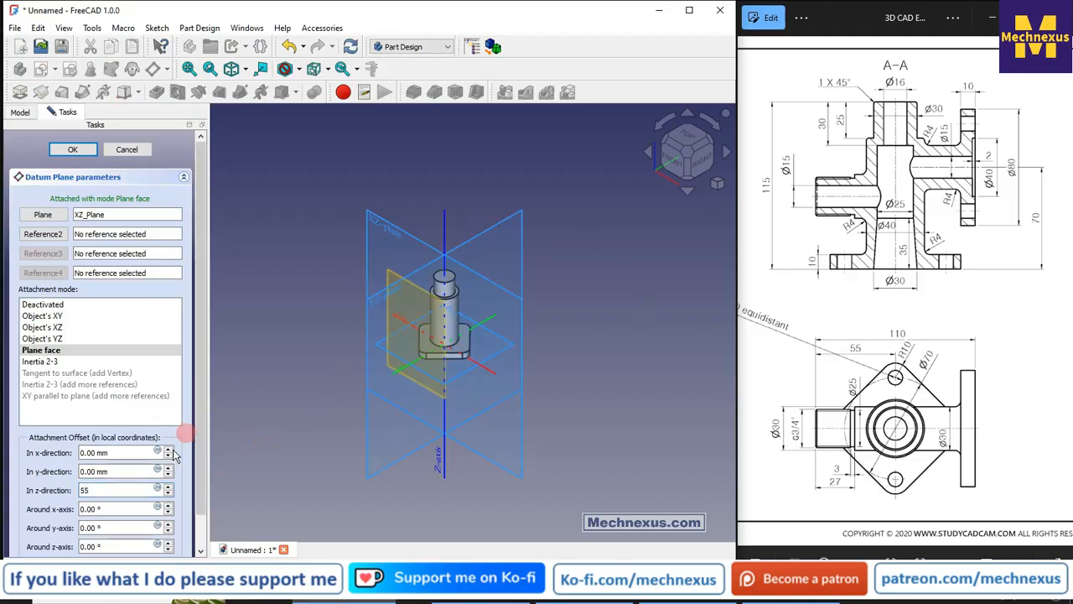
left_click(84, 489)
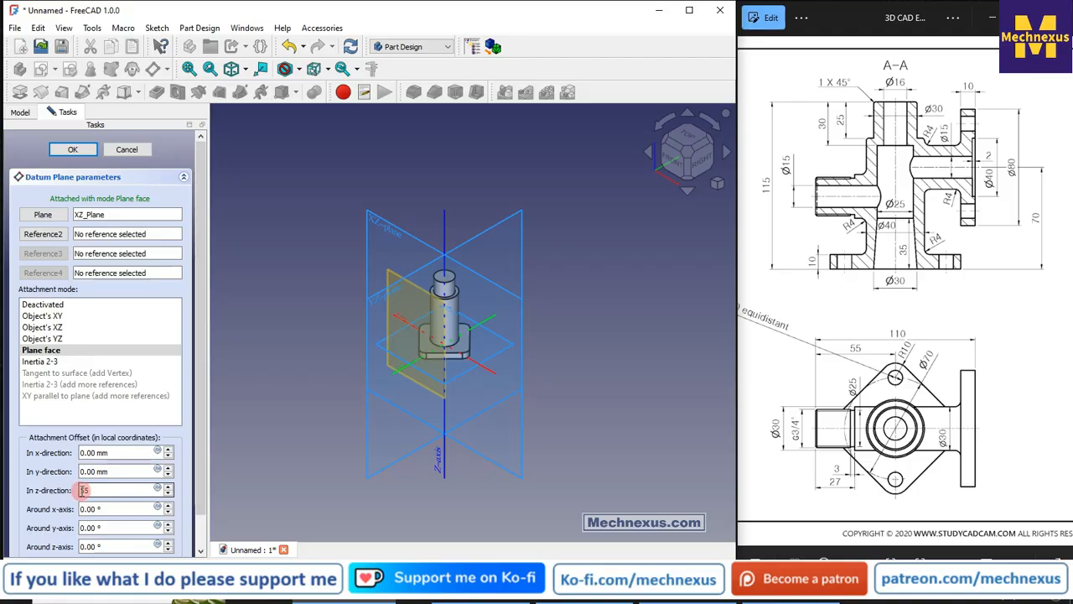
type("-")
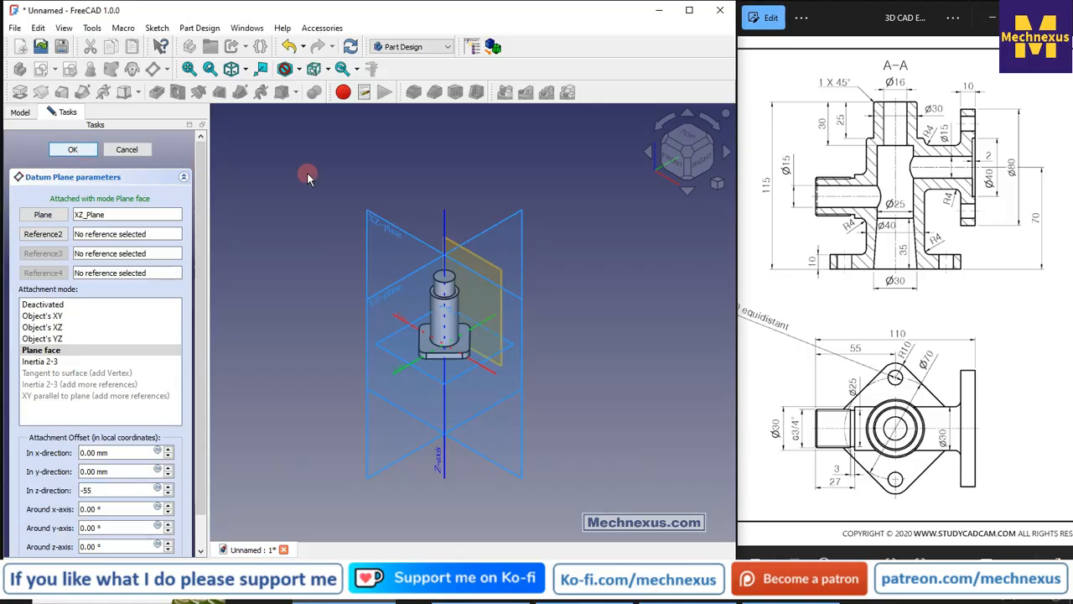
key("Return")
Hide the body's origin planes and recompute the new datum plane
left_click(99, 166)
key("space")
left_click(402, 260)
scroll(408, 264, "up", 2)
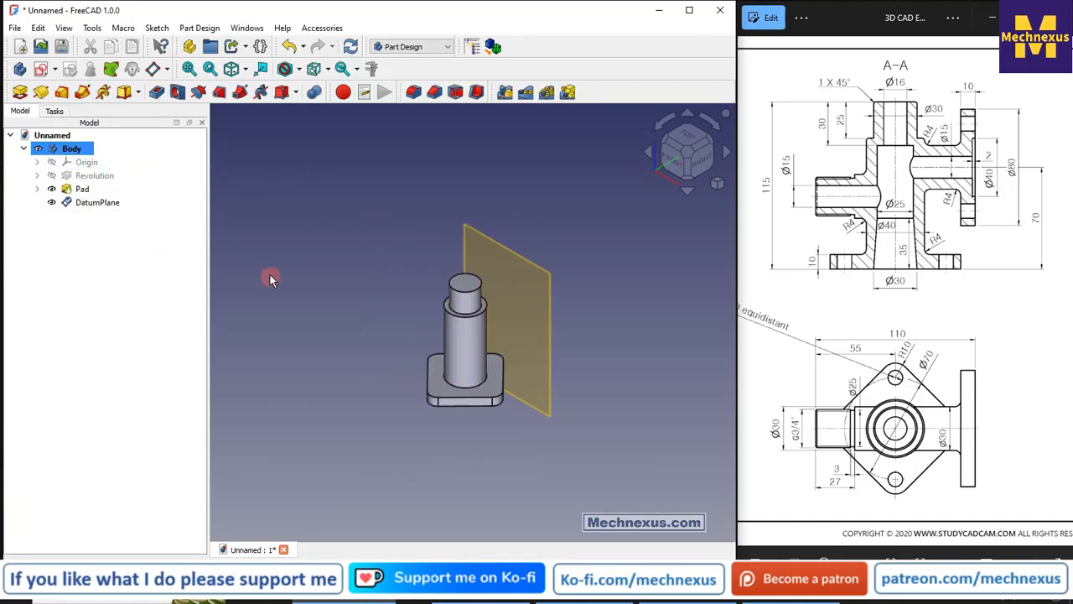
left_click(98, 203)
right_click(97, 204)
left_click(139, 413)
left_click(337, 358)
scroll(442, 323, "up", 2)
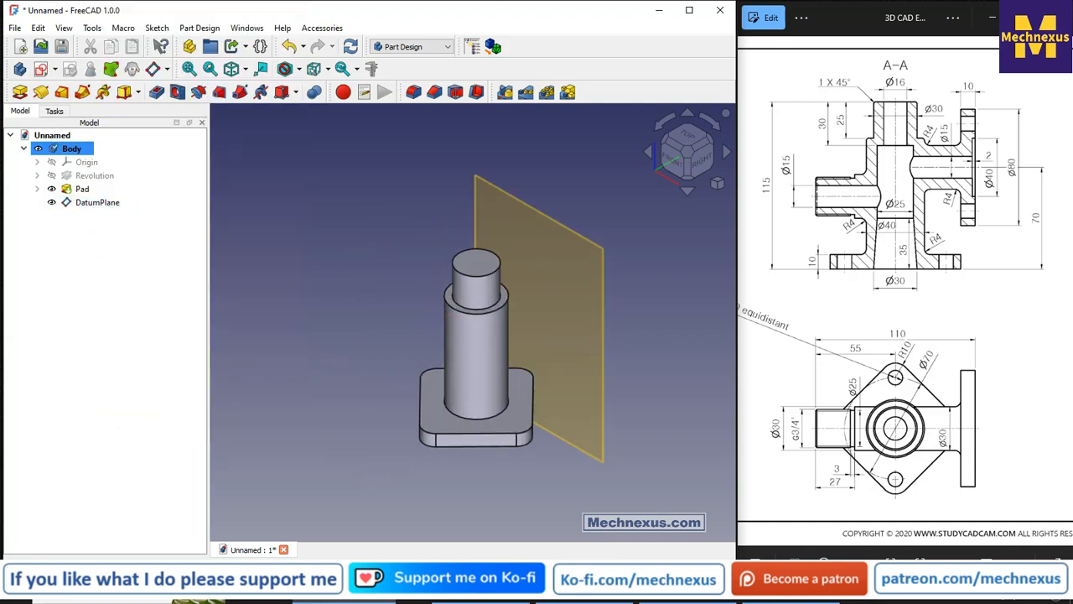
Create a new sketch on the offset datum plane
left_click_drag(949, 323, 912, 323)
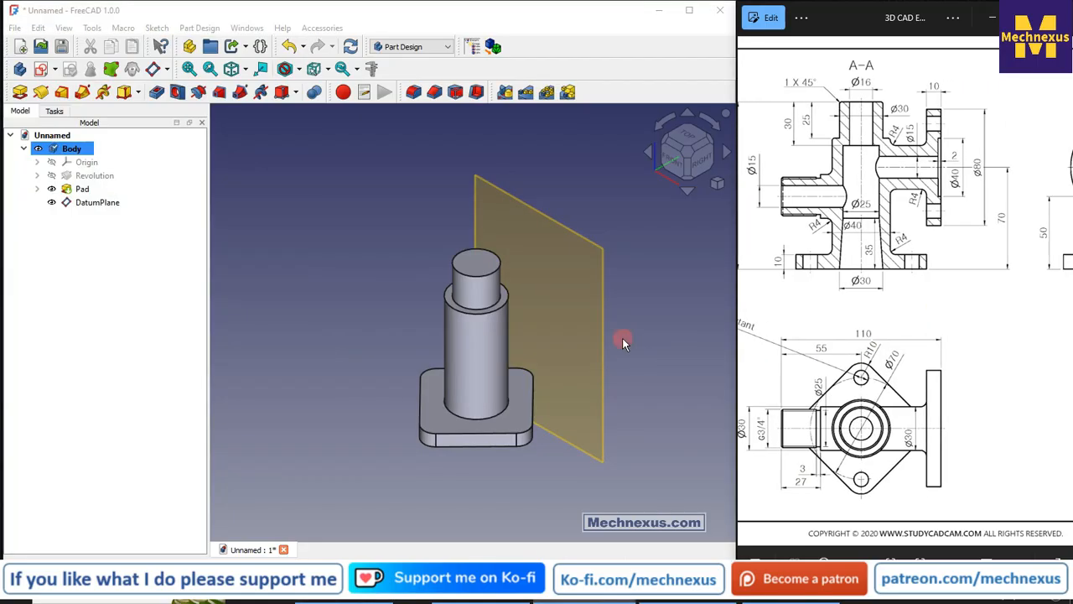
left_click(106, 202)
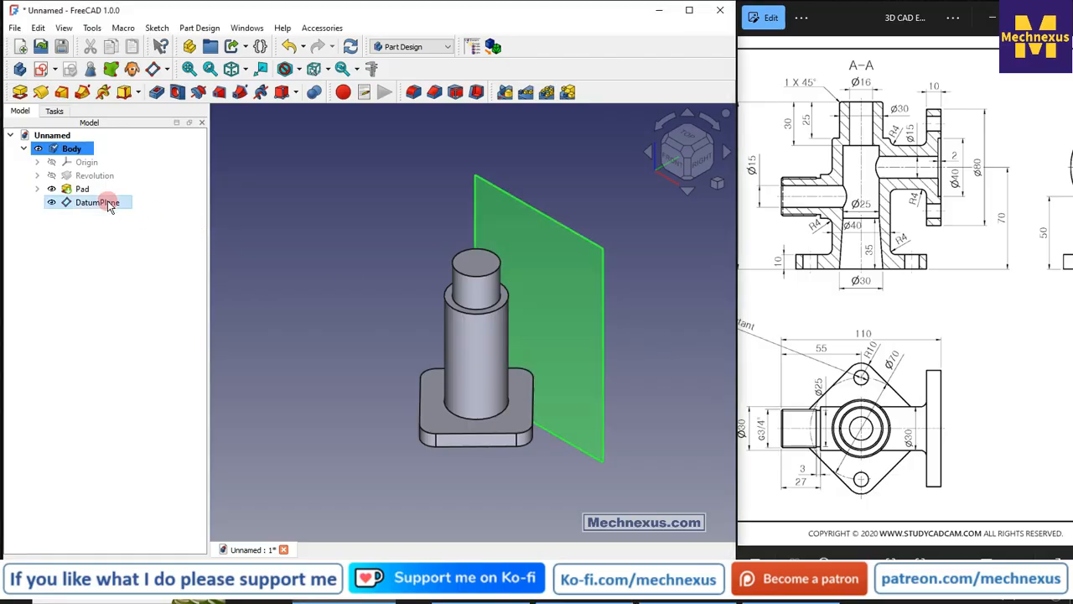
left_click(41, 68)
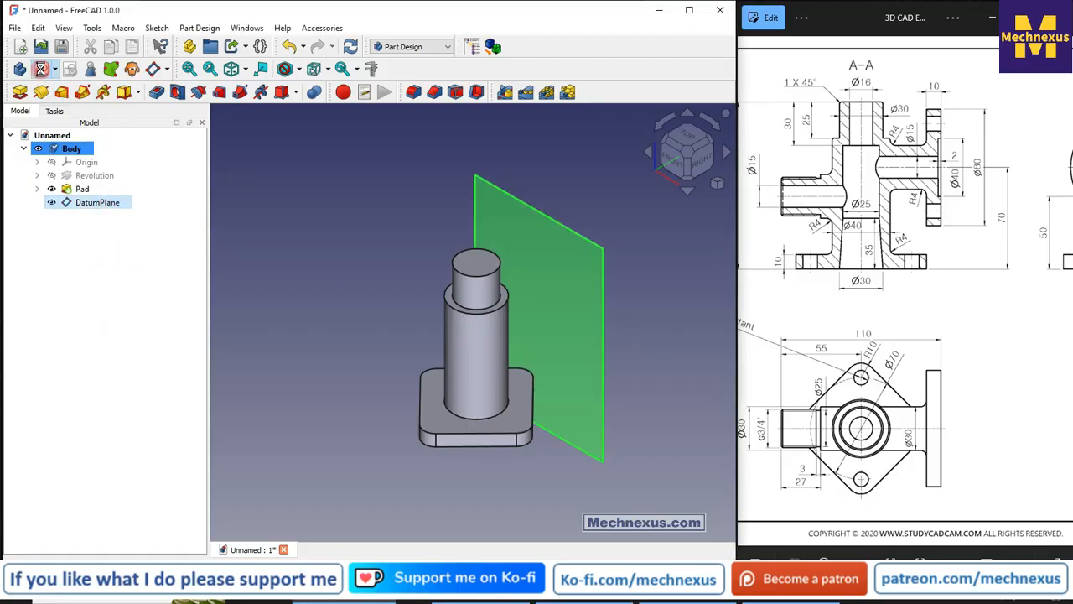
left_click(720, 185)
left_click(768, 192)
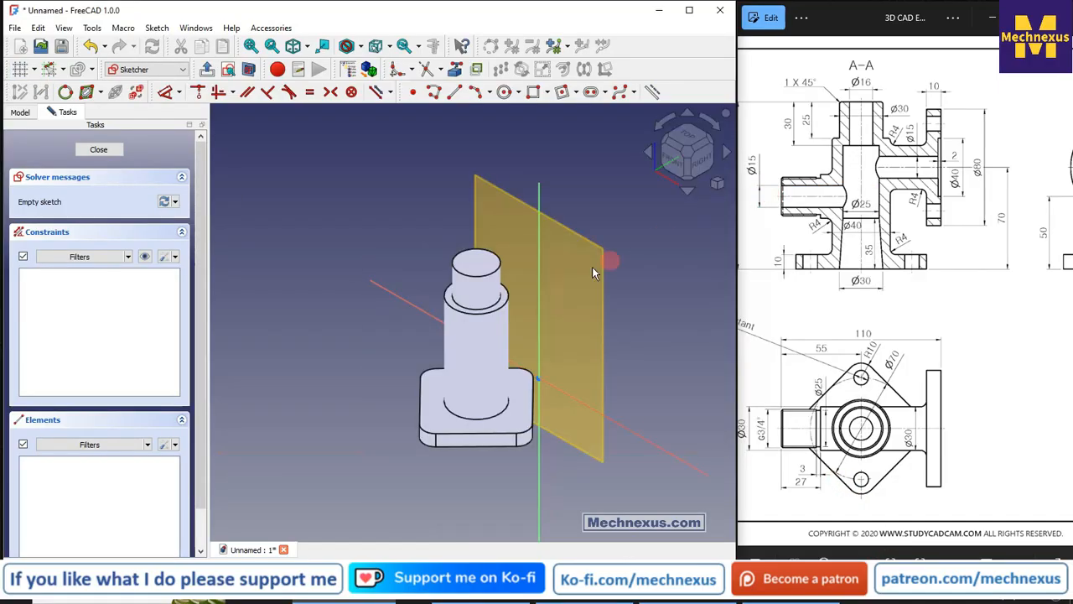
Draw a circle centred on the vertical axis above the origin and set its diameter to 30 mm
left_click(505, 92)
left_click(539, 283)
left_click(555, 303)
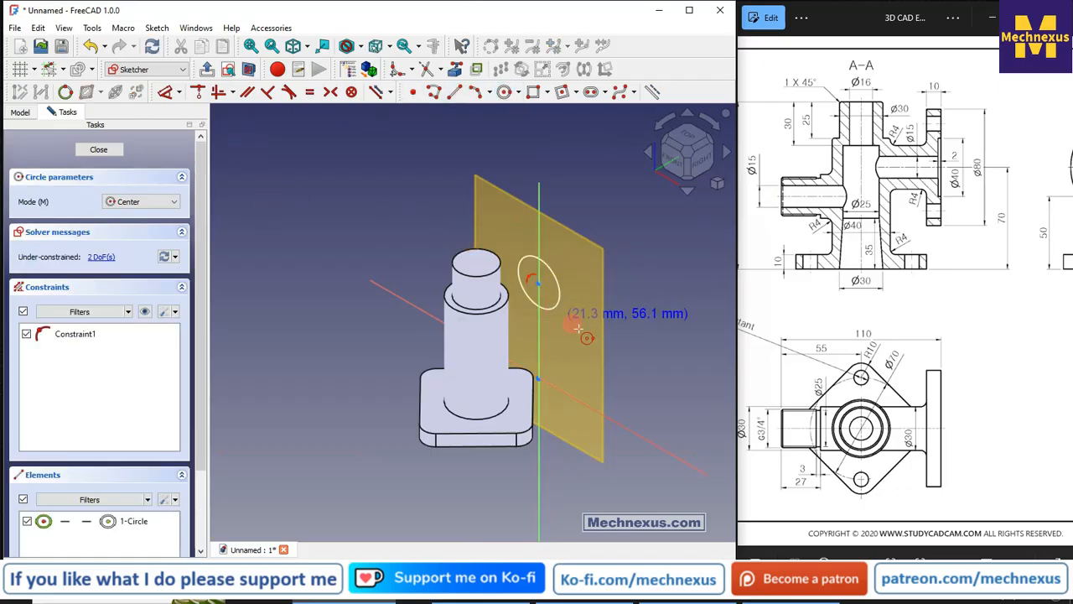
right_click(643, 342)
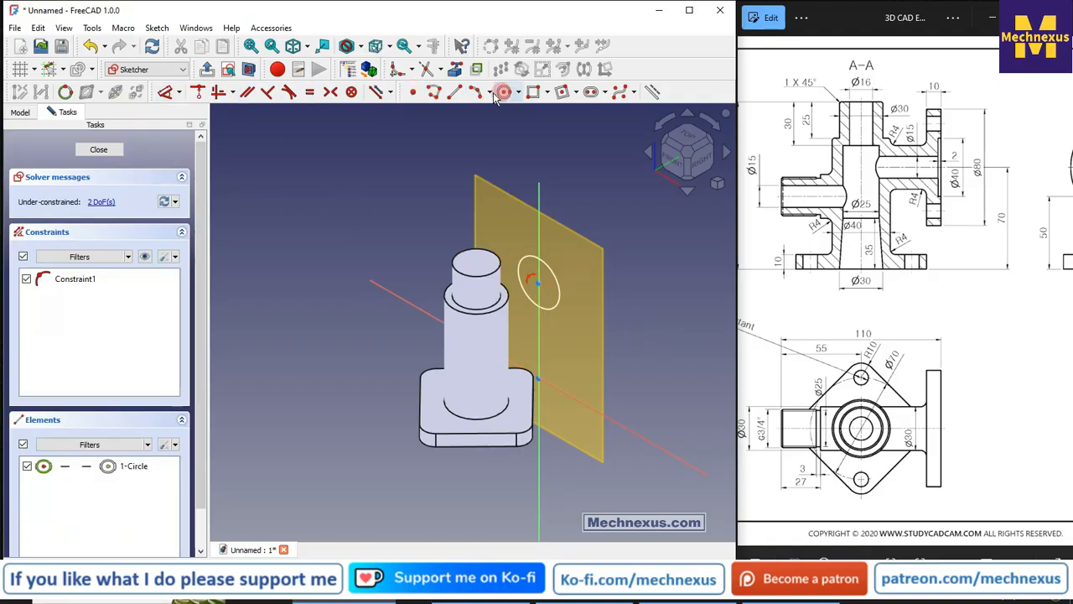
left_click(167, 94)
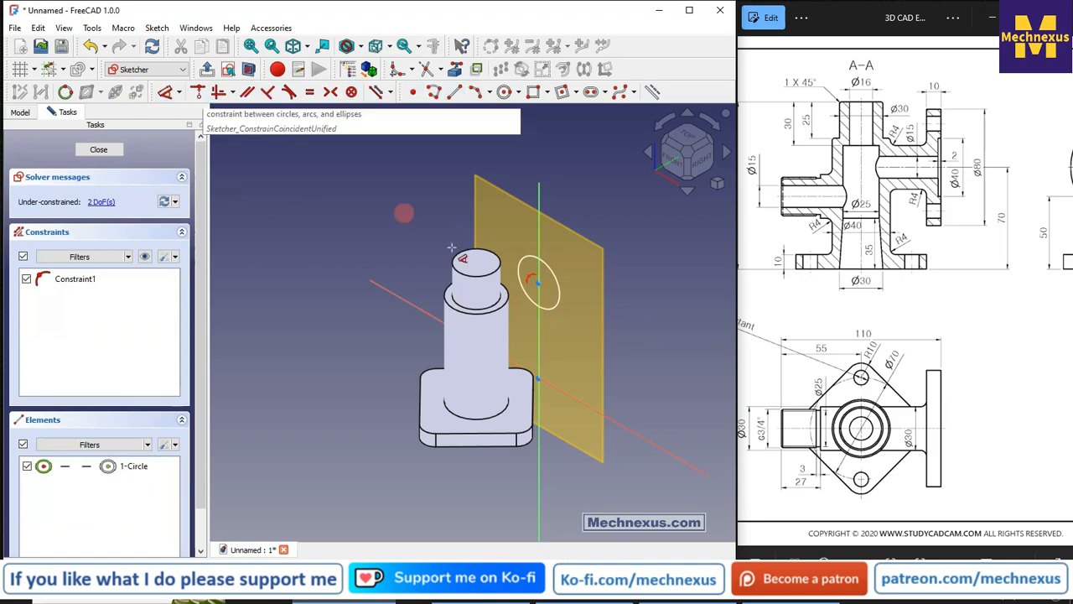
left_click(559, 281)
type("30")
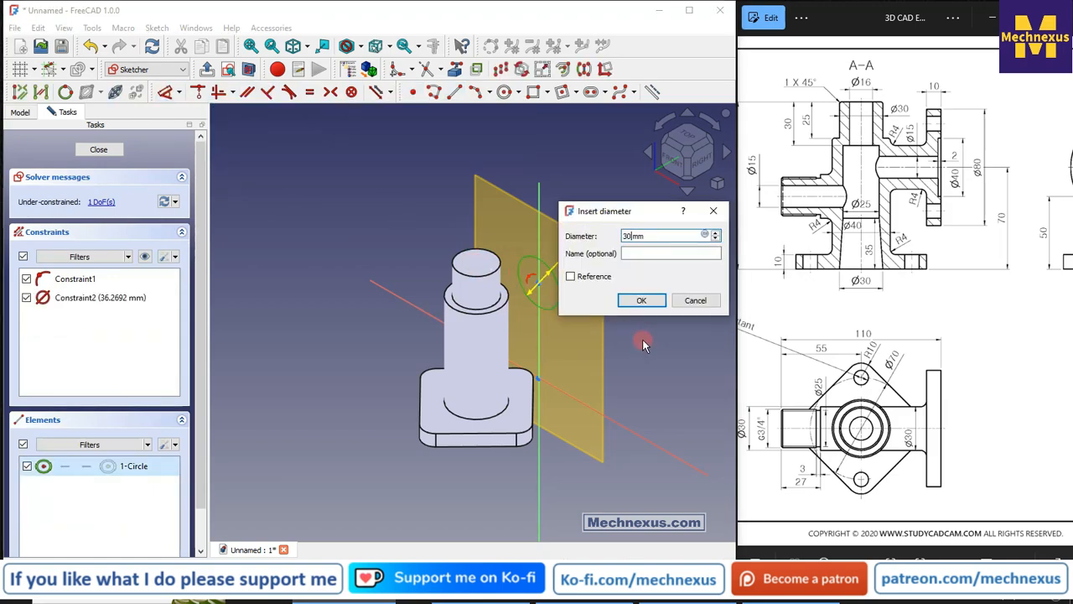
key("Return")
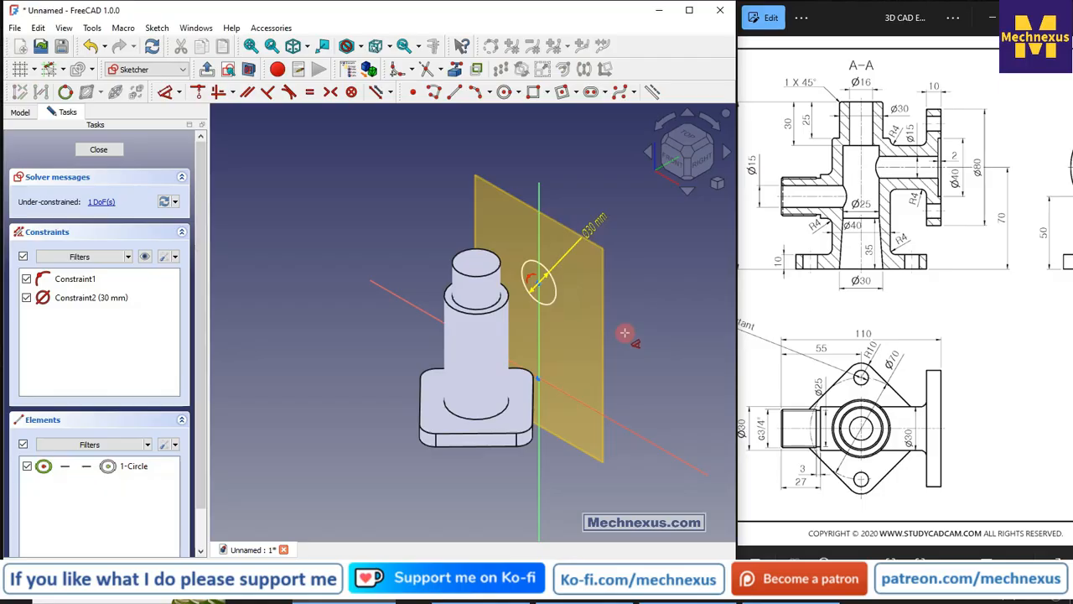
Constrain the circle's centre to a vertical distance of 70 mm from the sketch origin
left_click(537, 380)
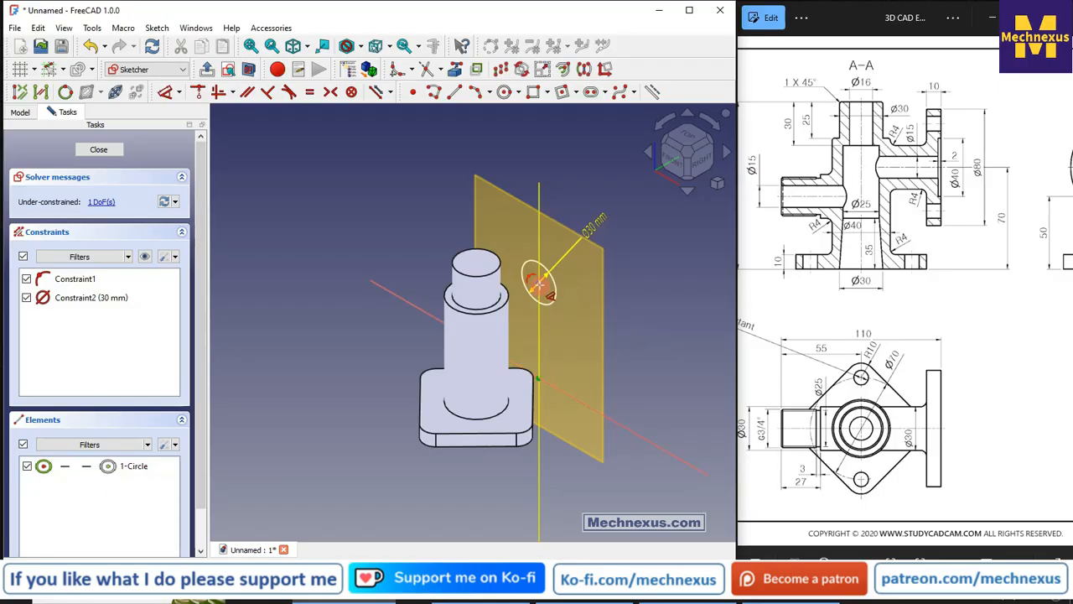
left_click(539, 283)
key("i")
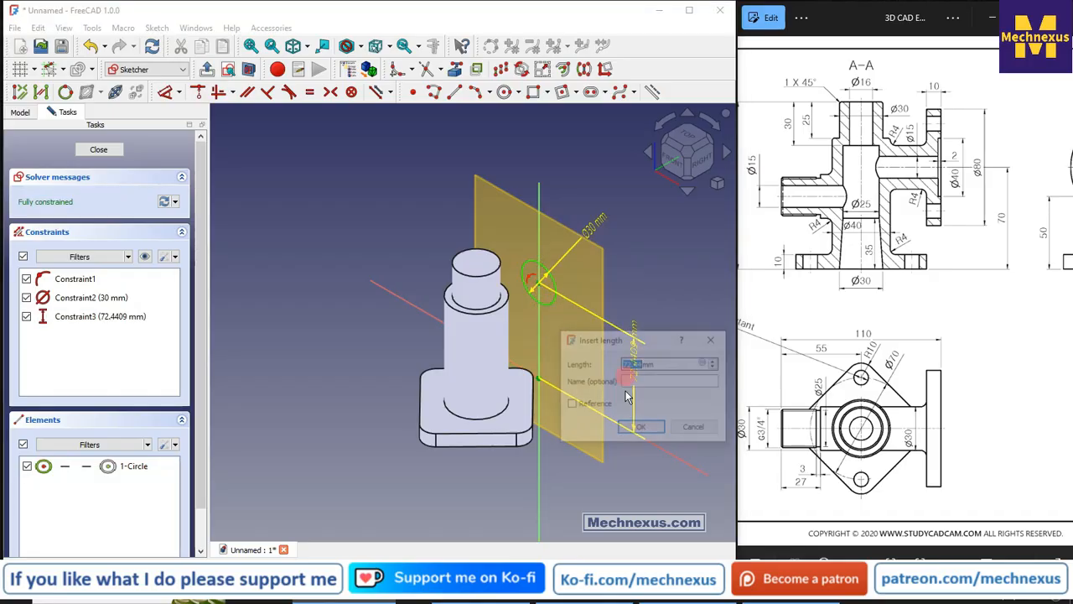
type("70")
left_click(660, 425)
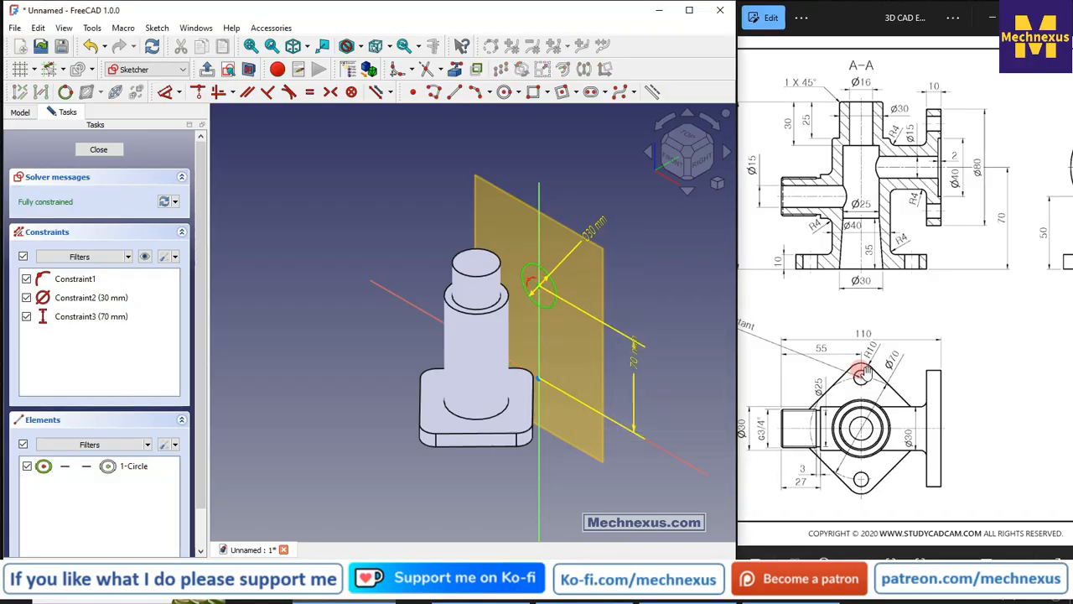
Close the branch circle sketch after consulting the reference drawing, and hide the datum plane
left_click(854, 376)
scroll(873, 359, "down", 4)
scroll(822, 352, "up", 5)
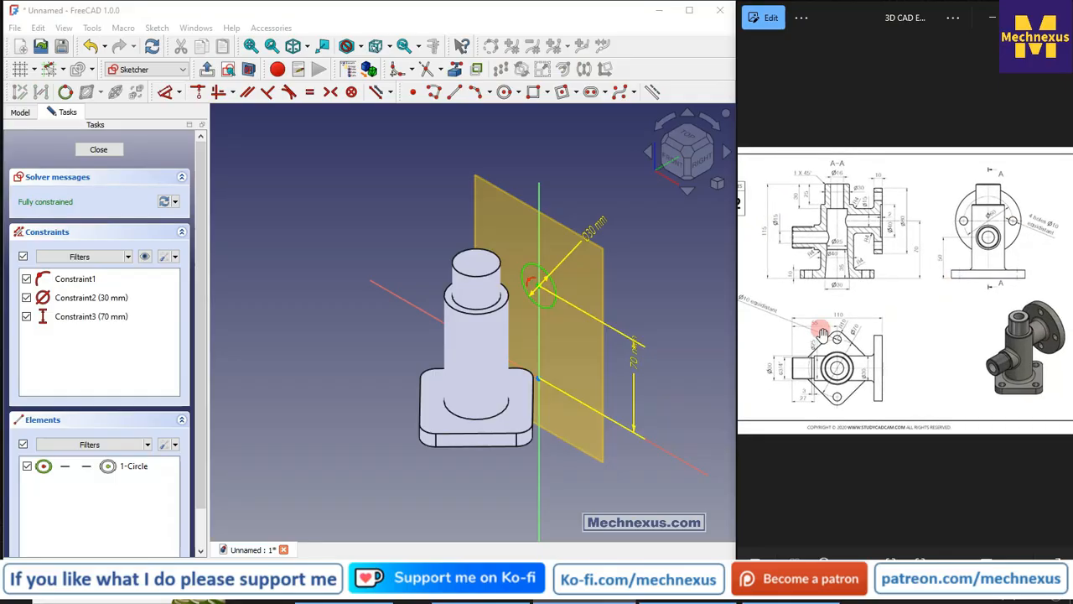
left_click_drag(828, 403, 890, 399)
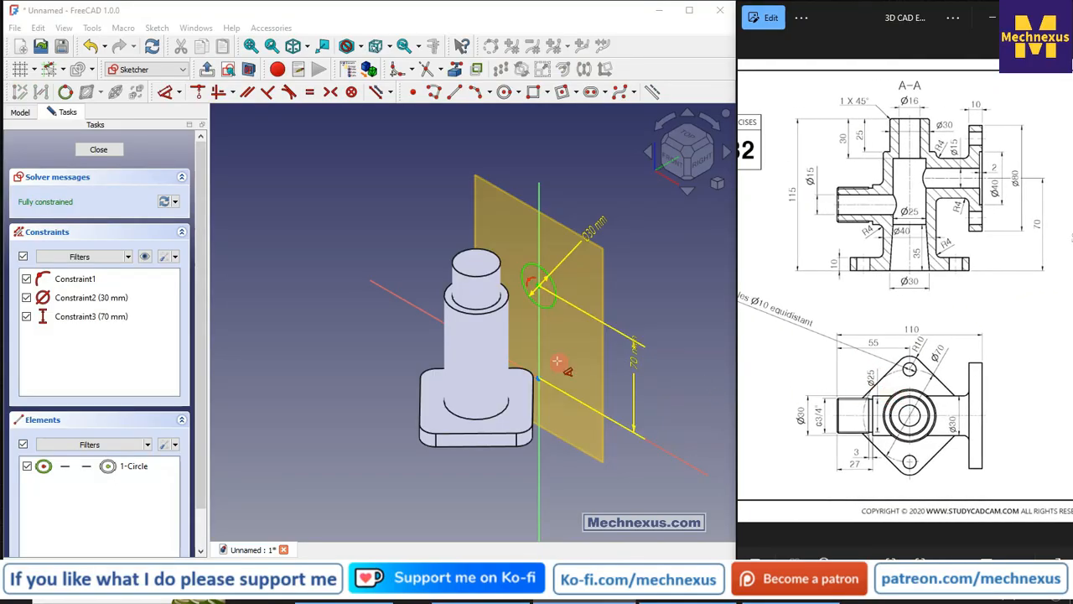
left_click(84, 151)
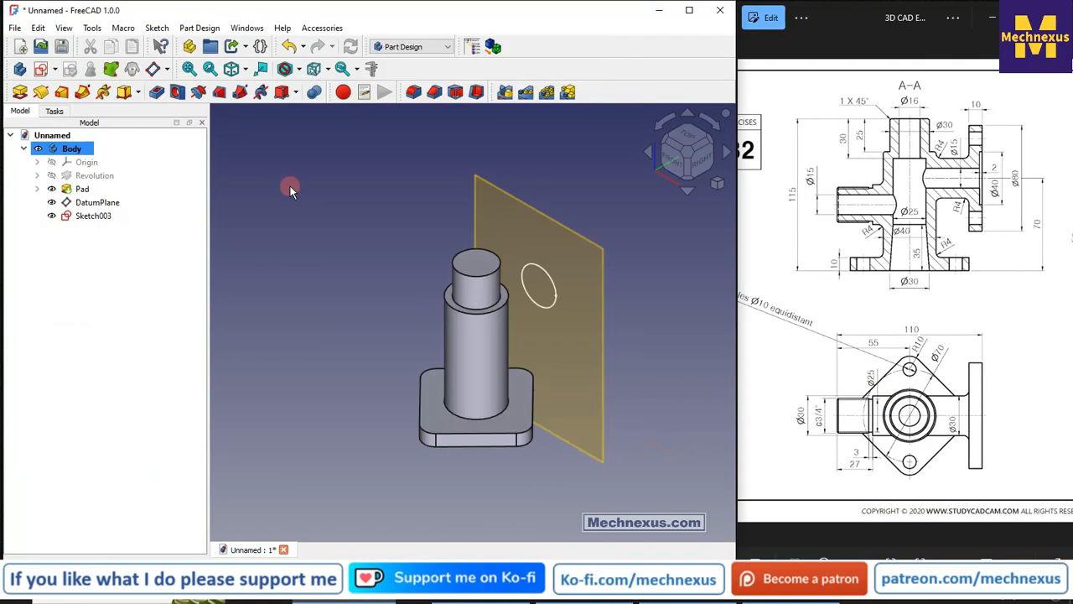
left_click(101, 204)
key("space")
Pad the 30 mm branch circle in the reversed direction up to the outer cylindrical face of the central column
left_click(94, 216)
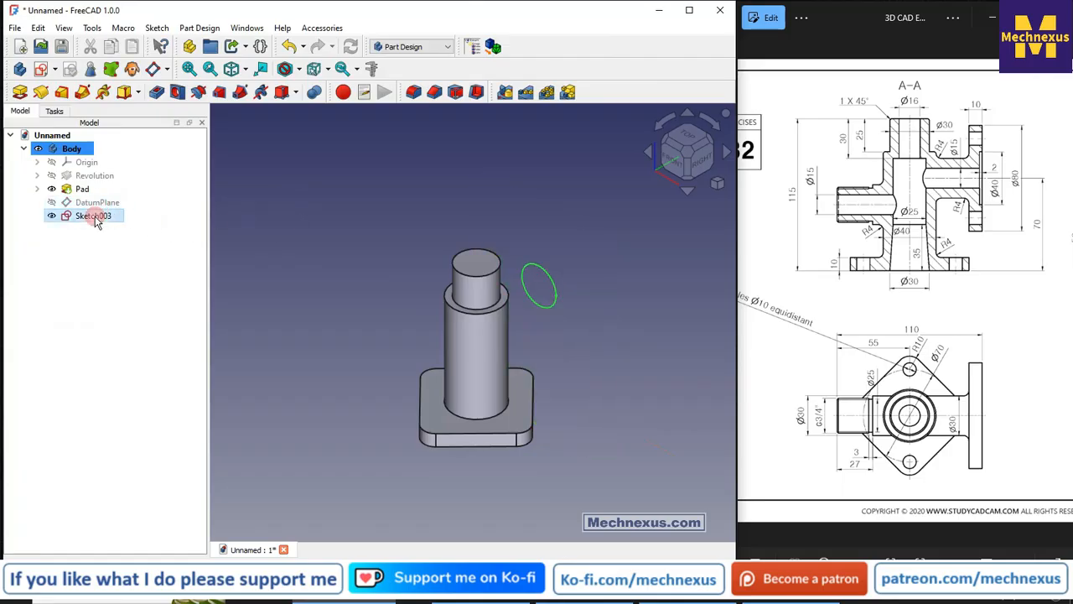
left_click(20, 93)
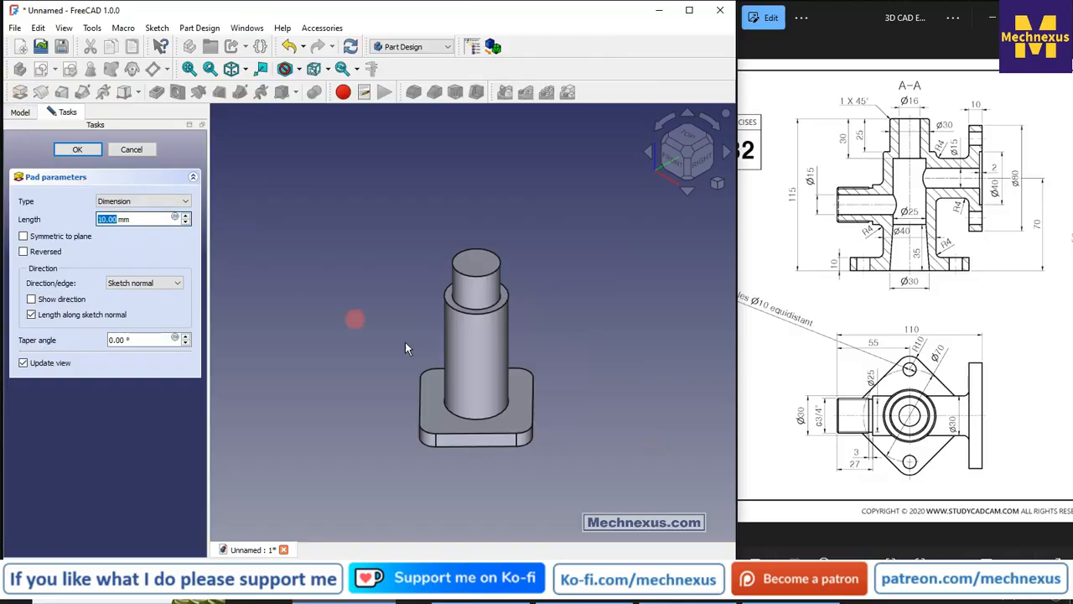
scroll(545, 401, "up", 1)
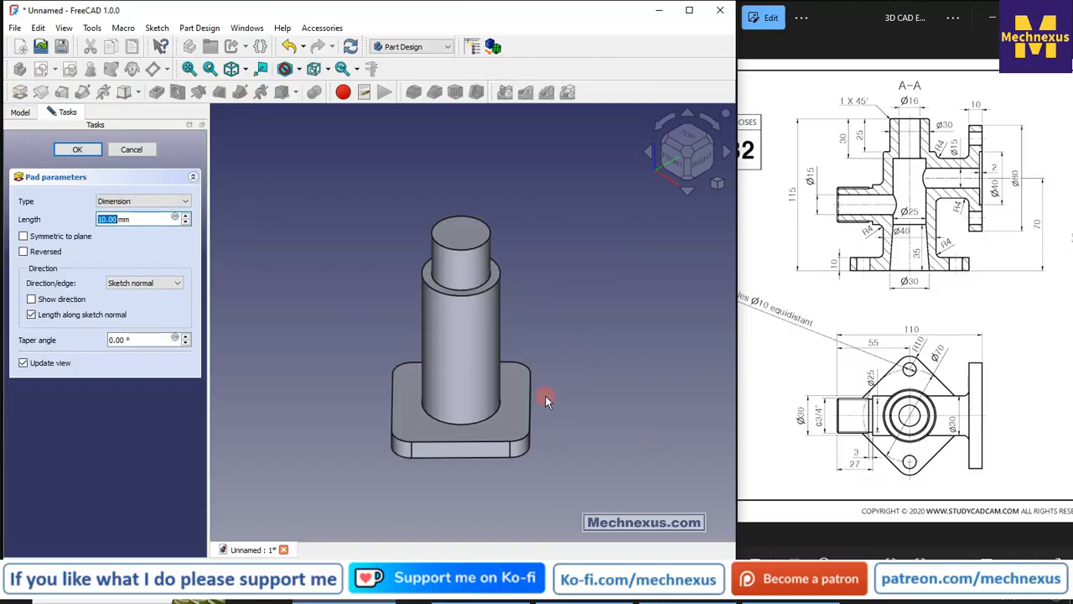
left_click(23, 252)
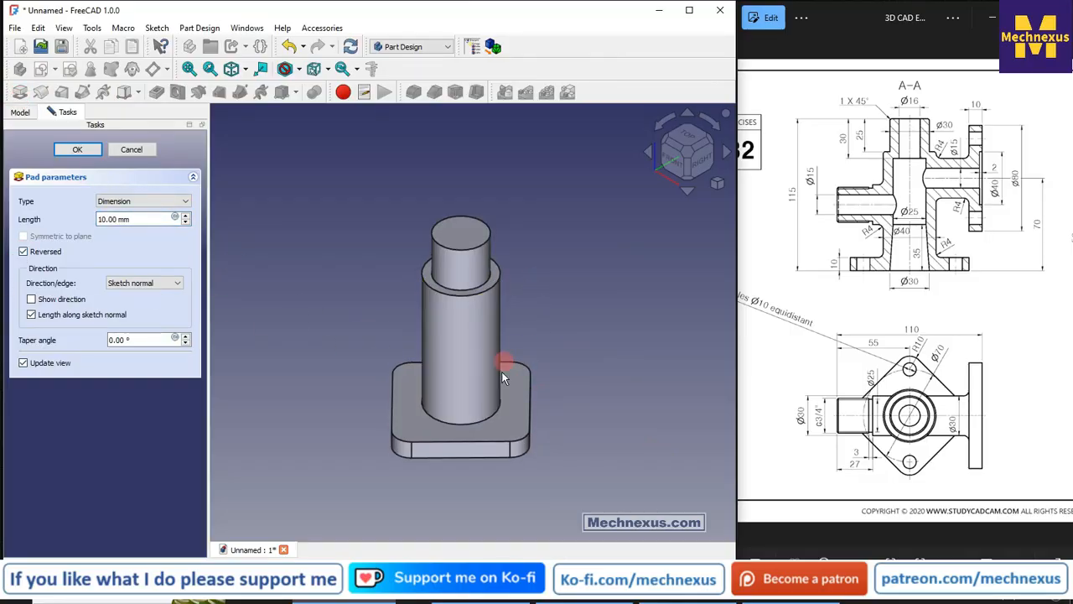
left_click(153, 201)
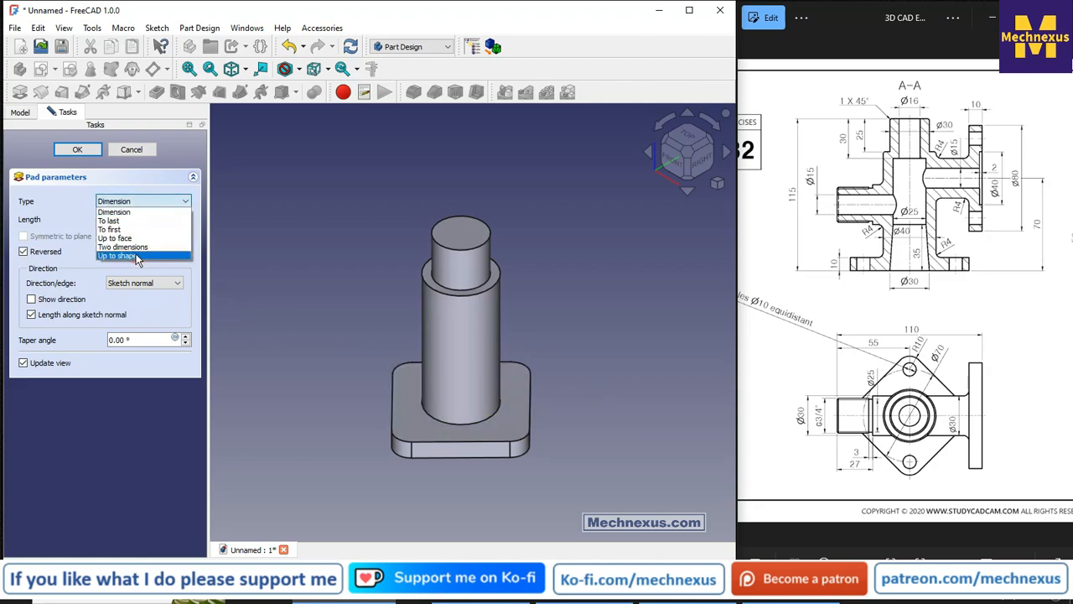
left_click(117, 238)
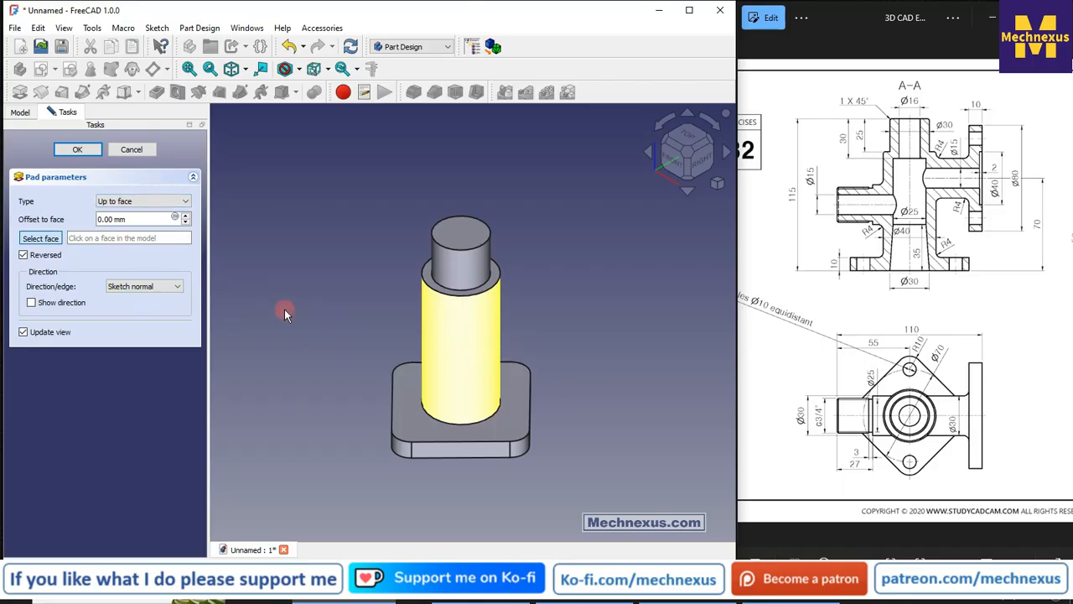
scroll(529, 295, "up", 2)
middle_click_drag(529, 297, 519, 259)
scroll(263, 217, "up", 2)
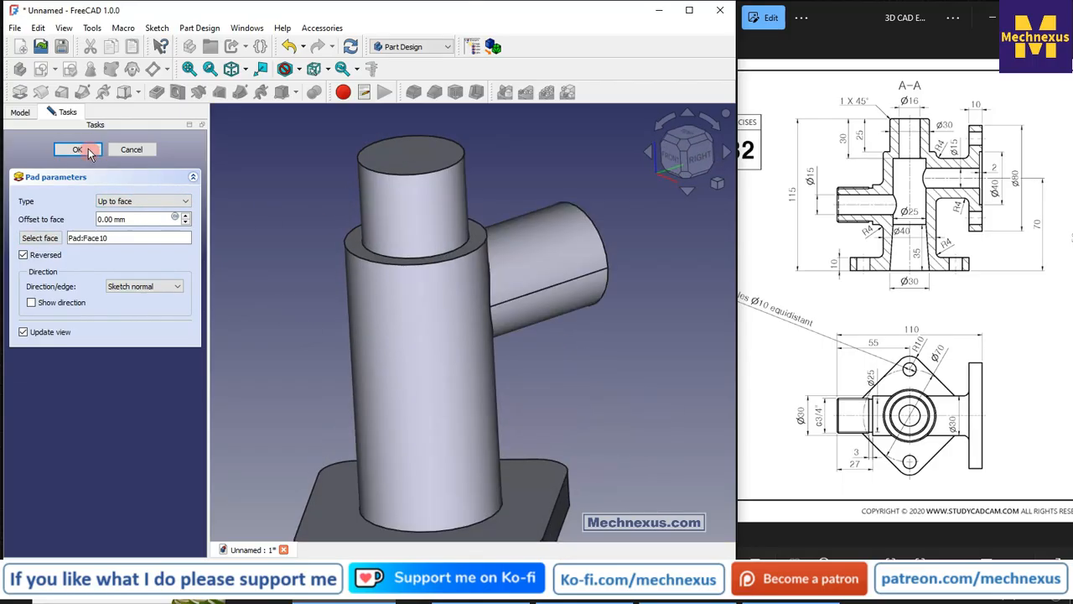
left_click(84, 149)
scroll(373, 265, "down", 3)
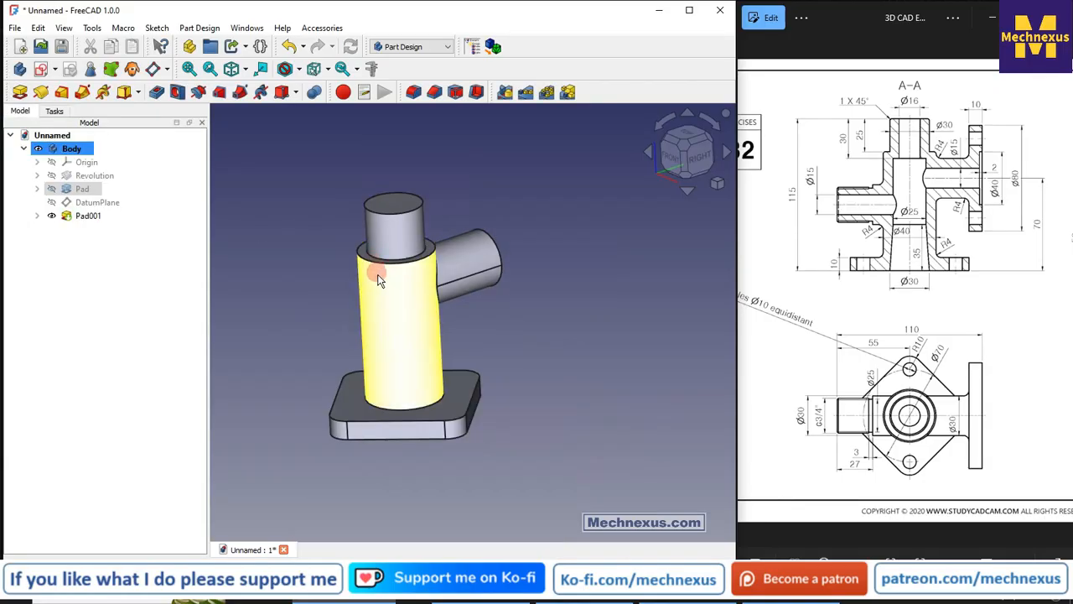
left_click(506, 331)
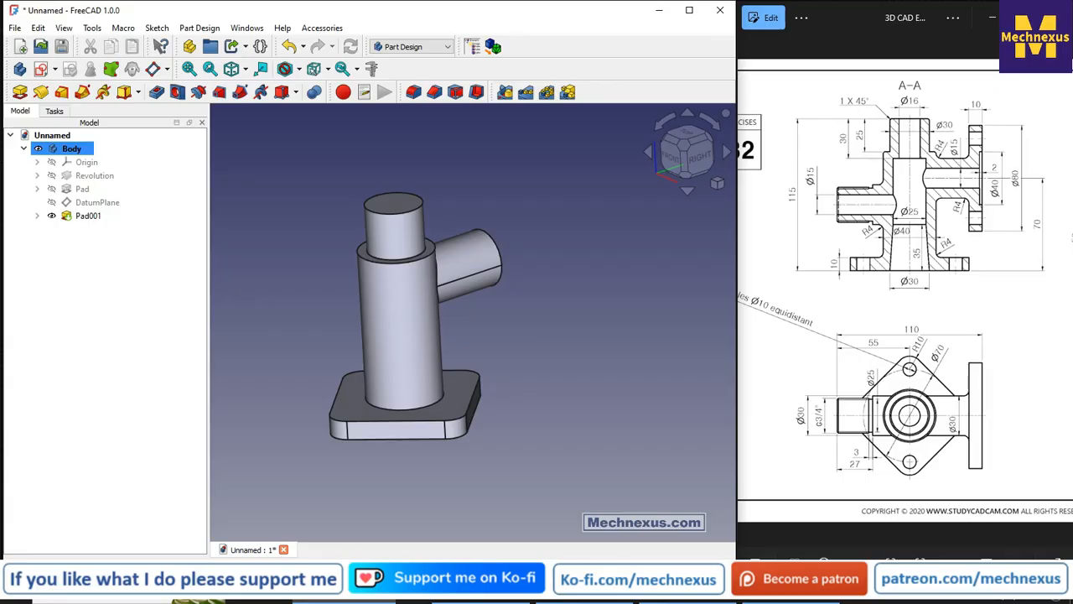
Consult the reference drawing's end view and create a new sketch on the circular end face of the side branch
left_click(950, 334)
left_click_drag(957, 337, 744, 328)
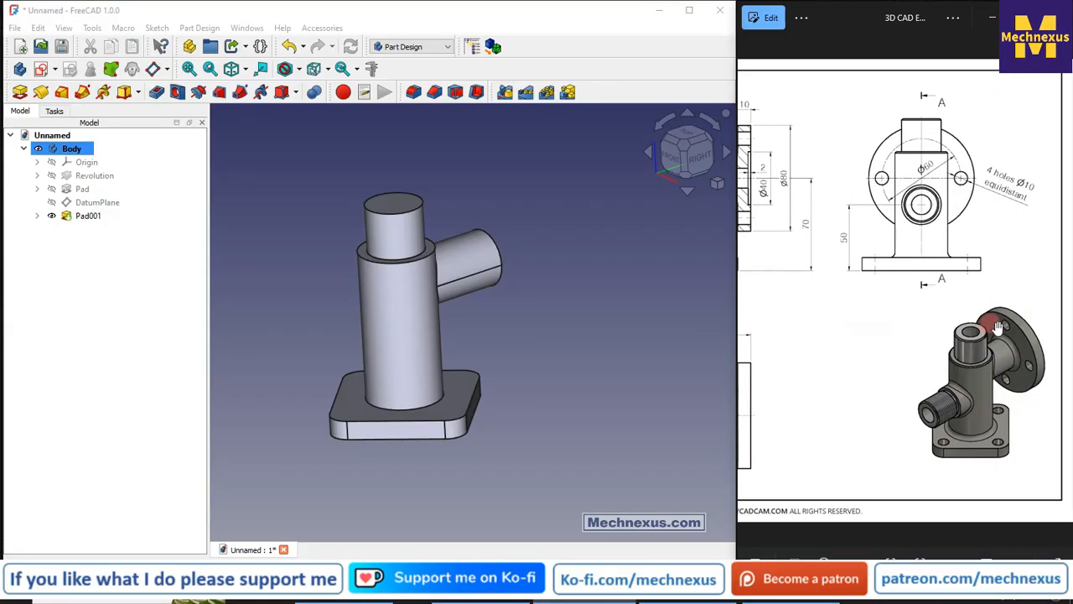
scroll(483, 249, "up", 2)
middle_click_drag(482, 251, 375, 277)
left_click(524, 247)
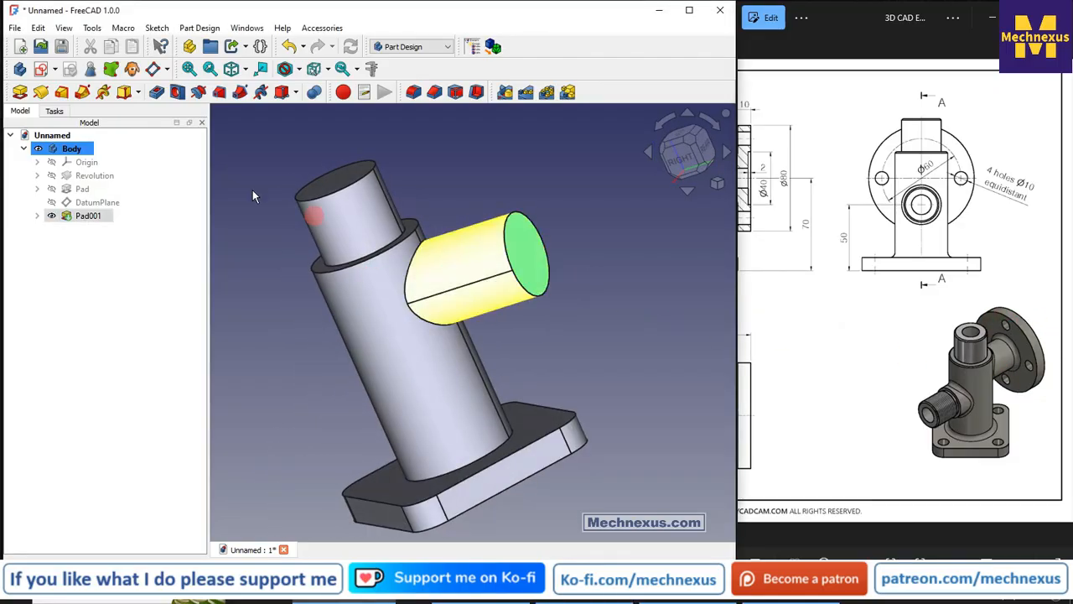
left_click(42, 72)
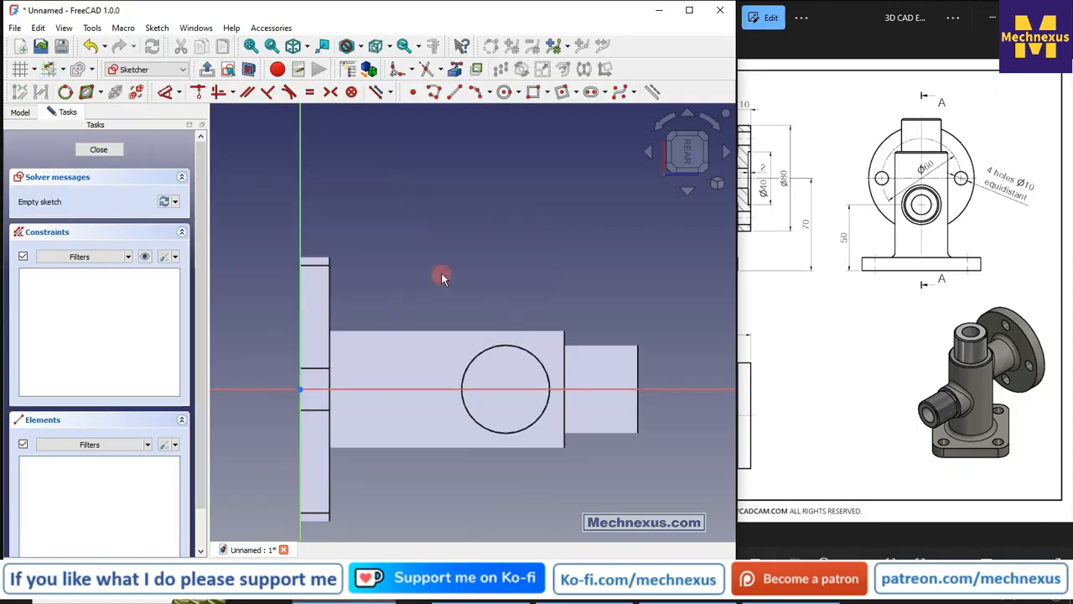
Project the circular edge of the branch's end face into the sketch as external geometry
key("0")
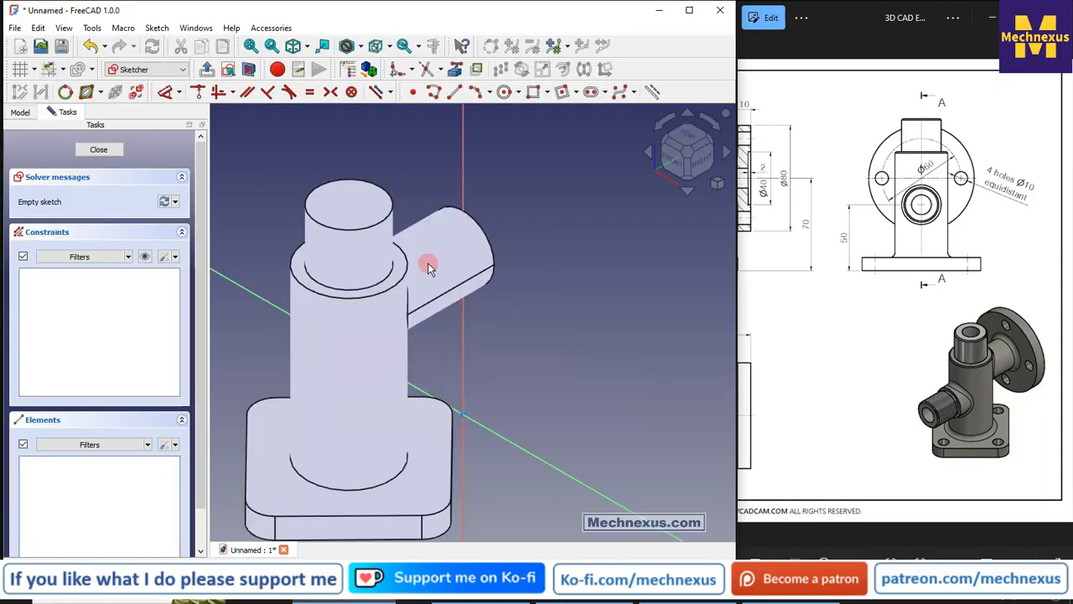
left_click_drag(403, 279, 510, 245)
left_click(455, 69)
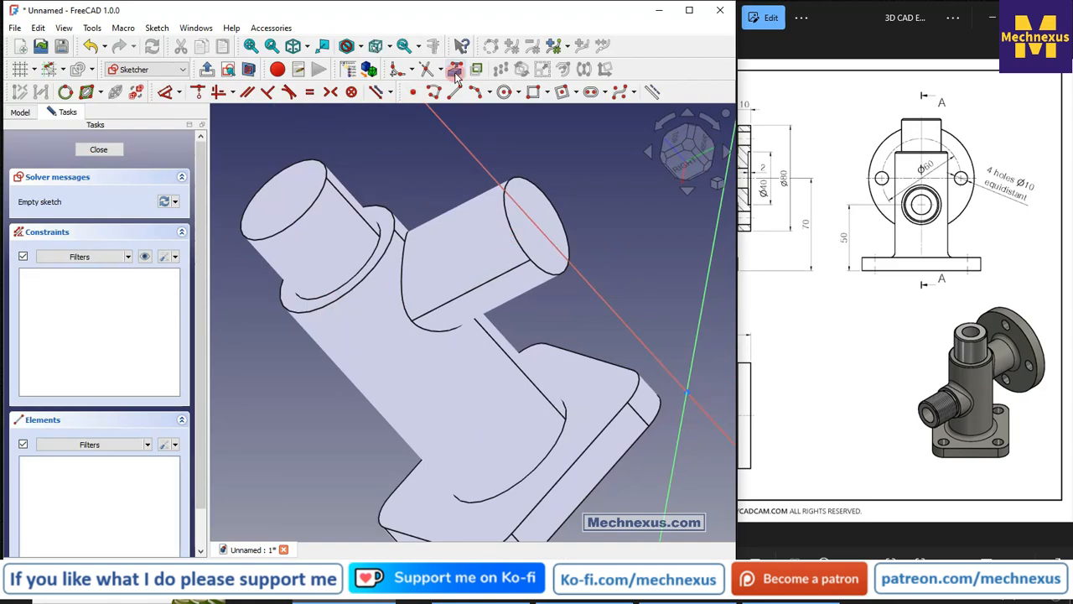
left_click(508, 220)
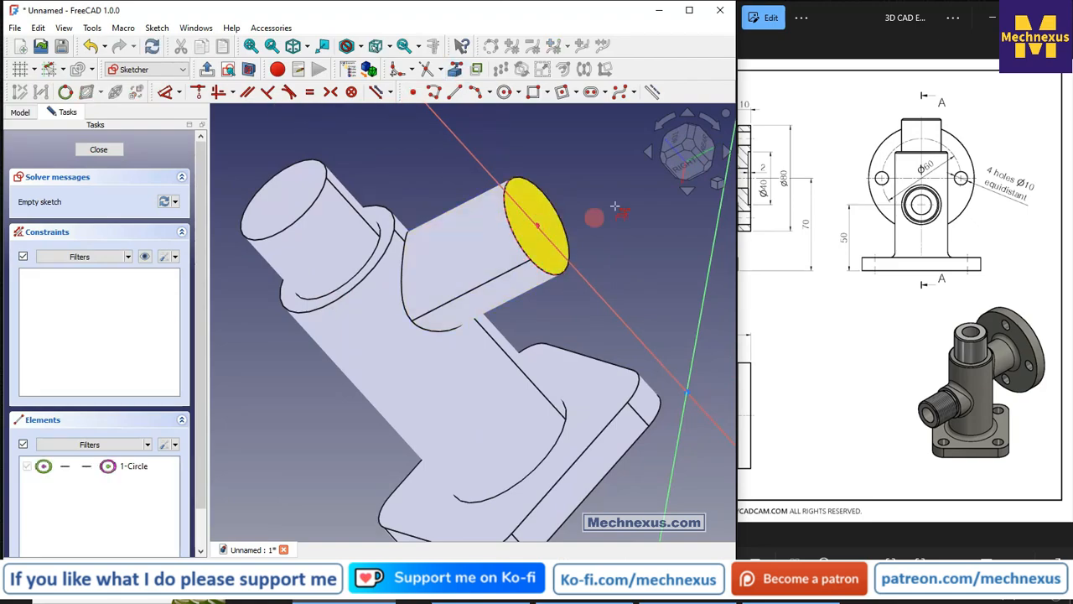
Draw a circle about 62 mm in diameter centred on the projected branch edge, with the sketch view turned upright
left_click(709, 150)
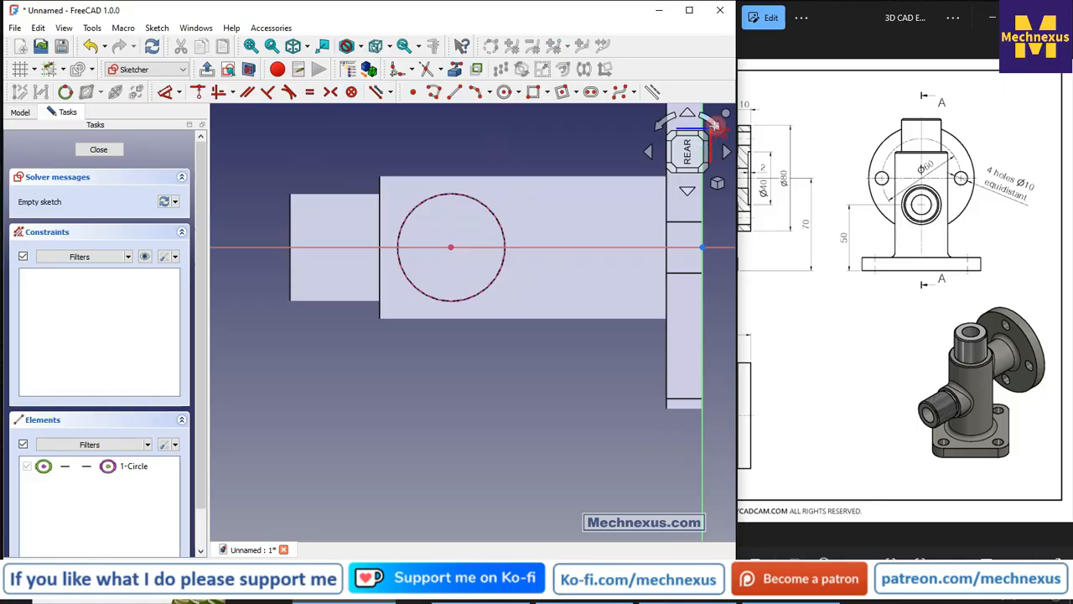
left_click(713, 124)
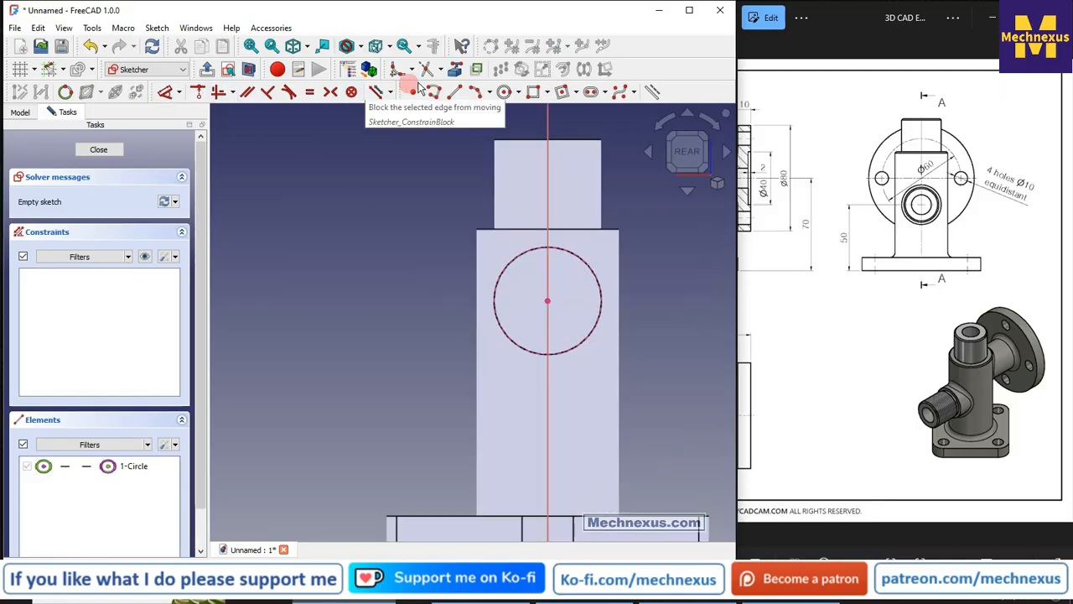
left_click(504, 91)
left_click(547, 300)
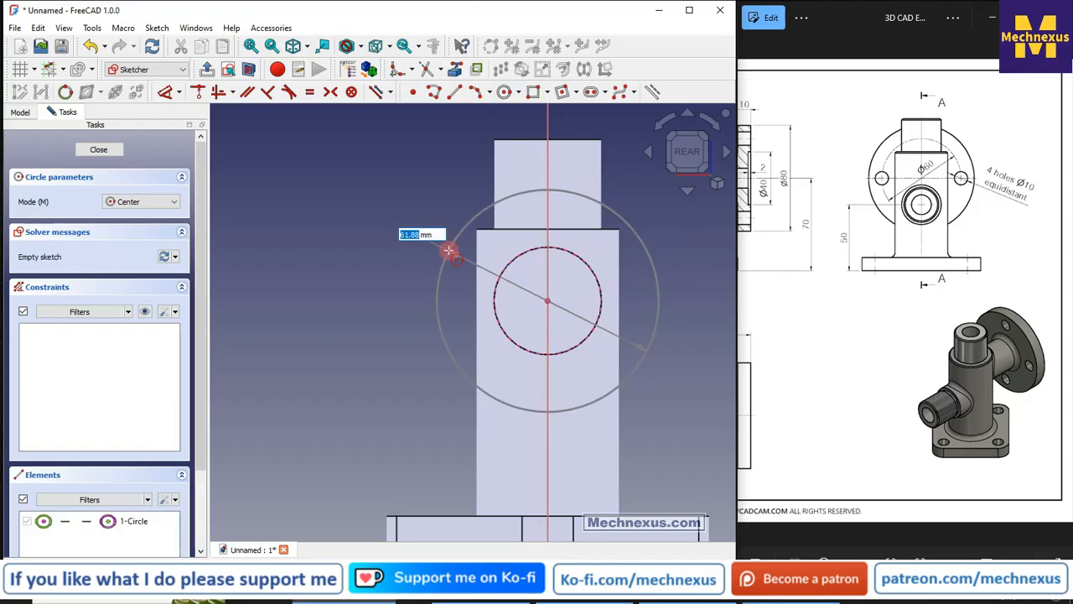
scroll(375, 273, "down", 2)
right_click(322, 298)
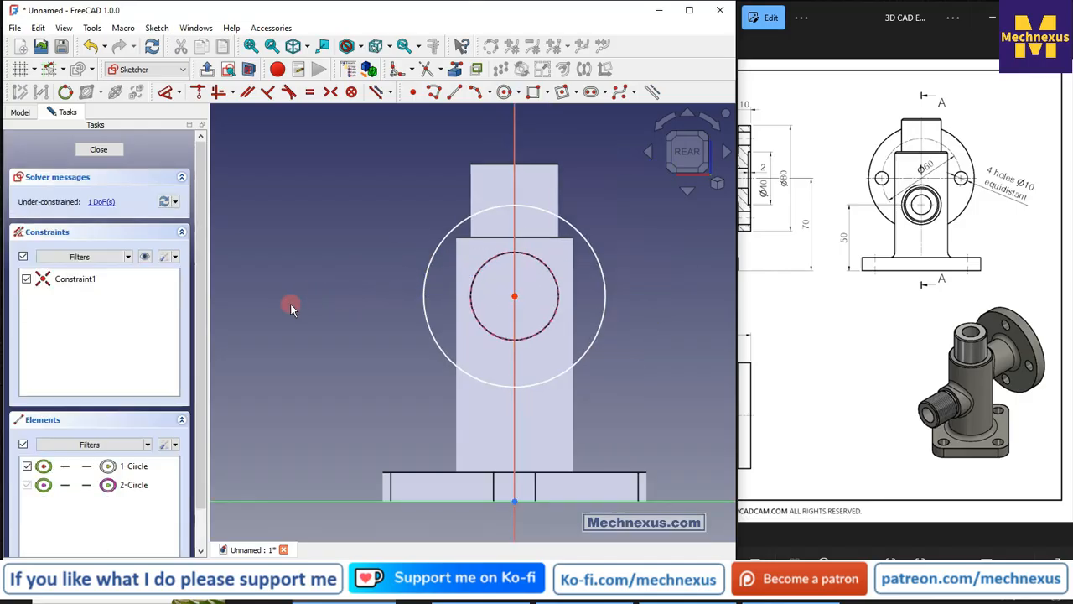
Constrain the flange circle's diameter to 80 mm, check it against the reference drawing and close the sketch
left_click(166, 94)
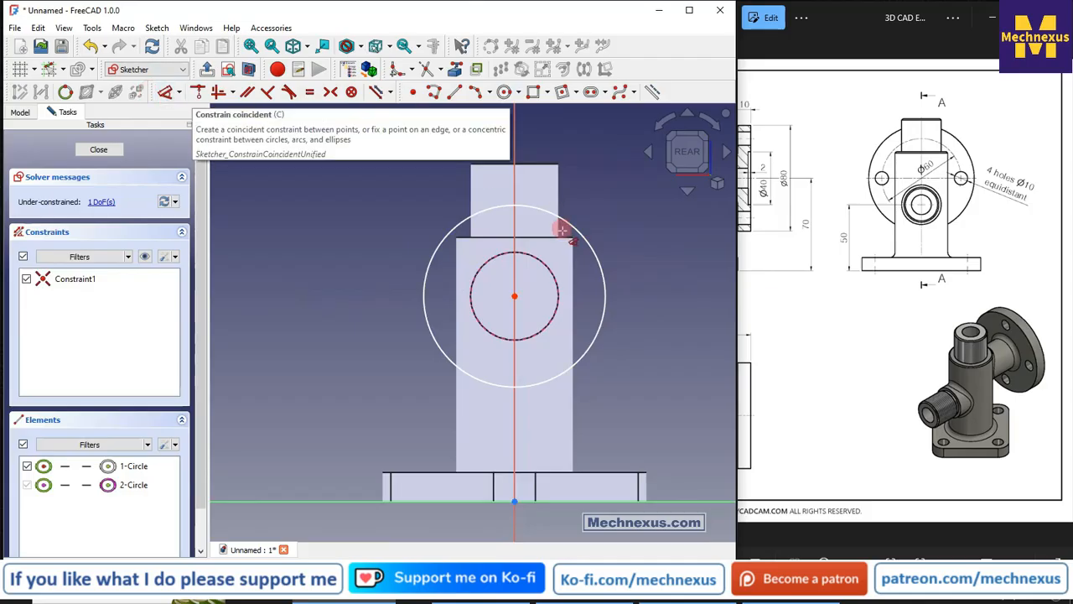
left_click(570, 228)
left_click(625, 175)
type("80")
left_click(640, 275)
scroll(922, 311, "down", 3)
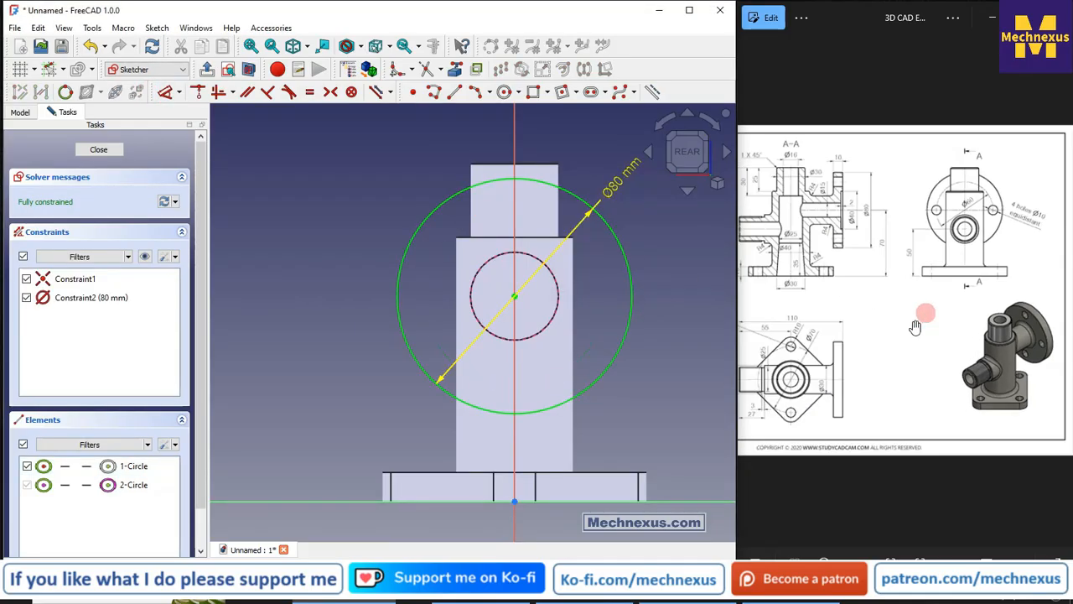
left_click_drag(801, 377, 849, 375)
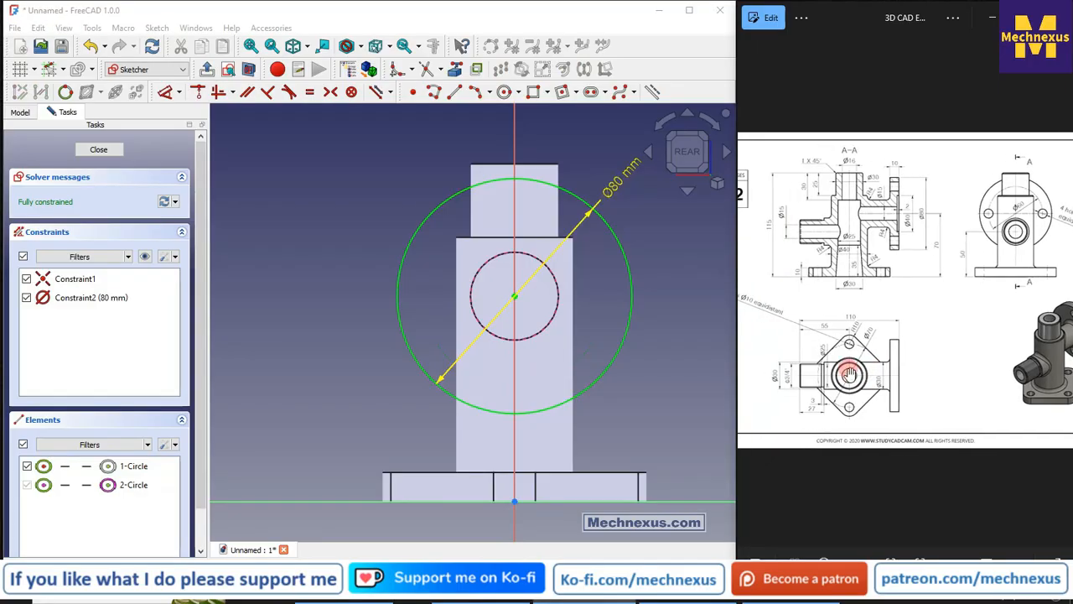
left_click(98, 150)
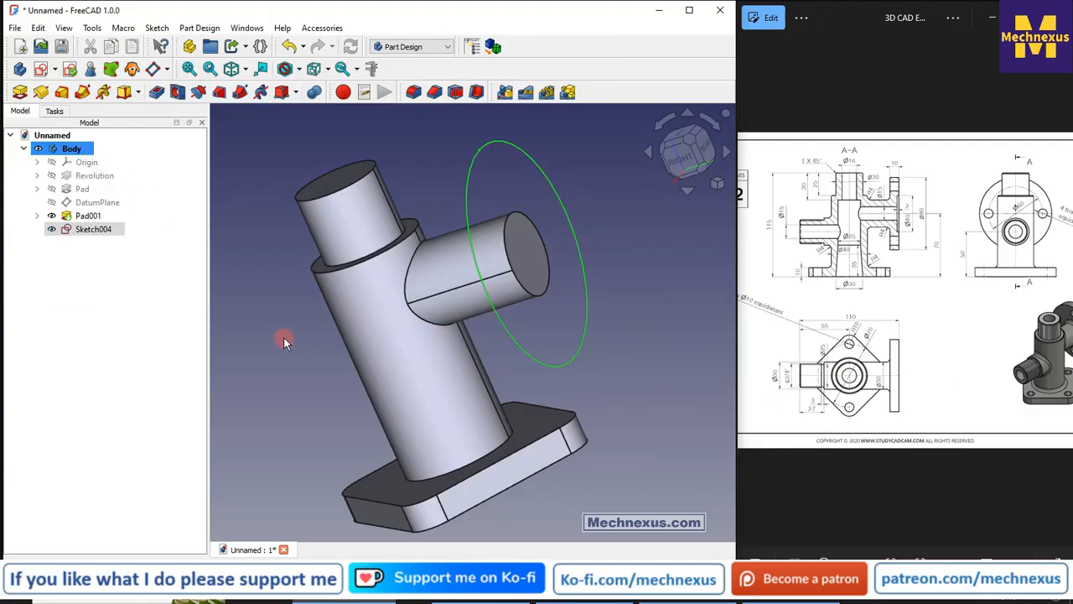
Pad the 80 mm flange circle 10 mm in the reversed direction, towards the column, using the section view's flange thickness
scroll(915, 221, "down", 2)
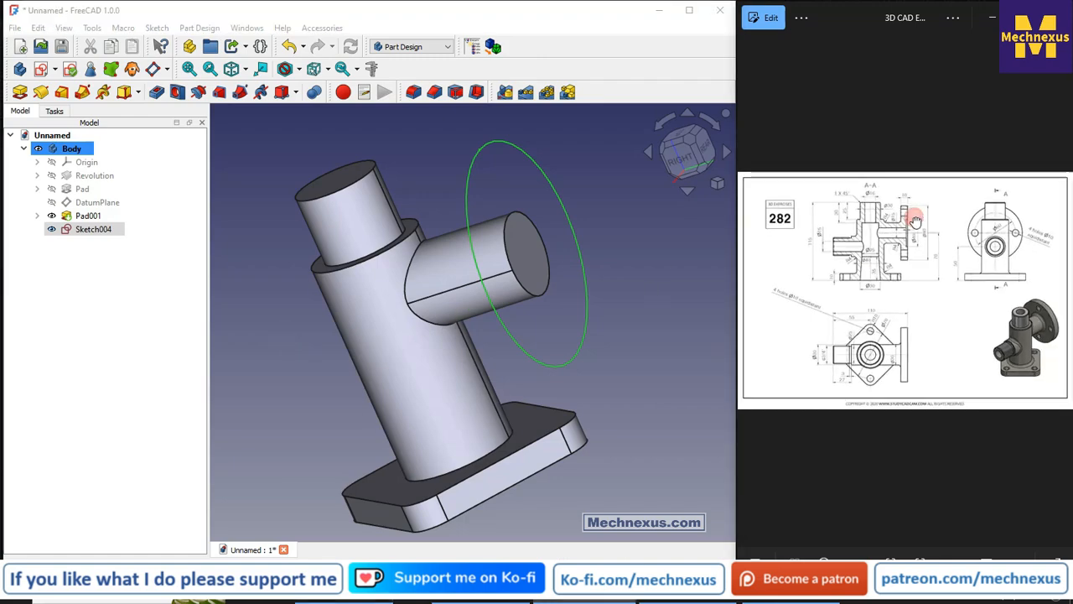
scroll(914, 220, "up", 5)
left_click_drag(866, 303, 892, 295)
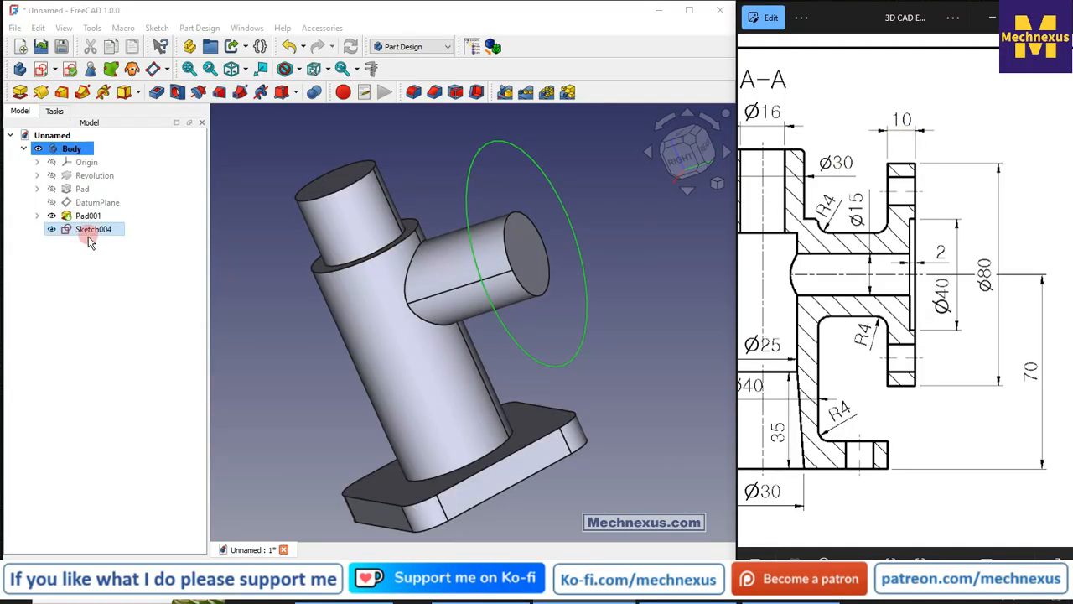
left_click(21, 92)
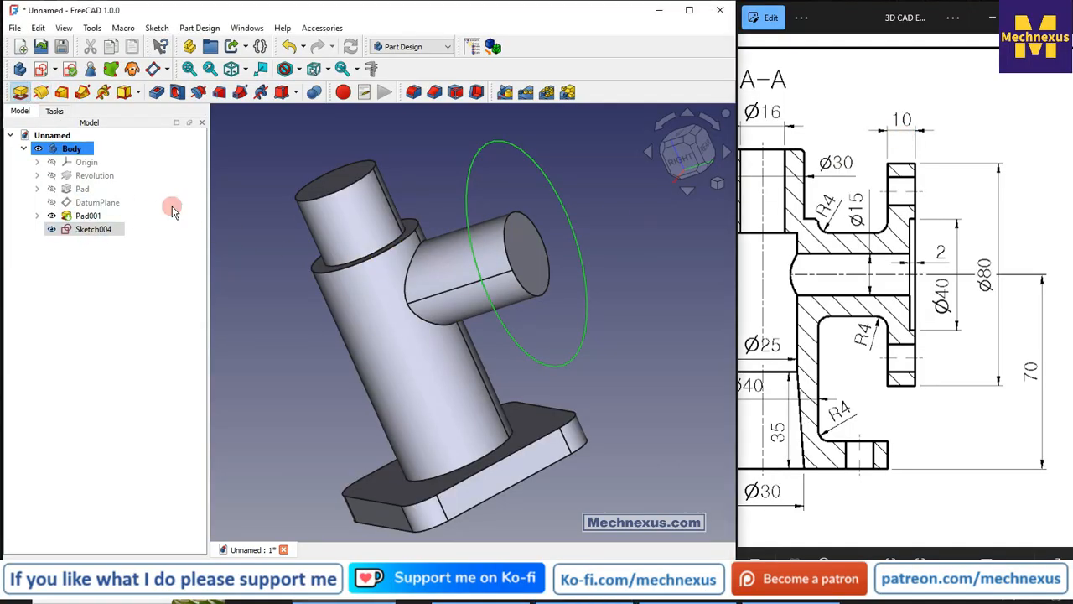
scroll(559, 345, "up", 2)
middle_click_drag(559, 345, 623, 337)
left_click(698, 167)
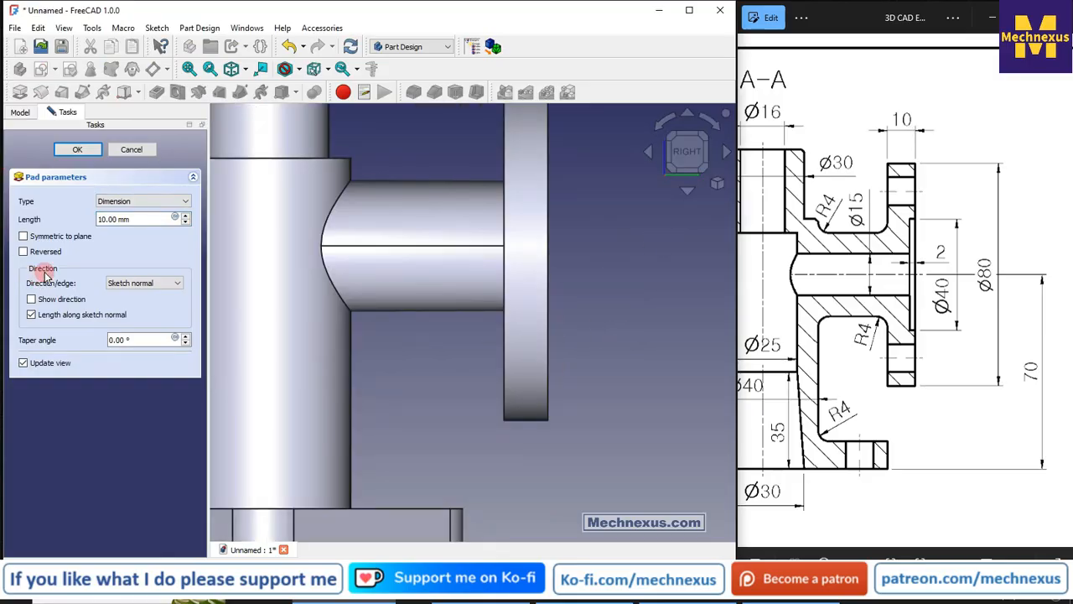
left_click(23, 252)
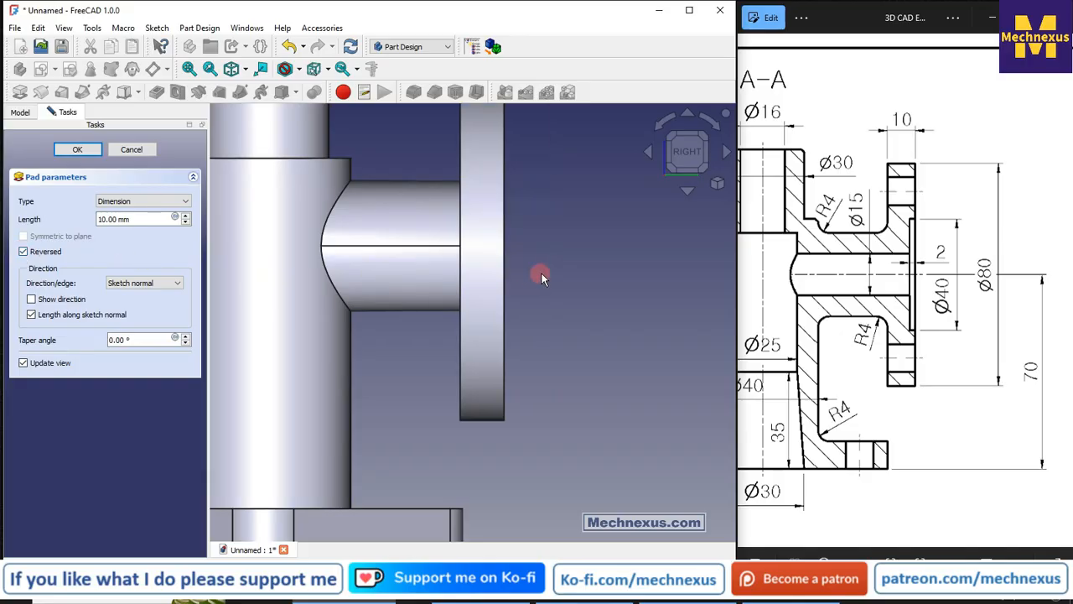
scroll(470, 286, "down", 2)
scroll(548, 291, "down", 1)
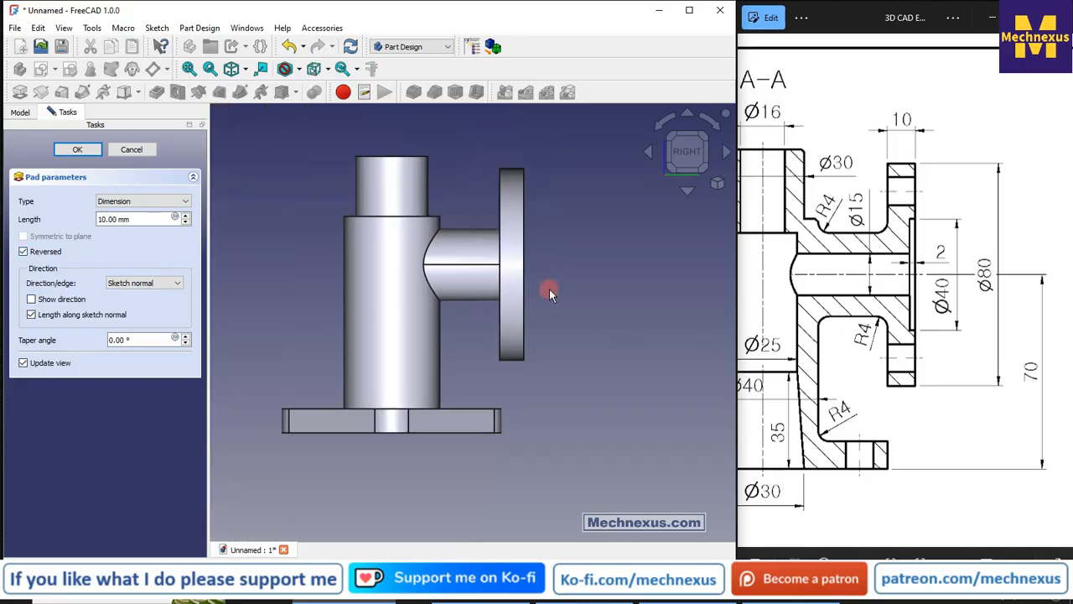
left_click(77, 149)
Check the branch lengths in the reference drawing's top view and show the body's origin planes around the fitting
scroll(797, 304, "down", 5)
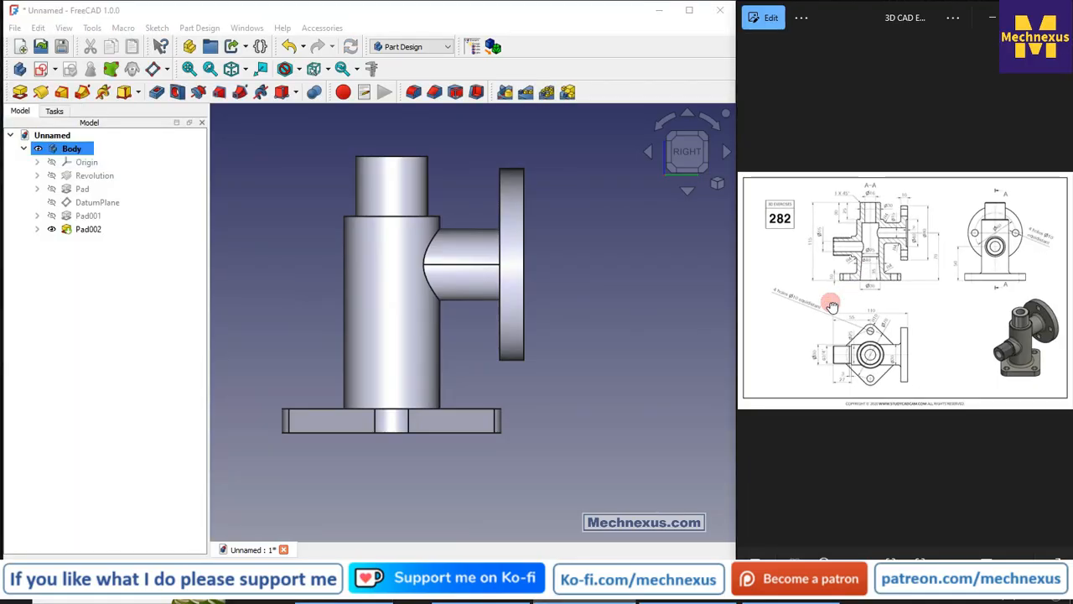
scroll(864, 369, "up", 3)
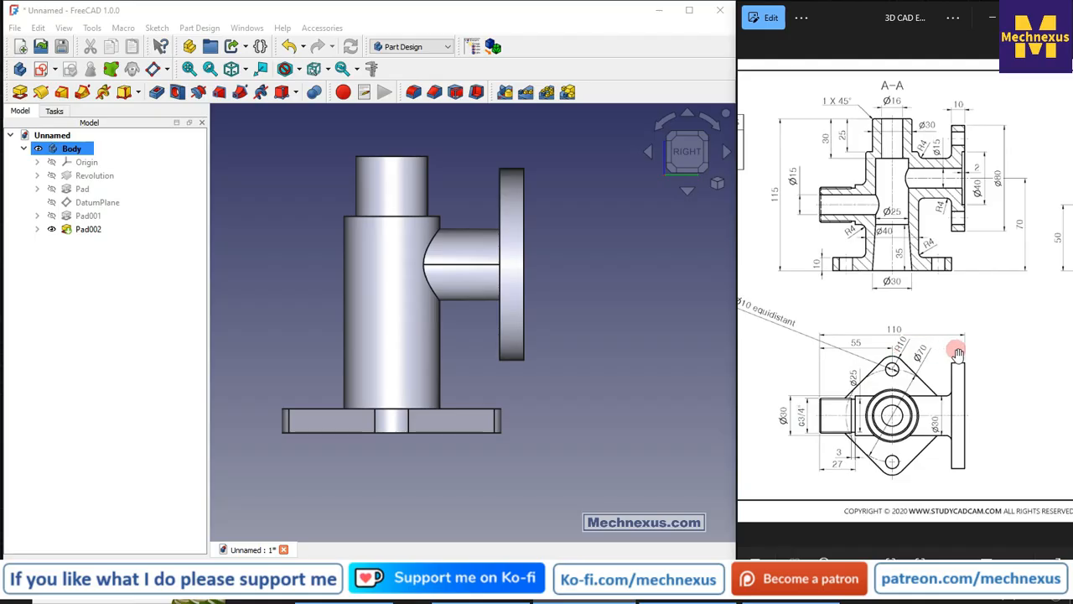
left_click(253, 250)
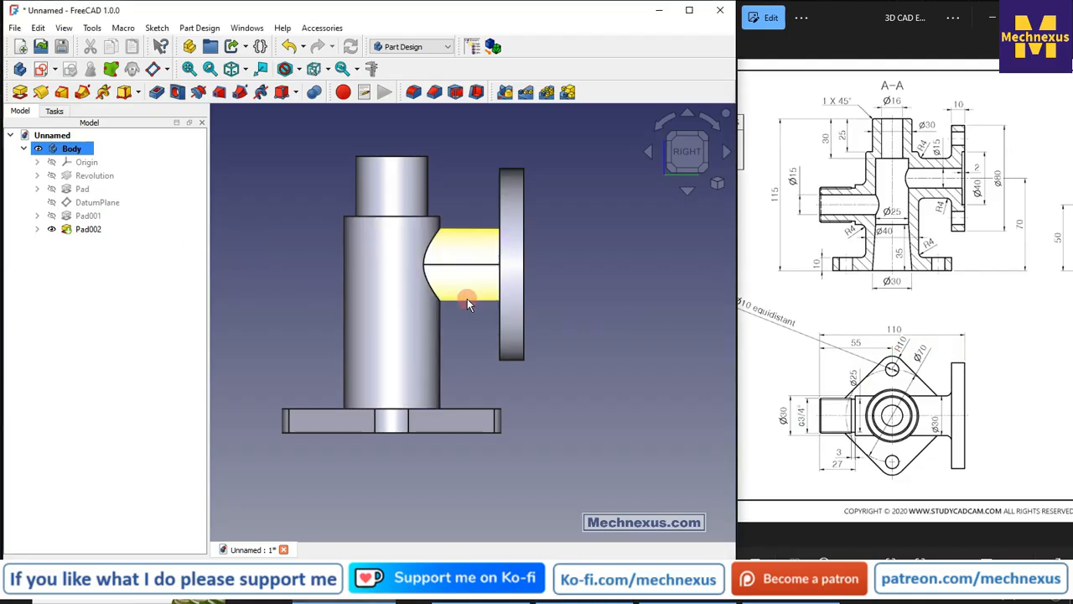
middle_click_drag(467, 300, 564, 339)
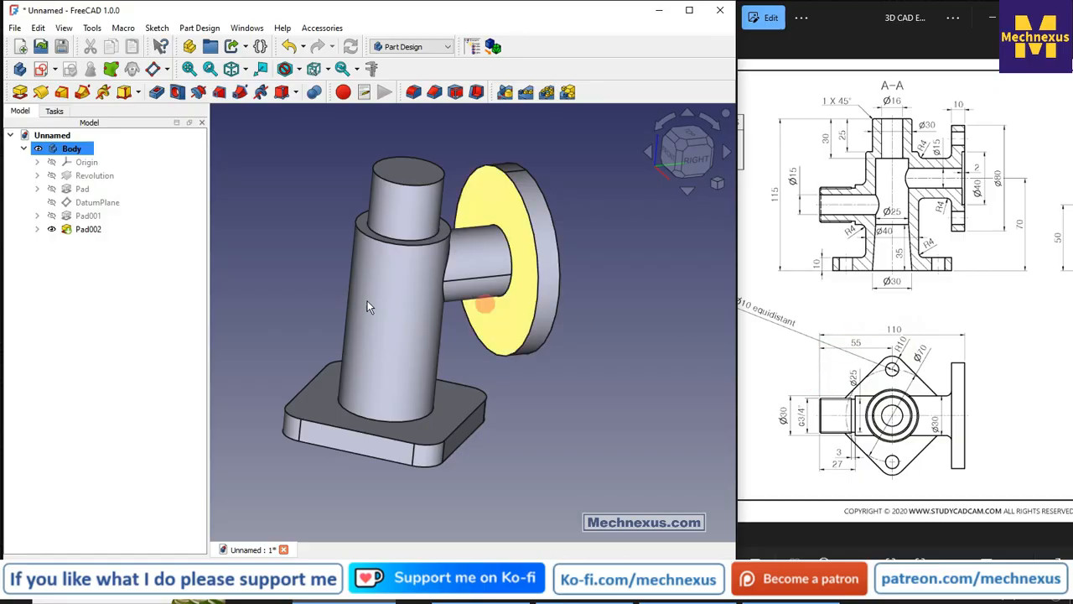
left_click(51, 162)
scroll(419, 277, "down", 5)
left_click(593, 339)
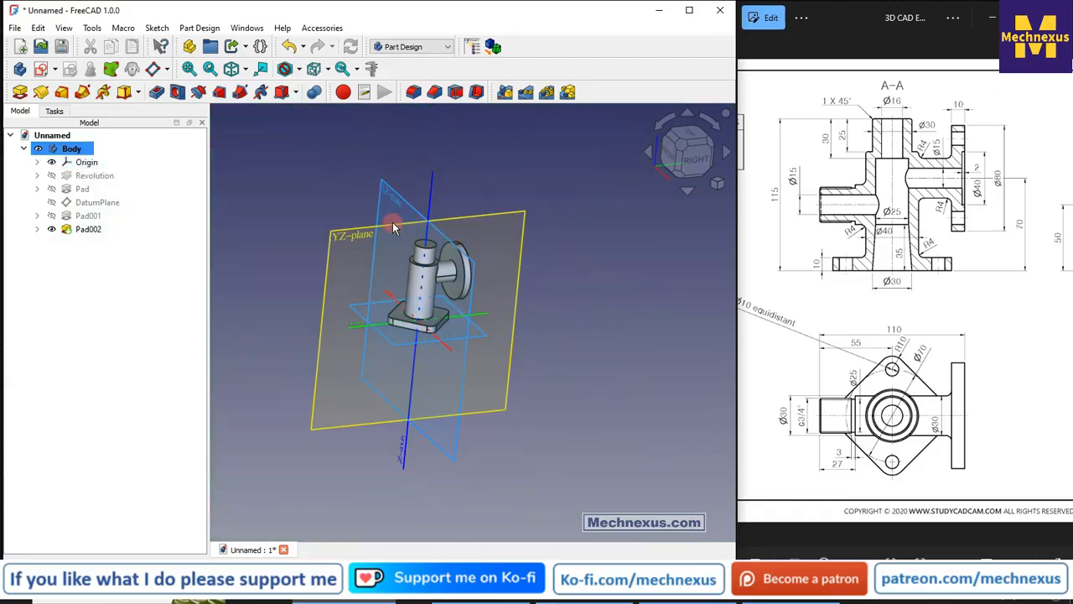
Create a datum plane on the XZ plane with a 55 mm offset in the z-direction
left_click(403, 209)
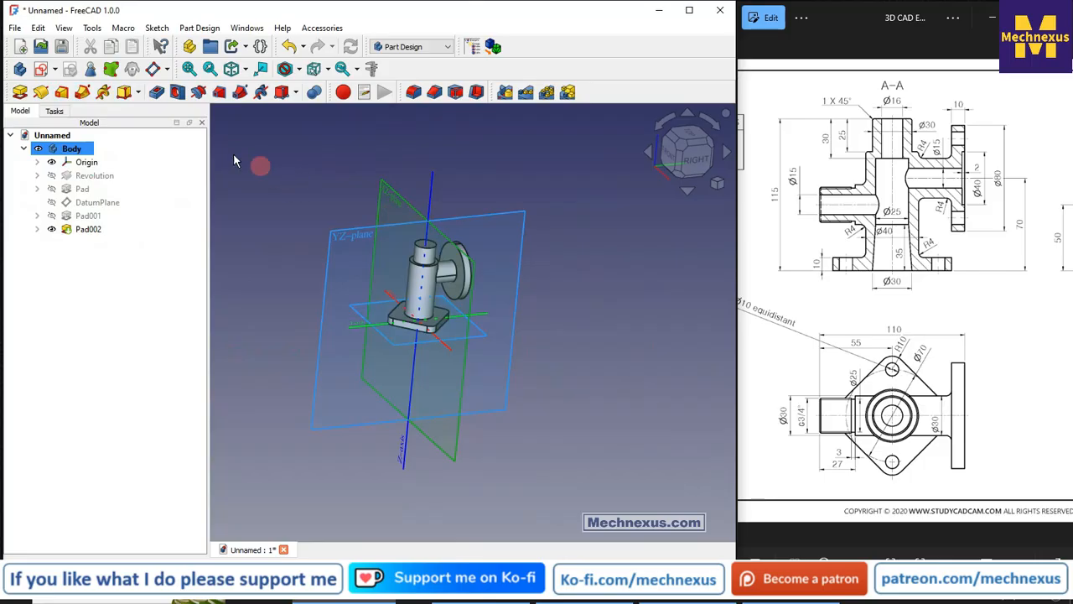
left_click(154, 69)
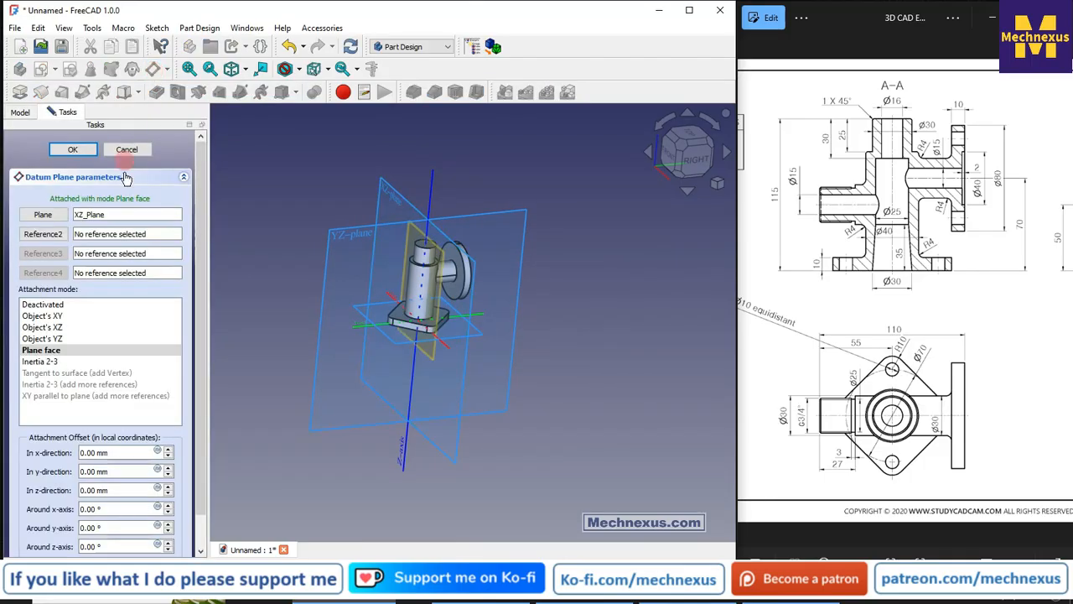
left_click_drag(124, 492, 16, 489)
type("55")
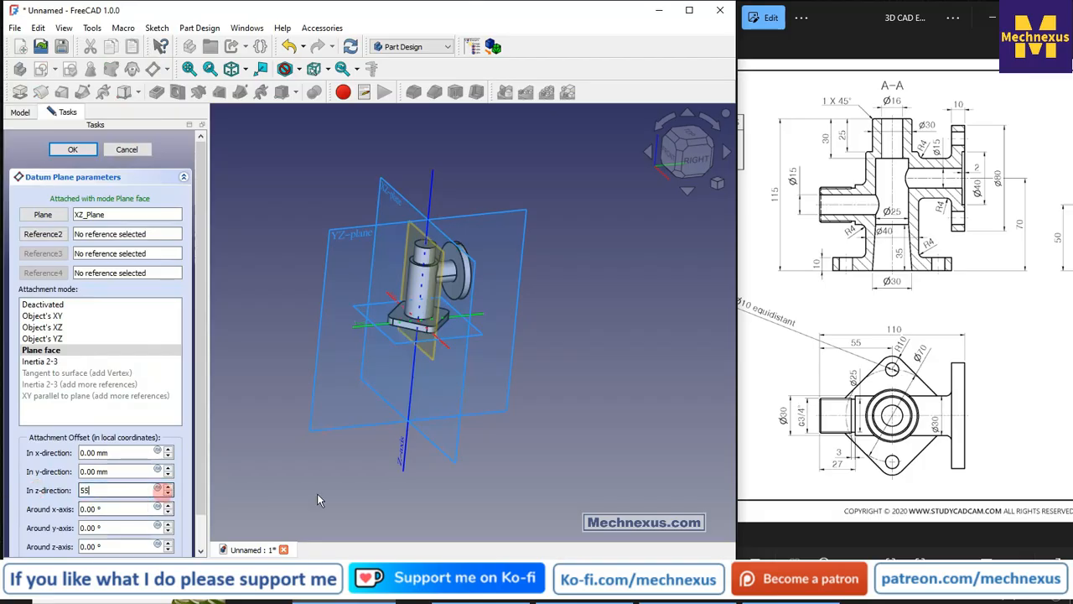
scroll(366, 243, "up", 2)
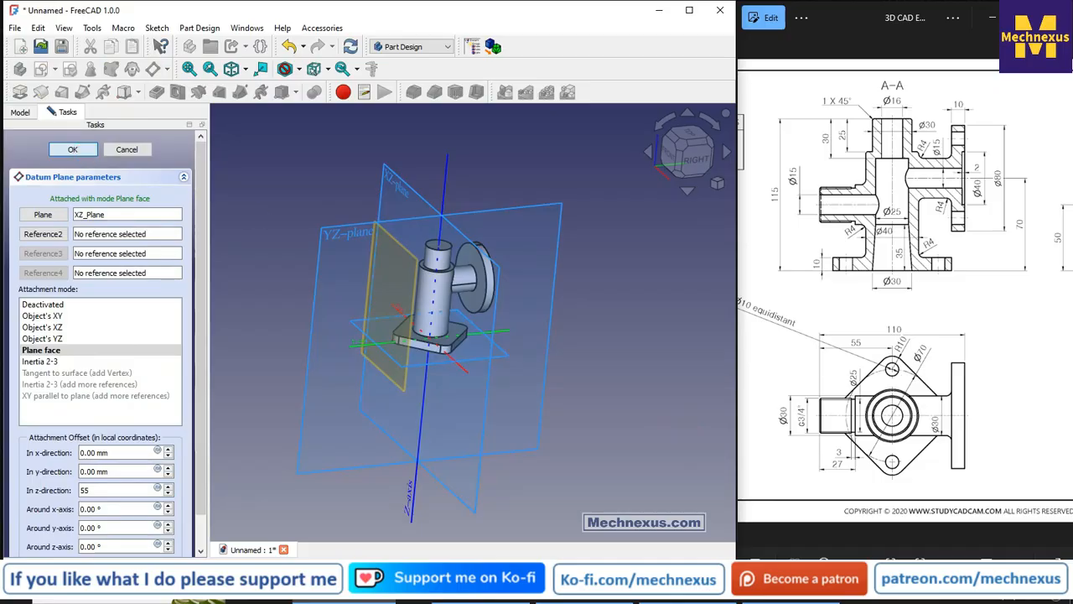
left_click(72, 150)
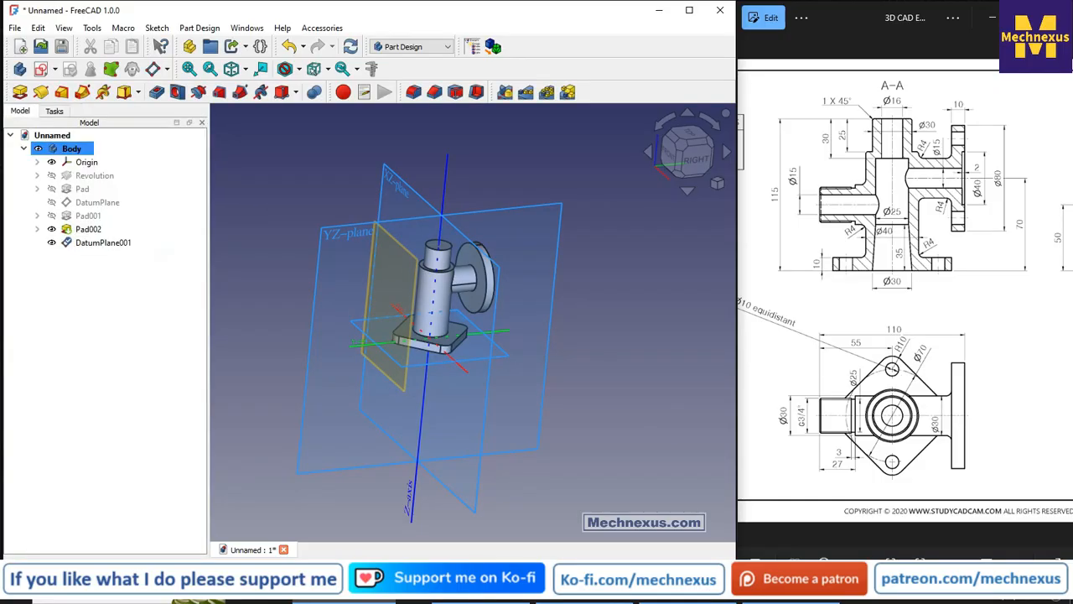
Hide the body's origin planes and recompute the new offset datum plane
left_click(85, 165)
key("space")
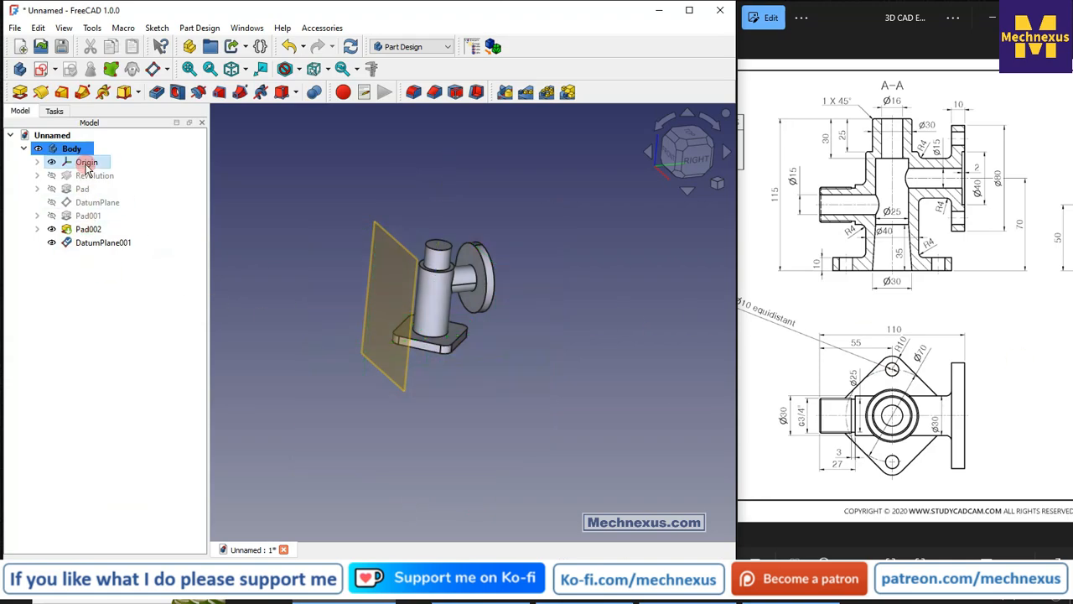
left_click(92, 258)
right_click(104, 242)
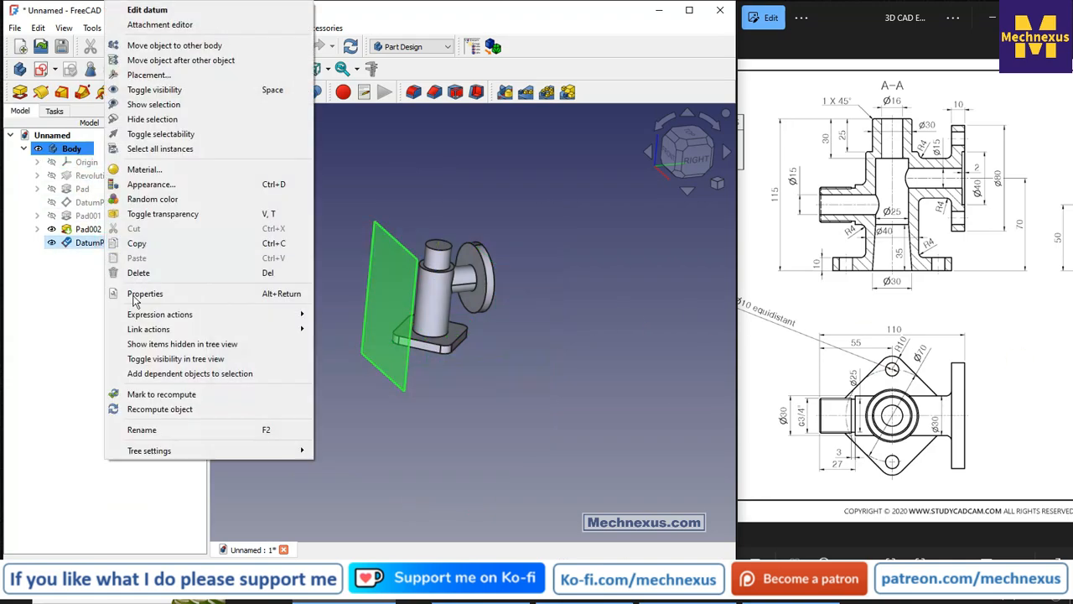
left_click(136, 409)
left_click(395, 438)
scroll(406, 309, "up", 2)
scroll(407, 309, "up", 1)
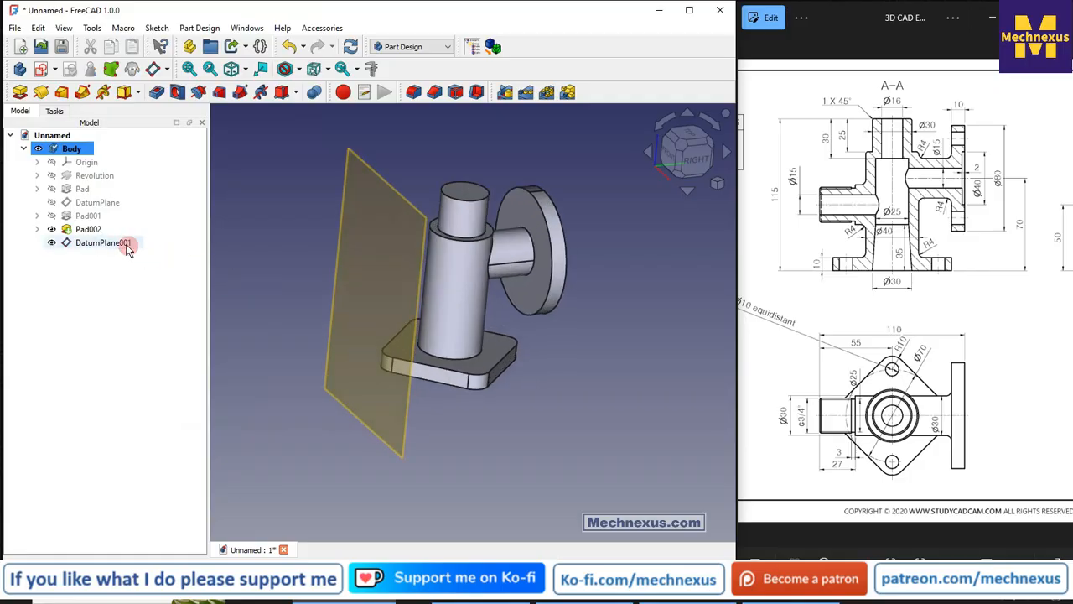
Start a sketch on the new datum plane and draw a circle about 48 mm in diameter centred on the vertical axis
left_click(103, 243)
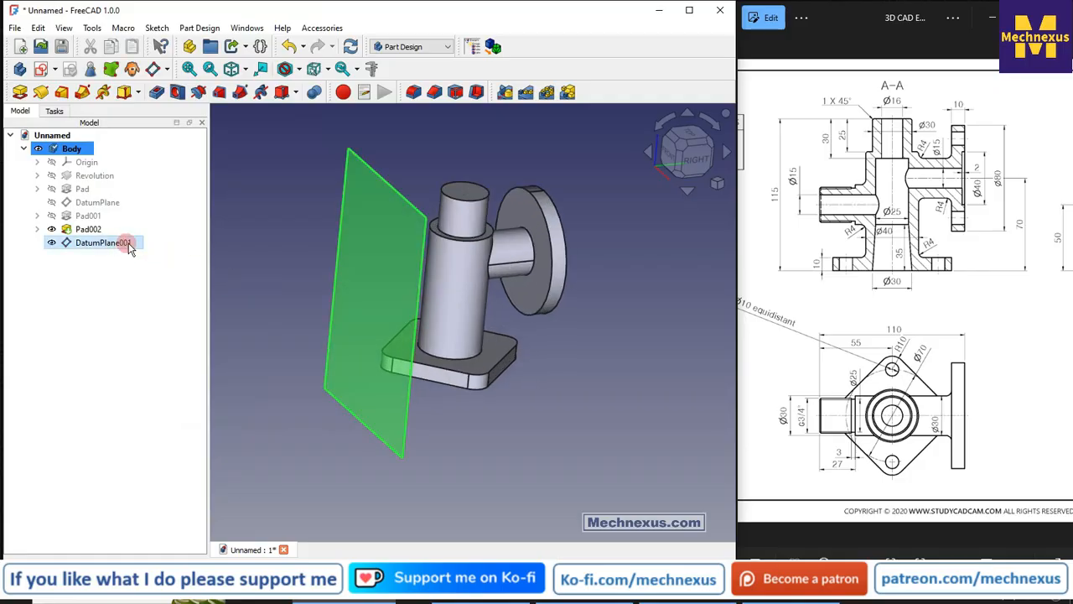
left_click(41, 70)
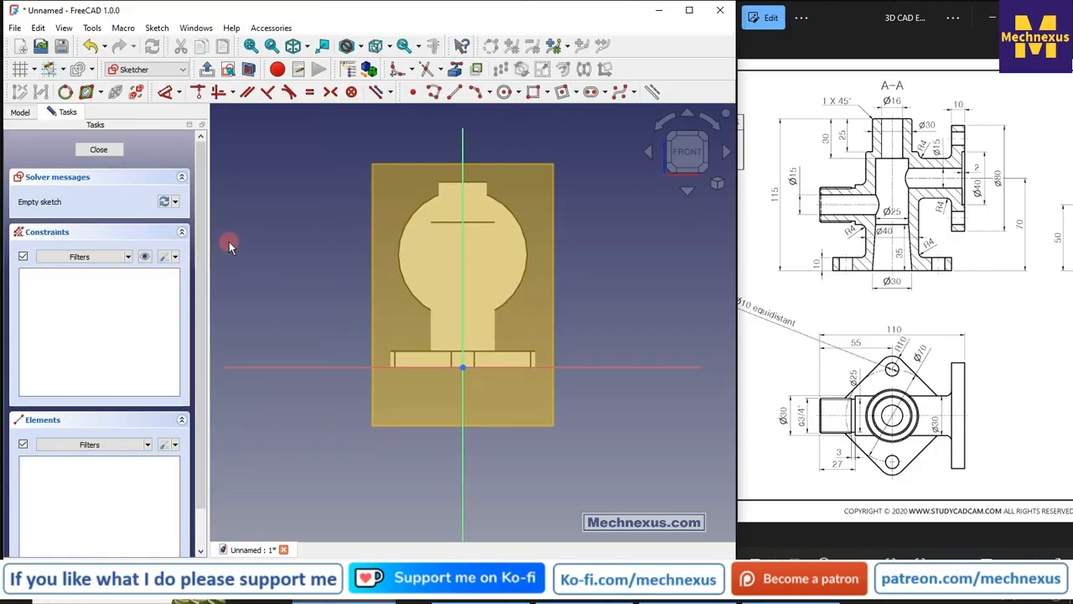
left_click(508, 92)
left_click(463, 264)
left_click(487, 295)
right_click(587, 334)
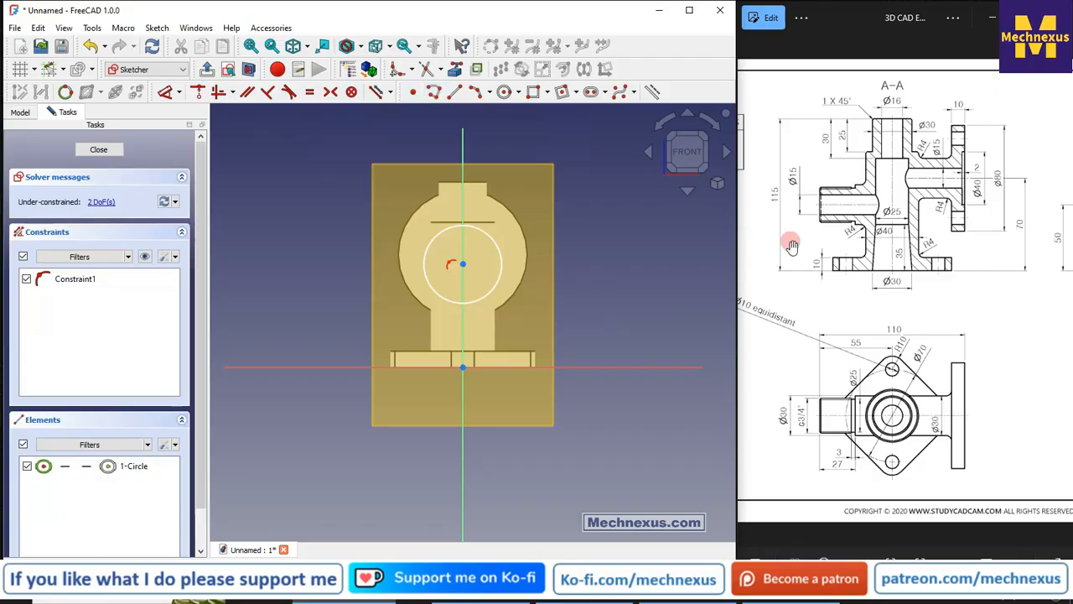
Constrain the branch circle's diameter to 30 mm
left_click(197, 93)
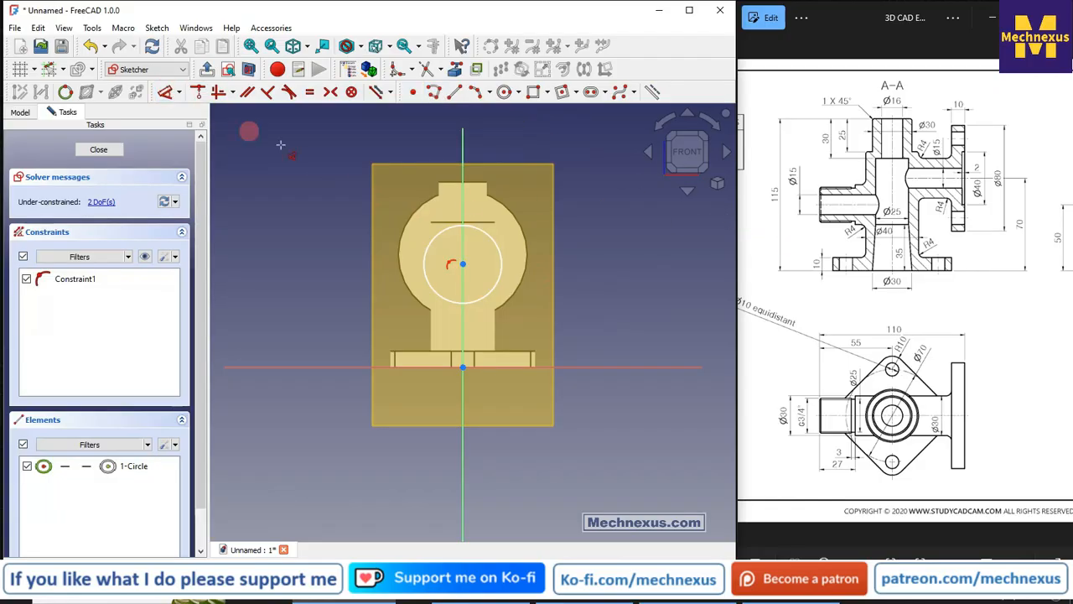
left_click(481, 233)
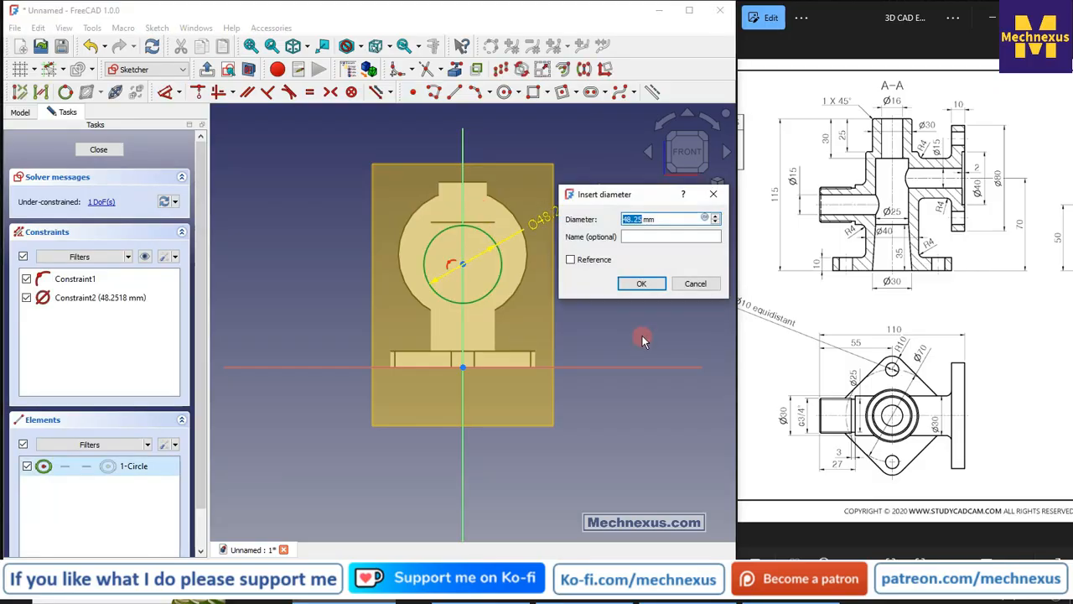
type("30")
key("Return")
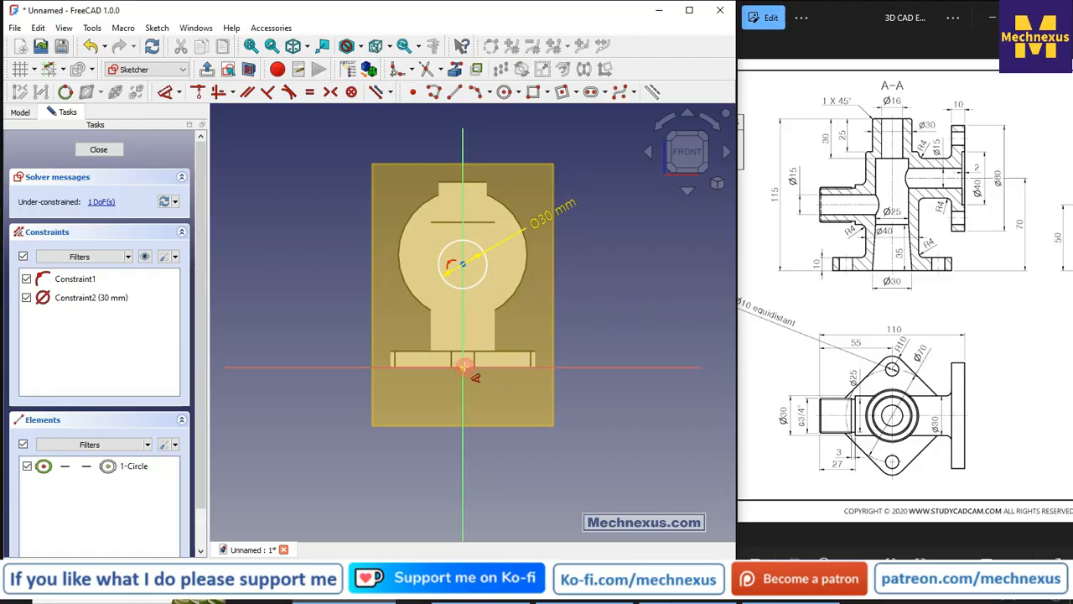
Constrain the circle's centre 50 mm vertically above the sketch origin and close the sketch
left_click(464, 367)
left_click(463, 265)
left_click_drag(449, 257, 329, 296)
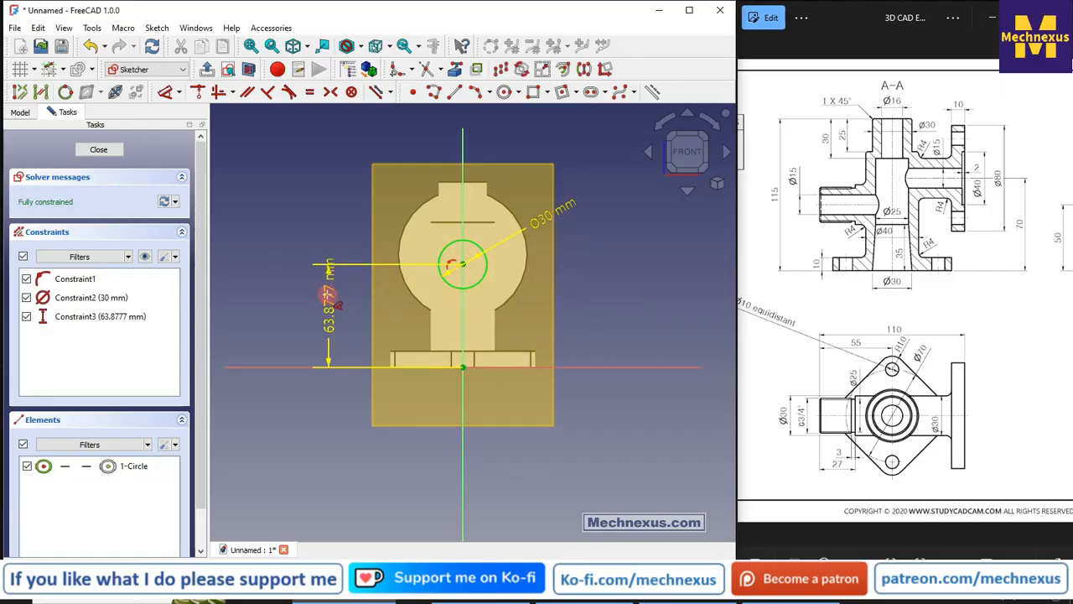
type("50")
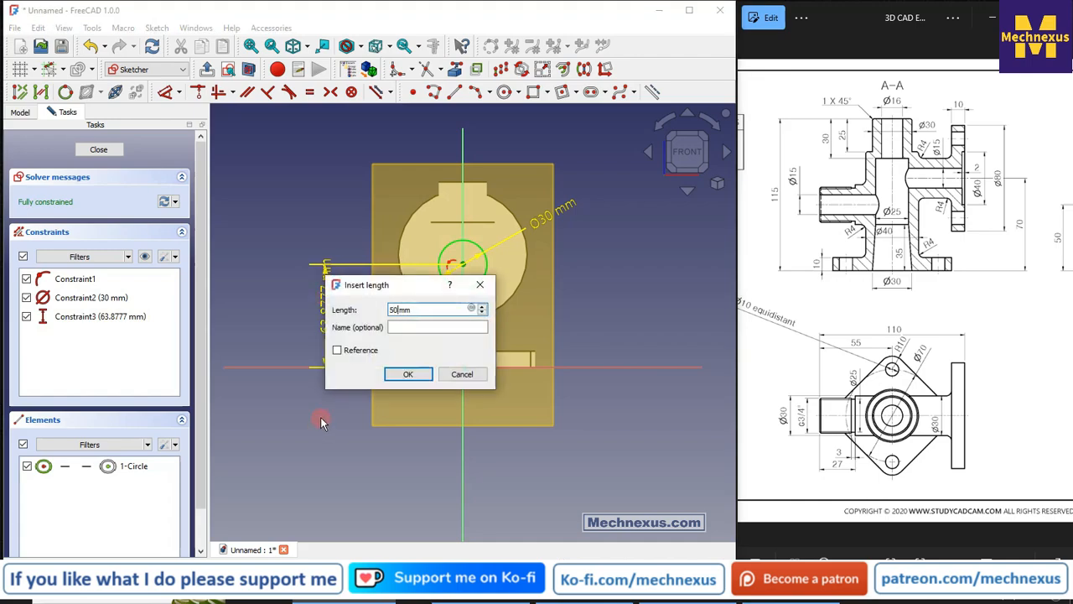
key("Return")
left_click(96, 150)
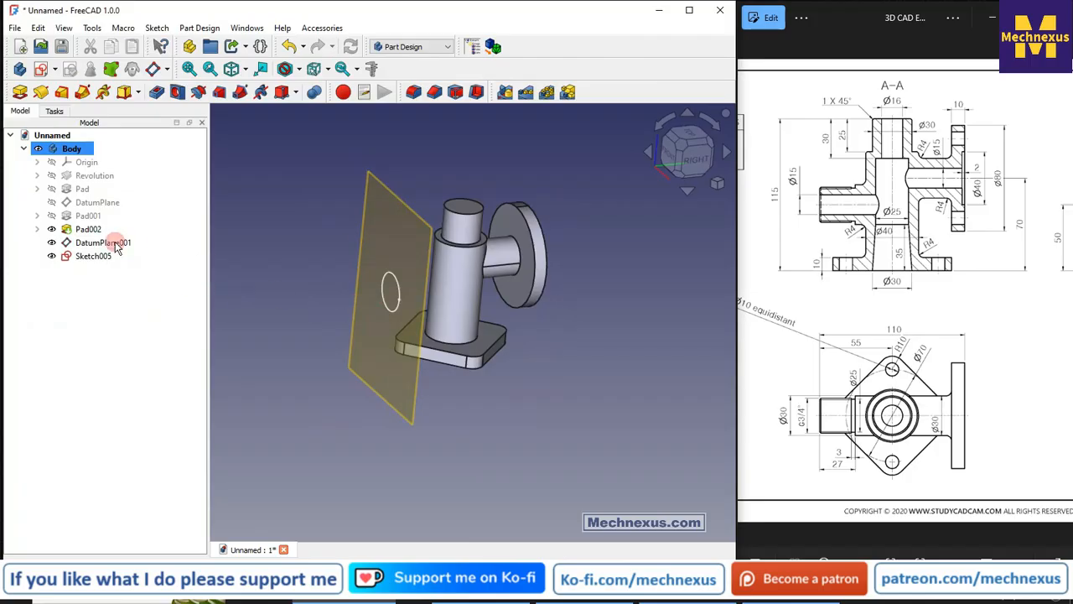
Hide the datum plane and pad the 30 mm circle in the reversed direction up to the column's cylindrical face
left_click(109, 243)
key("space")
left_click(95, 261)
left_click(20, 91)
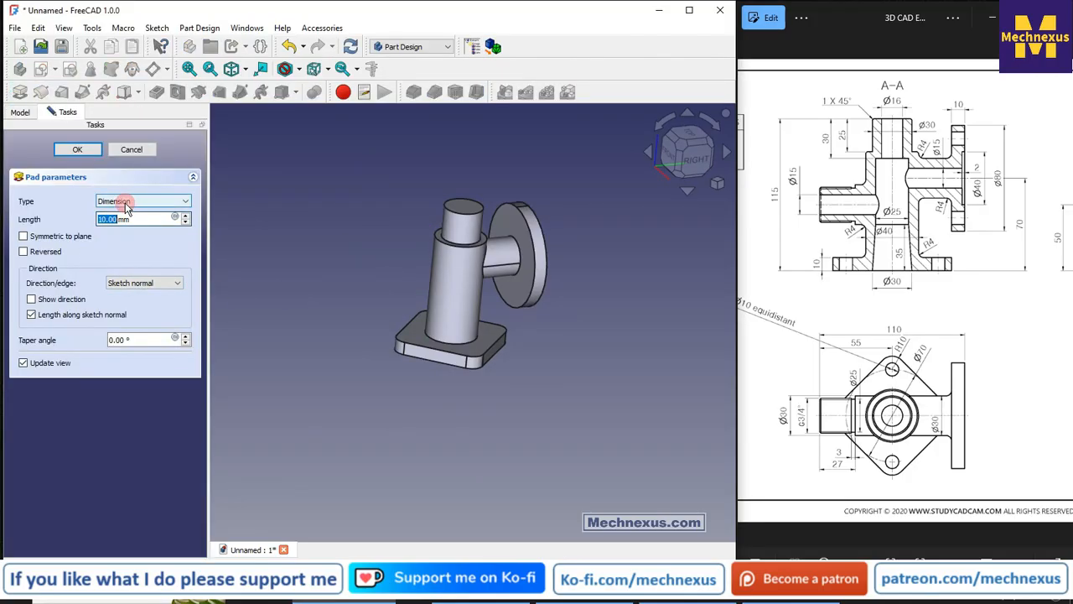
left_click(128, 202)
left_click(126, 238)
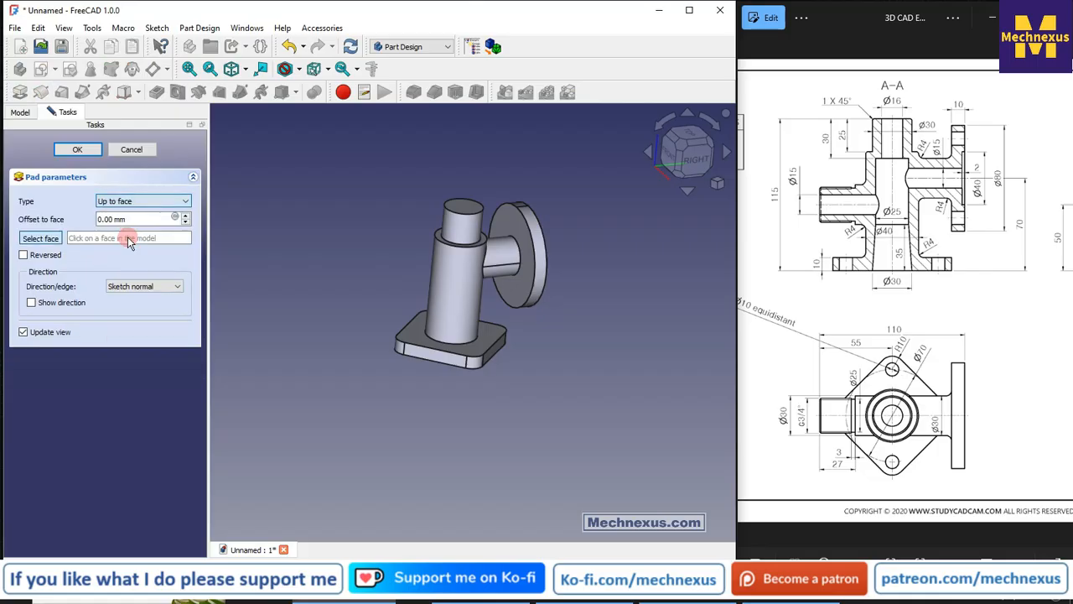
left_click(24, 256)
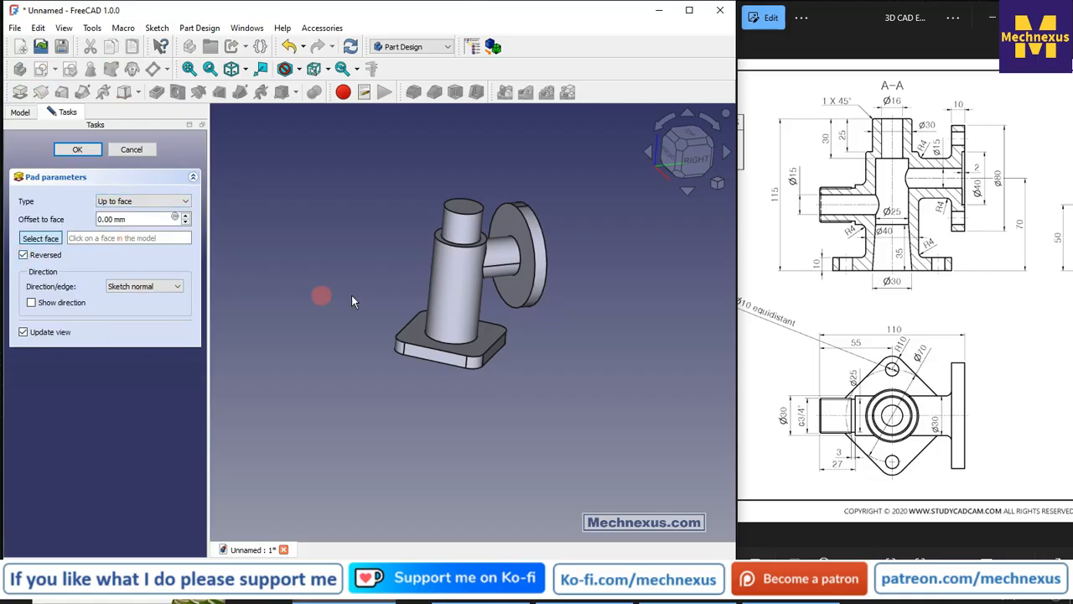
left_click(441, 292)
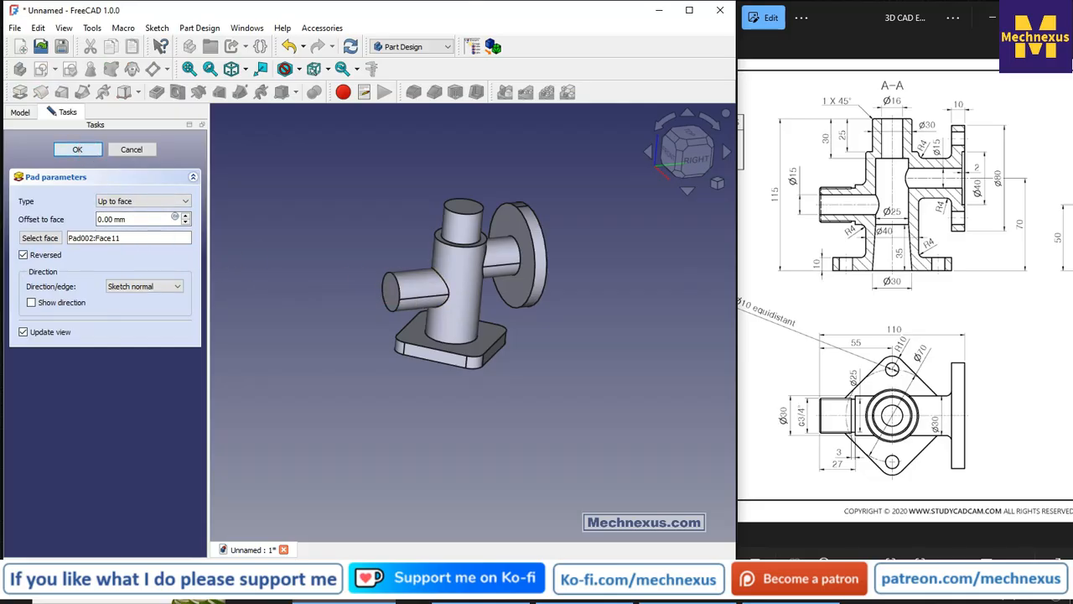
left_click(77, 149)
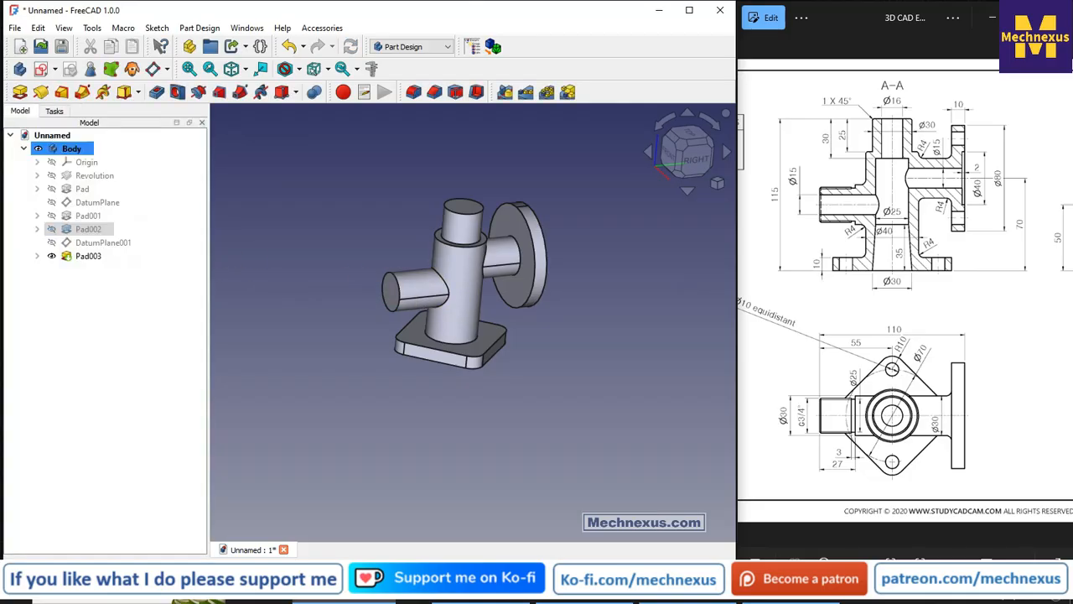
View the fitting isometrically and compare it with the section view in the reference drawing
left_click(562, 372)
key("0")
scroll(473, 276, "up", 3)
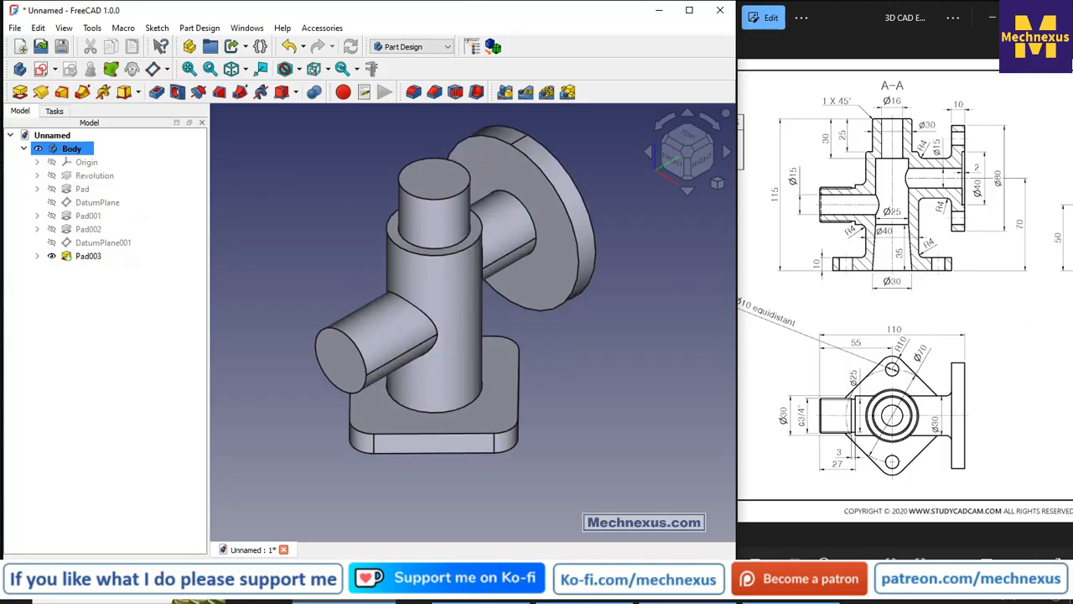
left_click(793, 321)
left_click(890, 555)
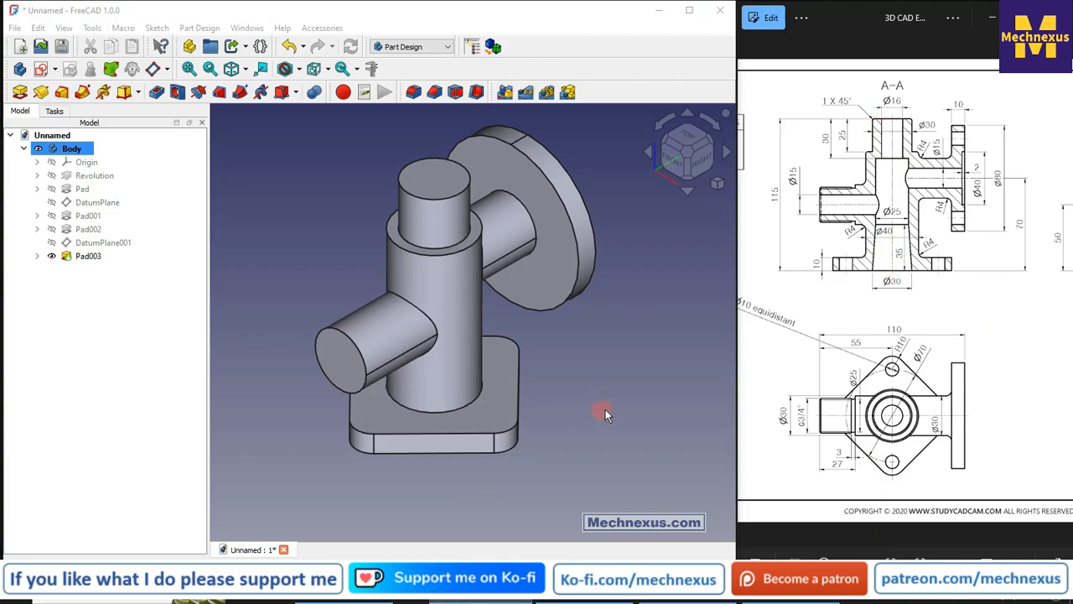
left_click(545, 378)
scroll(370, 269, "down", 3)
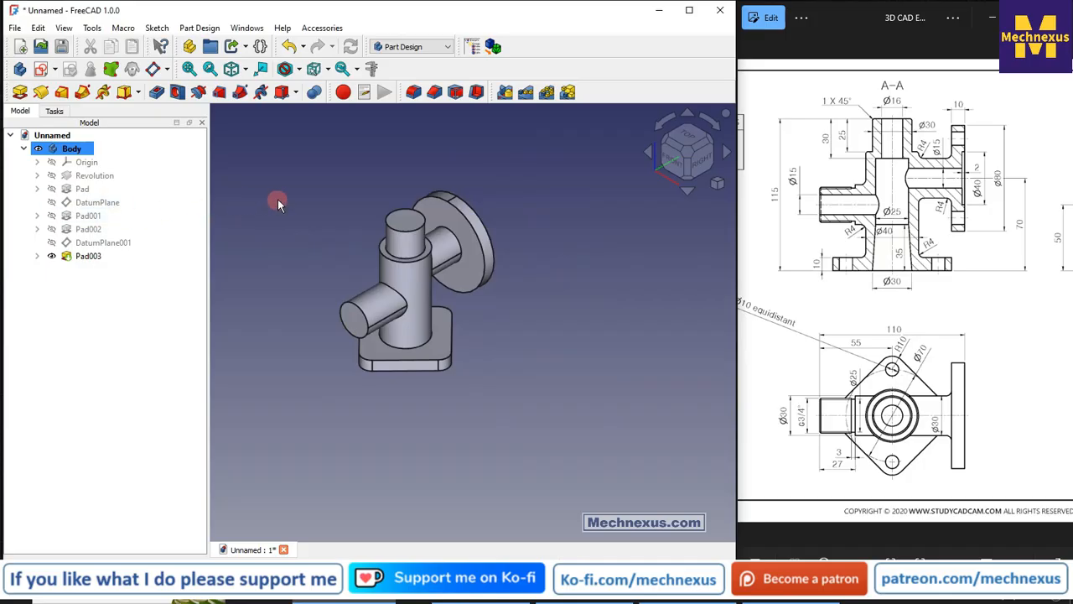
Show the body's origin planes and start a new sketch on the YZ-plane
left_click(84, 161)
key("space")
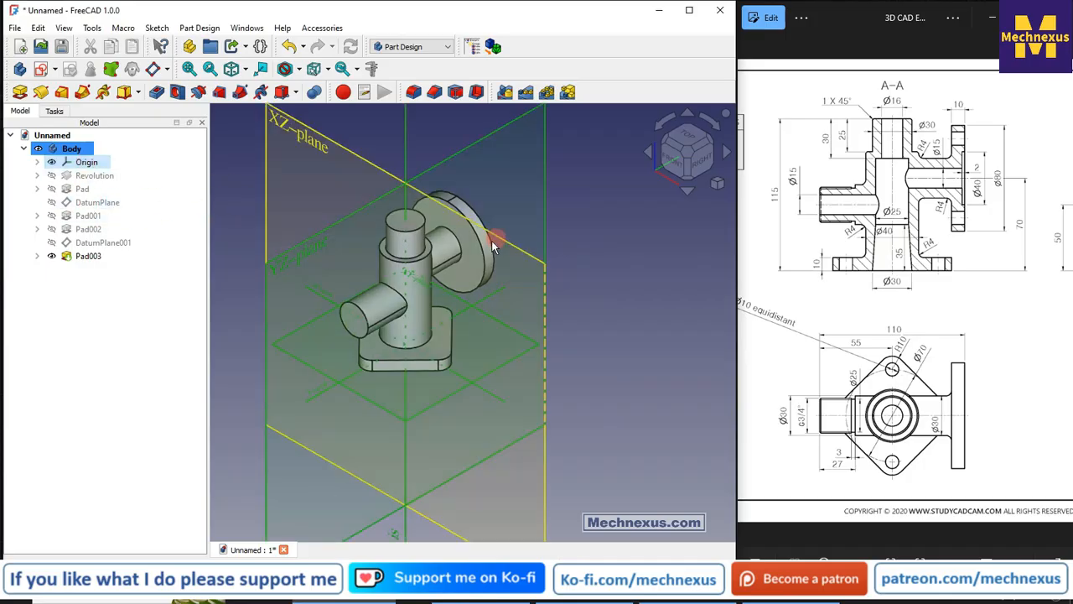
scroll(496, 239, "down", 3)
left_click(642, 257)
left_click(410, 220)
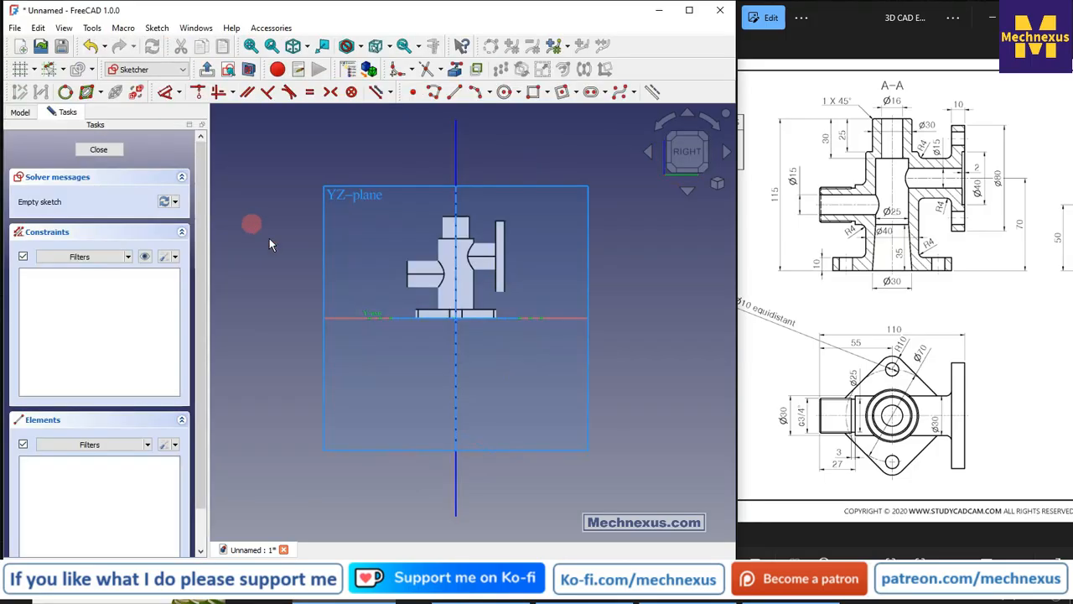
scroll(472, 279, "up", 3)
scroll(468, 344, "down", 2)
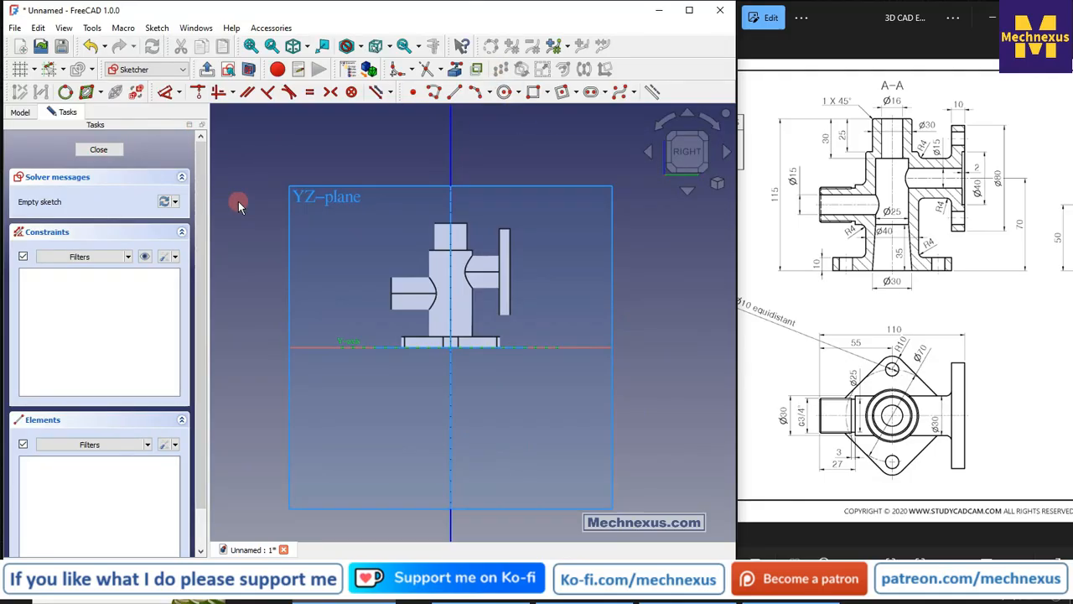
Switch the model display to wireframe and hide the body's origin planes
left_click(362, 49)
left_click(382, 93)
scroll(347, 282, "up", 2)
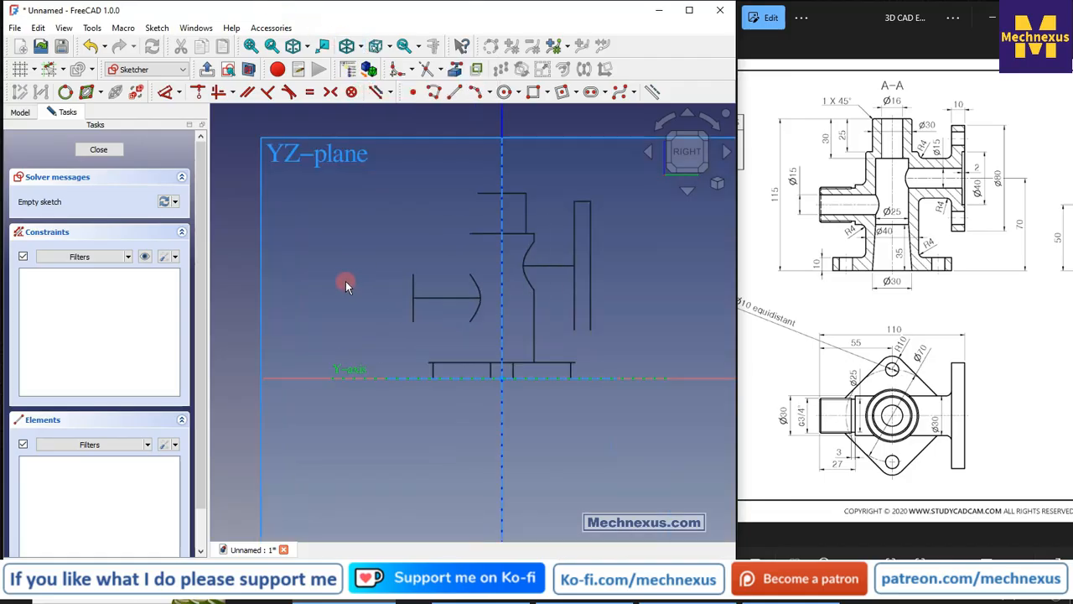
left_click(20, 111)
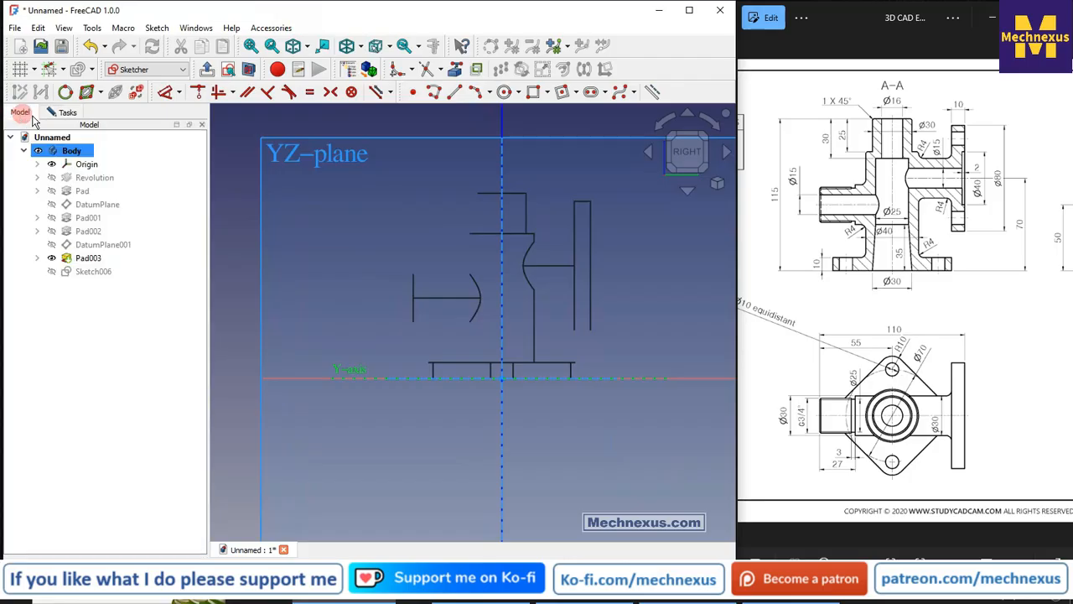
left_click(53, 165)
scroll(408, 262, "down", 2)
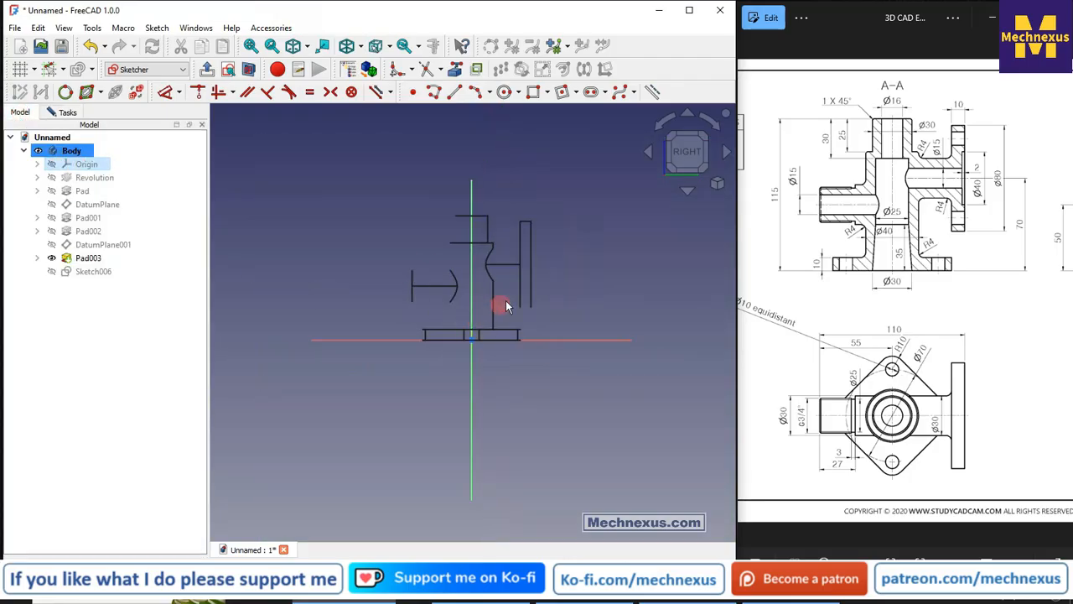
scroll(508, 270, "up", 3)
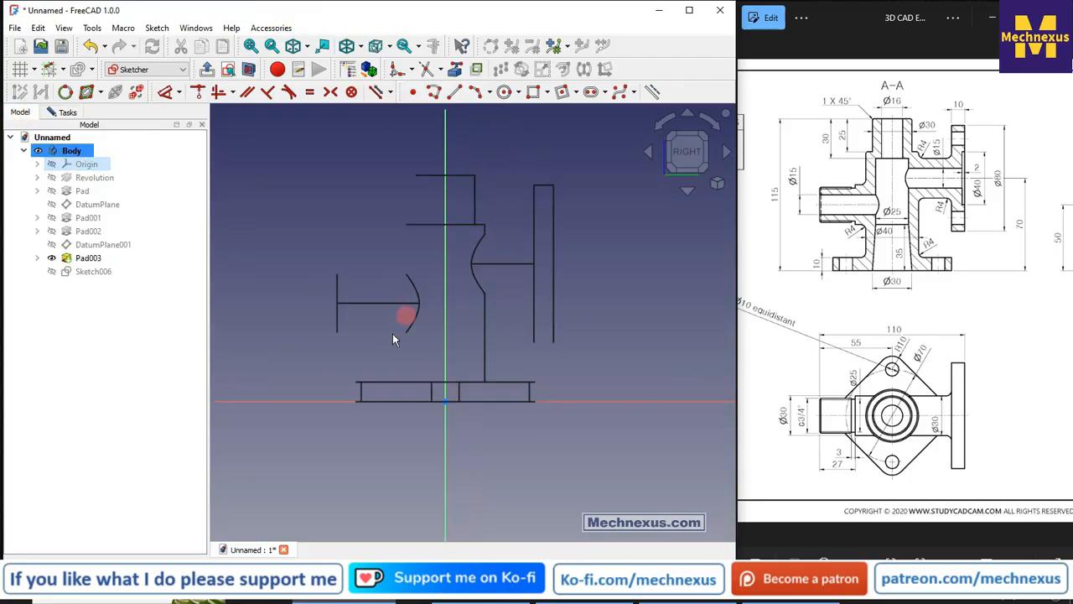
Sketch a closed stepped polyline from the origin along the vertical axis, with a base about 28 mm wide and a slanted lower side
left_click(432, 94)
left_click(445, 400)
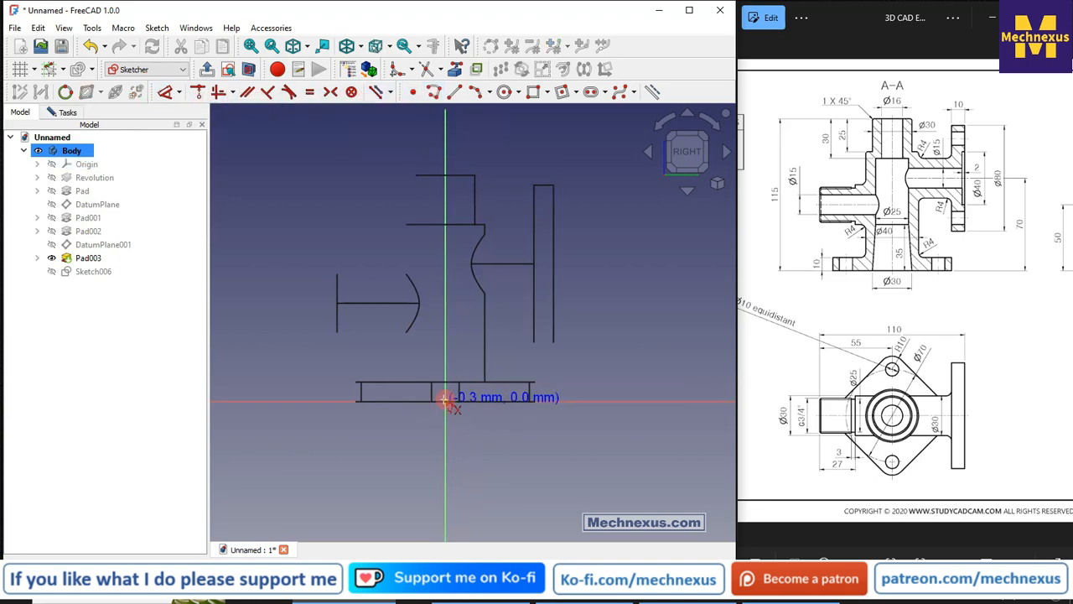
left_click(501, 406)
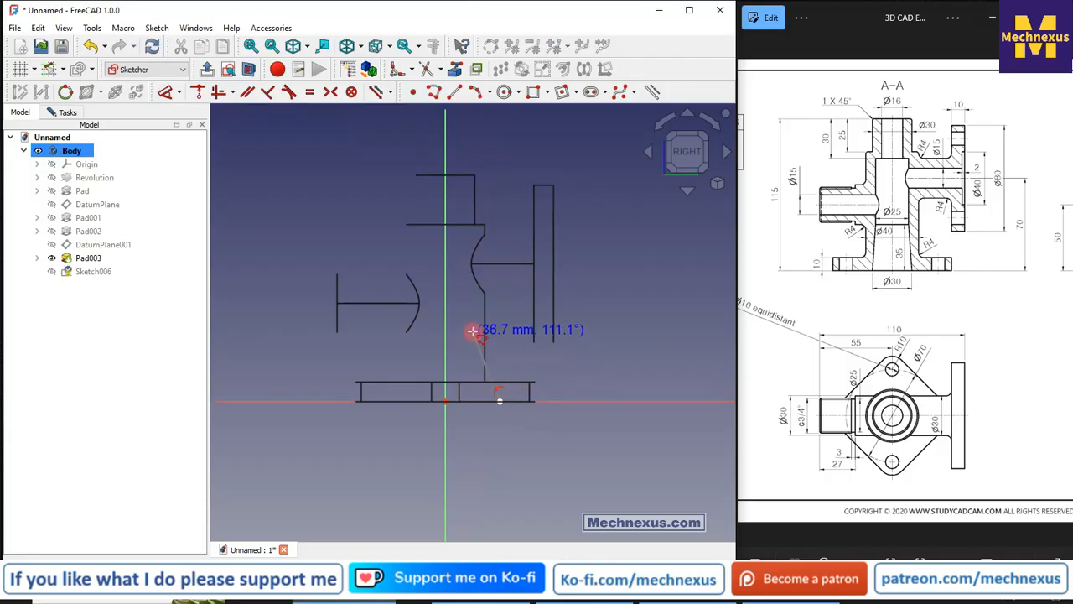
left_click(474, 334)
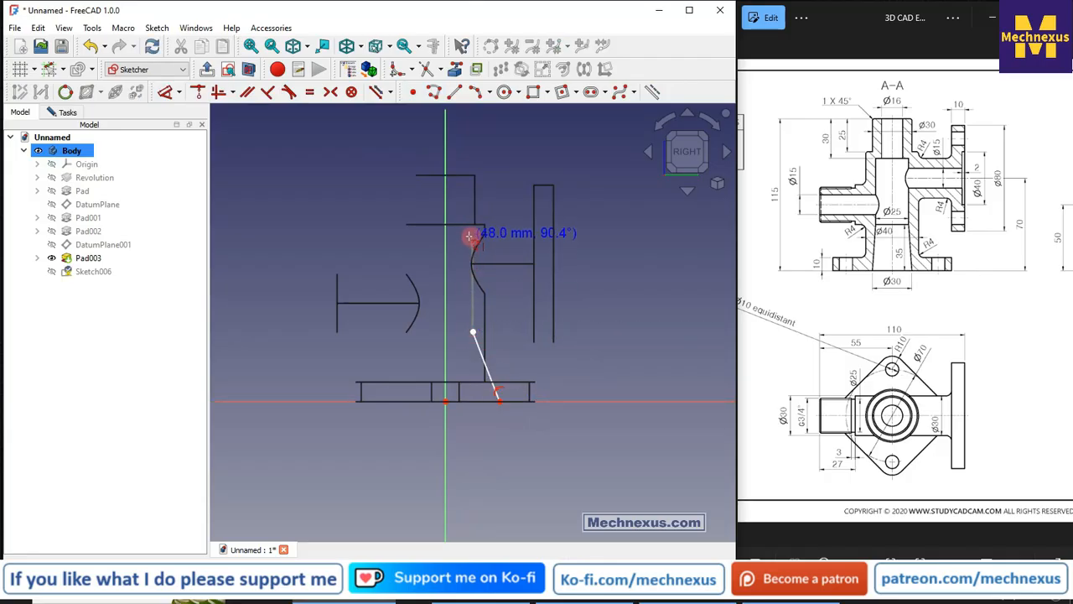
left_click(473, 233)
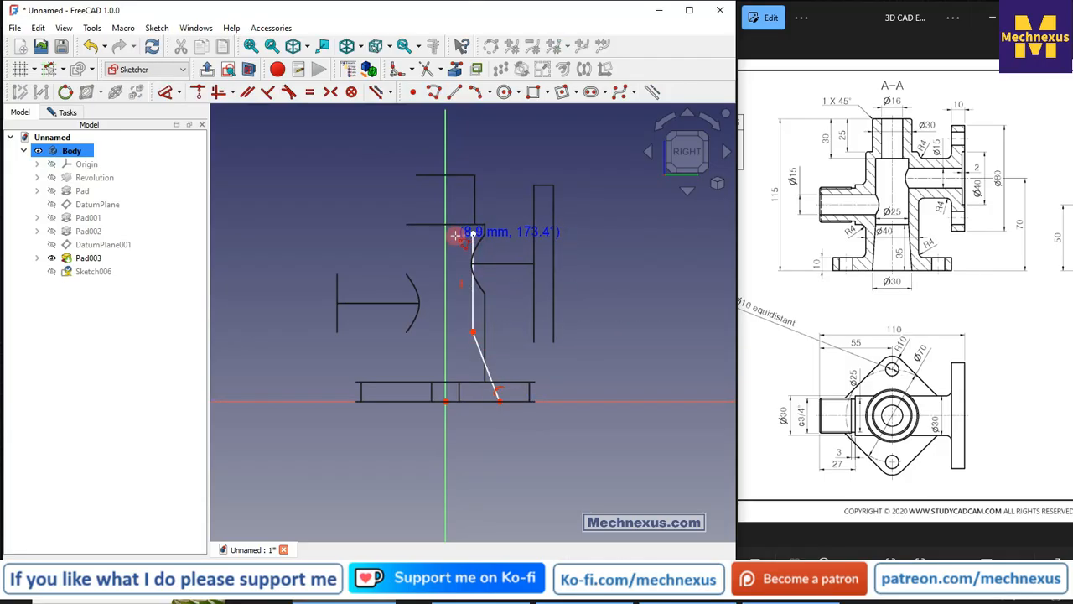
left_click(459, 234)
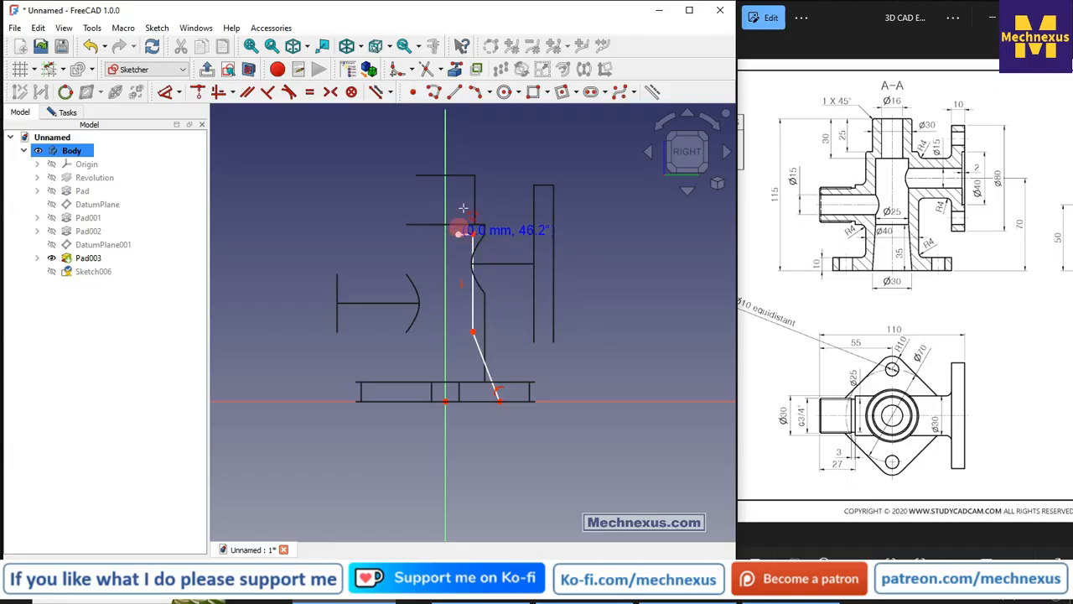
left_click(446, 145)
left_click(446, 400)
middle_click_drag(522, 372, 484, 402)
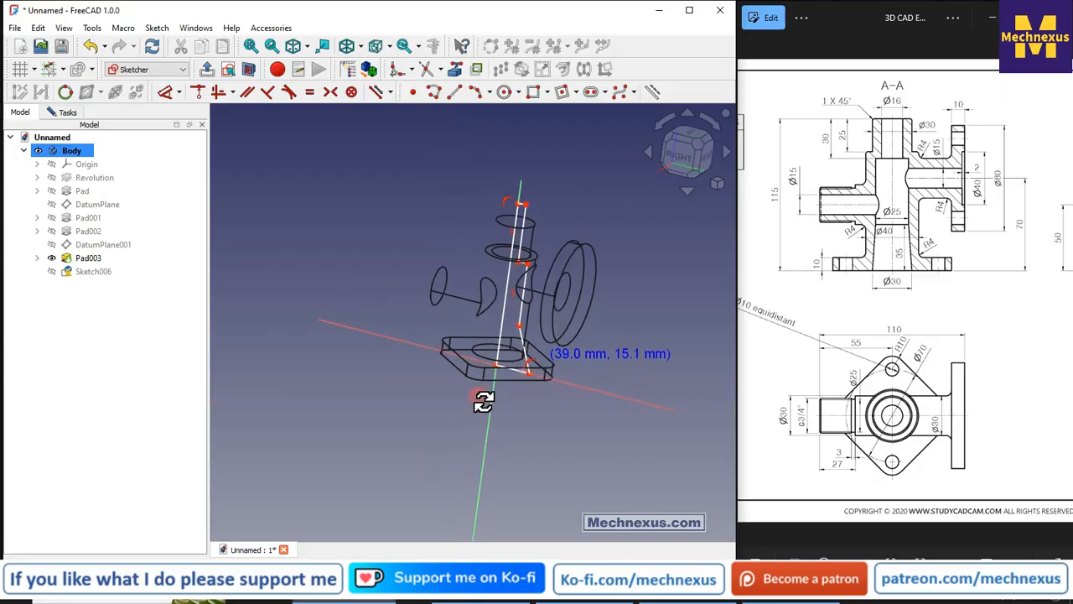
left_click(686, 153)
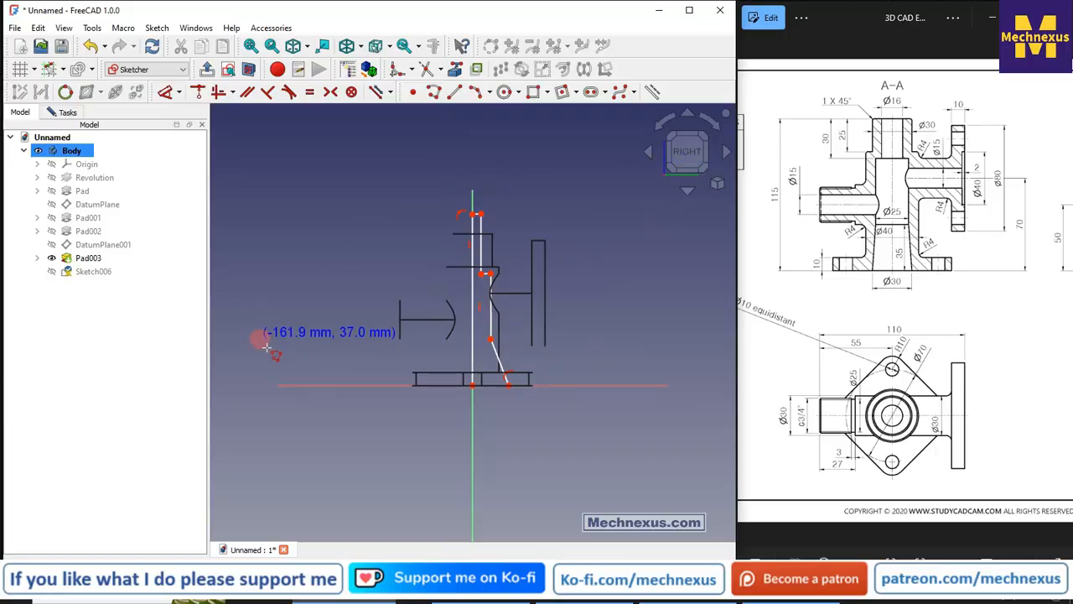
scroll(398, 384, "up", 2)
Dimension the profile's base width from the origin as 15 mm and place the label outside the extension lines
left_click(168, 92)
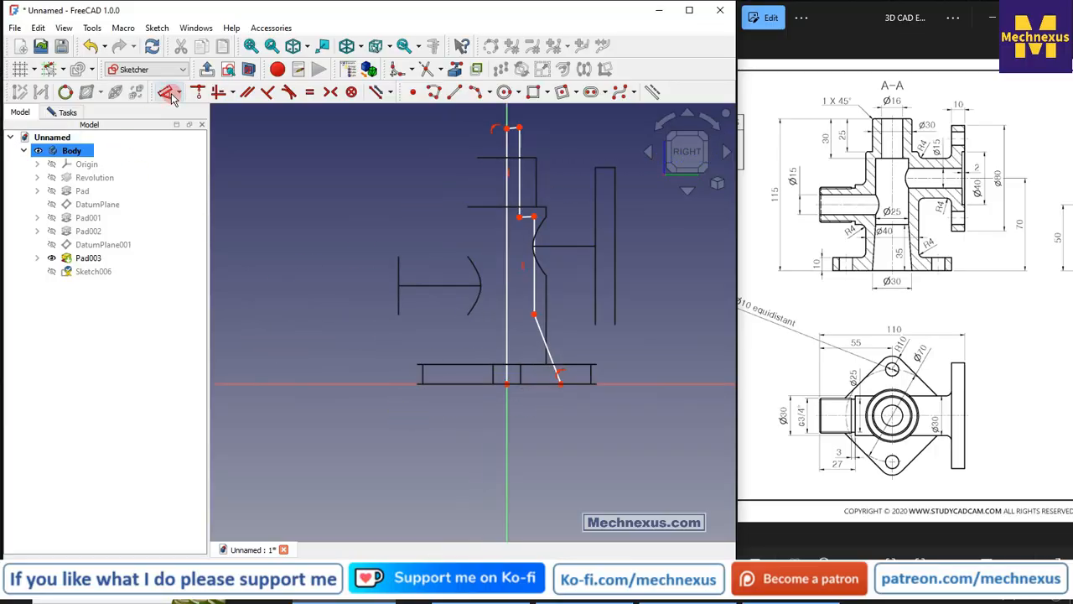
left_click(506, 384)
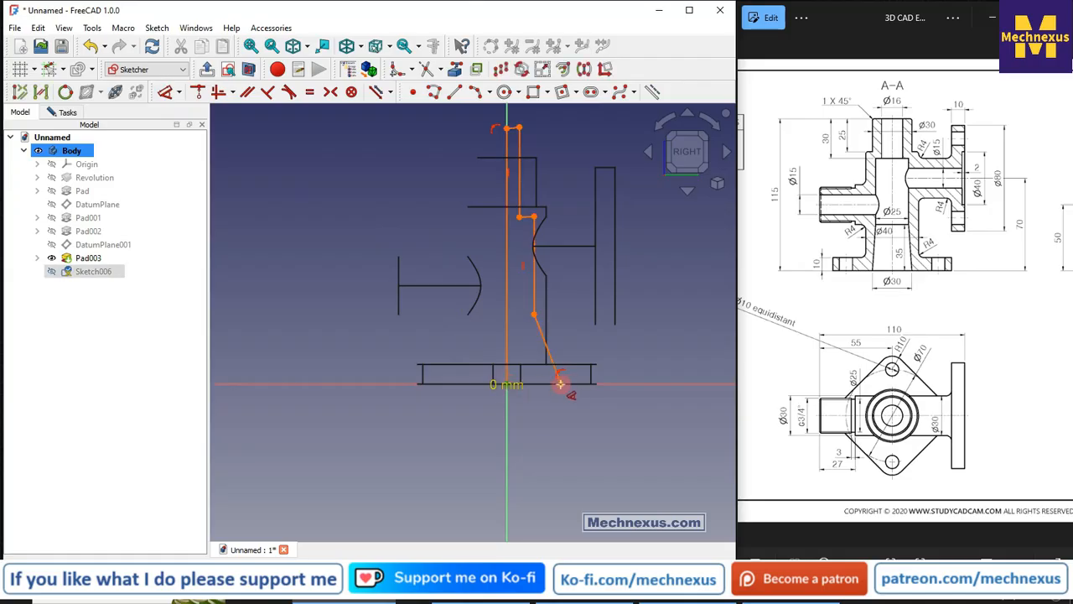
left_click(561, 384)
left_click(553, 429)
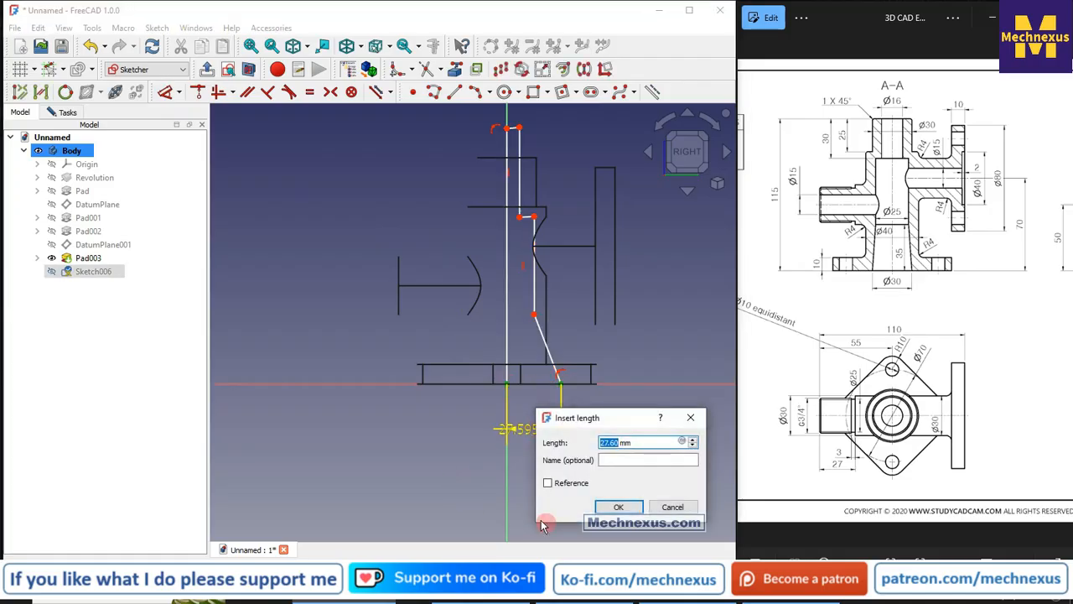
key("Return")
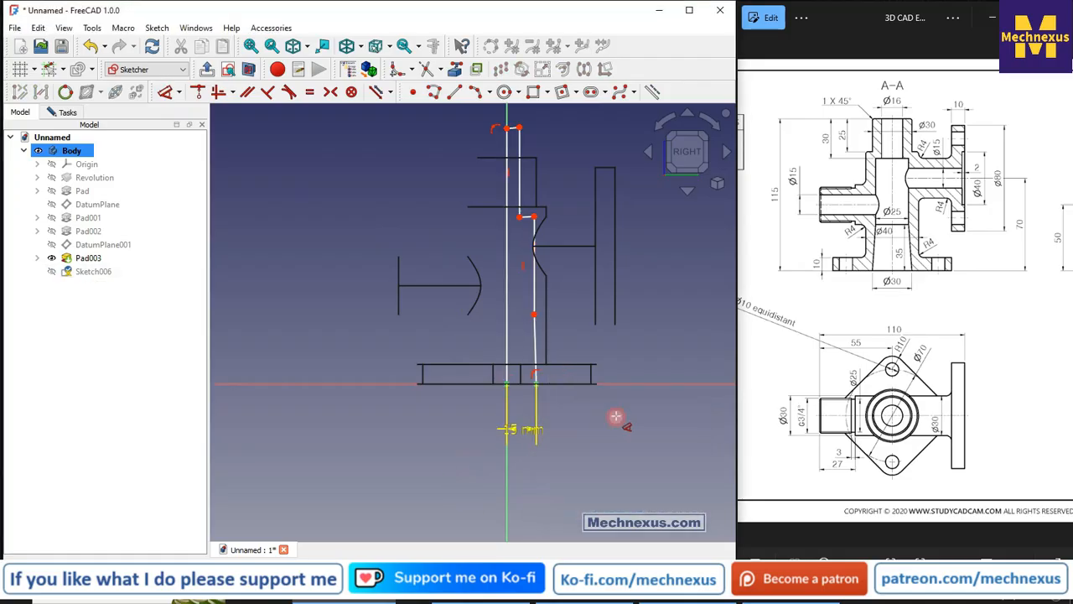
key("Escape")
left_click_drag(527, 430, 603, 434)
Set the distance from the vertical axis to the slanted line's upper end to 12.5 mm
scroll(537, 384, "up", 3)
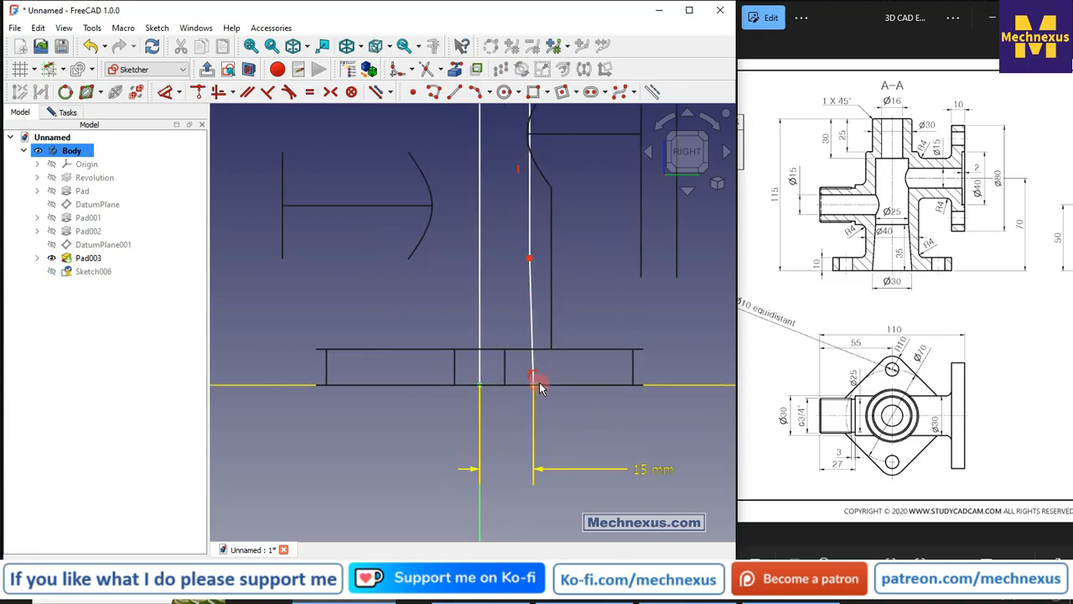
left_click(480, 275)
left_click(530, 258)
left_click(506, 295)
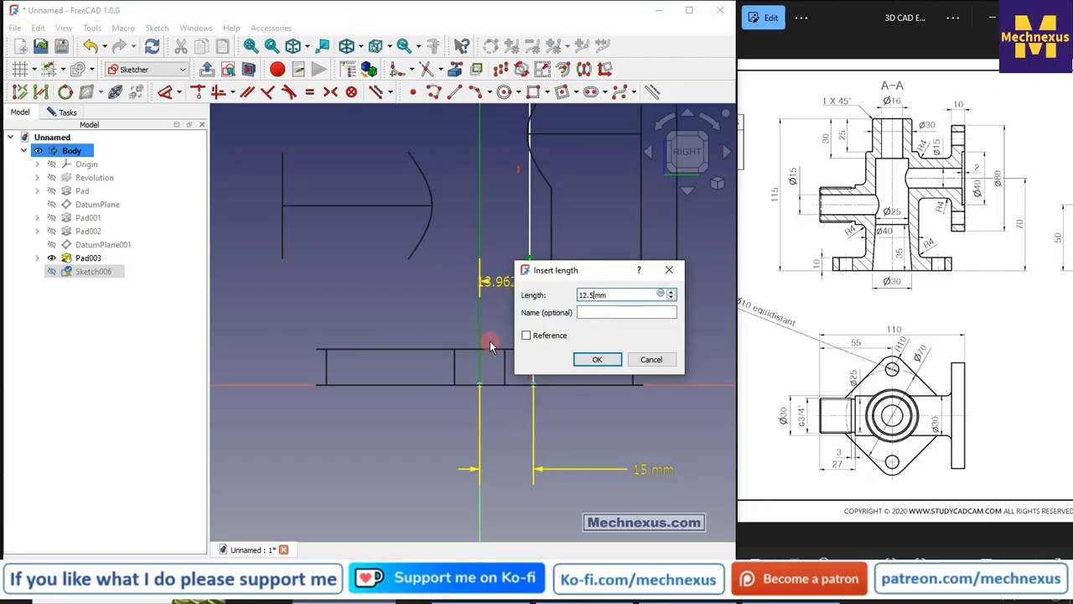
key("Return")
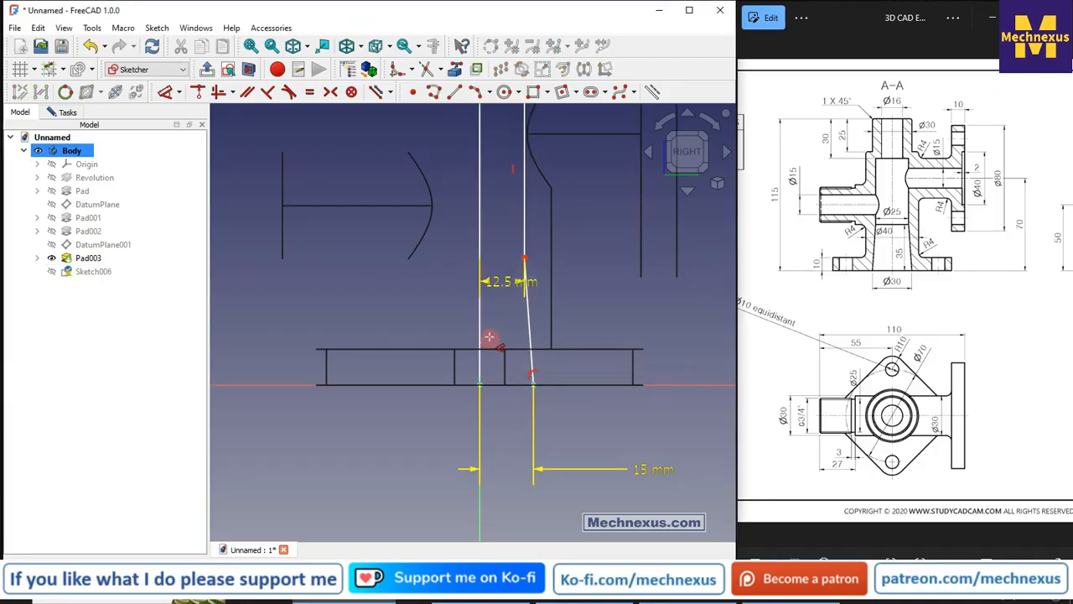
Set the slanted line's vertical height to 35 mm and move the 12.5 mm dimension label clear of the profile
left_click(531, 330)
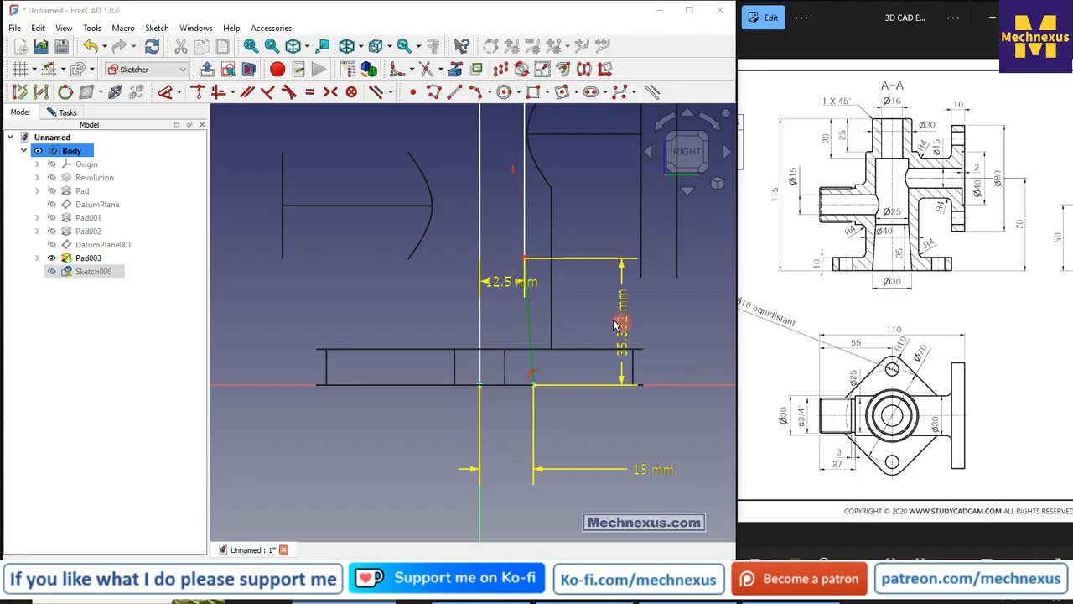
left_click(620, 318)
type("35")
key("Return")
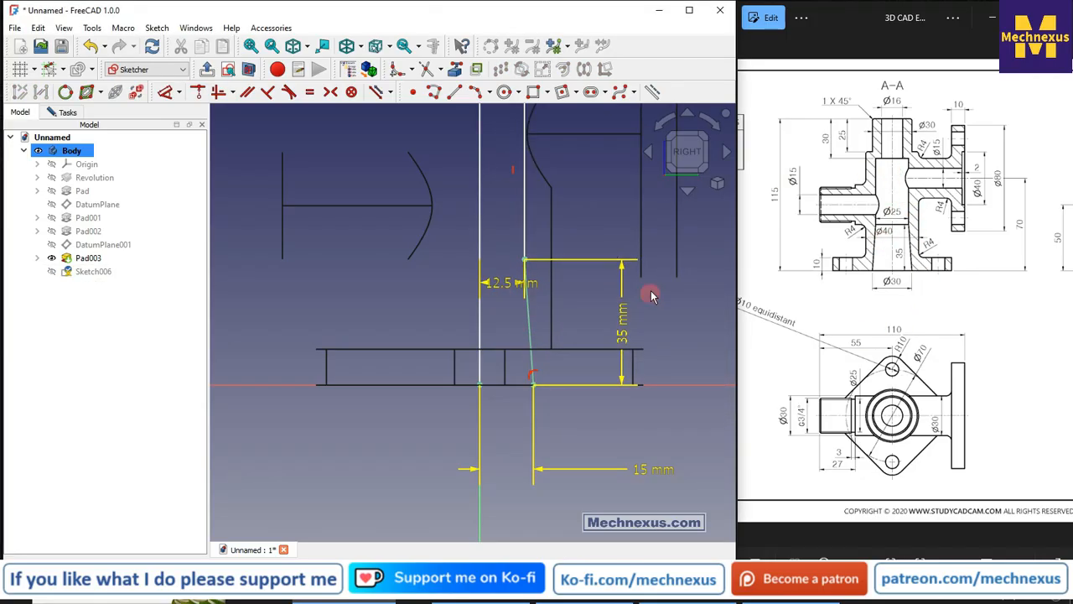
left_click_drag(529, 292, 426, 280)
left_click(391, 354)
Constrain the short top edge of the profile to be horizontal
scroll(581, 357, "down", 2)
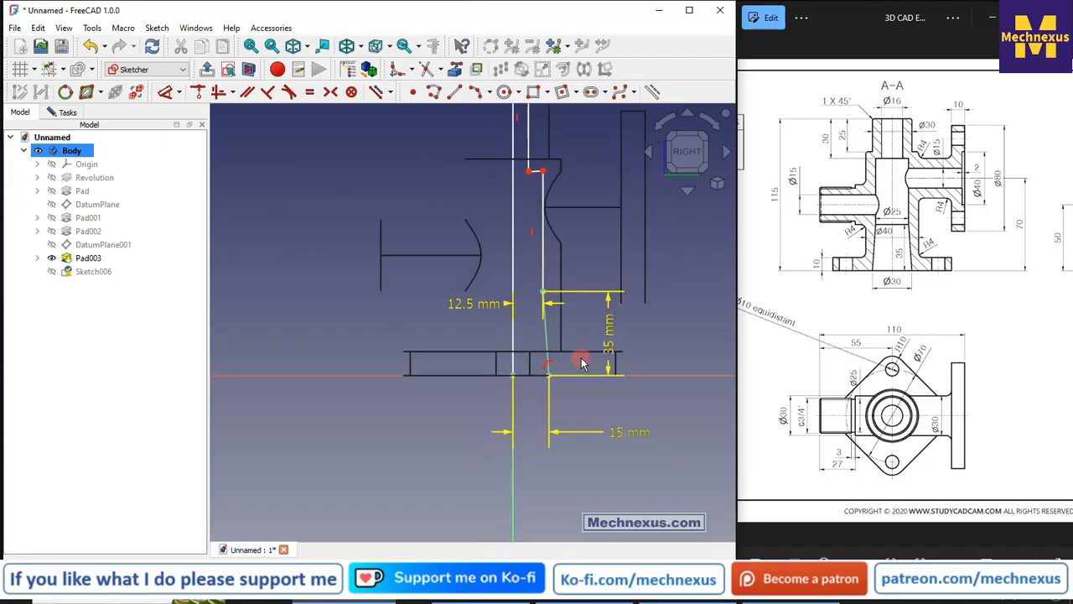
scroll(603, 353, "down", 2)
scroll(556, 187, "up", 1)
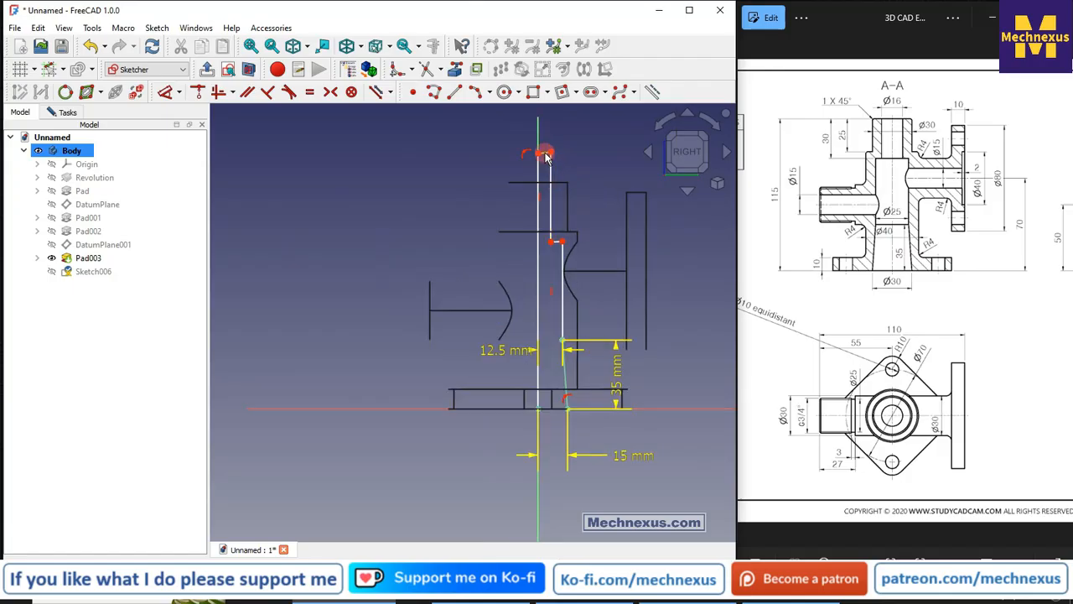
scroll(544, 153, "up", 3)
left_click(307, 153)
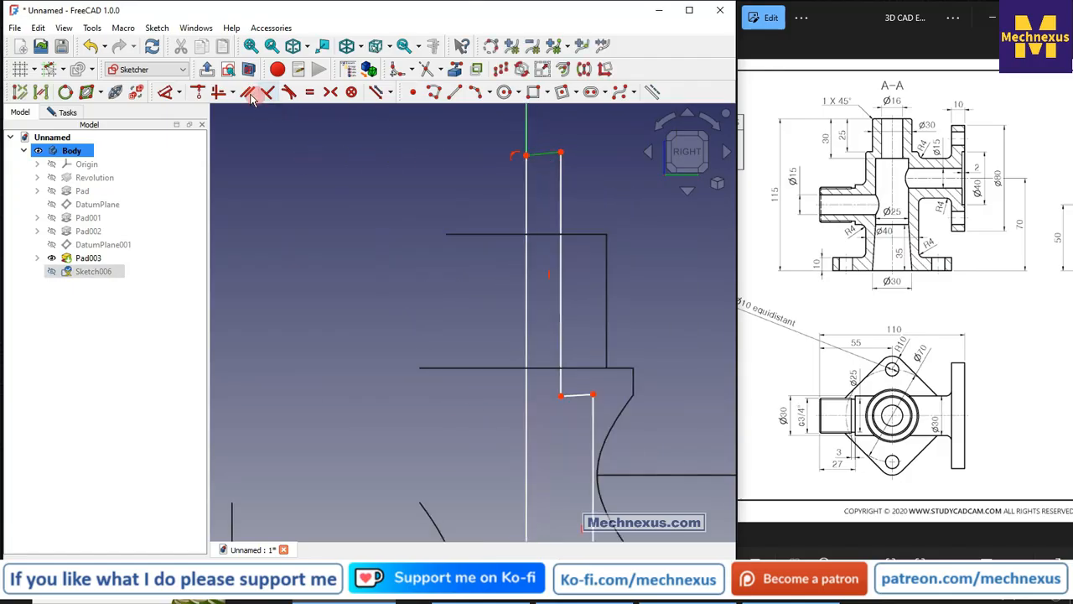
left_click(227, 156)
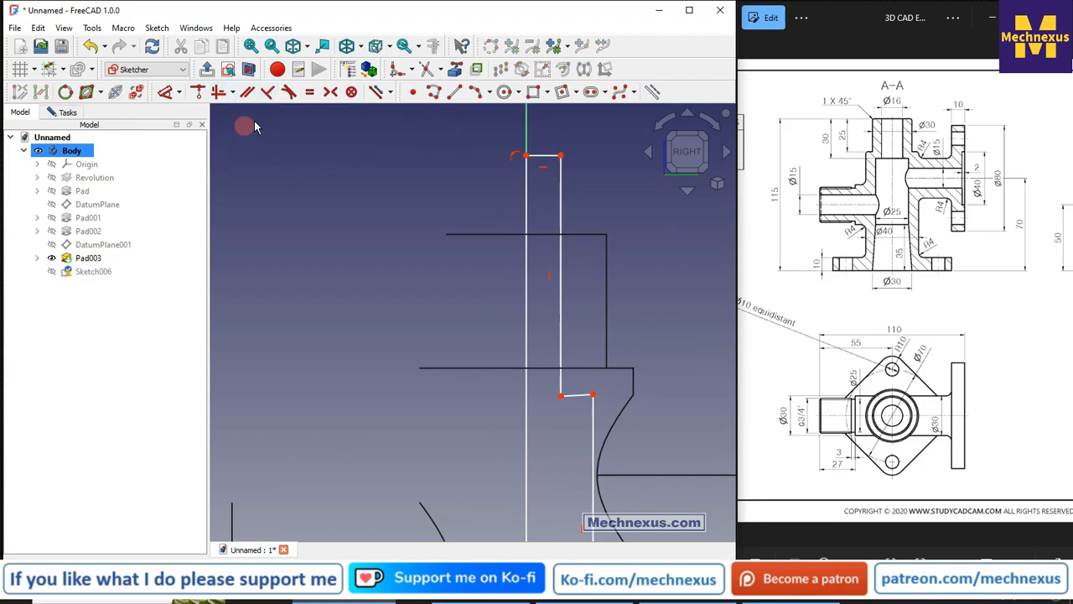
Project the top edge of the upper cylinder into the sketch and constrain the profile's top outer corner onto it
left_click(455, 70)
left_click(572, 233)
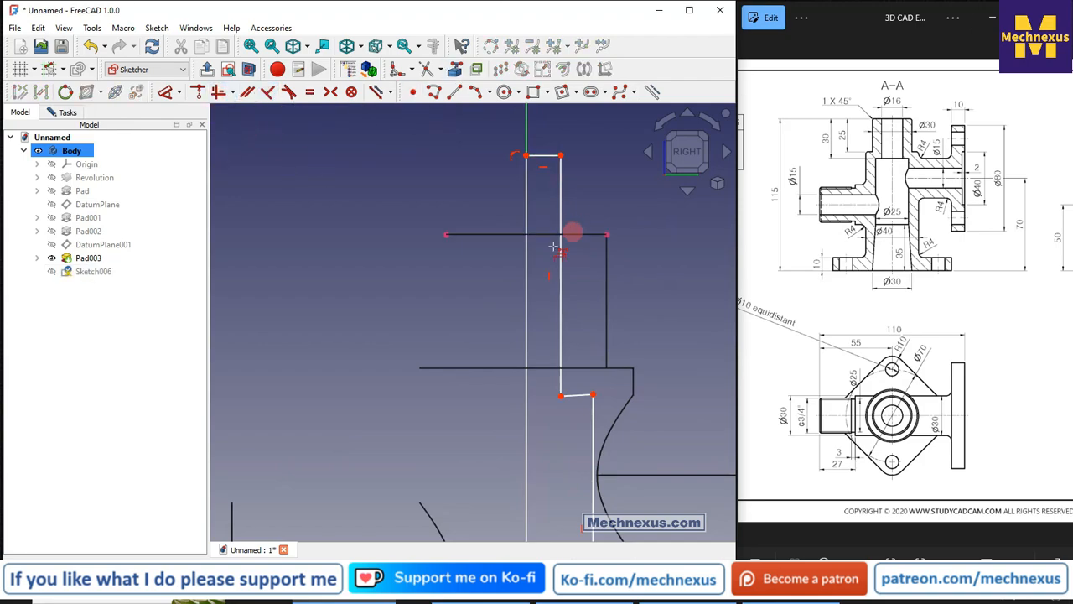
mouse_move(451, 276)
middle_mouse_down()
mouse_move(427, 328)
mouse_move(549, 137)
mouse_move(480, 216)
middle_mouse_up()
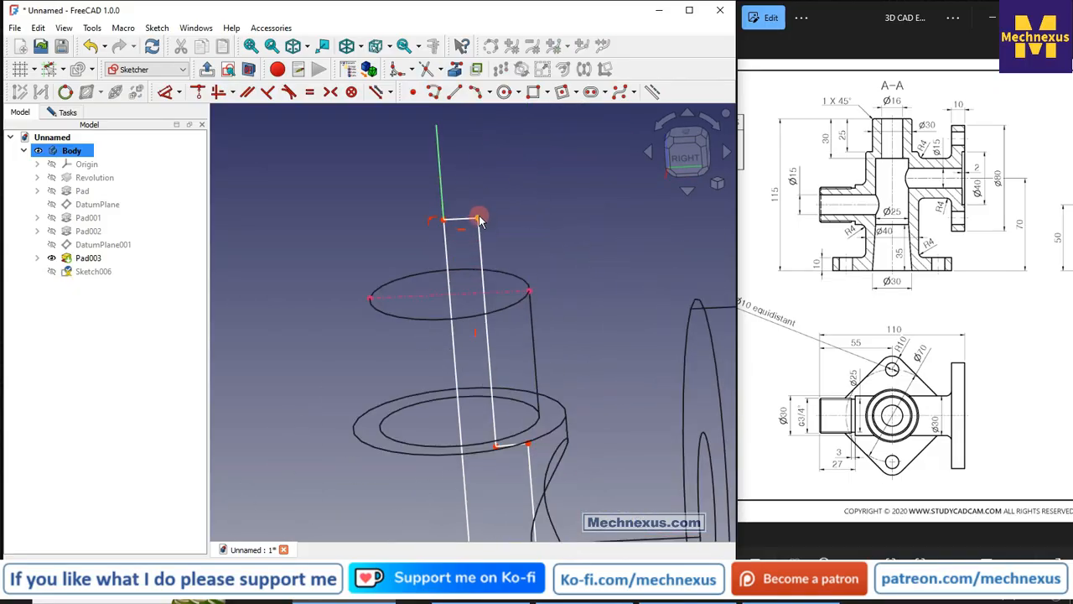
left_click(478, 220)
left_click(503, 291)
left_click(195, 91)
Set the length of the profile's short top edge to 8 mm
middle_click_drag(507, 188, 481, 305)
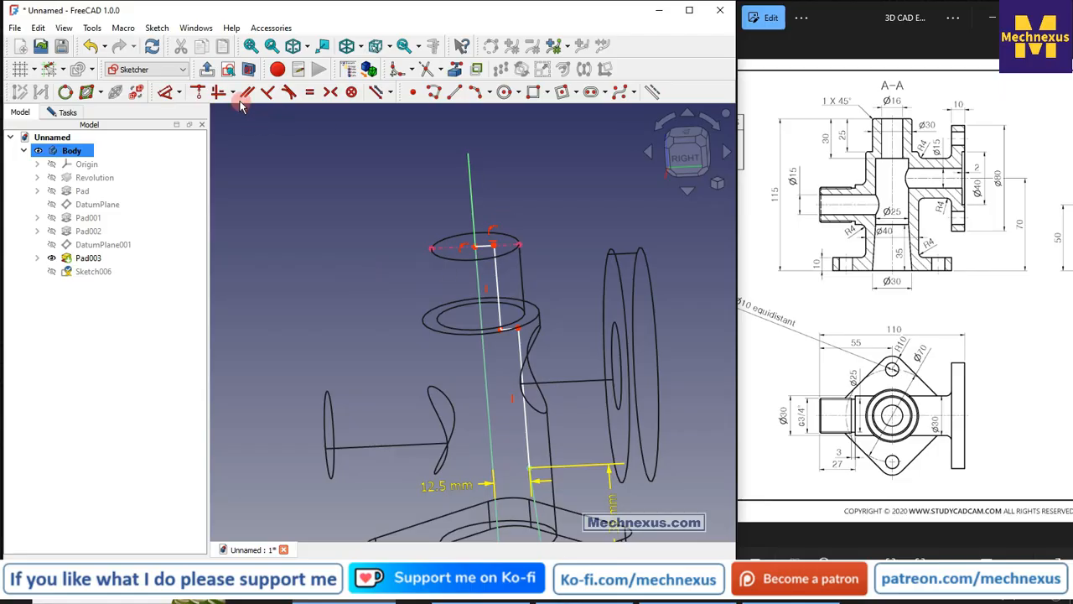
left_click(168, 92)
scroll(537, 248, "up", 2)
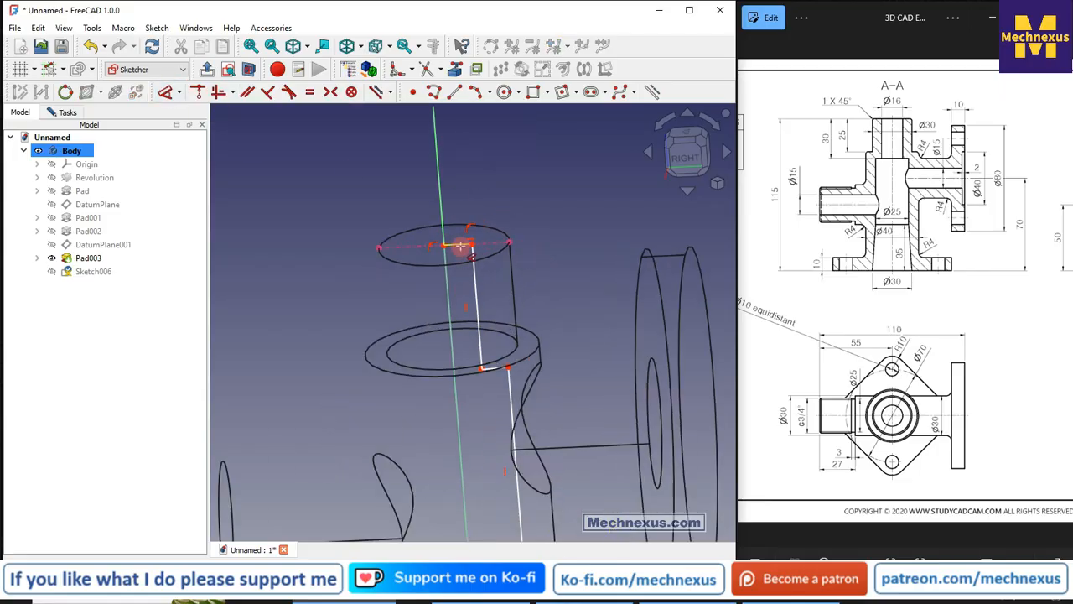
left_click(461, 234)
left_click(306, 230)
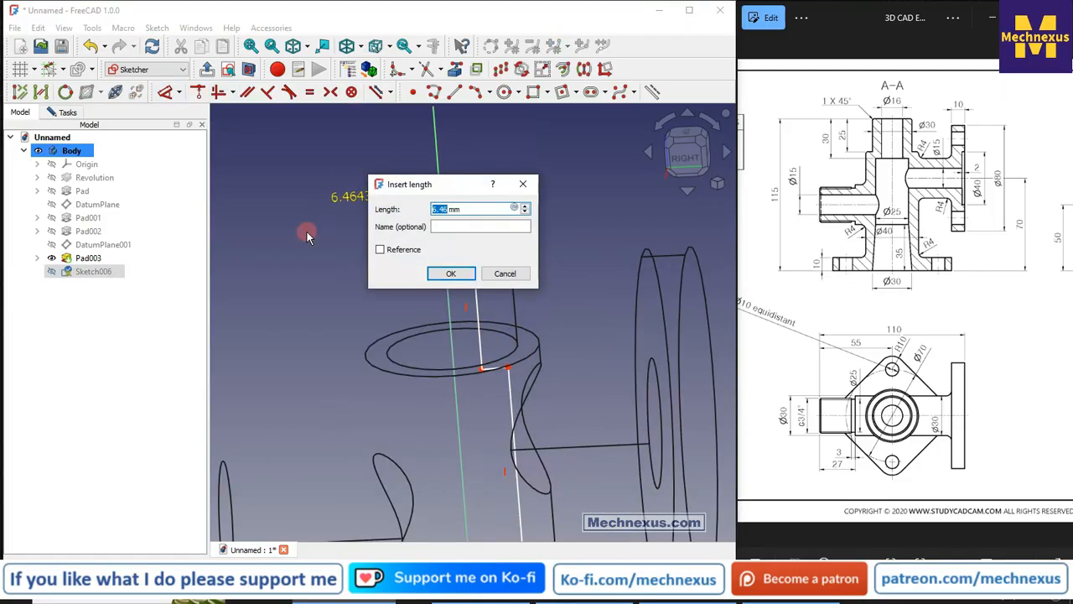
type("8")
key("Return")
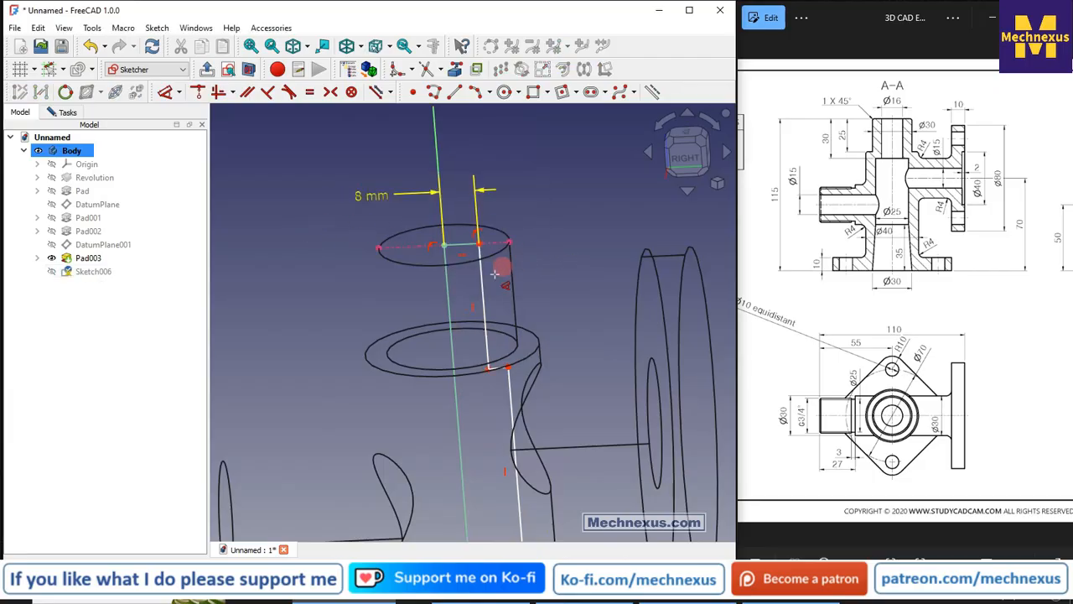
Set the length of the profile's upper vertical line to 30 mm
left_click(480, 285)
left_click(570, 283)
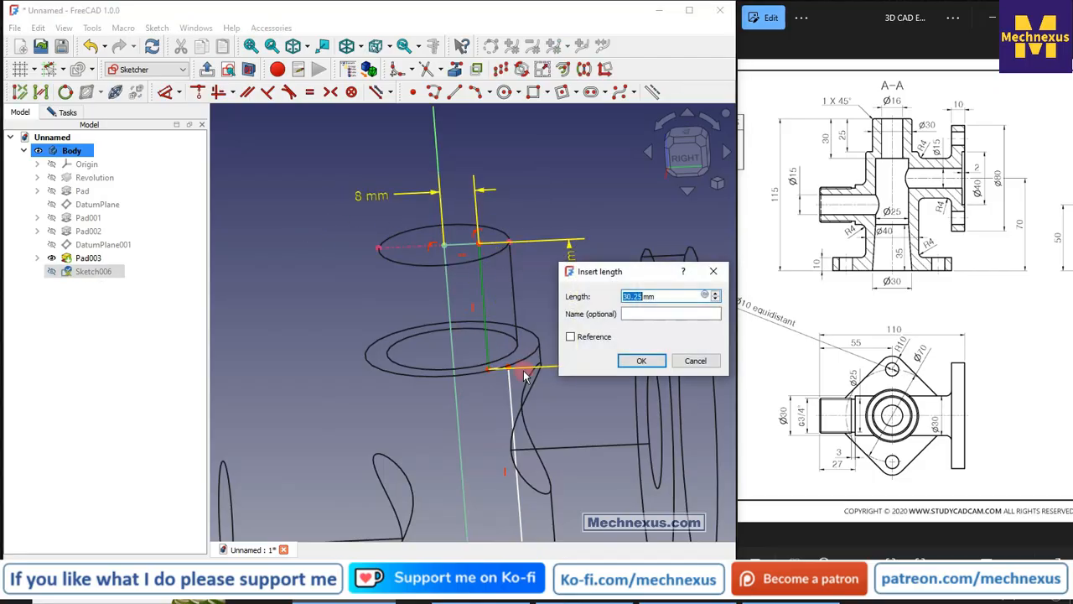
key("Return")
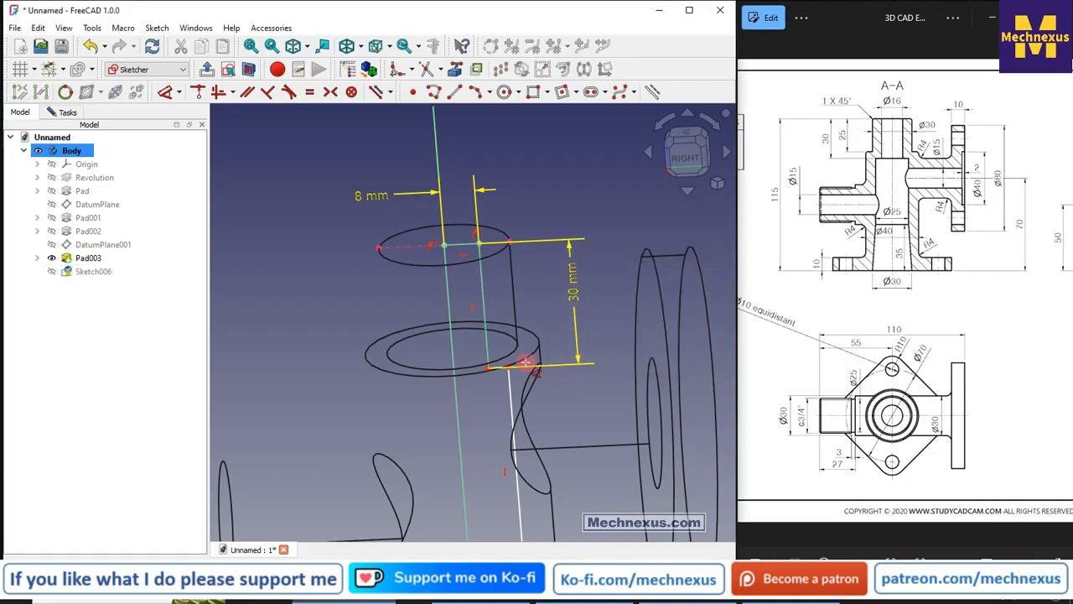
Constrain the short step line between the profile's upper and lower vertical lines to be horizontal
scroll(525, 303, "down", 2)
scroll(531, 354, "up", 1)
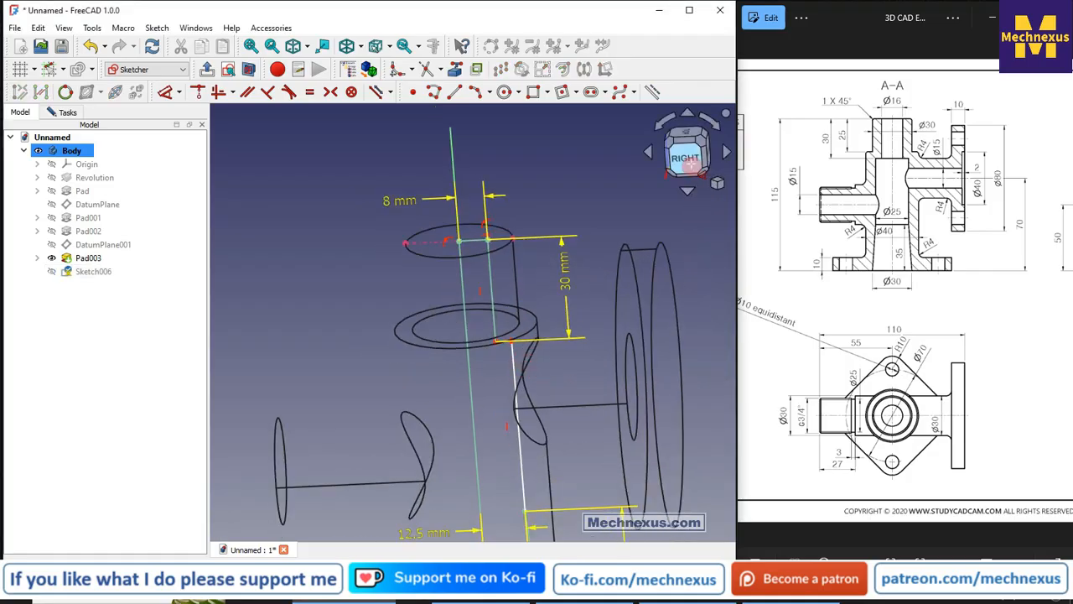
left_click(686, 154)
scroll(545, 196, "down", 2)
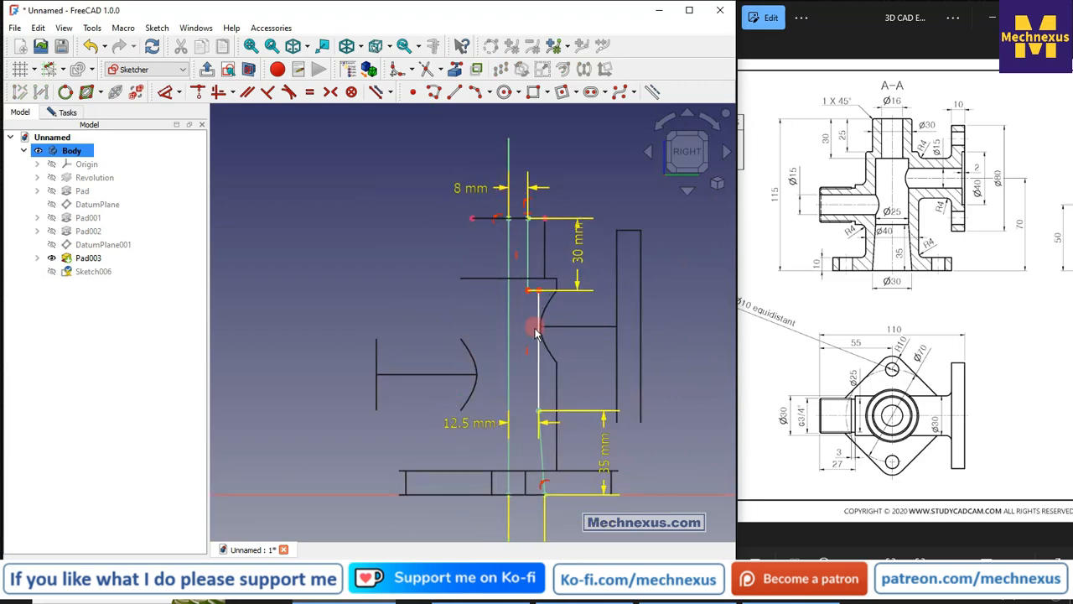
mouse_move(538, 338)
left_mouse_down()
mouse_move(527, 355)
mouse_move(544, 314)
left_mouse_up()
scroll(527, 268, "up", 6)
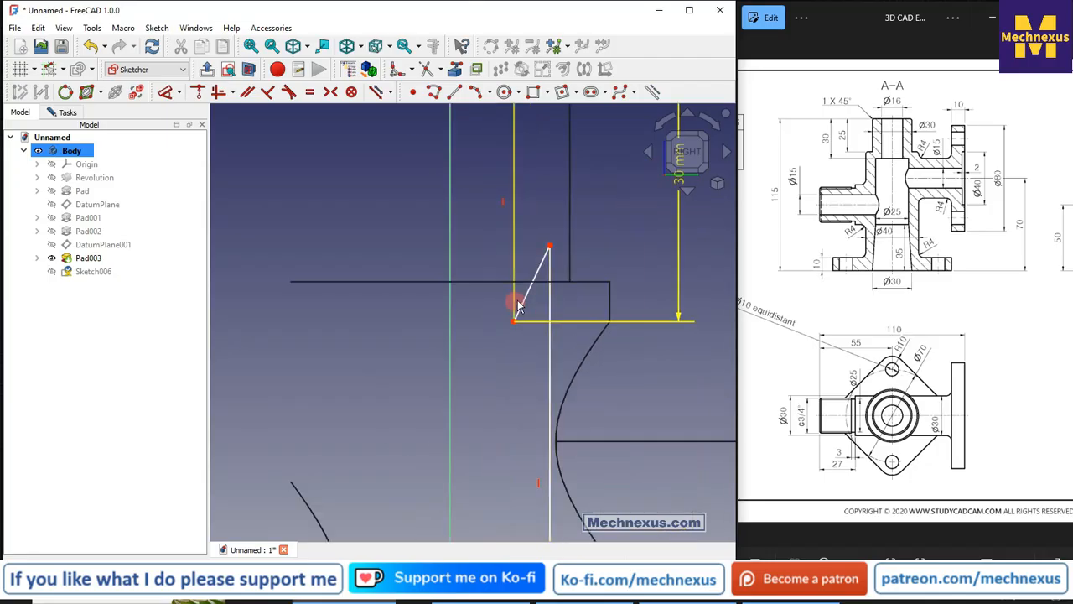
left_click(522, 306)
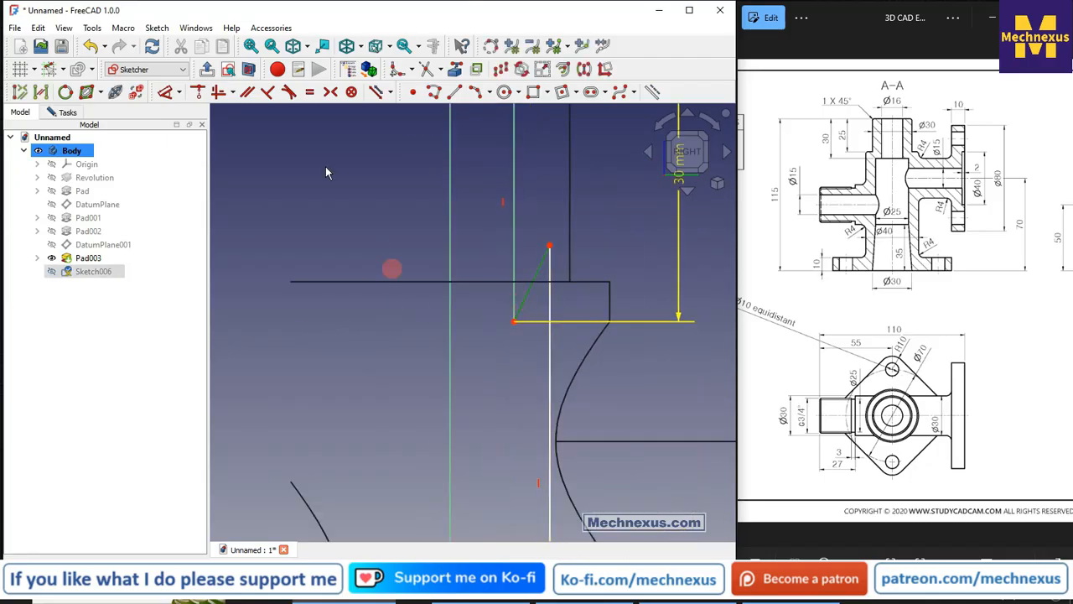
left_click(234, 93)
left_click(243, 138)
left_click(434, 213)
scroll(579, 265, "down", 6)
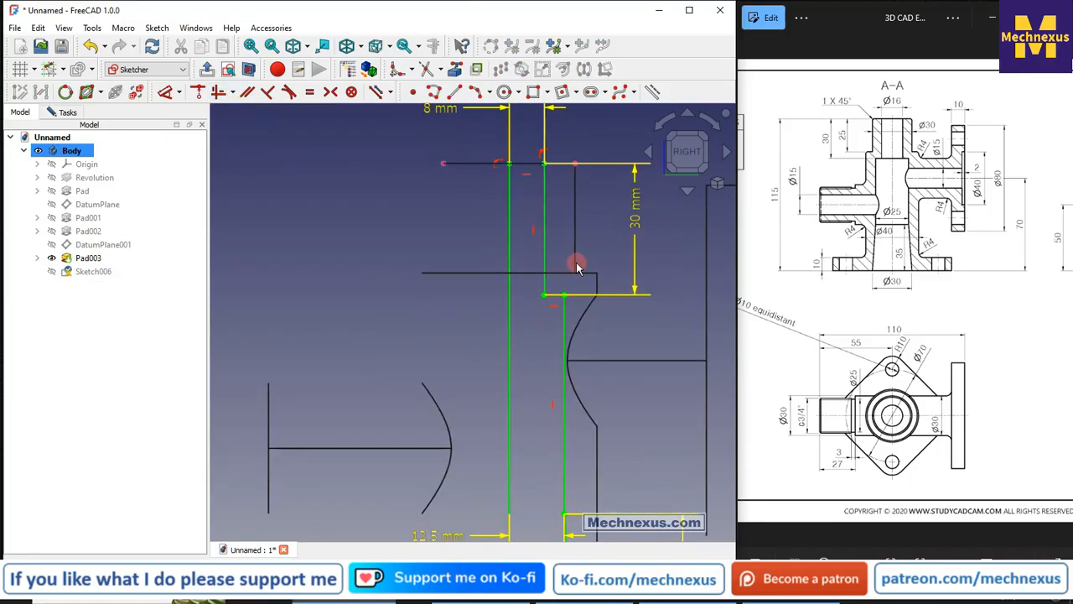
Close the bore profile sketch and cut it from the body with a 360° Groove about the vertical sketch axis
middle_click_drag(511, 303, 564, 350)
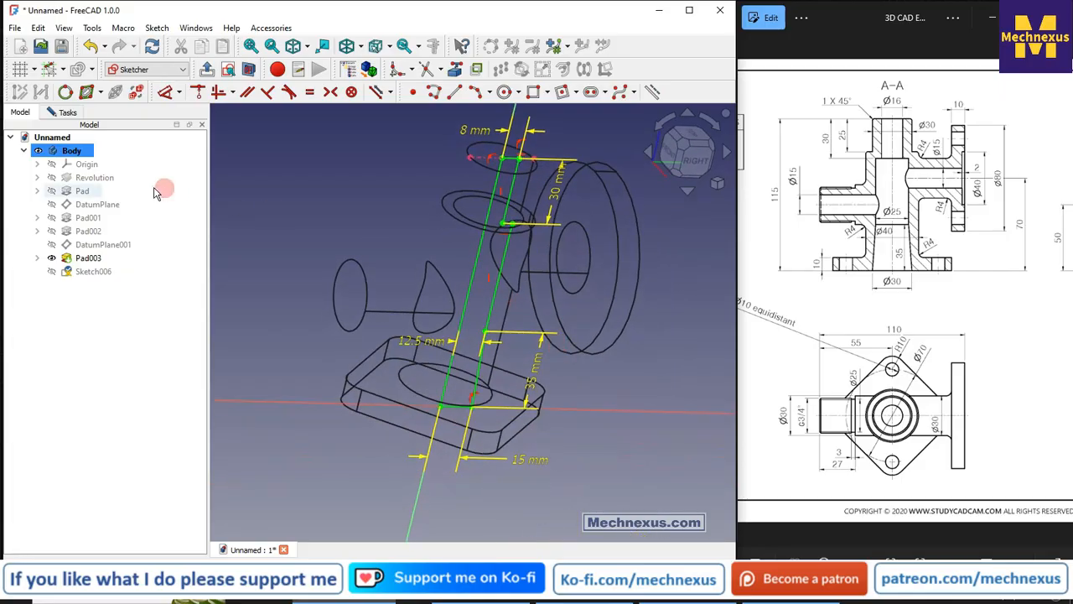
left_click(211, 70)
left_click(560, 286)
scroll(410, 266, "up", 3)
left_click(256, 144)
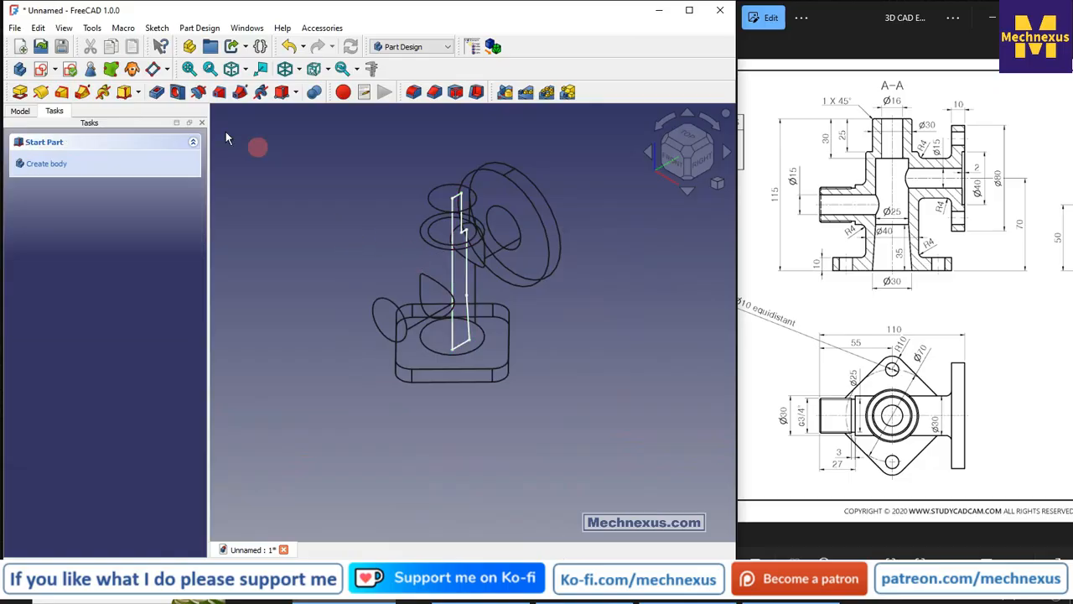
left_click(198, 92)
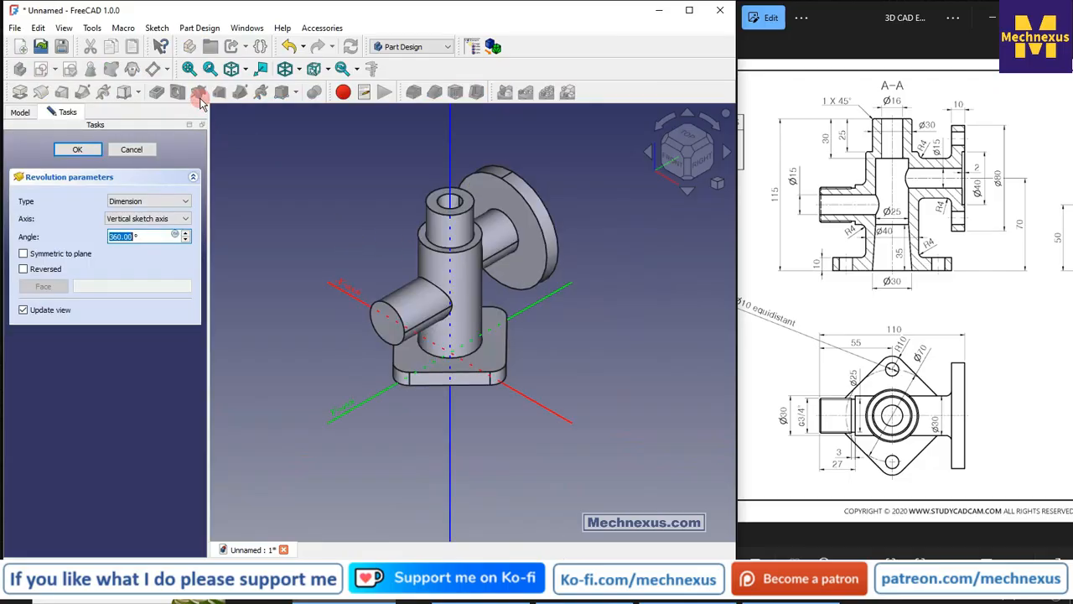
scroll(449, 220, "down", 3)
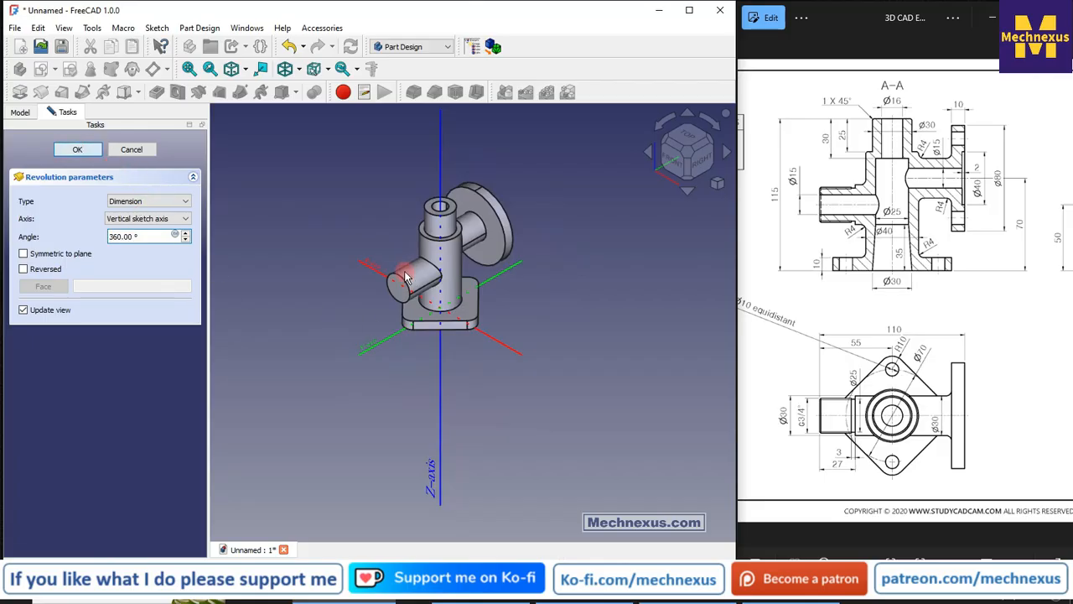
scroll(405, 274, "up", 3)
middle_click_drag(452, 322, 471, 403)
scroll(470, 404, "up", 4)
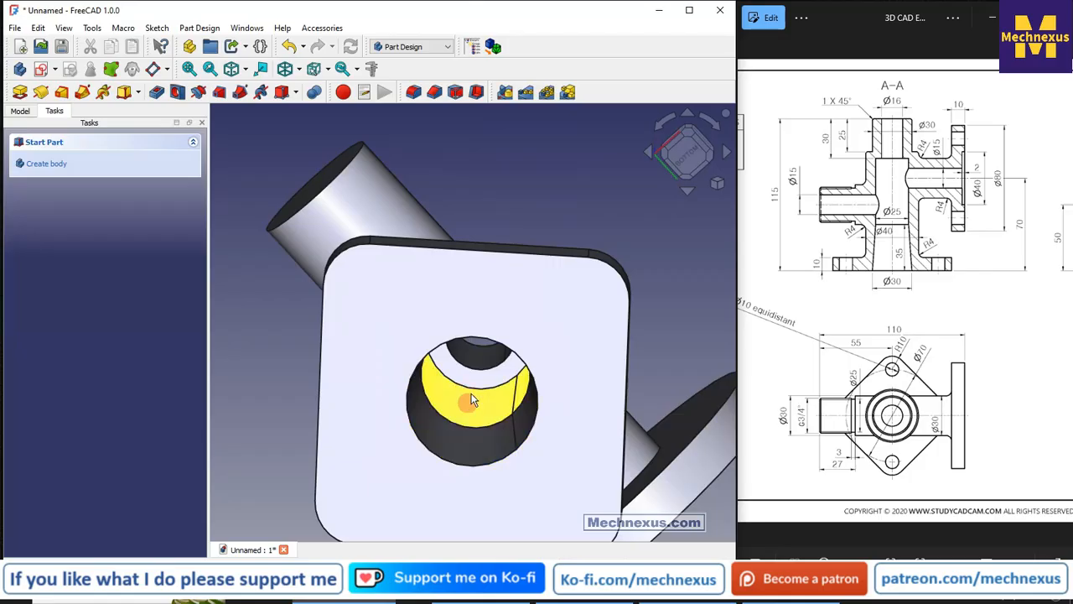
scroll(475, 369, "down", 3)
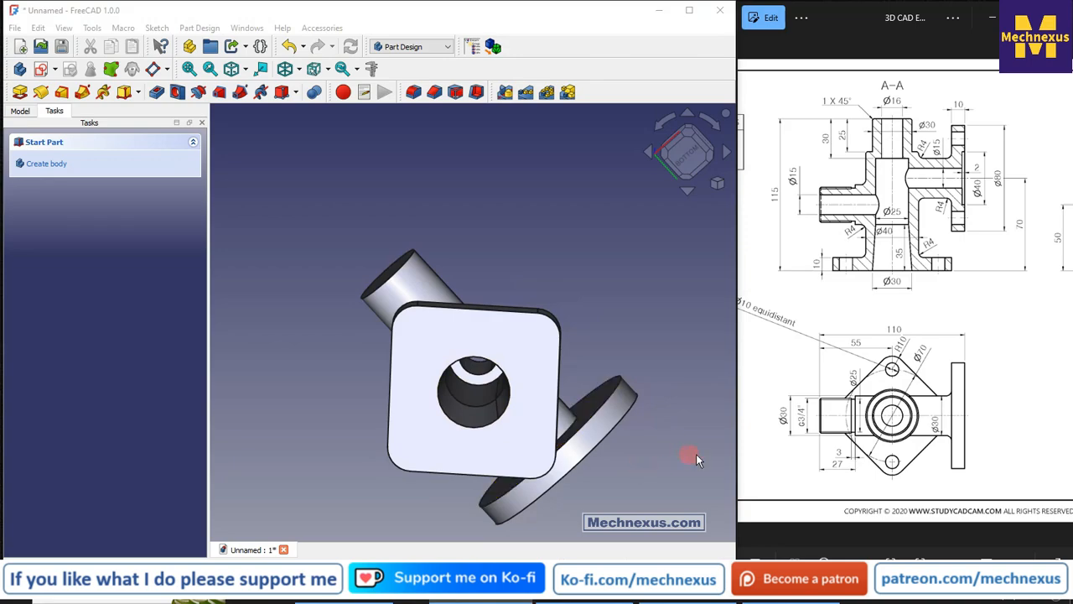
Start a new sketch on the circular end face of the side branch without a flange
scroll(803, 423, "up", 4)
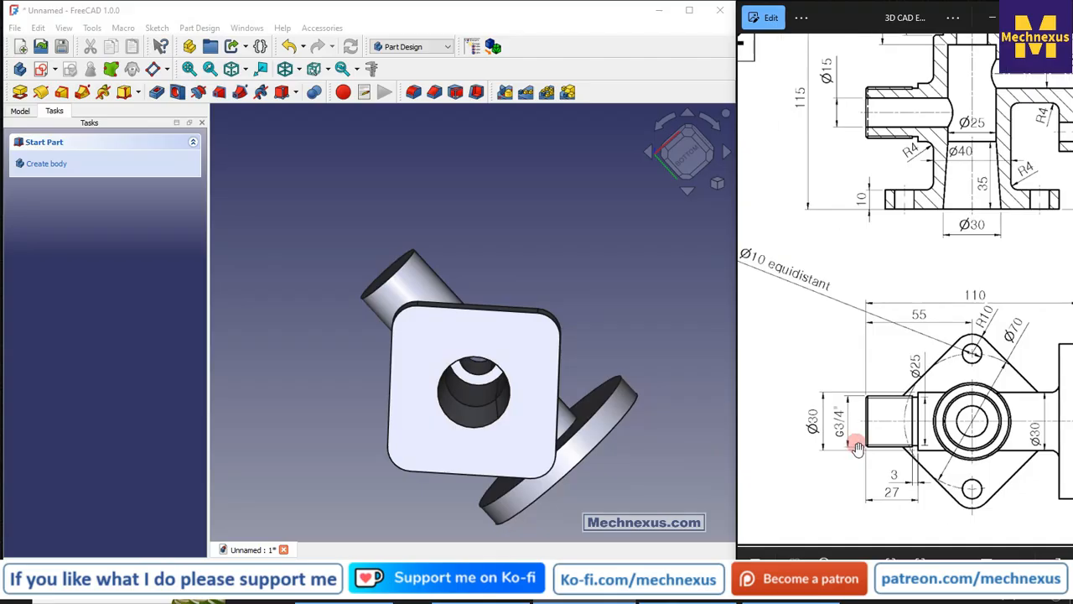
scroll(844, 461, "up", 3)
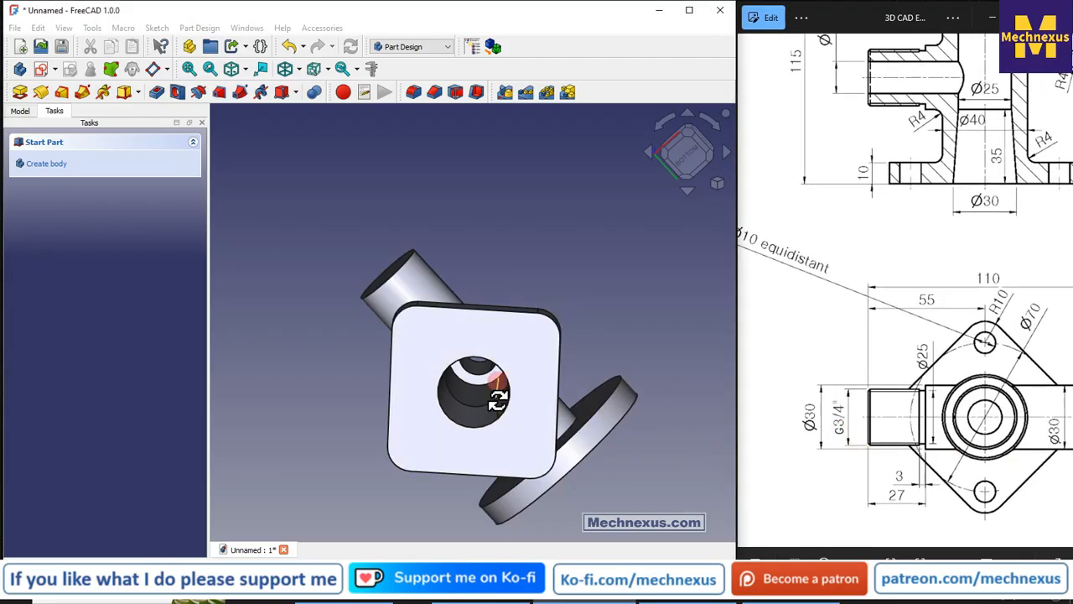
middle_click_drag(494, 401, 483, 453)
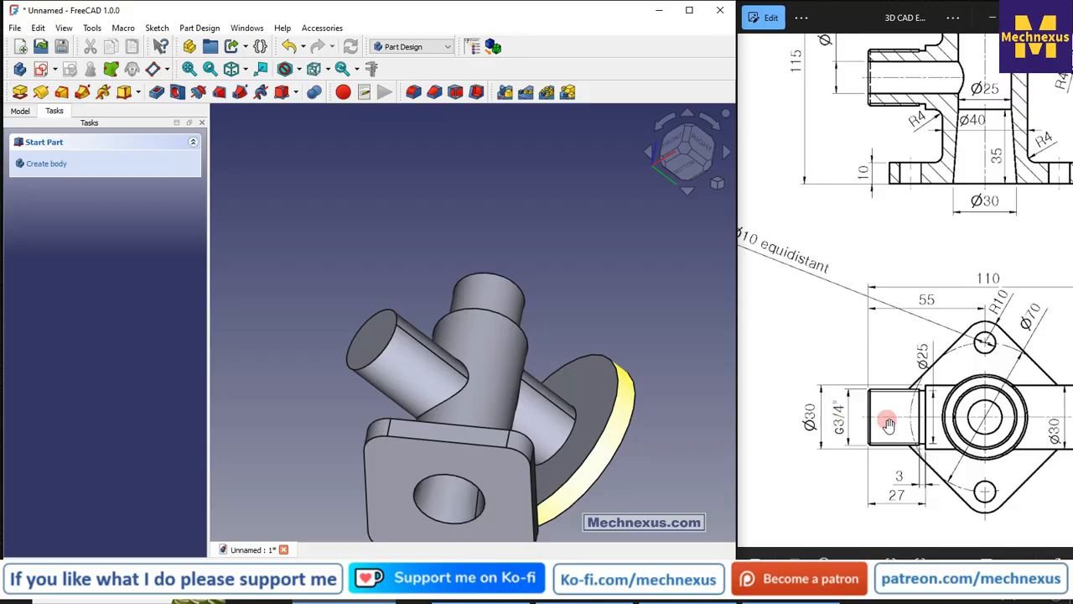
left_click(20, 111)
key("0")
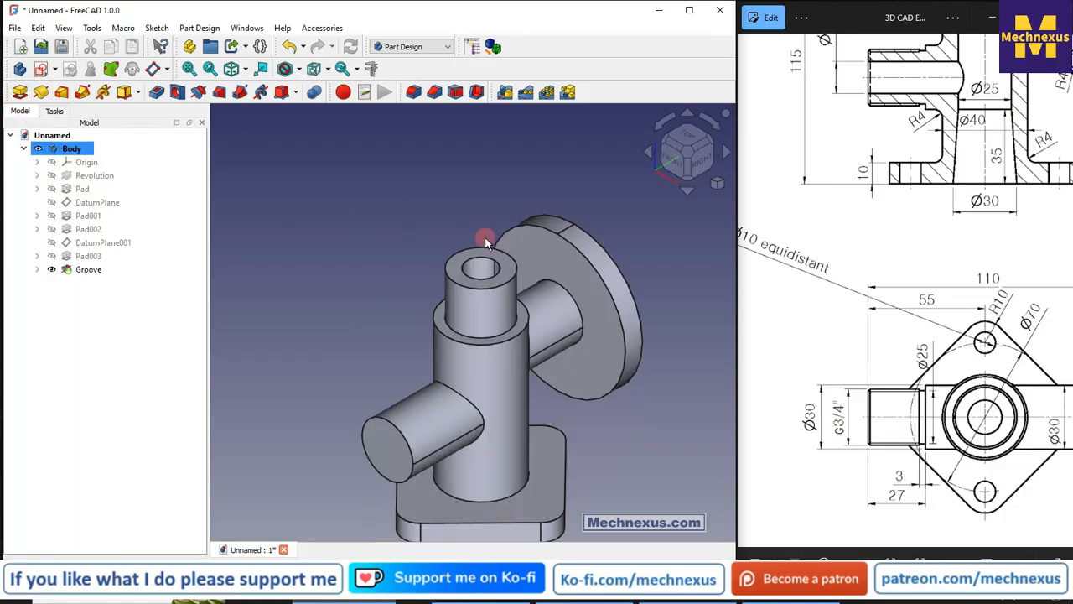
left_click(393, 455)
scroll(389, 352, "down", 3)
scroll(378, 423, "up", 3)
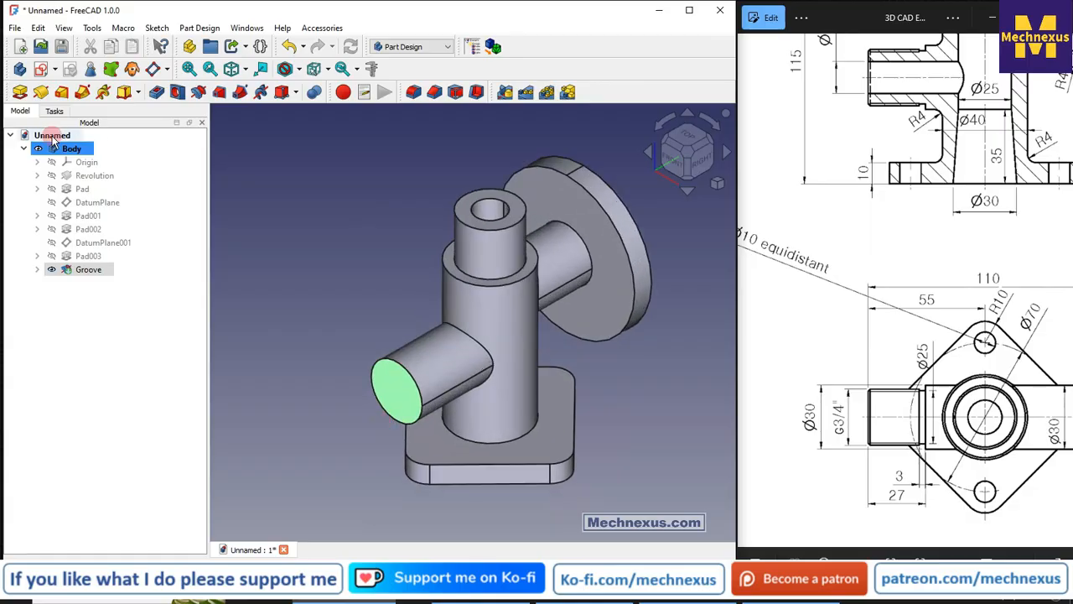
left_click(42, 70)
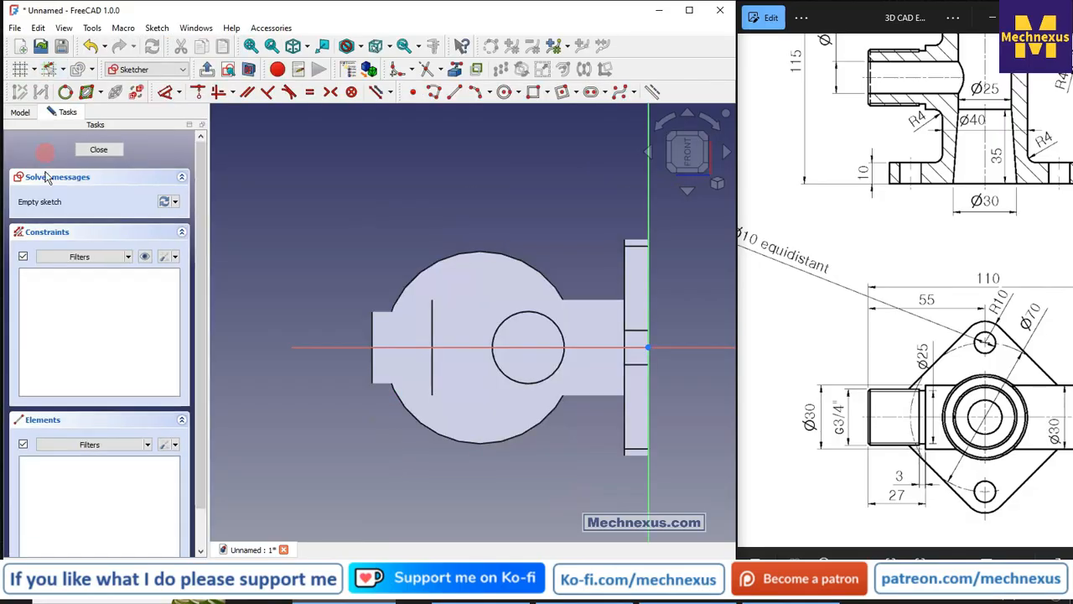
Project the side branch's circular end edge into the sketch as external geometry
key("0")
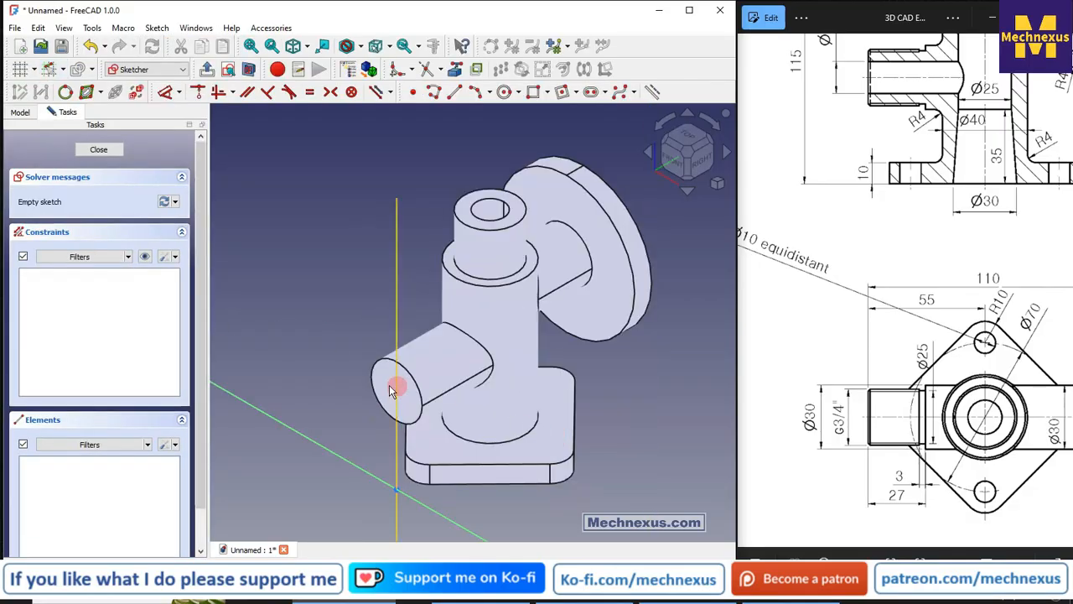
scroll(390, 349, "up", 5)
left_click(456, 69)
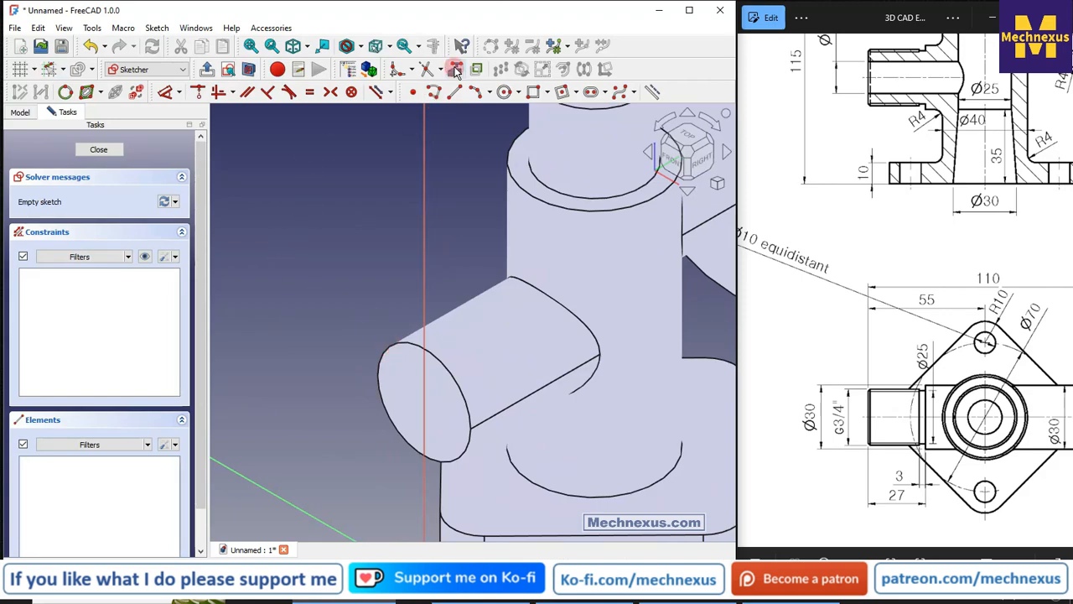
left_click(404, 345)
scroll(352, 367, "down", 3)
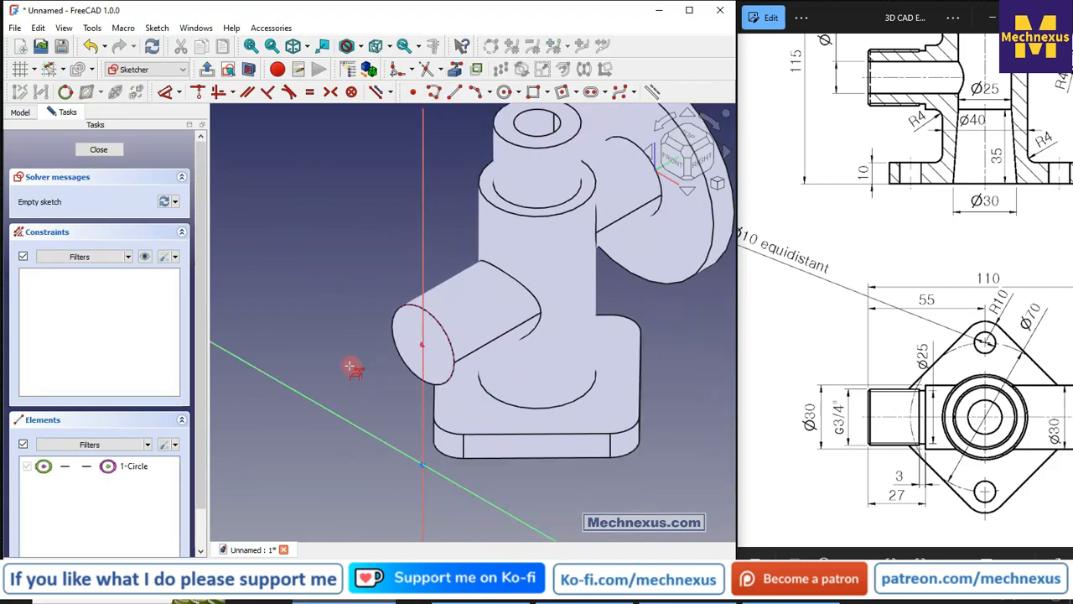
scroll(352, 366, "up", 2)
left_click(676, 157)
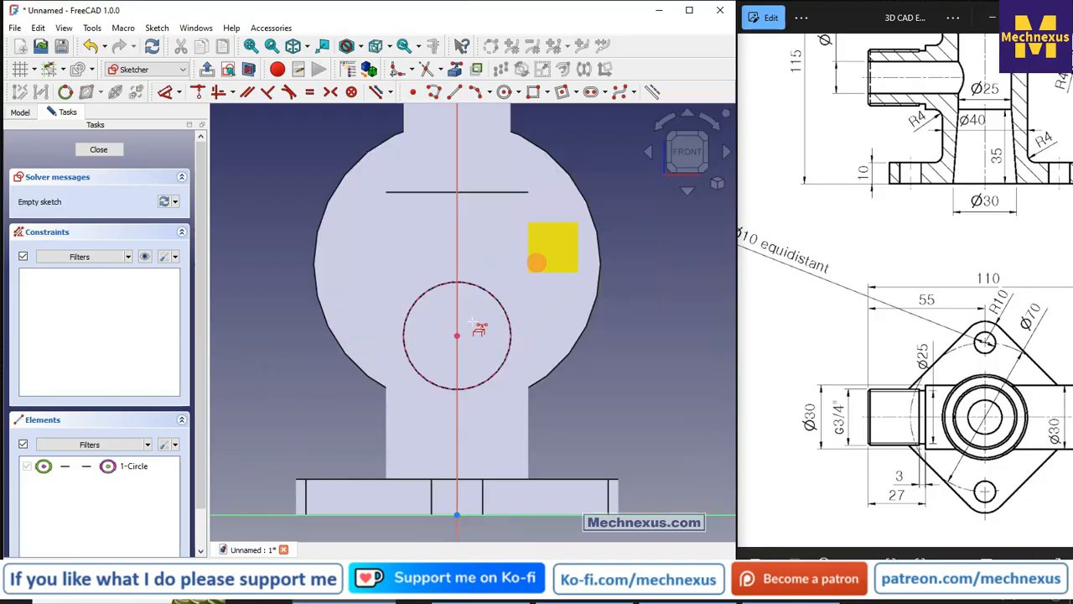
Sketch two concentric circles centred on the projected edge, the inner one about 13 mm in diameter and the outer one just inside that edge
left_click(505, 93)
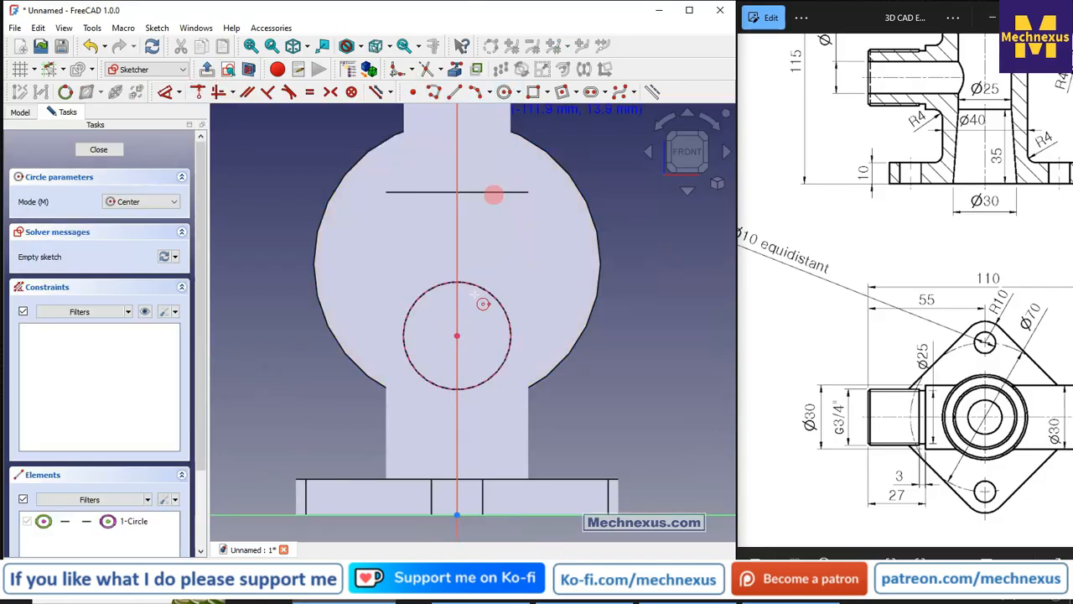
left_click(457, 337)
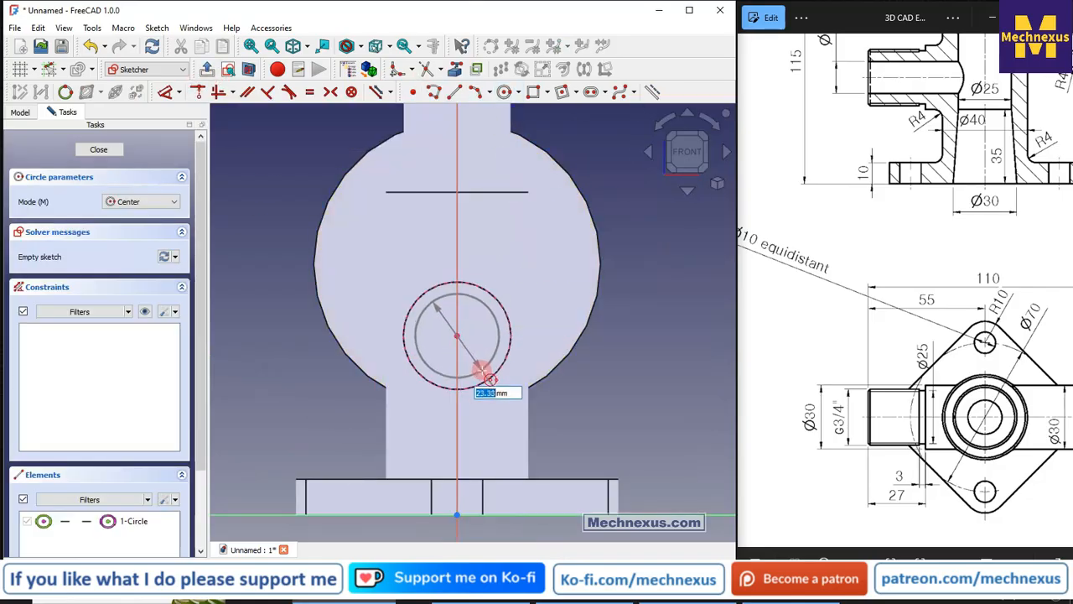
left_click(487, 374)
left_click(457, 336)
left_click(474, 353)
right_click(563, 387)
Constrain the larger circle equal to the projected end edge of the branch
left_click(493, 312)
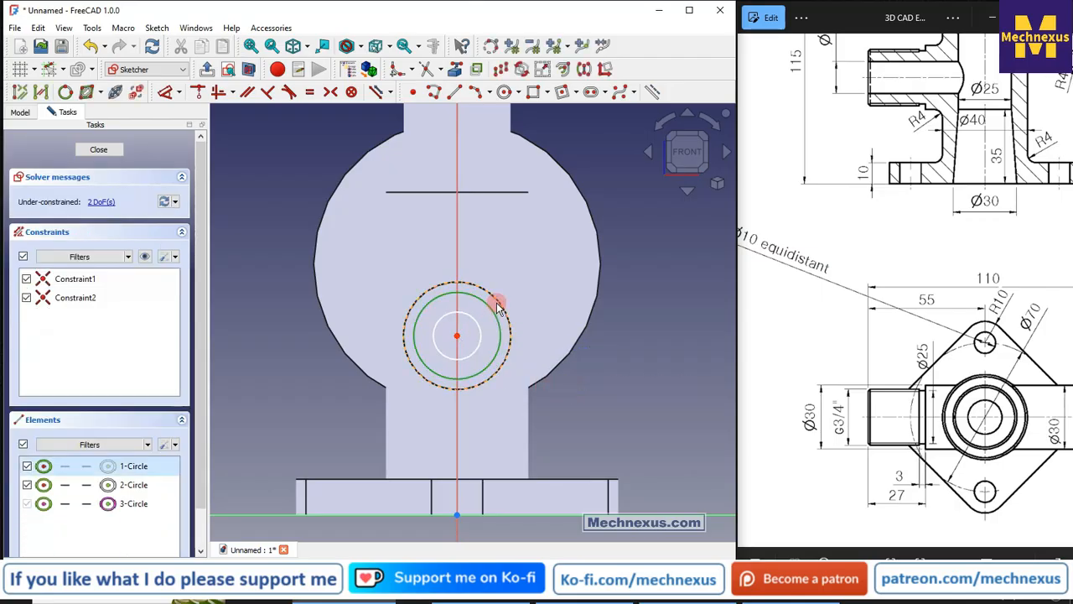
left_click(497, 302)
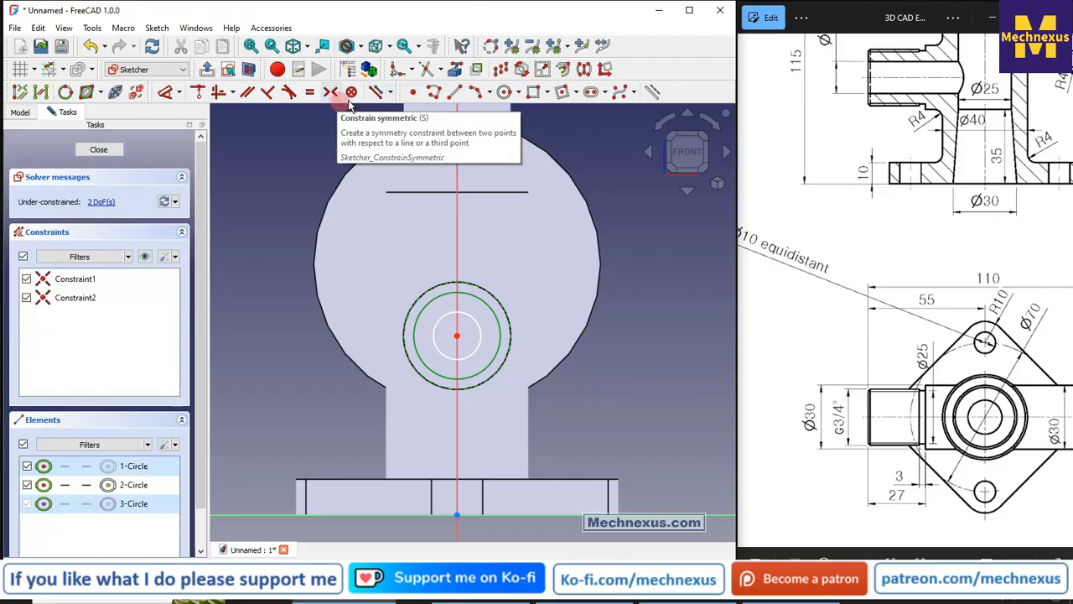
left_click(309, 92)
Set the inner circle's diameter to 24.118 mm and close the sketch
left_click(139, 88)
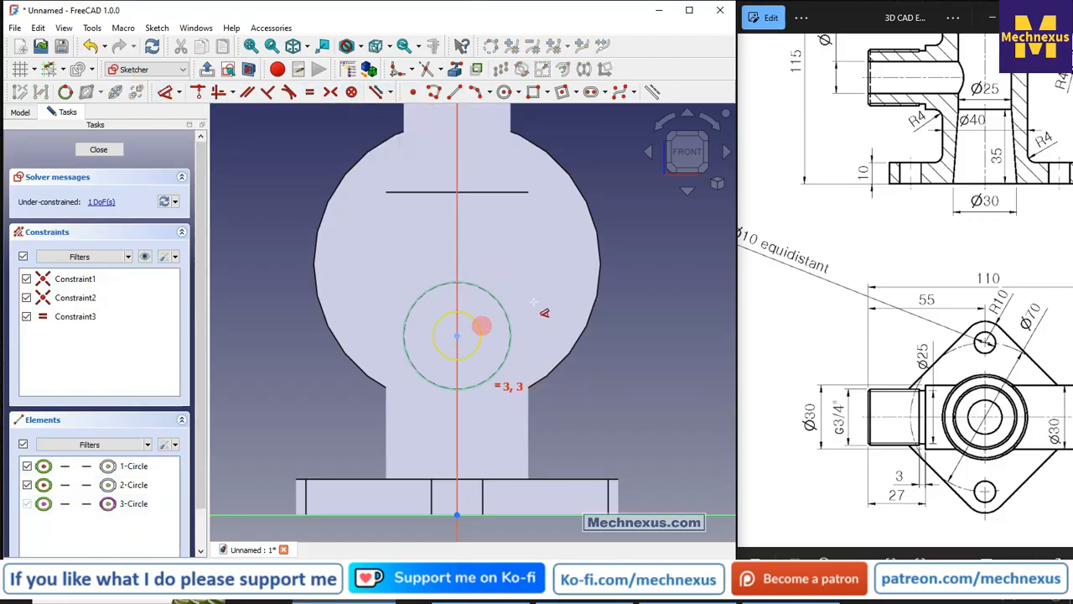
left_click(482, 325)
type("24.118")
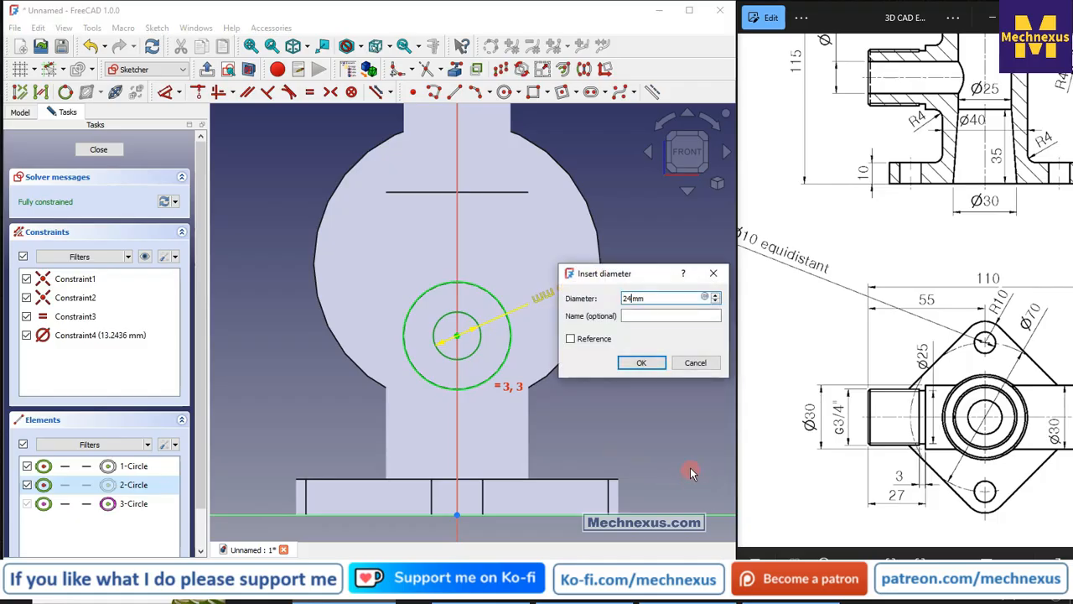
key("Return")
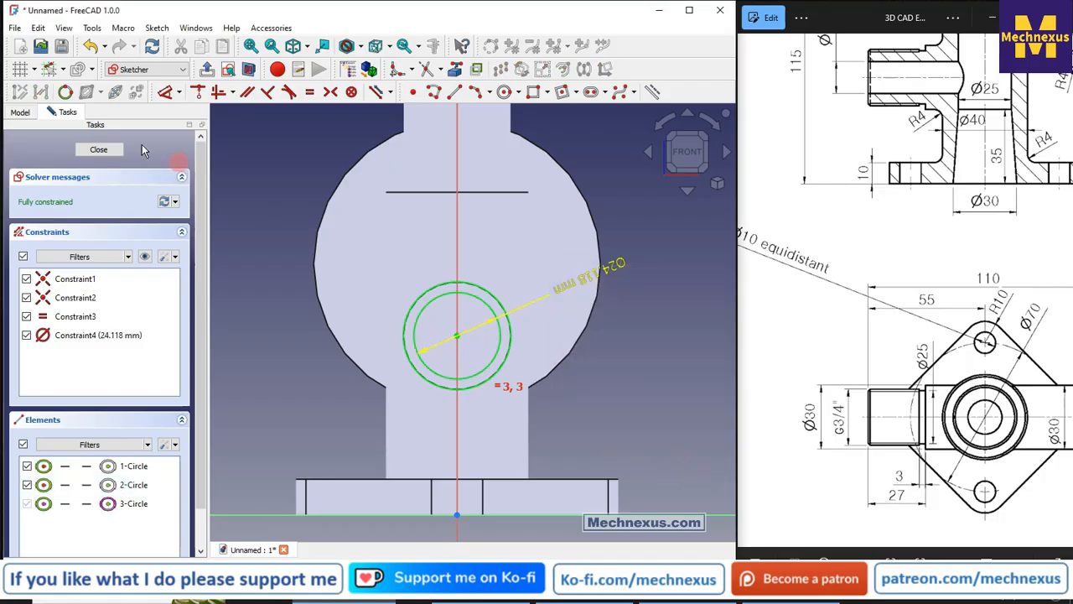
left_click(88, 158)
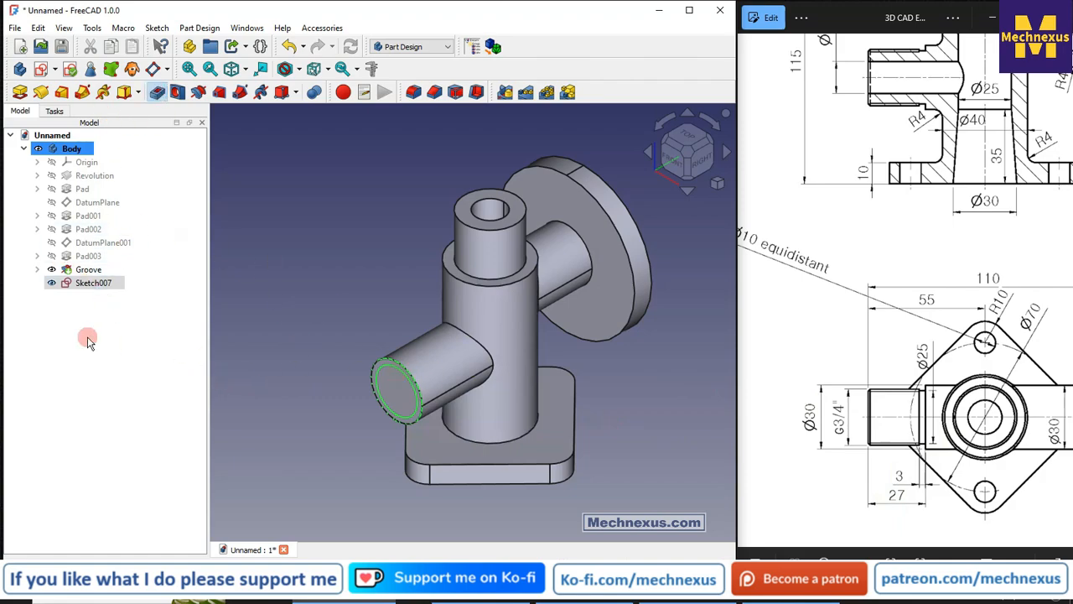
Pocket the ring profile to a length of 27 mm to reduce the outer end of the side branch
type("24")
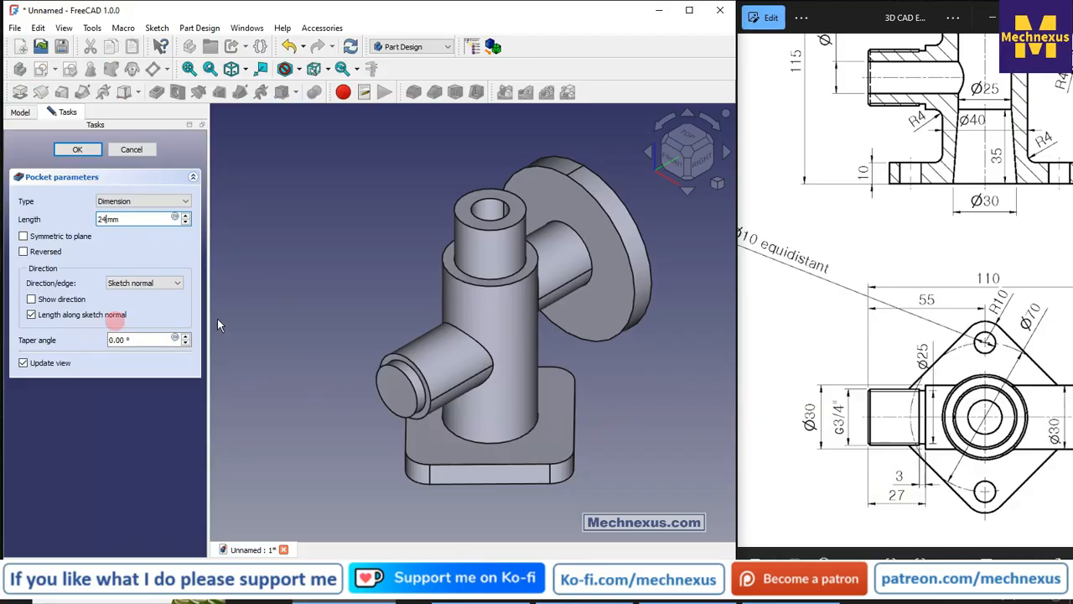
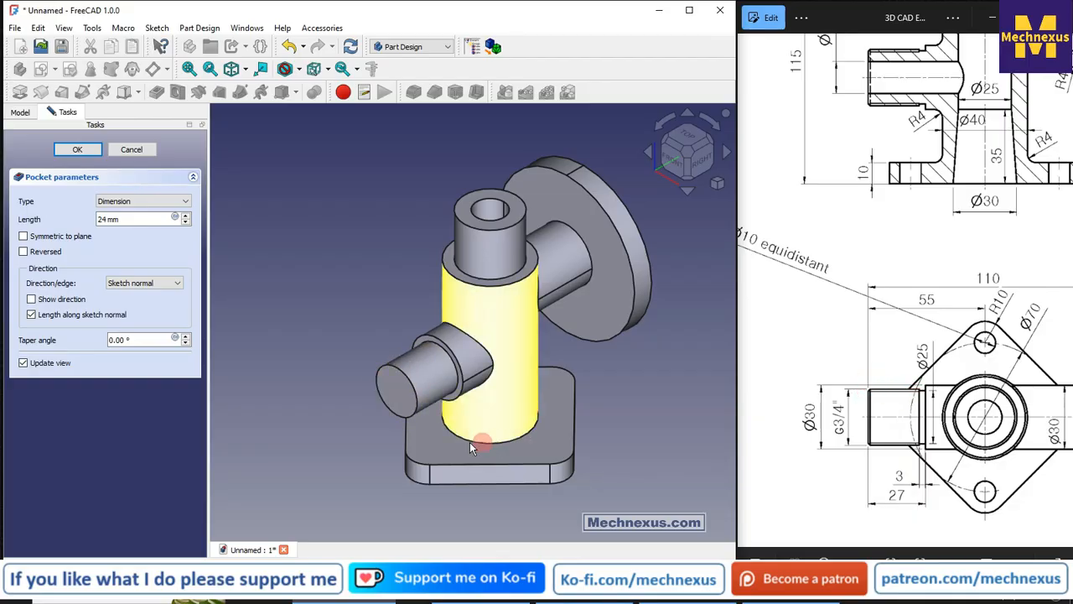
left_click_drag(137, 219, 5, 215)
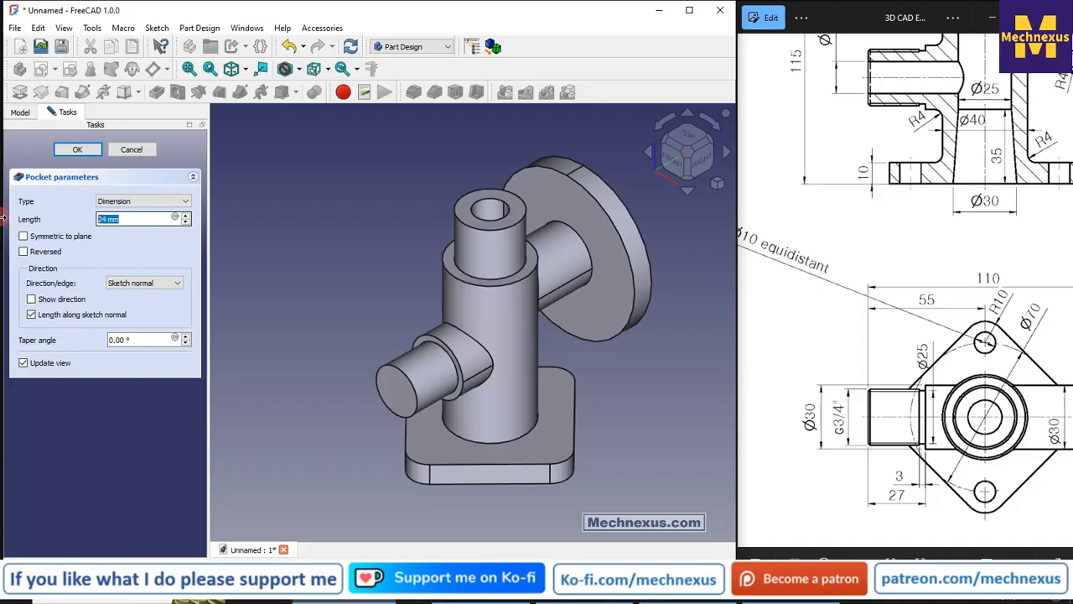
type("27")
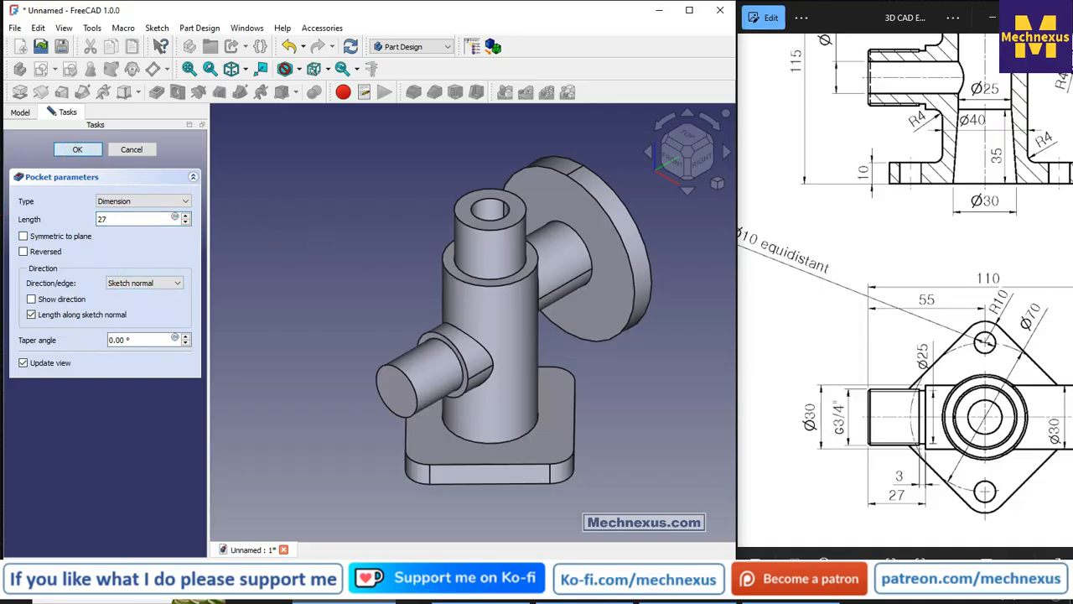
key("Return")
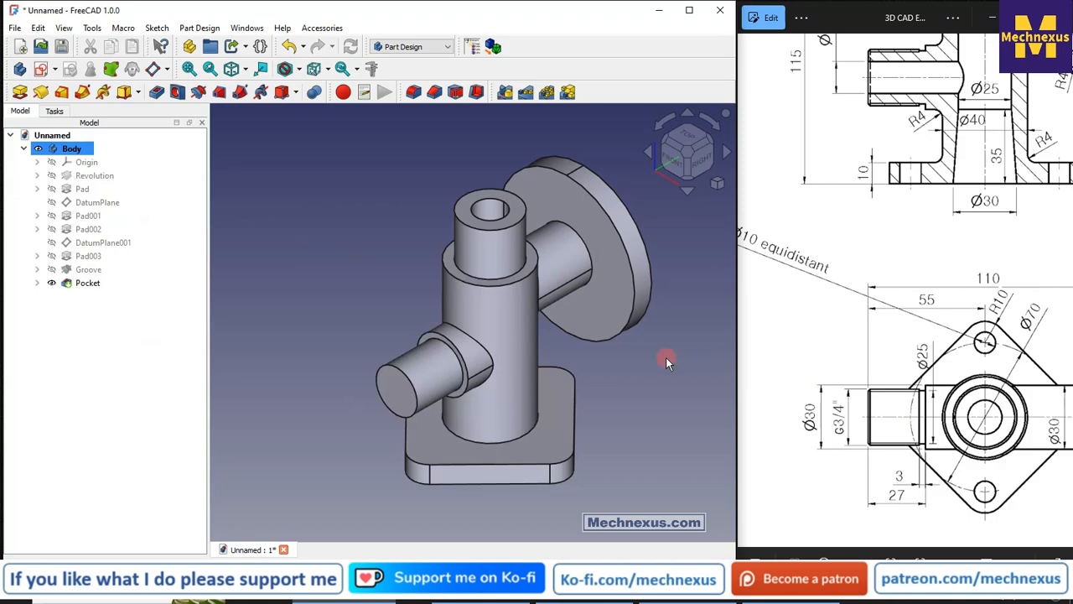
Examine the A-A section view in the reference drawing
scroll(856, 360, "down", 1)
scroll(843, 340, "up", 1)
left_click_drag(842, 340, 931, 356)
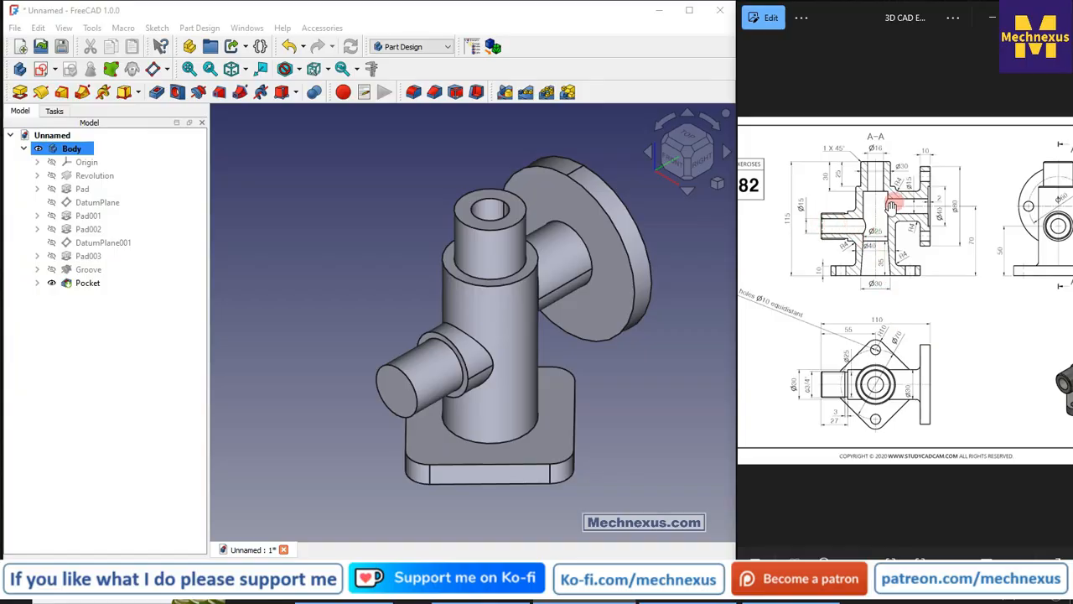
Start a sketch on the end face of the side branch and project its circular edge as external geometry
scroll(881, 206, "up", 1)
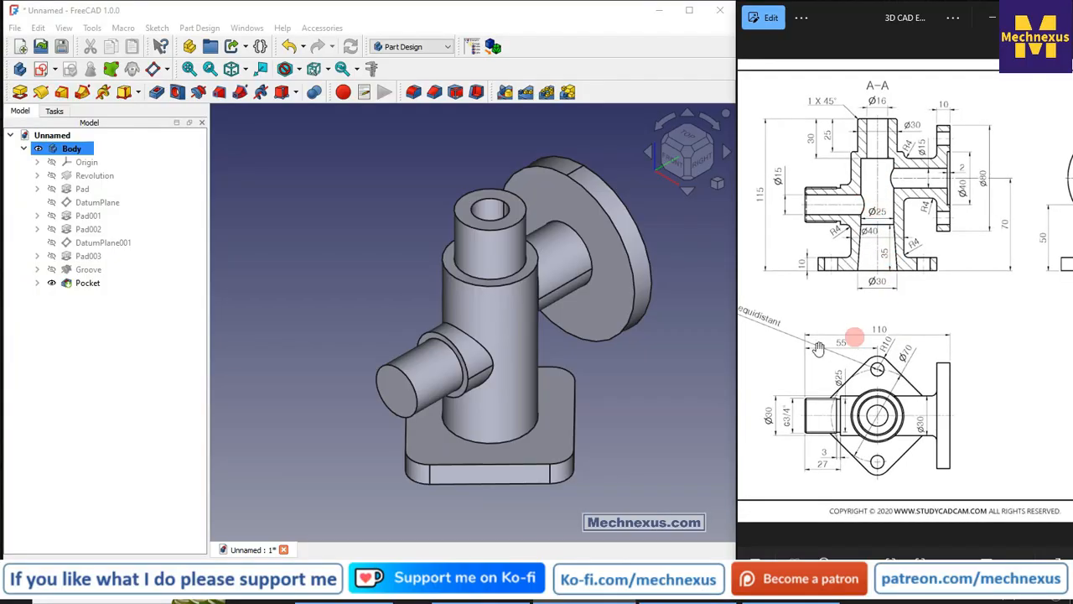
left_click(383, 397)
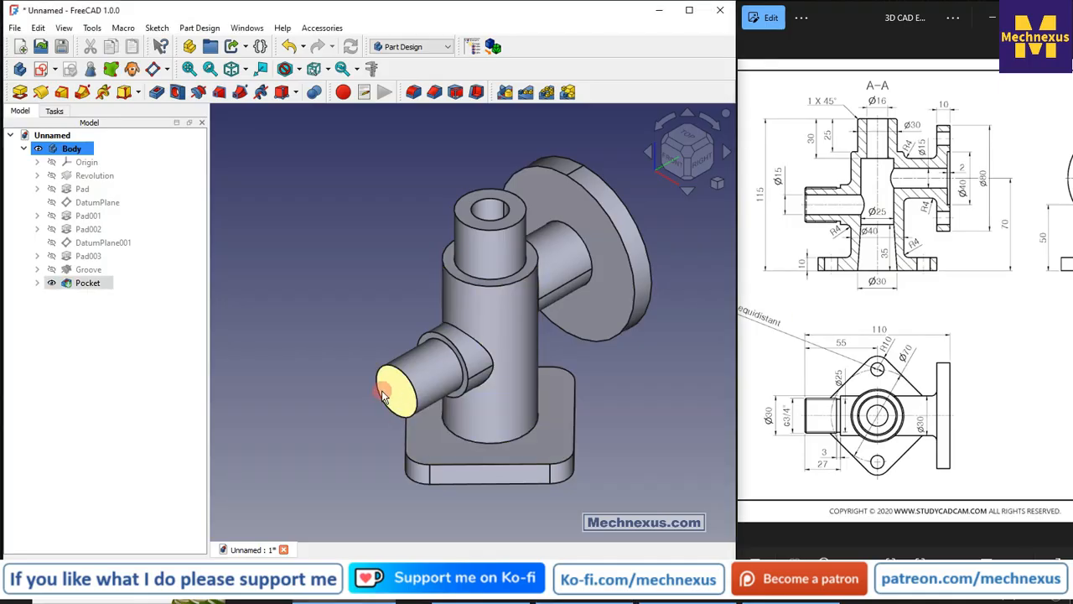
left_click(40, 70)
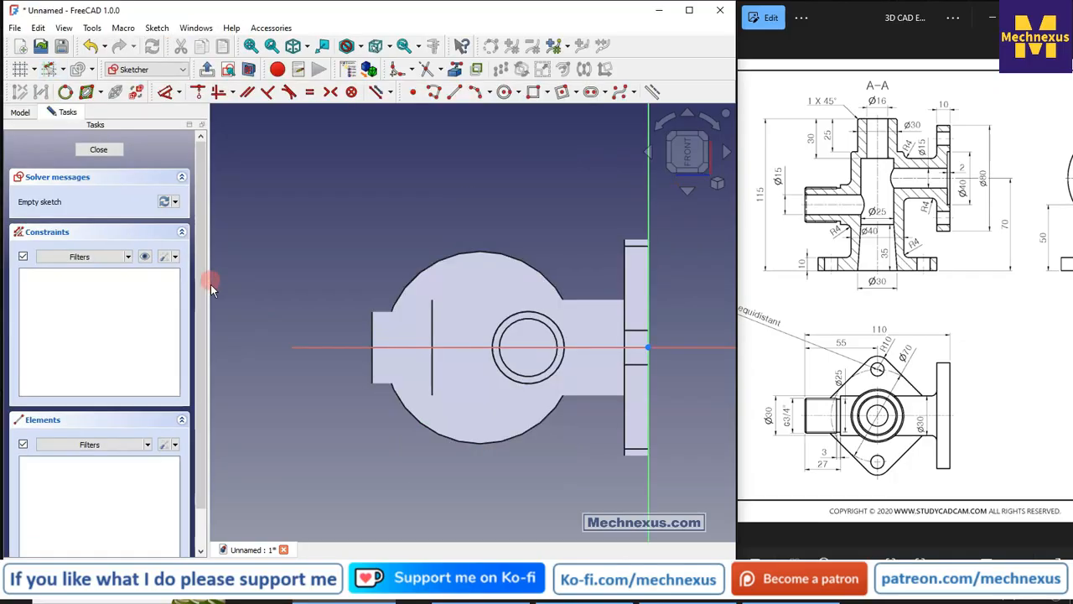
key("0")
scroll(369, 374, "up", 4)
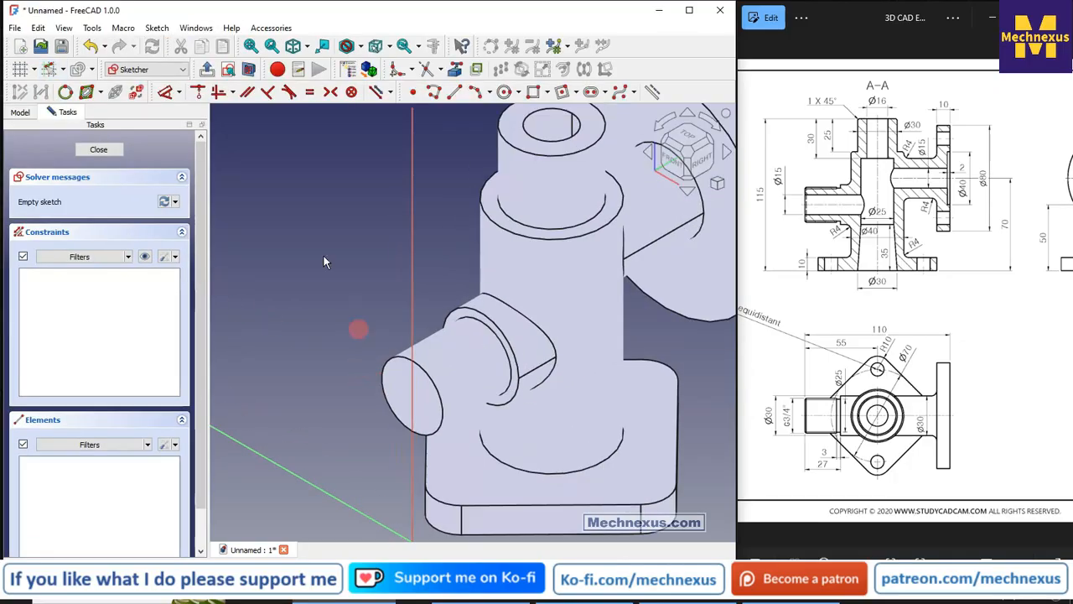
left_click(451, 70)
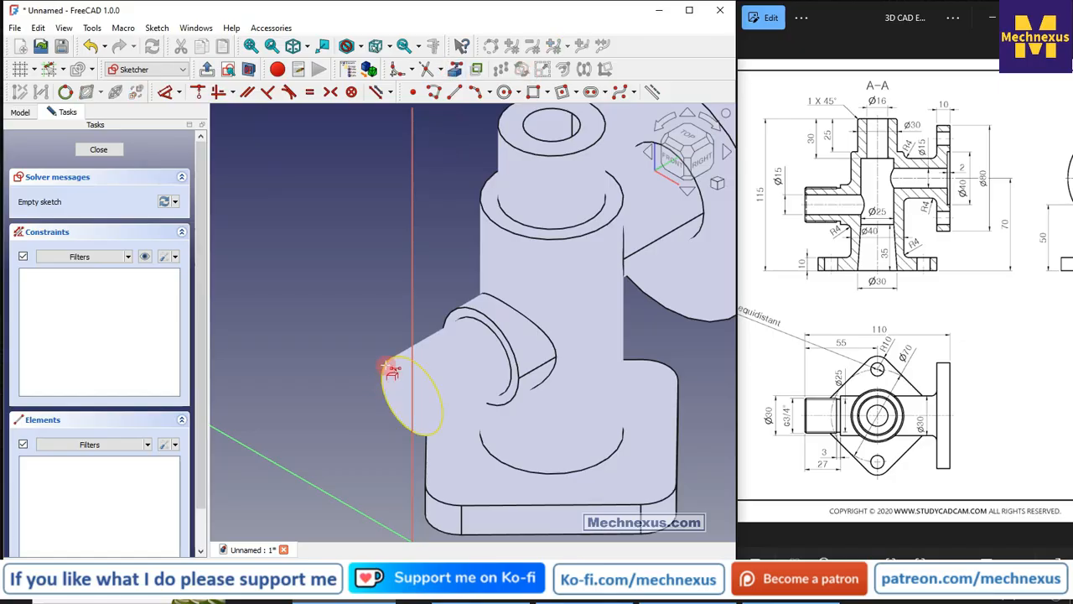
left_click(389, 367)
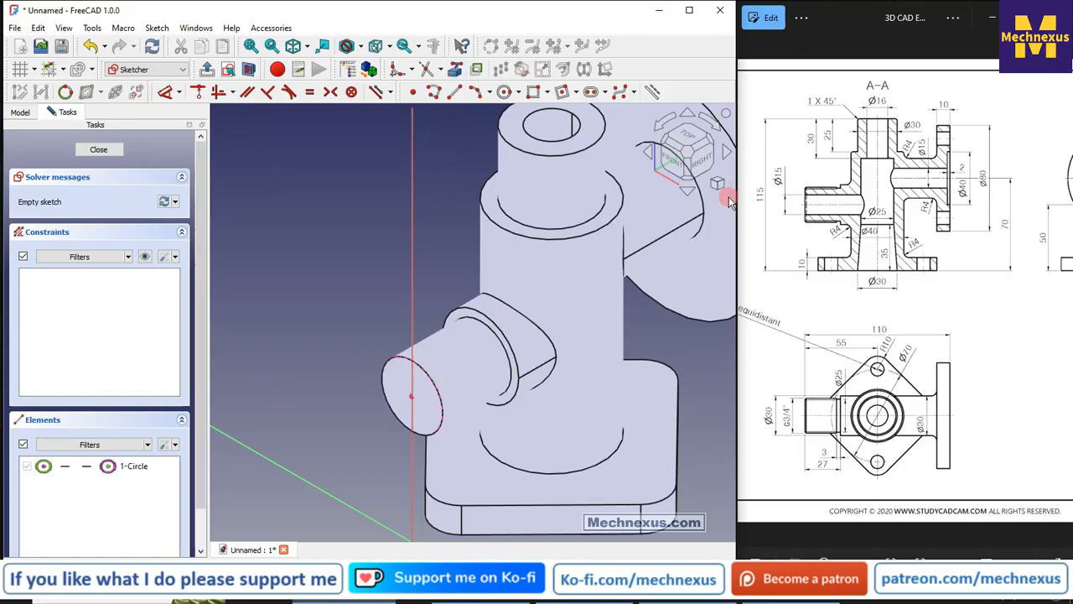
left_click(675, 163)
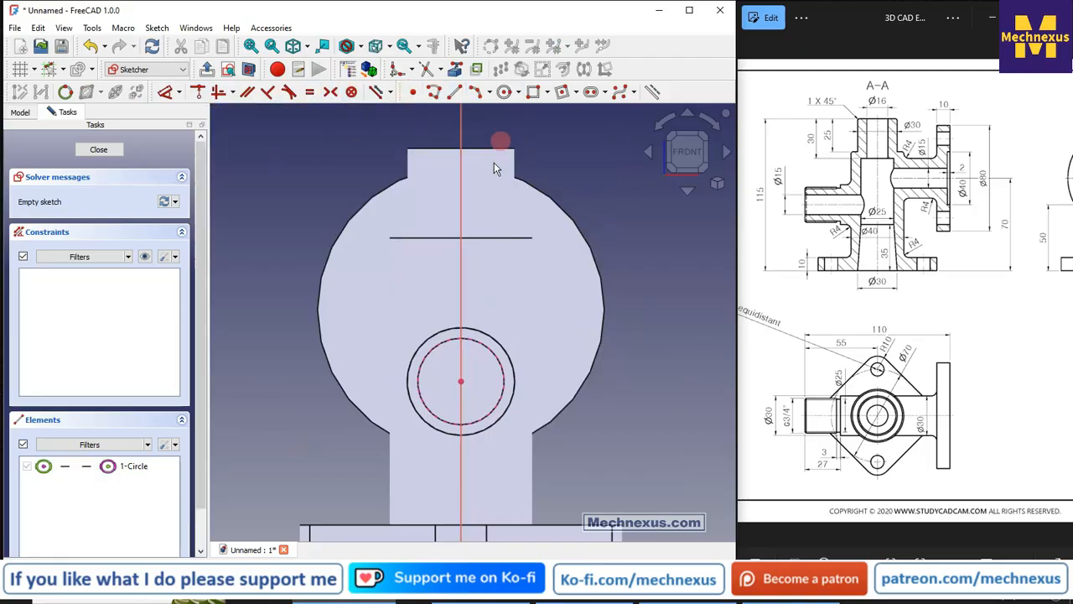
Draw a circle centred on the projected branch edge and constrain its diameter to 15 mm
left_click(504, 93)
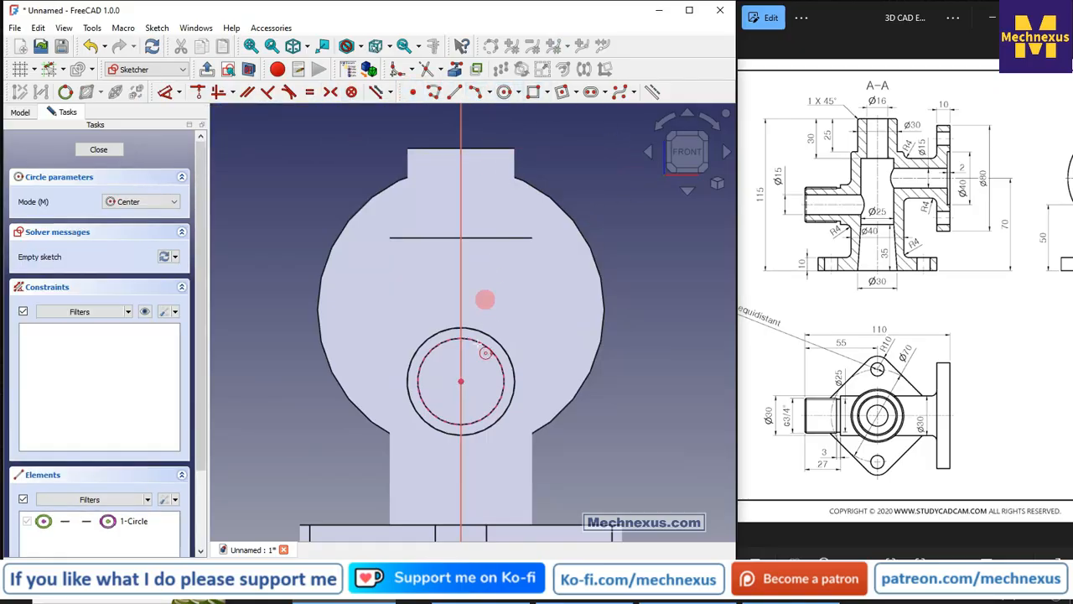
left_click(460, 381)
left_click(484, 390)
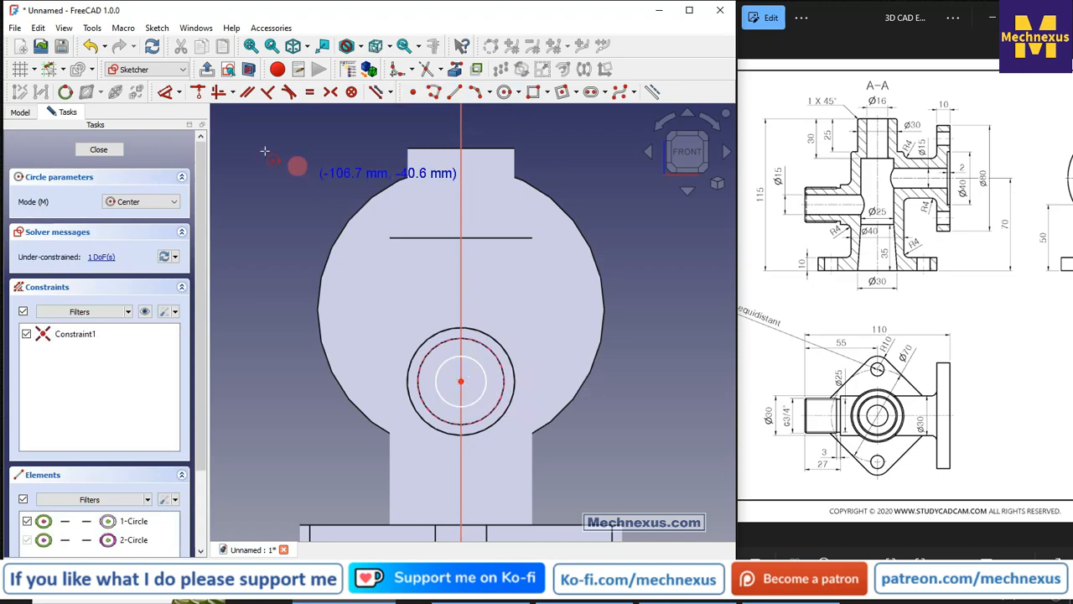
right_click(412, 263)
left_click(467, 358)
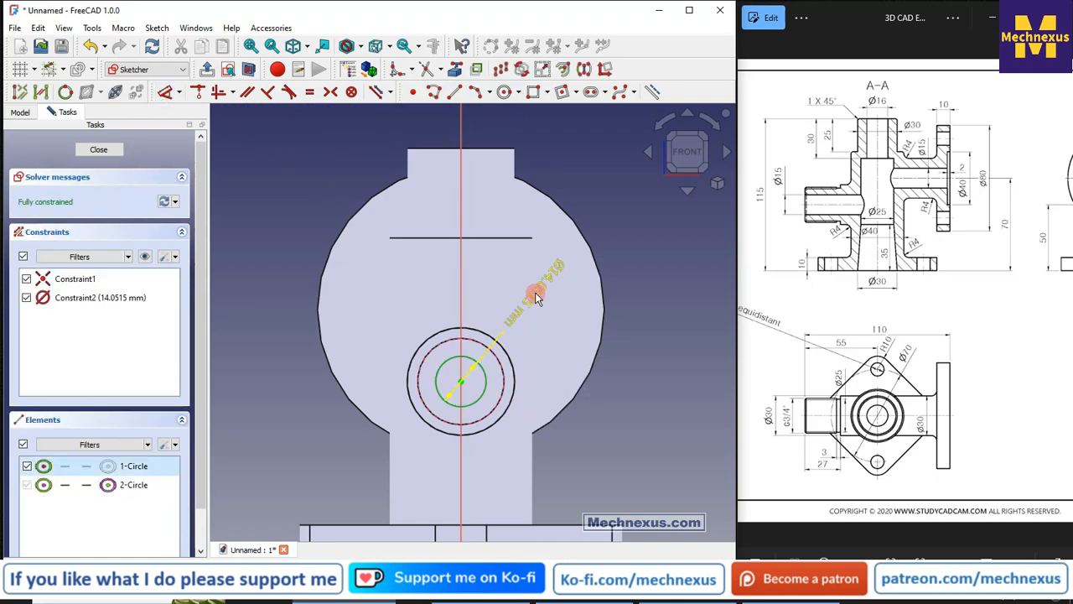
type("15")
key("Return")
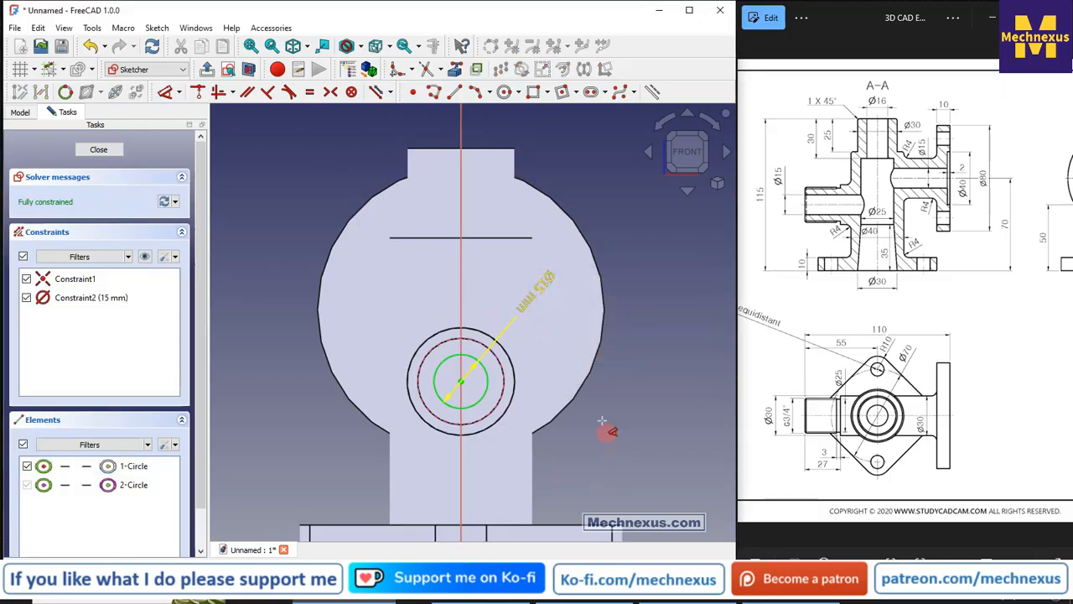
Close the sketch and pocket the 15 mm circle to bore out the side branch
left_click(92, 153)
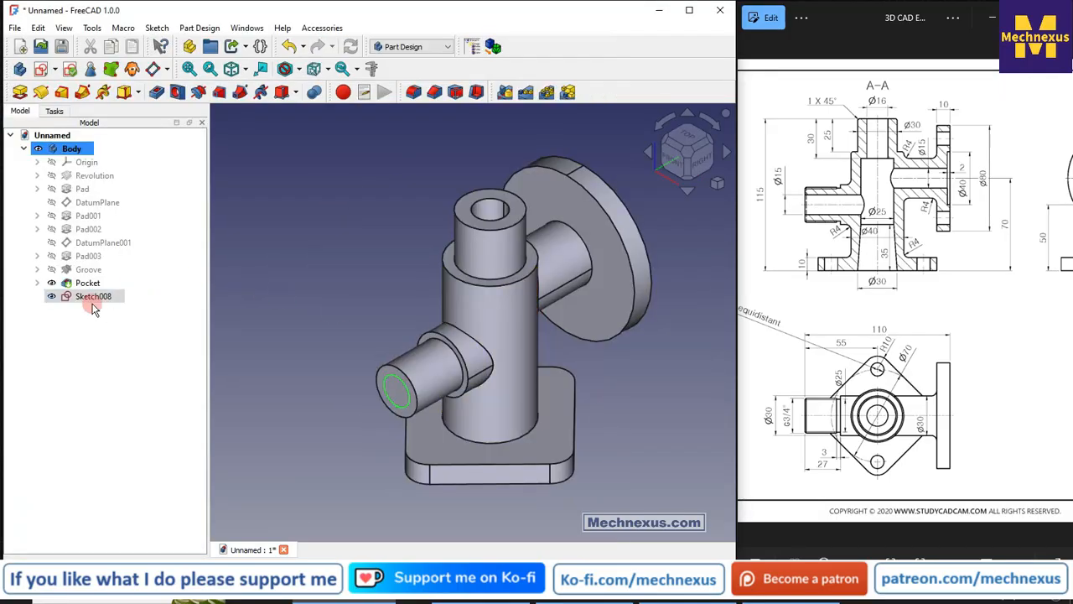
left_click(157, 94)
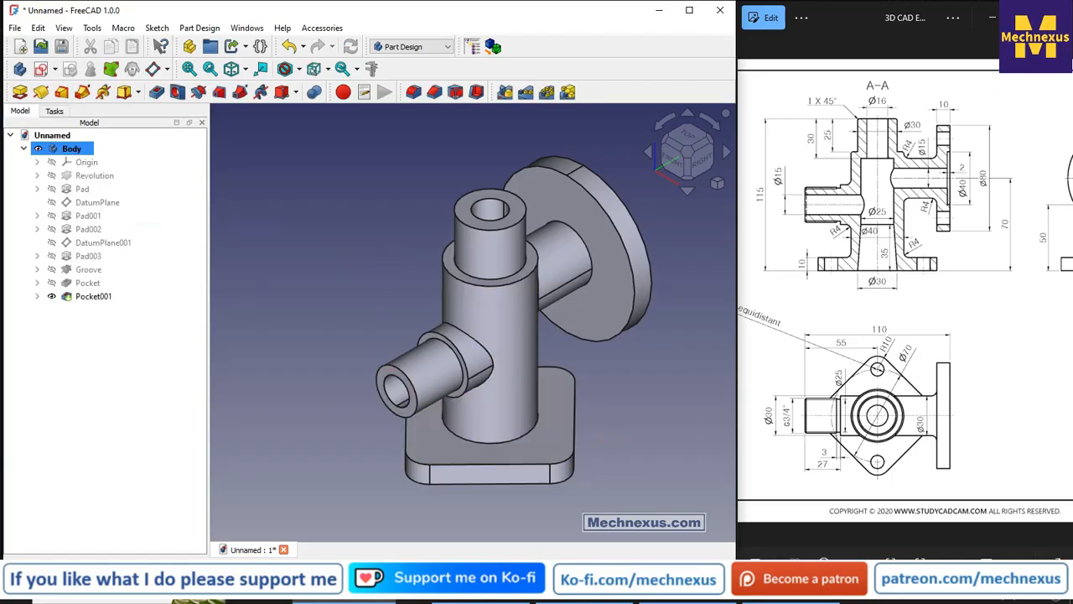
Start a sketch on the outer face of the round flange and project its outer edge as external geometry
middle_click_drag(635, 344, 514, 359)
scroll(867, 348, "down", 3)
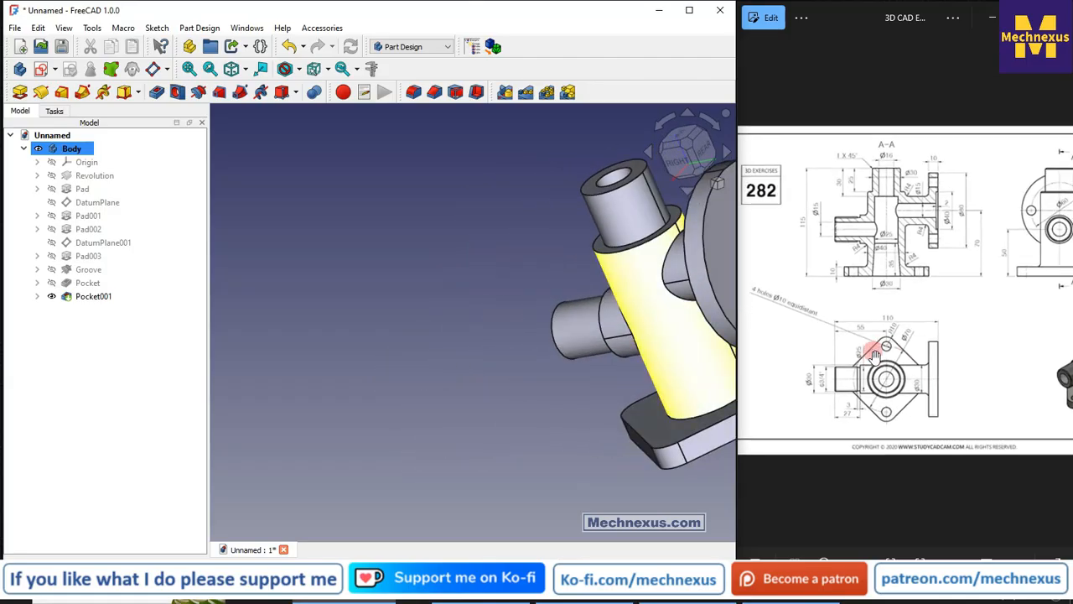
scroll(885, 349, "up", 5)
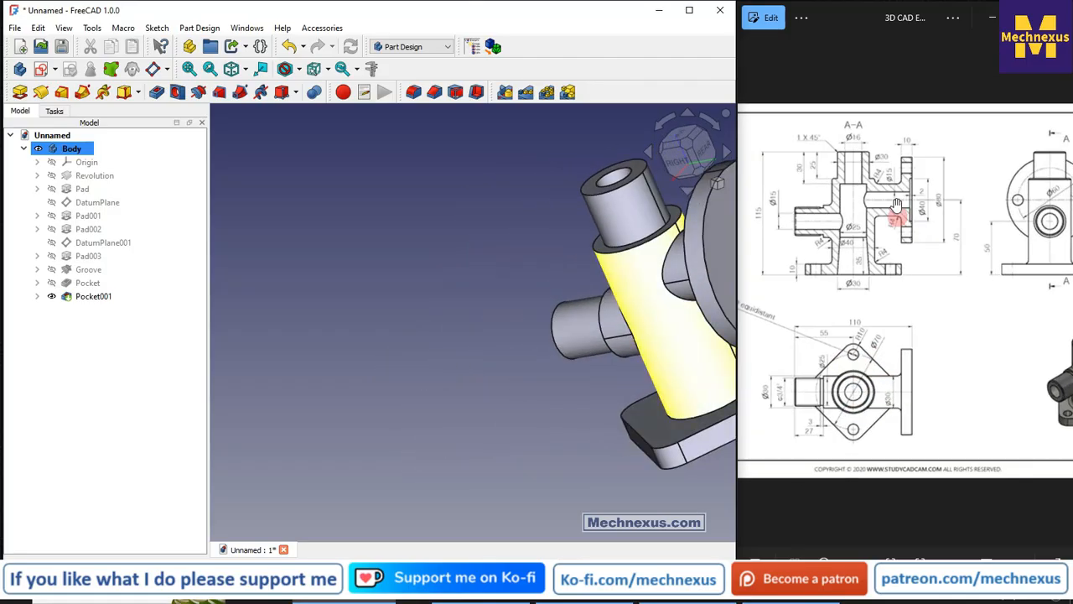
scroll(900, 137, "up", 1)
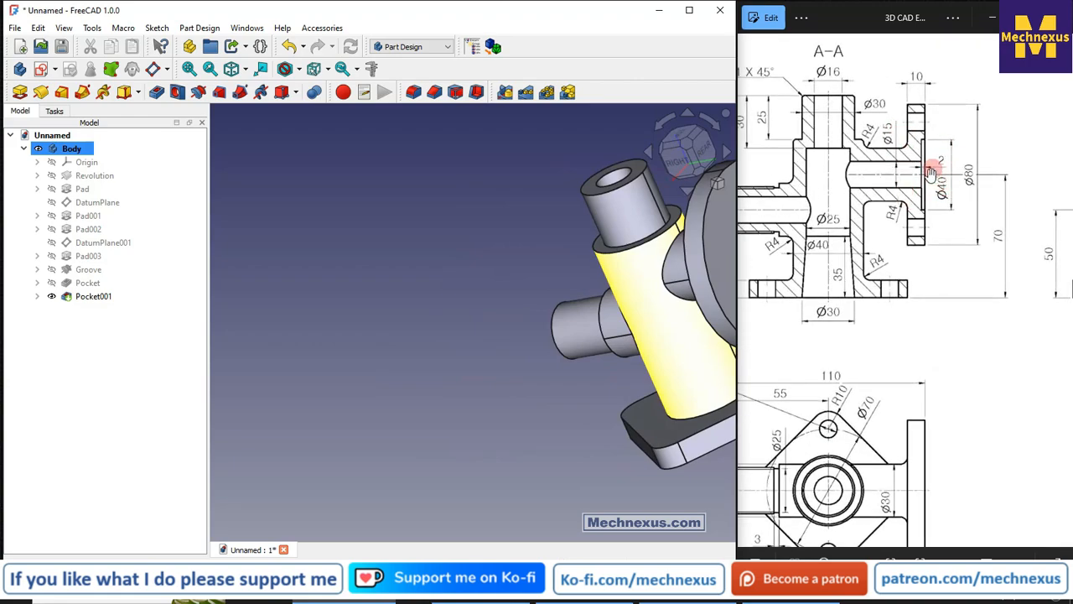
key("v")
key("f")
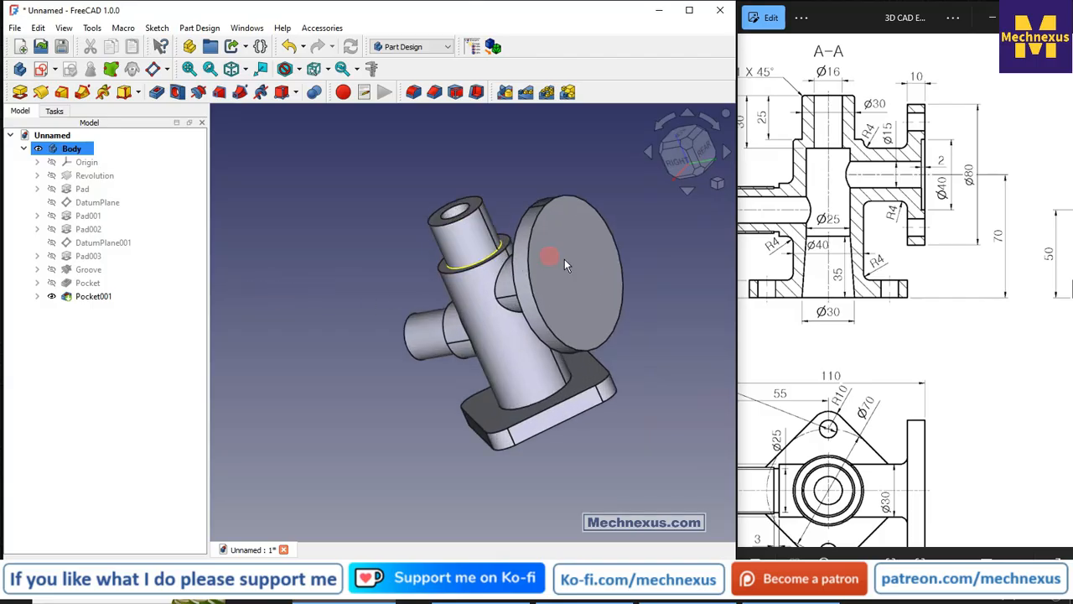
left_click(567, 260)
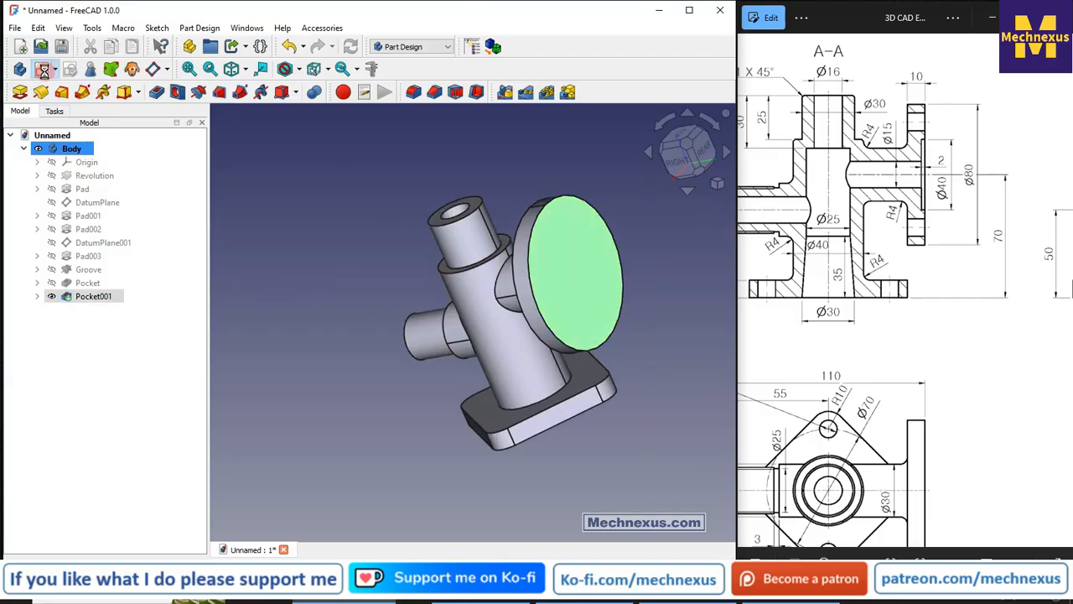
left_click(46, 73)
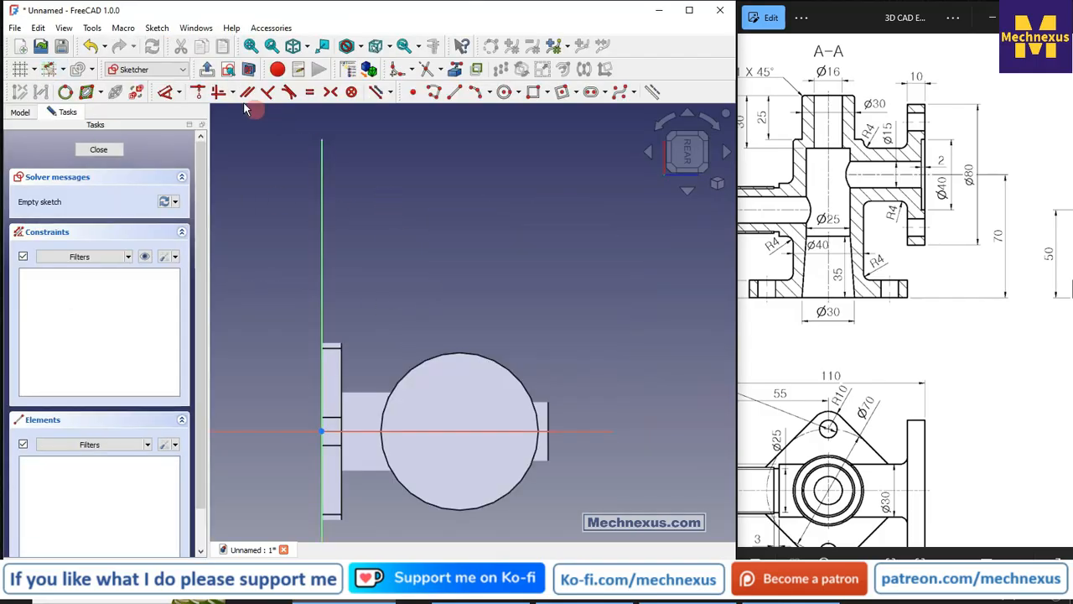
left_click(455, 70)
left_click(491, 359)
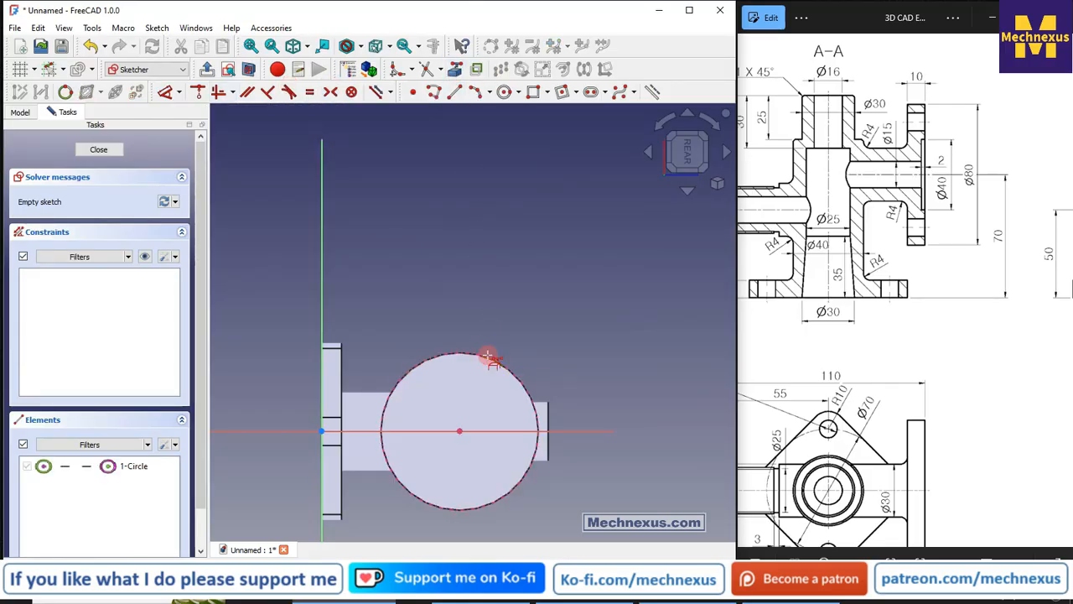
Draw a circle concentric with the flange edge and constrain its diameter to 40 mm
left_click(504, 91)
left_click(460, 431)
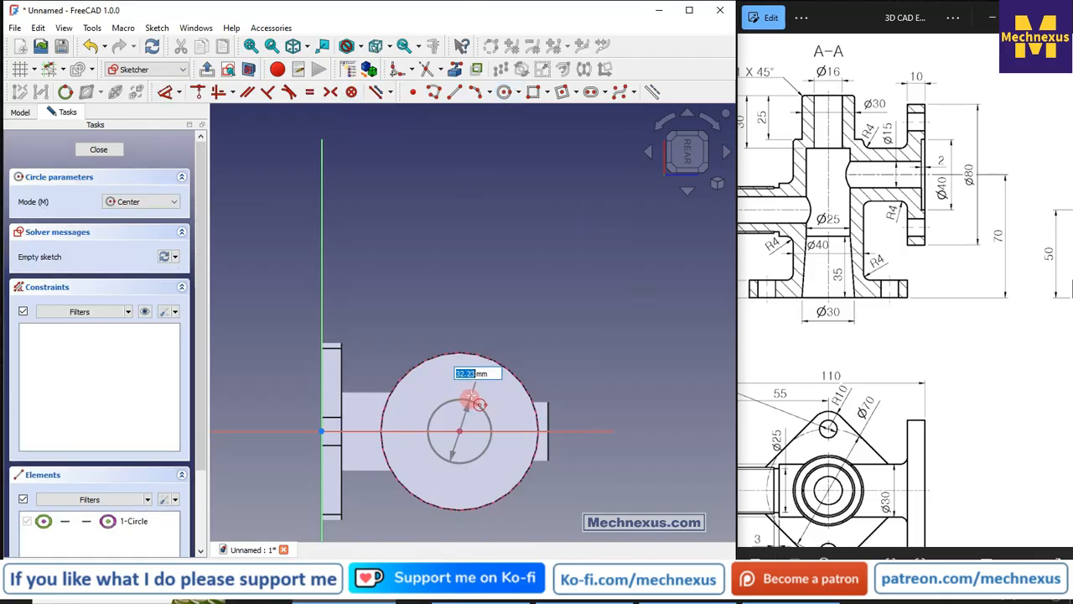
left_click(473, 392)
left_click(166, 92)
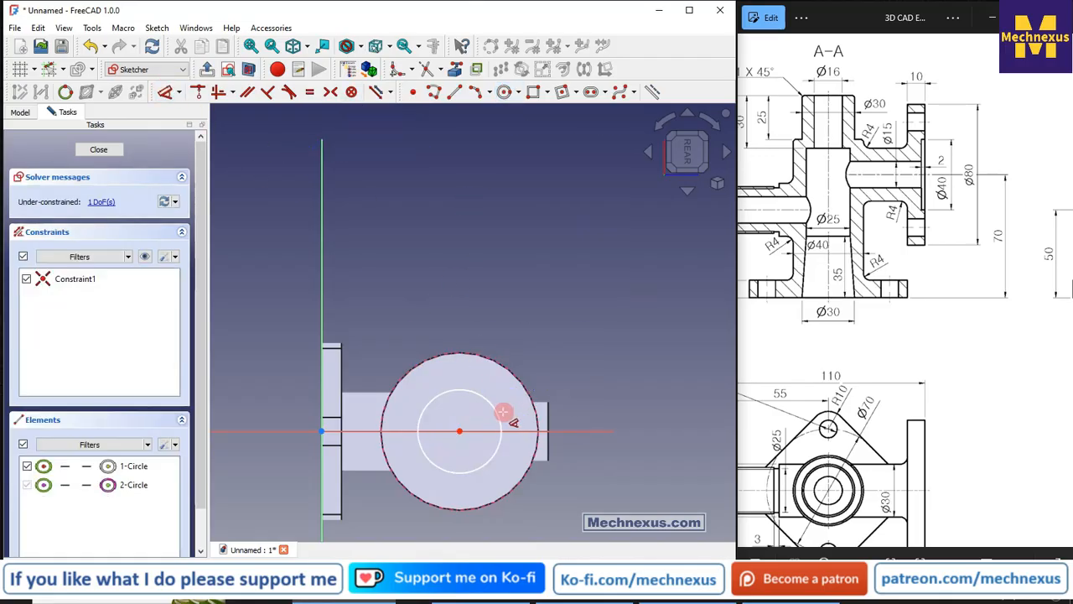
left_click(498, 412)
left_click(570, 298)
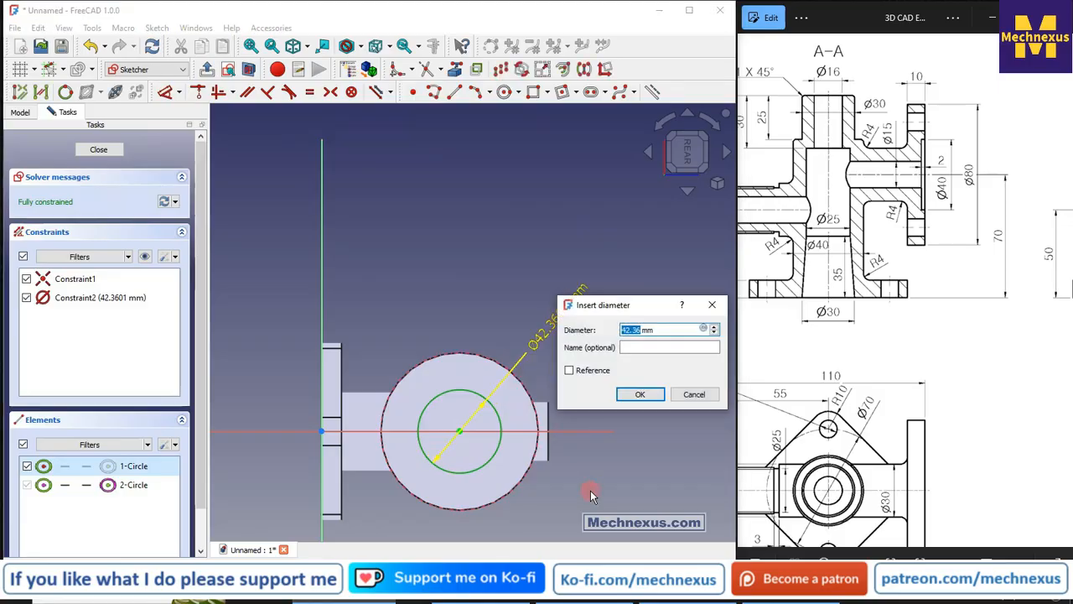
type("40")
key("Return")
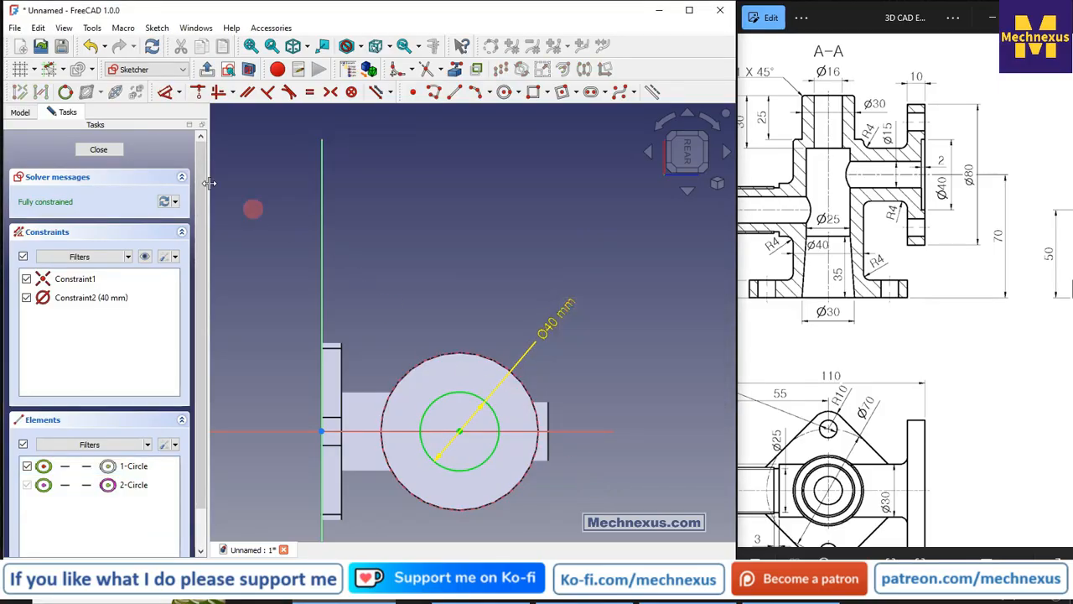
Close the sketch and pocket the 40 mm circle 2 mm deep into the flange face
left_click(109, 152)
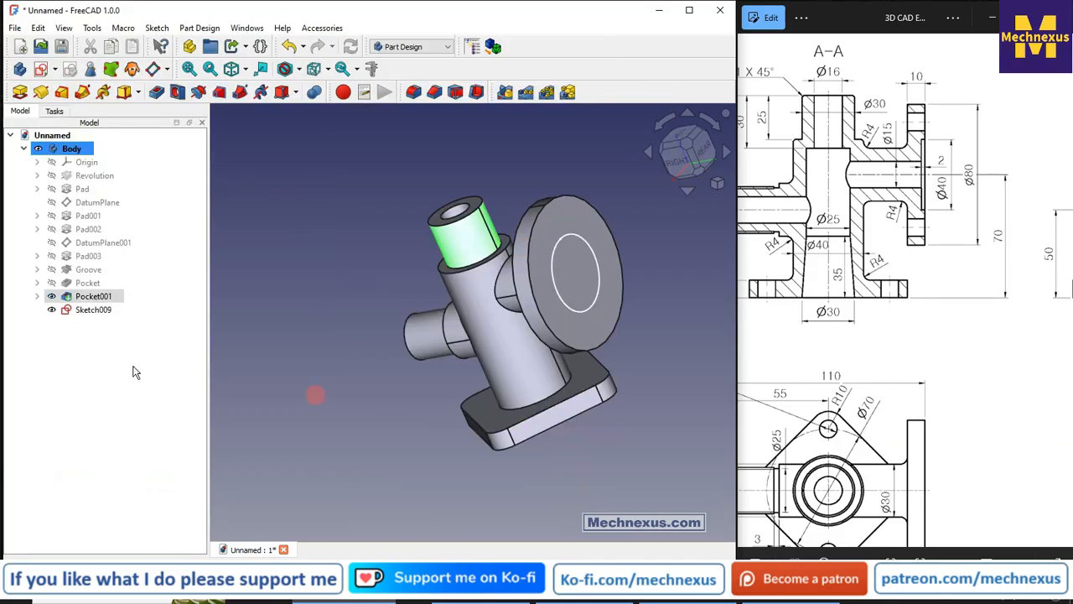
left_click(88, 309)
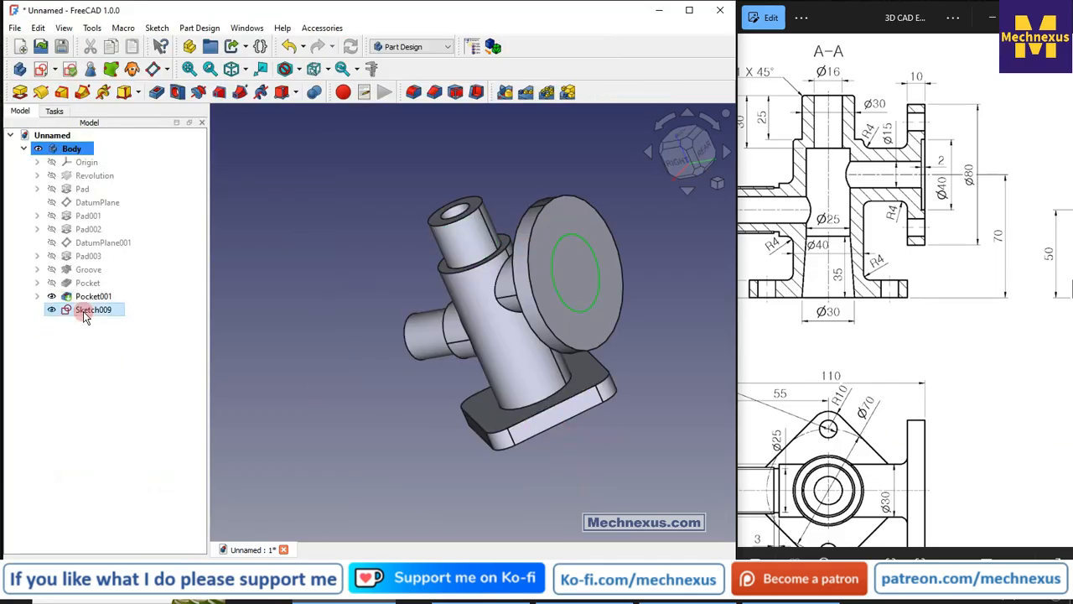
left_click(158, 92)
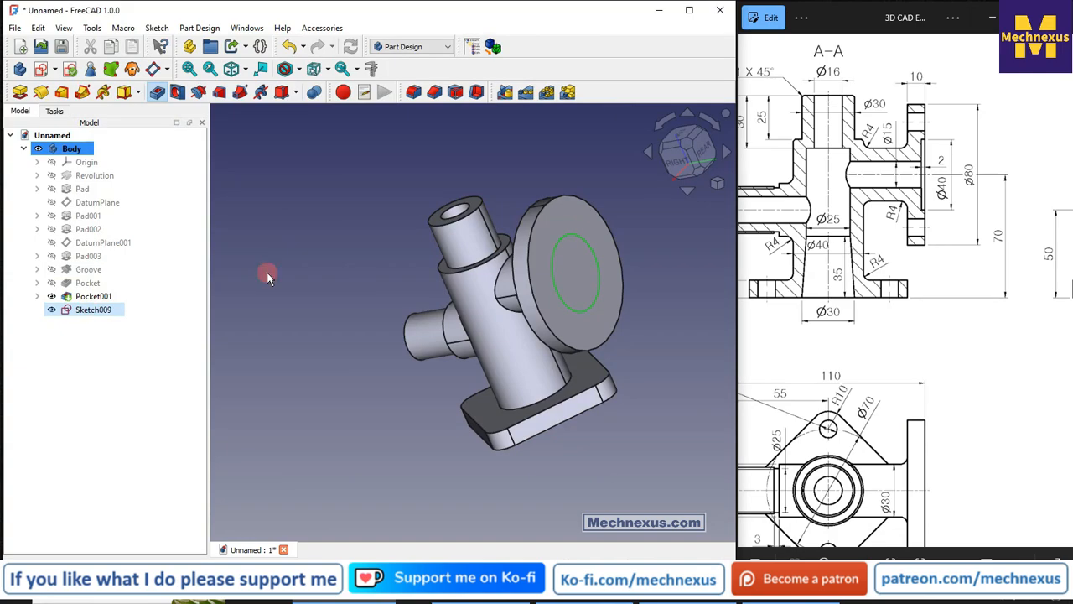
type("2")
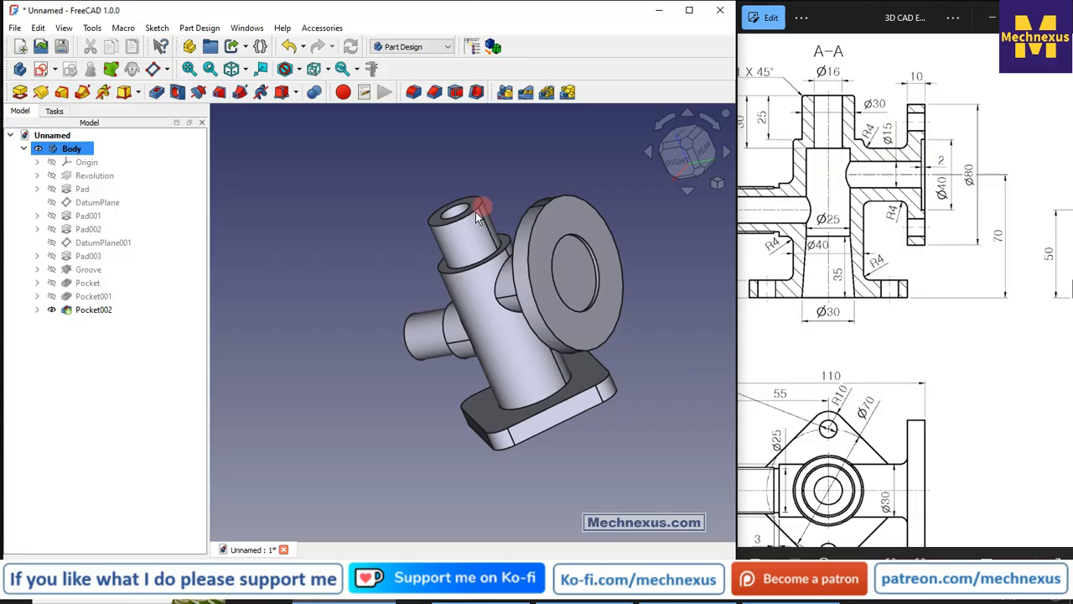
Start a sketch on the floor of the flange recess and project the recess's circular edge as external geometry
left_click(578, 271)
scroll(543, 207, "up", 3)
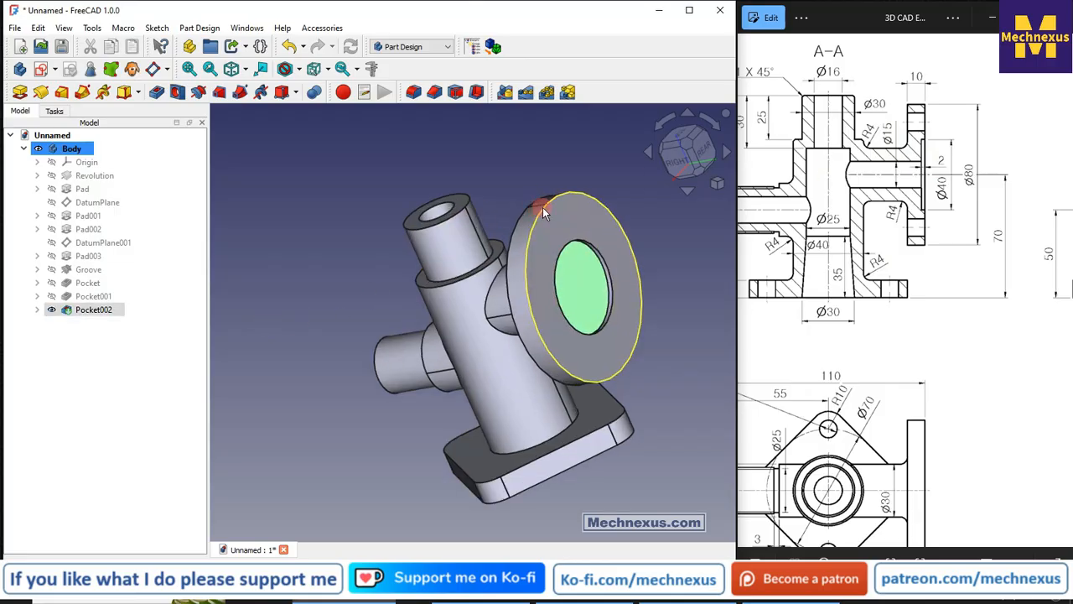
left_click(41, 70)
scroll(539, 240, "down", 3)
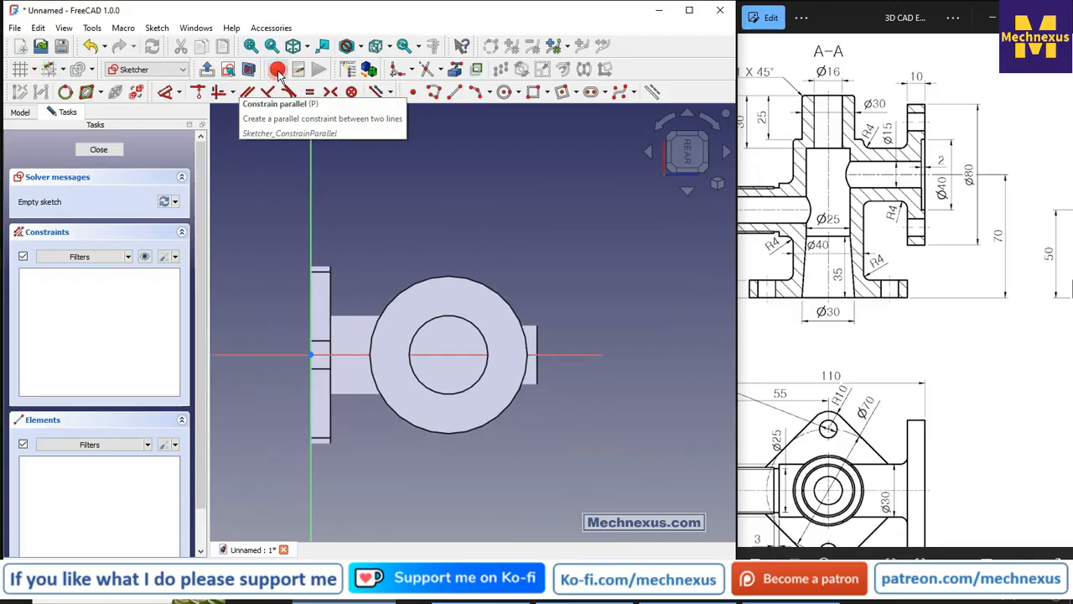
left_click(472, 322)
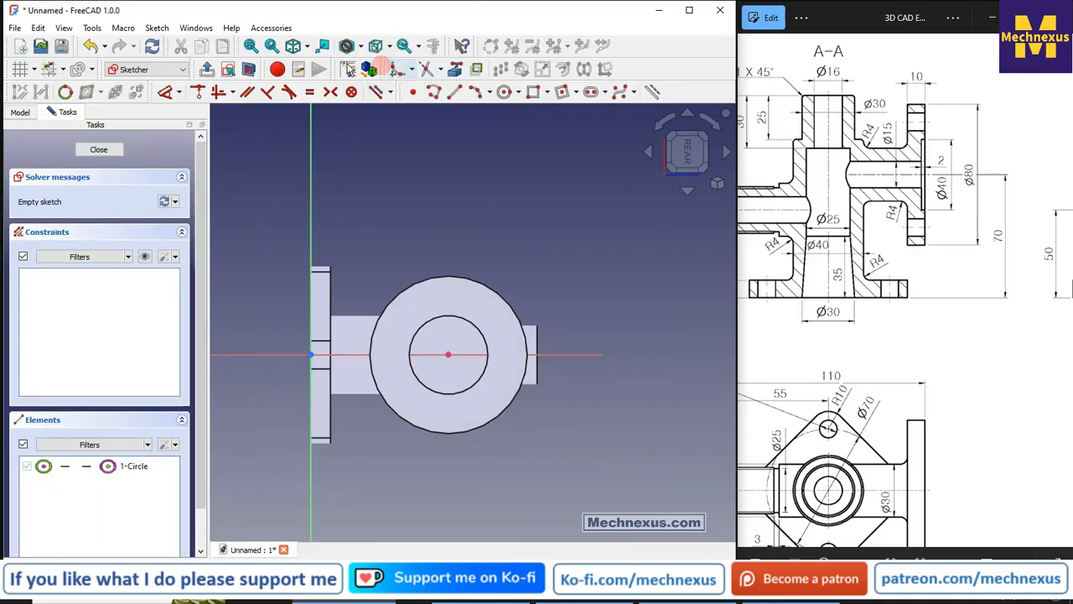
Draw a circle centred on the projected recess edge, constrain its diameter to 15 mm, and close the sketch
left_click(504, 92)
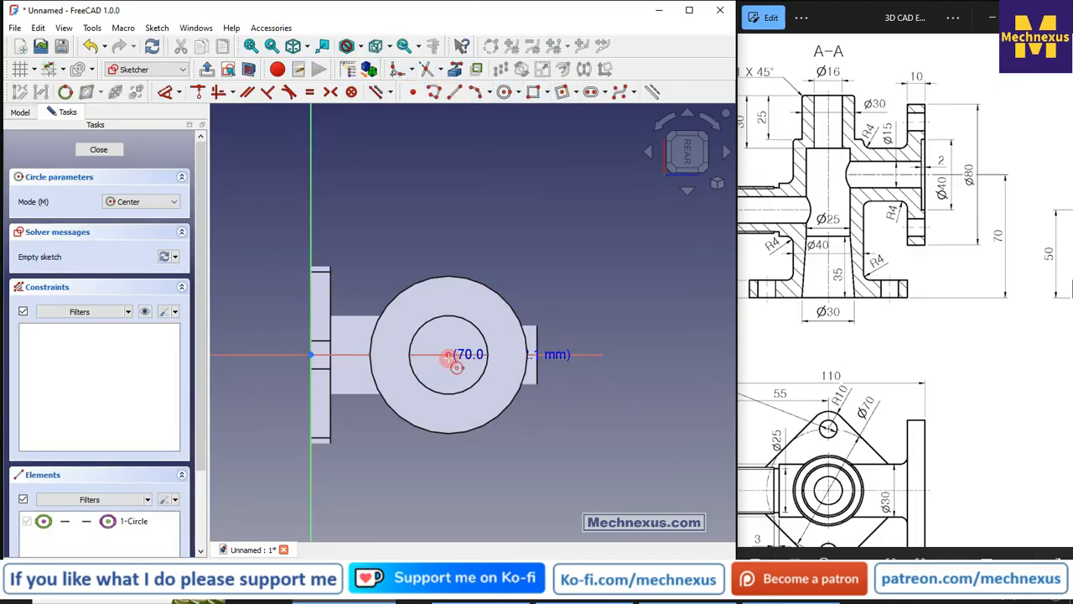
left_click(449, 355)
left_click(451, 333)
left_click(174, 96)
left_click(477, 328)
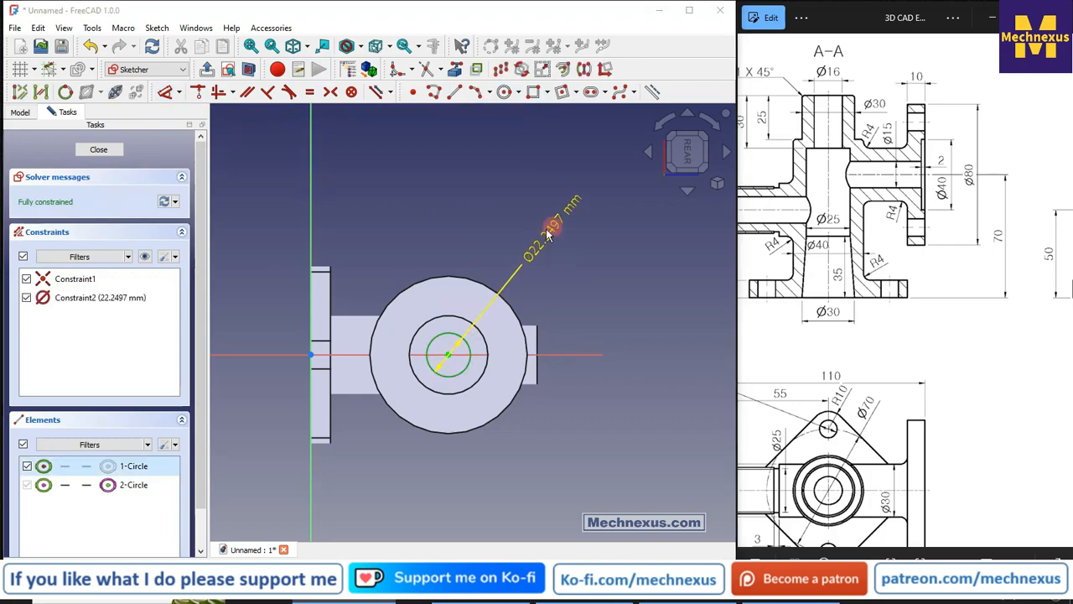
left_click(546, 235)
type("15")
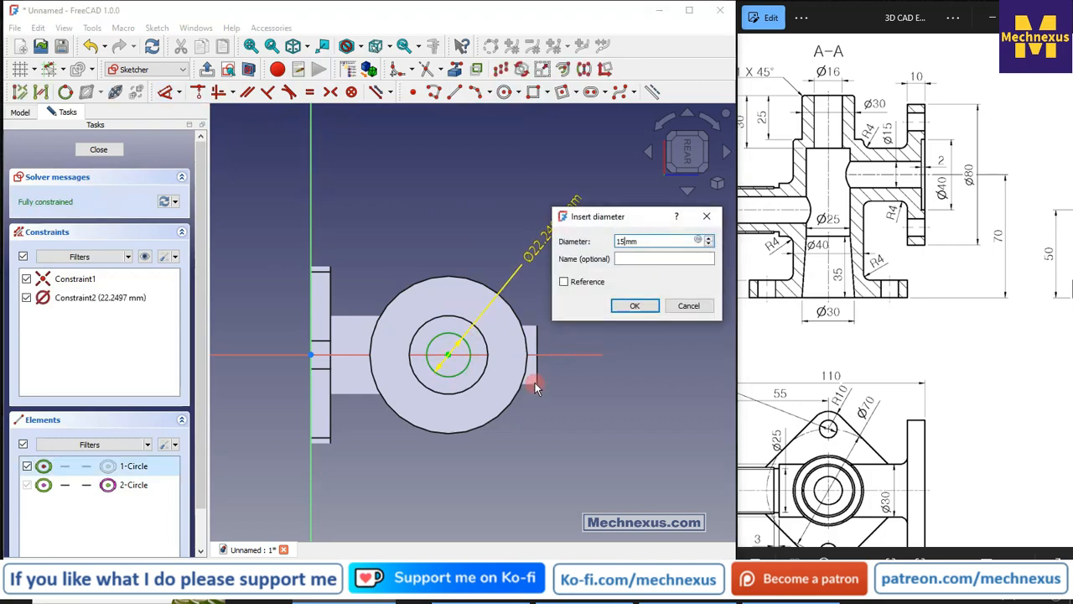
key("Return")
left_click(109, 148)
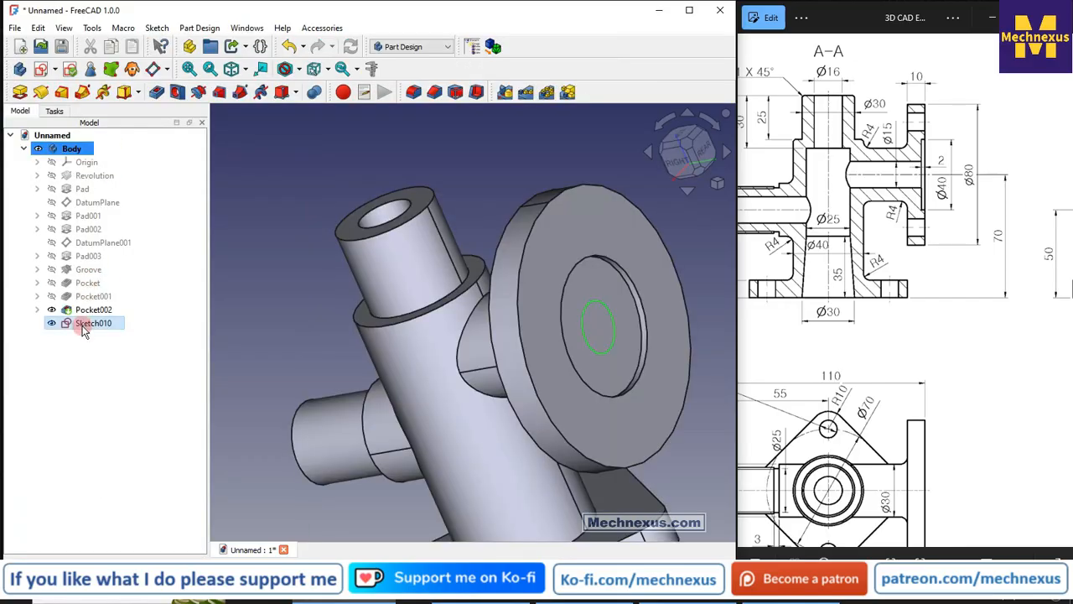
Pocket the 15 mm circle 55 mm deep from the flange recess into the main body
left_click(157, 91)
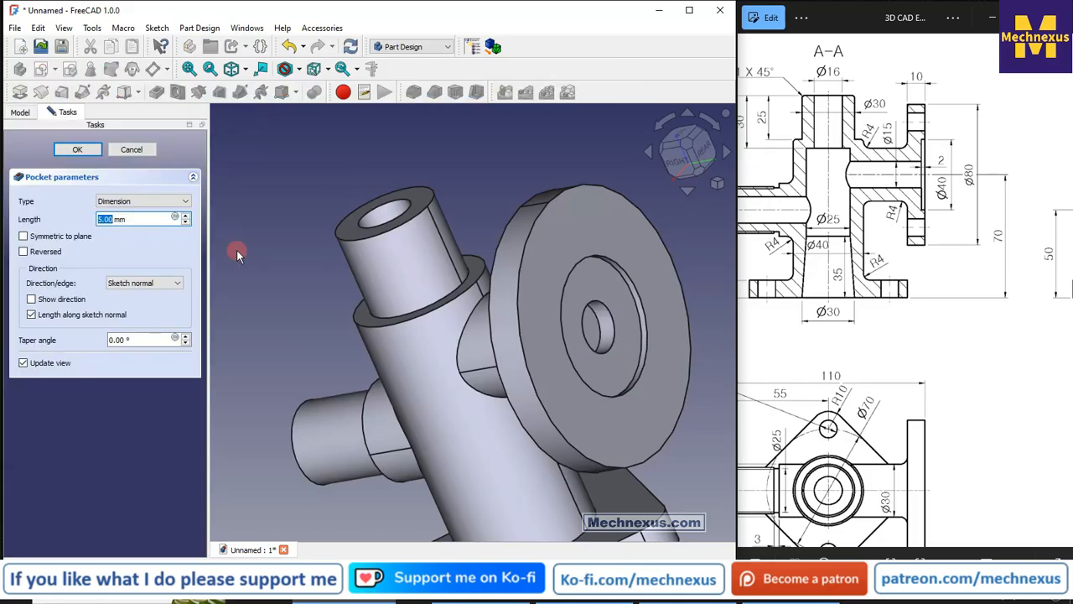
type("55")
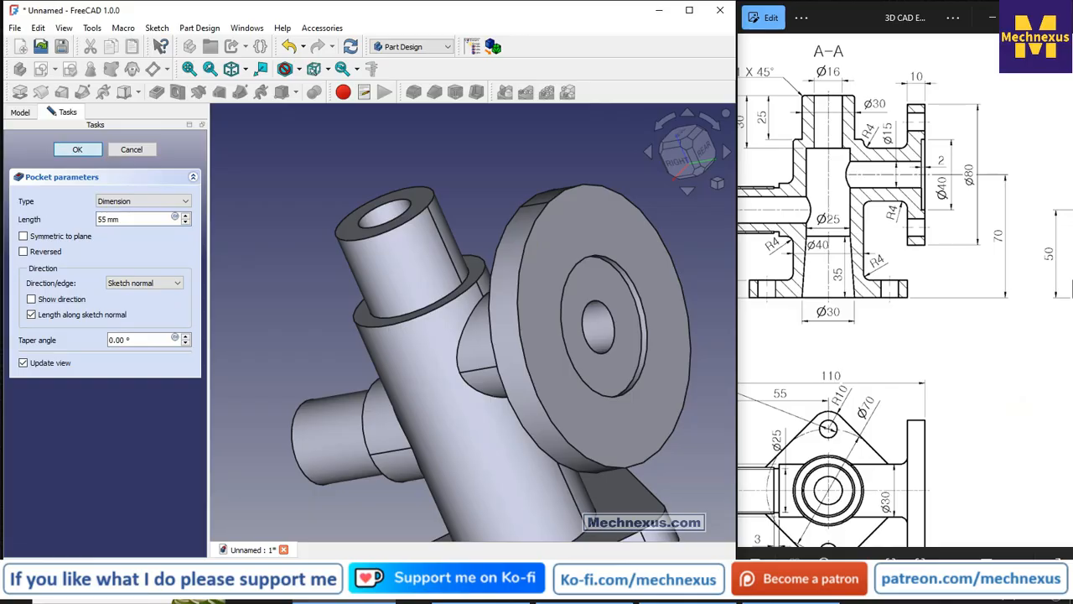
left_click(77, 150)
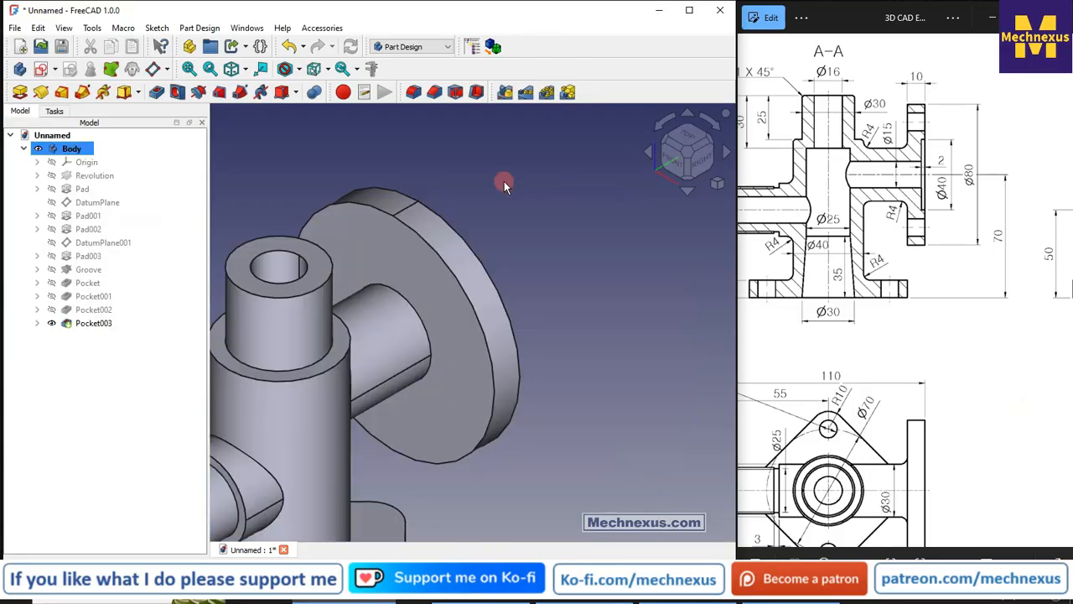
Fillet the edge where the unflanged side branch meets the main cylinder with a 4 mm radius, following the drawing
scroll(606, 232, "down", 3)
left_click(836, 334)
scroll(837, 333, "down", 4)
scroll(1040, 353, "up", 4)
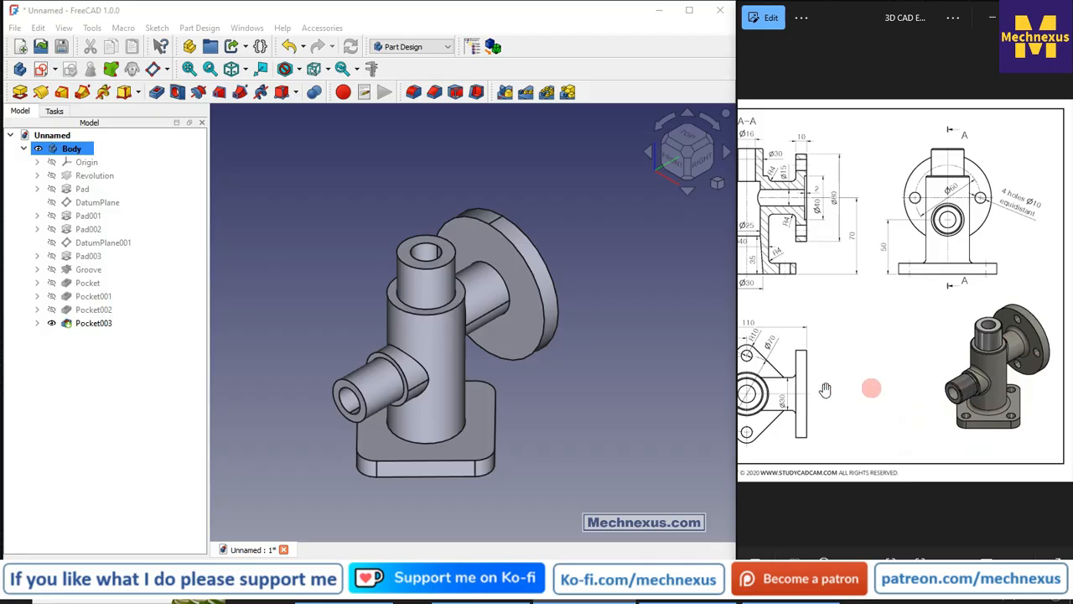
scroll(351, 352, "up", 3)
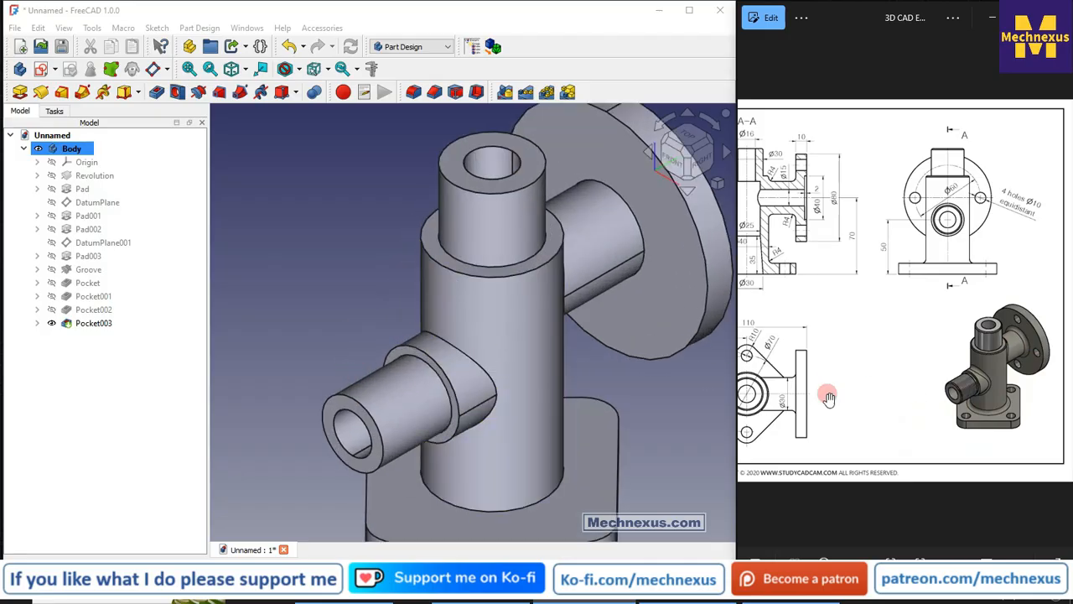
scroll(922, 391, "up", 3)
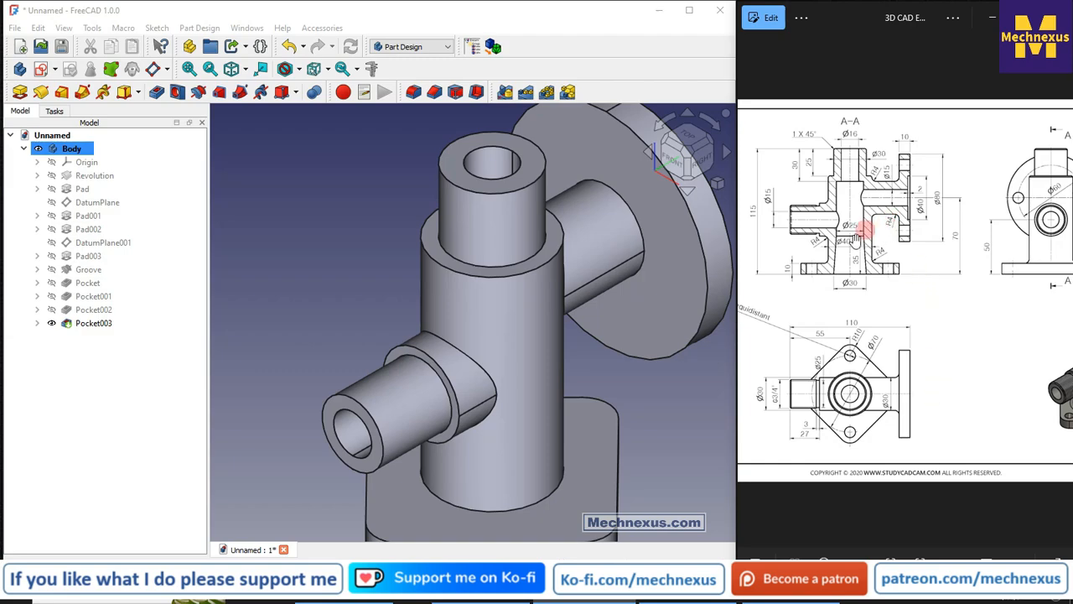
scroll(829, 240, "up", 3)
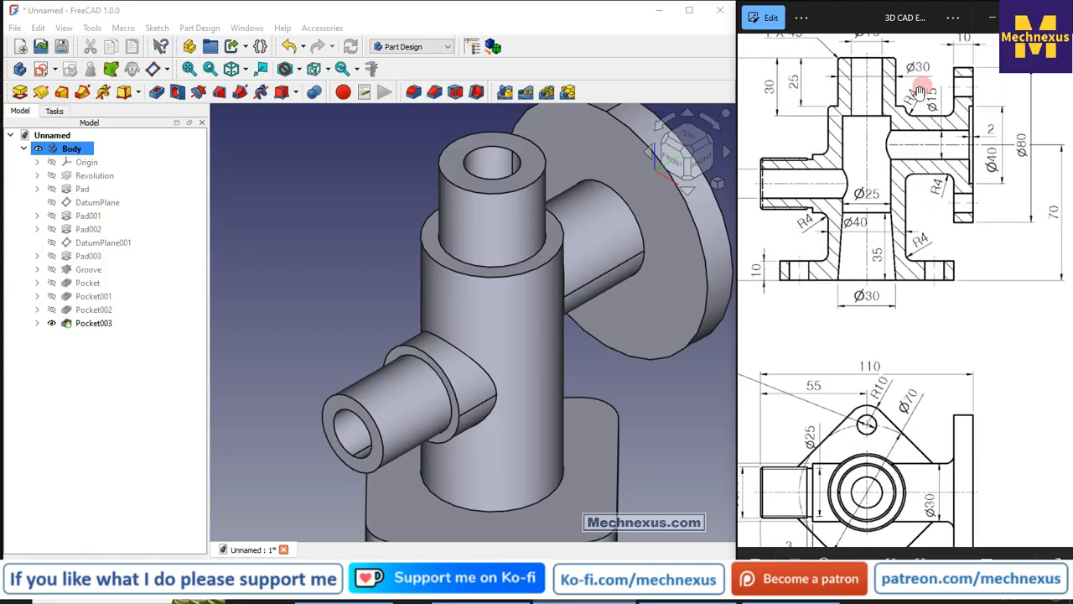
left_click(462, 349)
scroll(343, 285, "down", 2)
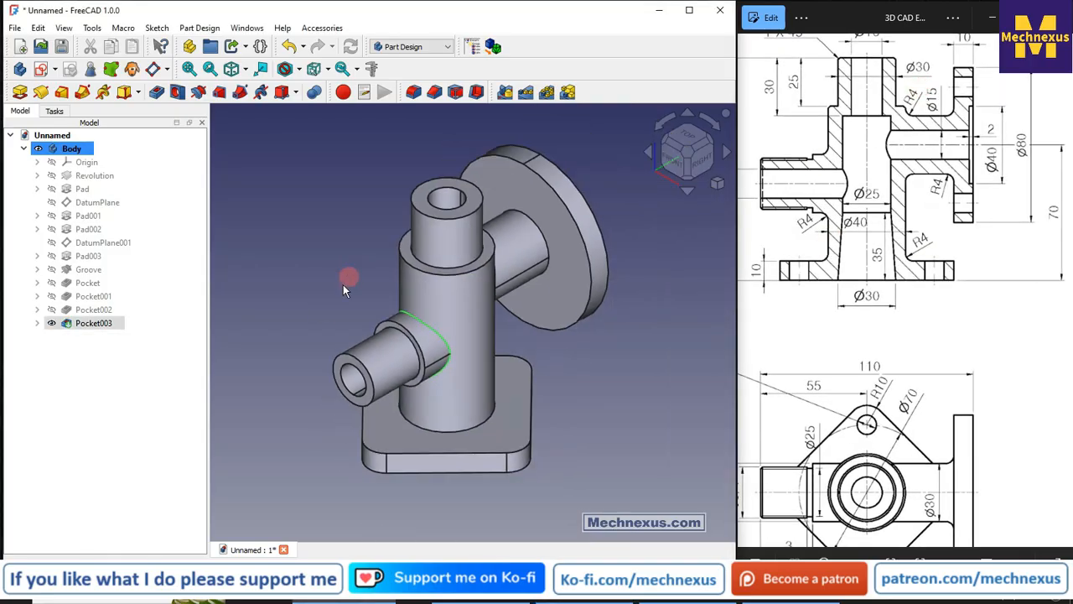
left_click(413, 91)
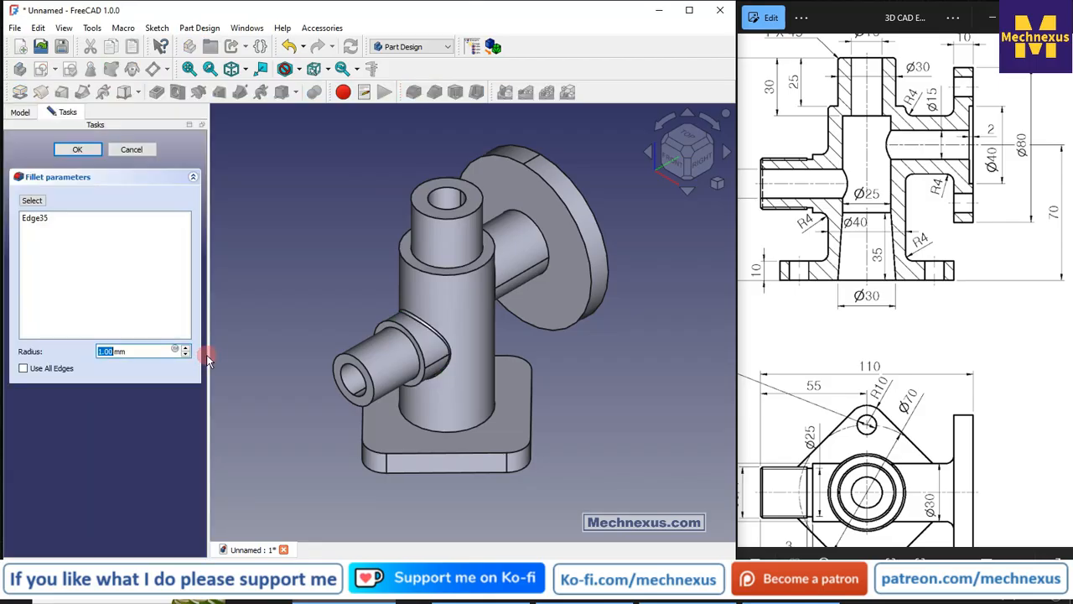
type("4")
left_click(263, 283)
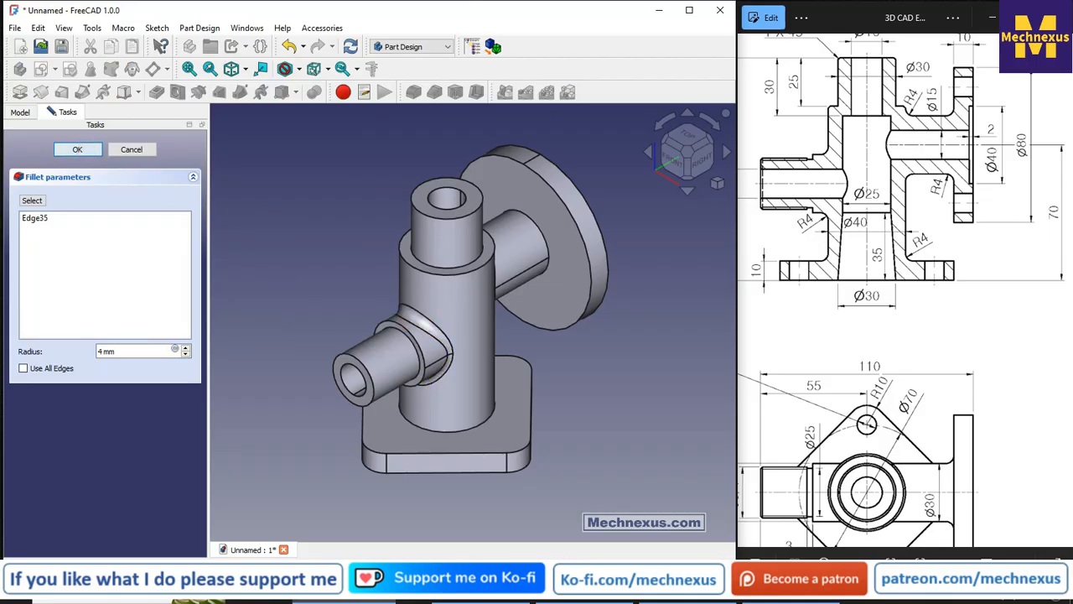
left_click(77, 149)
Fillet the edge where the flanged branch meets the main cylinder with a 4 mm radius
scroll(408, 274, "up", 4)
middle_click_drag(473, 359, 394, 378)
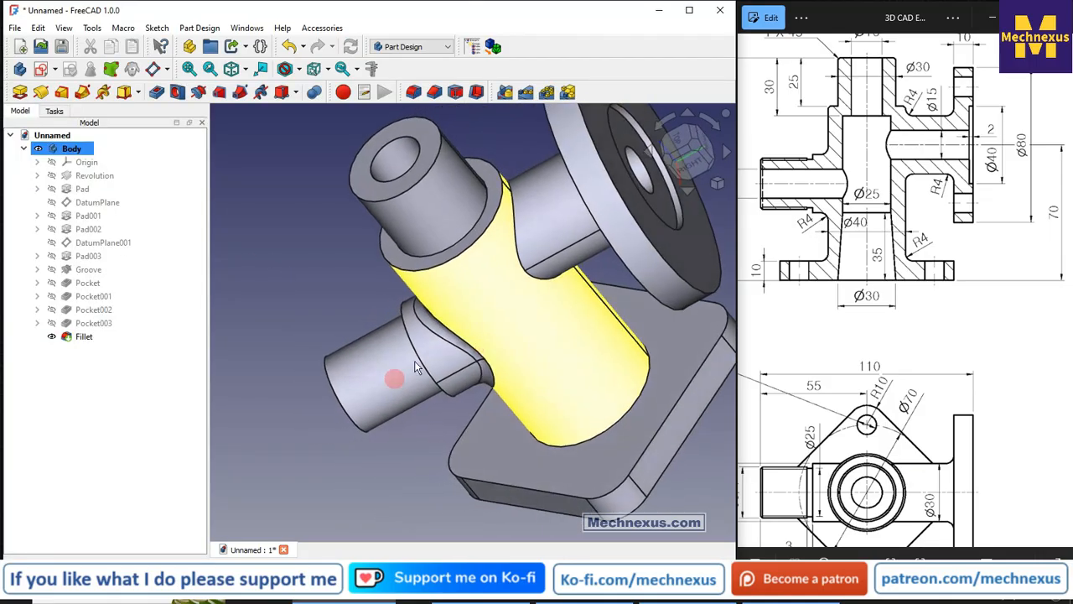
scroll(537, 254, "up", 5)
scroll(508, 265, "down", 2)
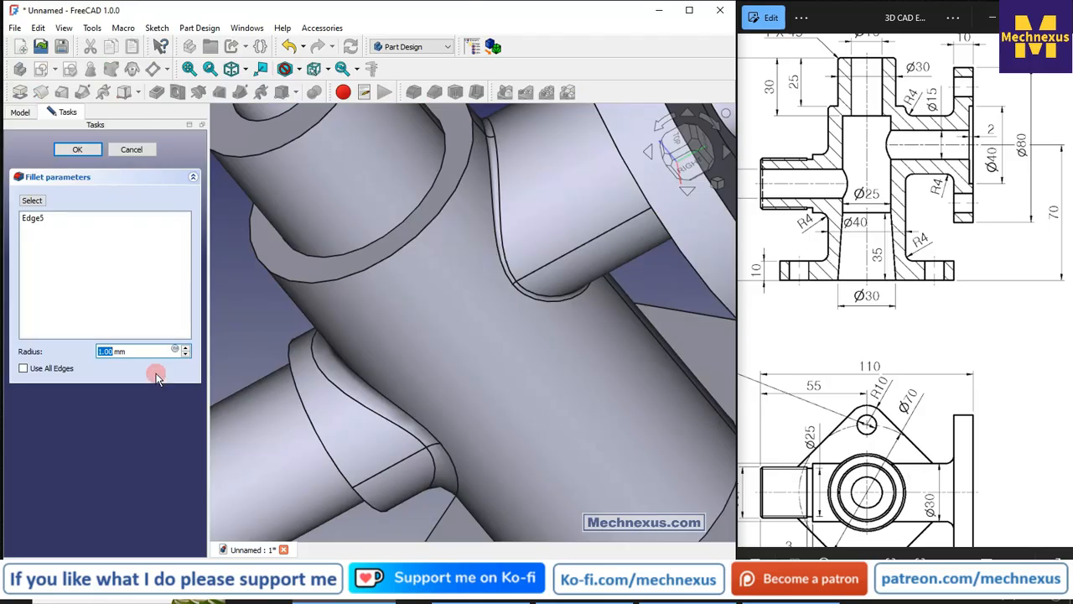
type("4")
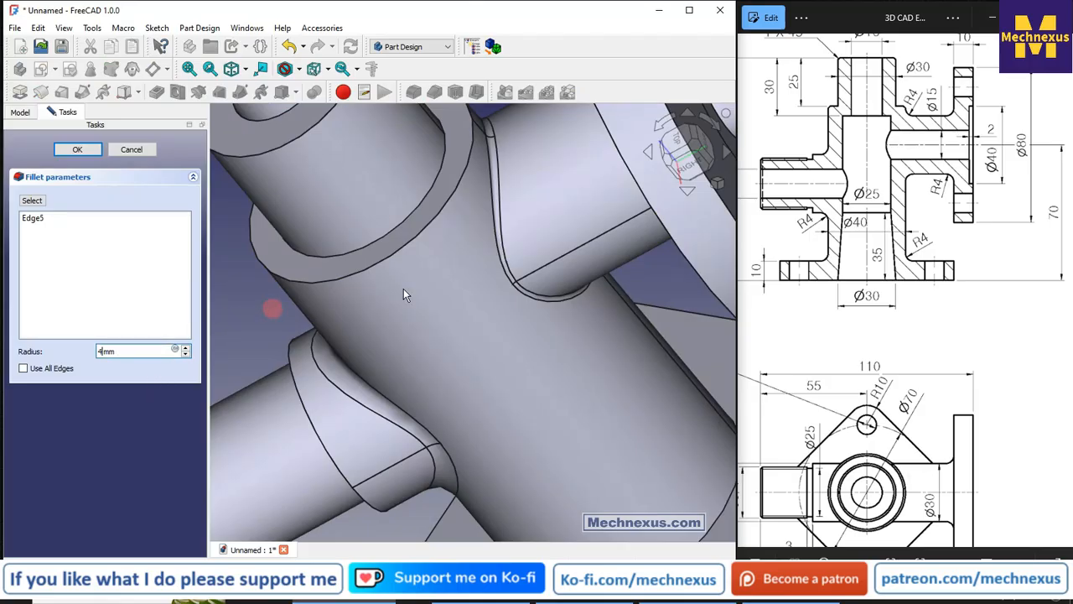
scroll(545, 246, "down", 5)
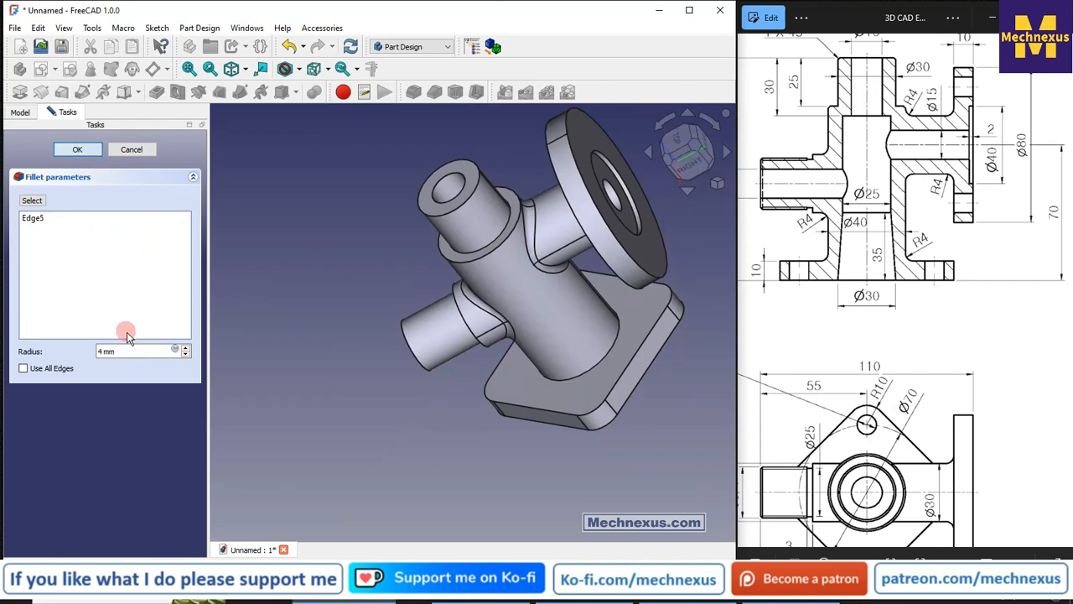
key("Return")
Add 4 mm fillets where the branch meets the back of the round flange and where the main cylinder meets the base plate
middle_click_drag(417, 344, 490, 300)
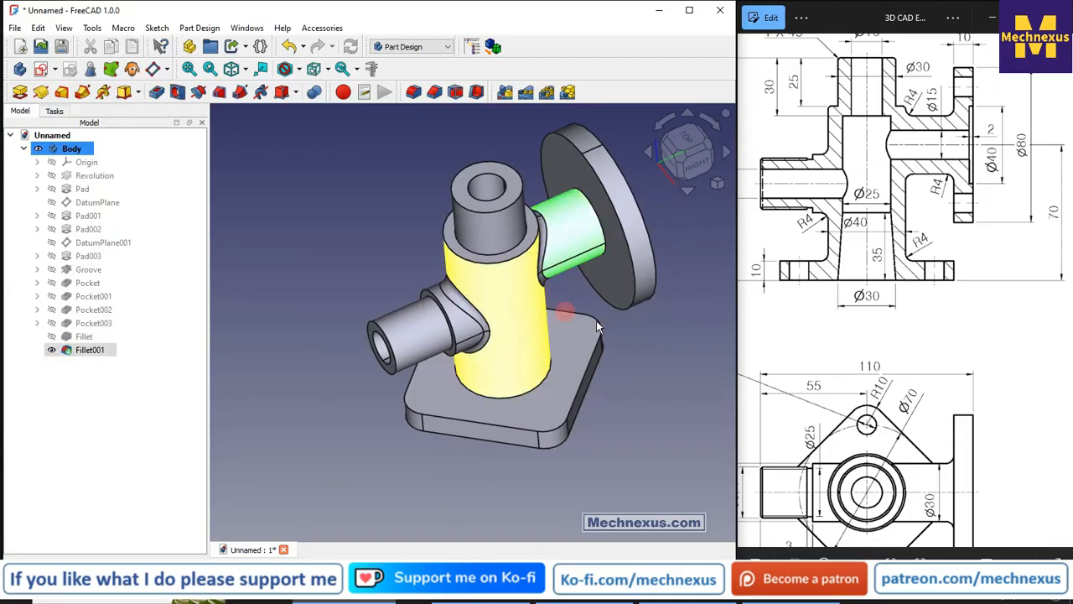
left_click(639, 358)
scroll(612, 226, "up", 3)
left_click(598, 243)
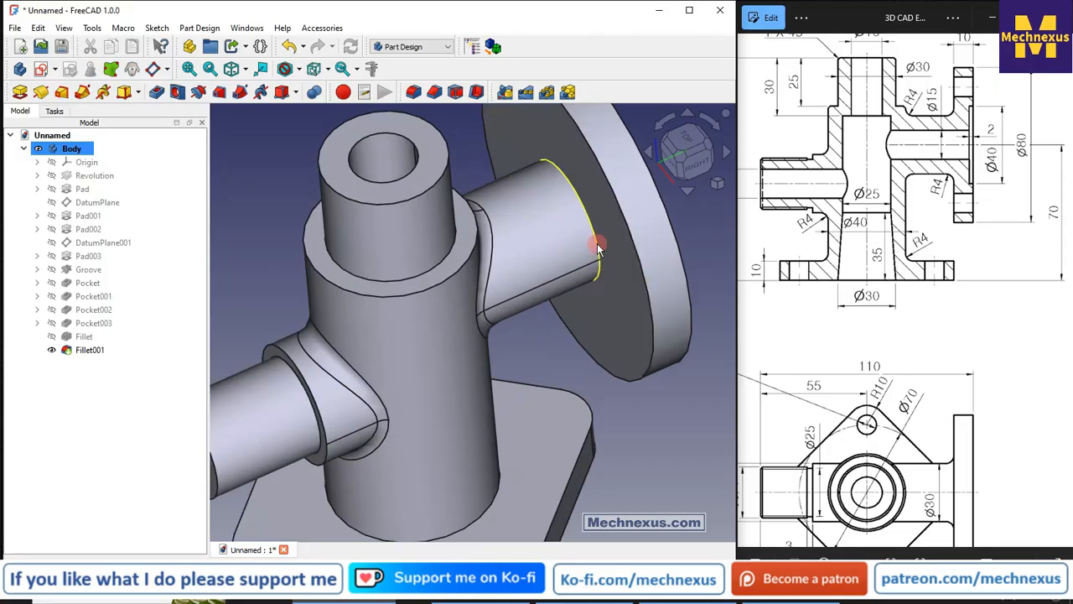
left_click(414, 93)
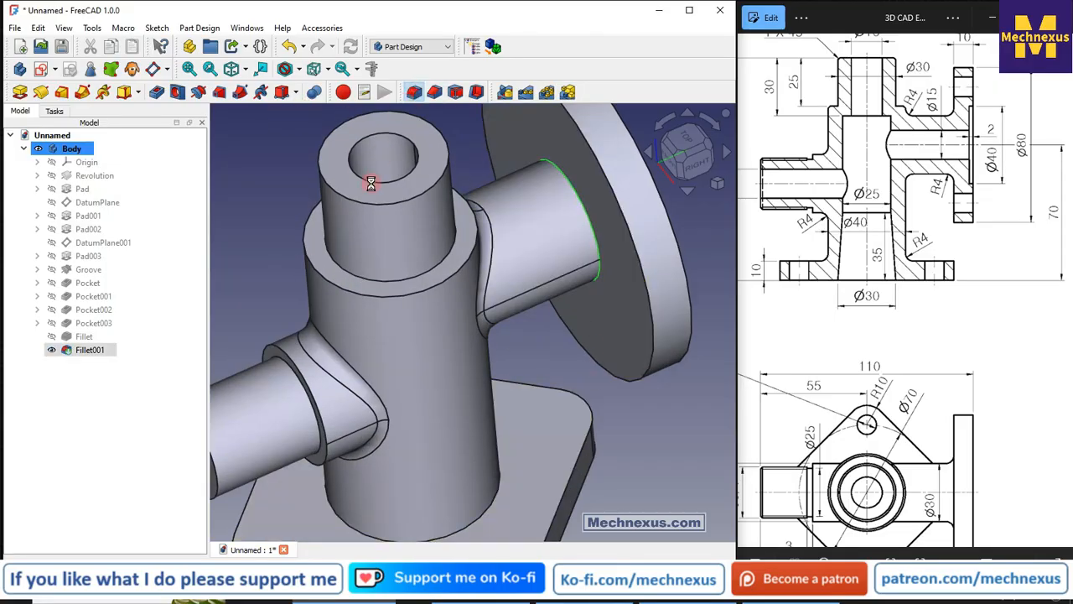
type("4")
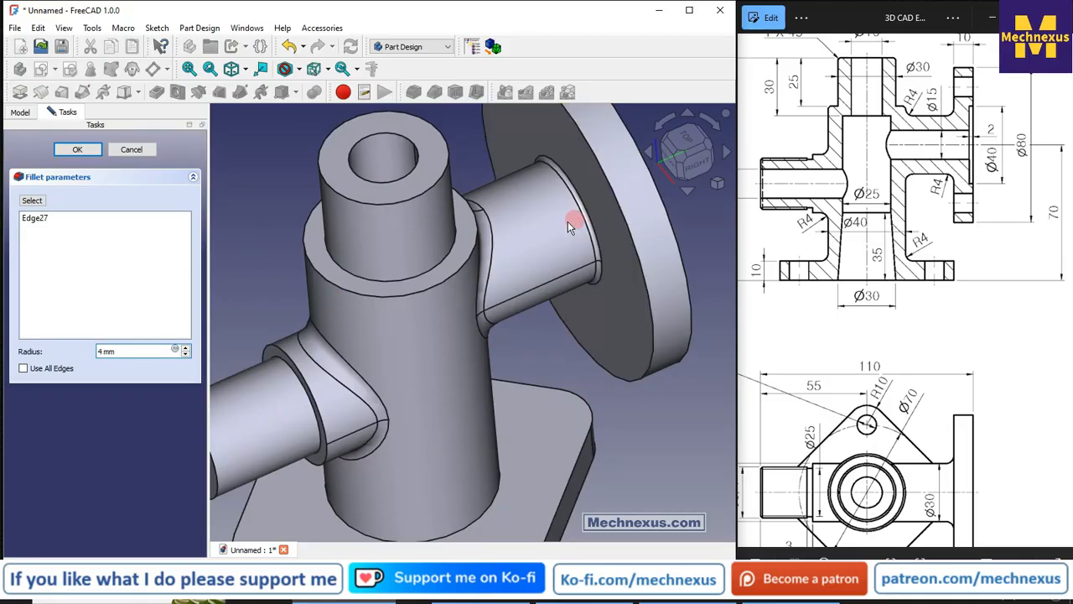
scroll(600, 239, "down", 5)
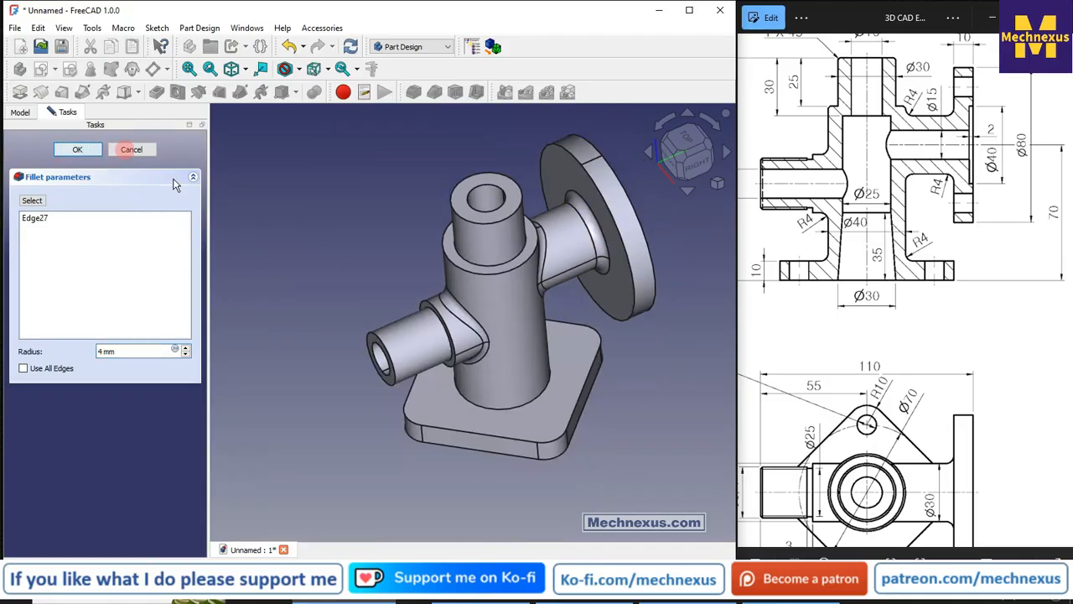
left_click(537, 404)
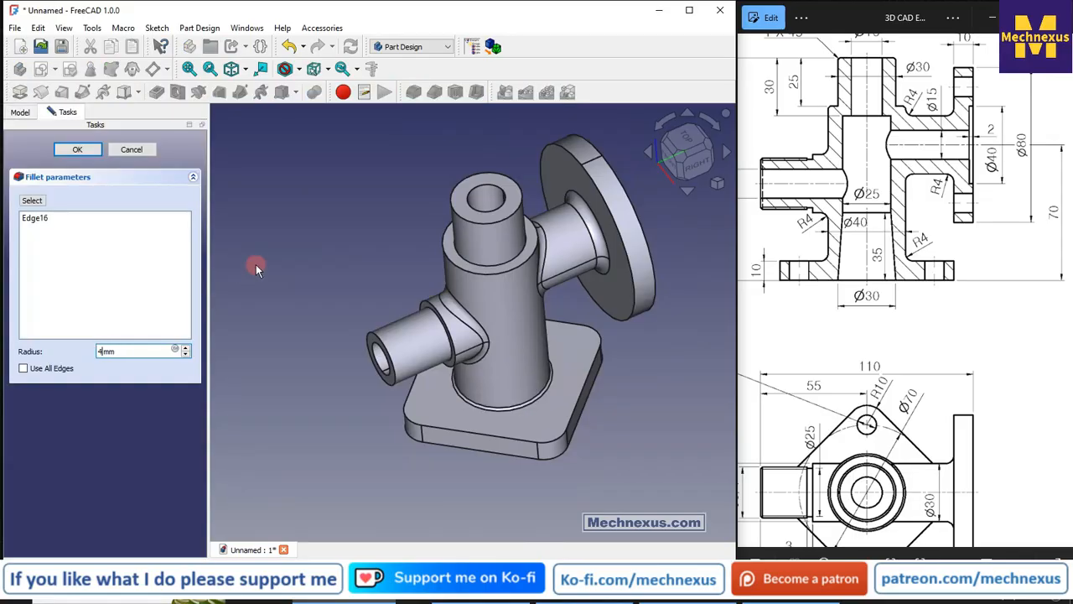
left_click(79, 147)
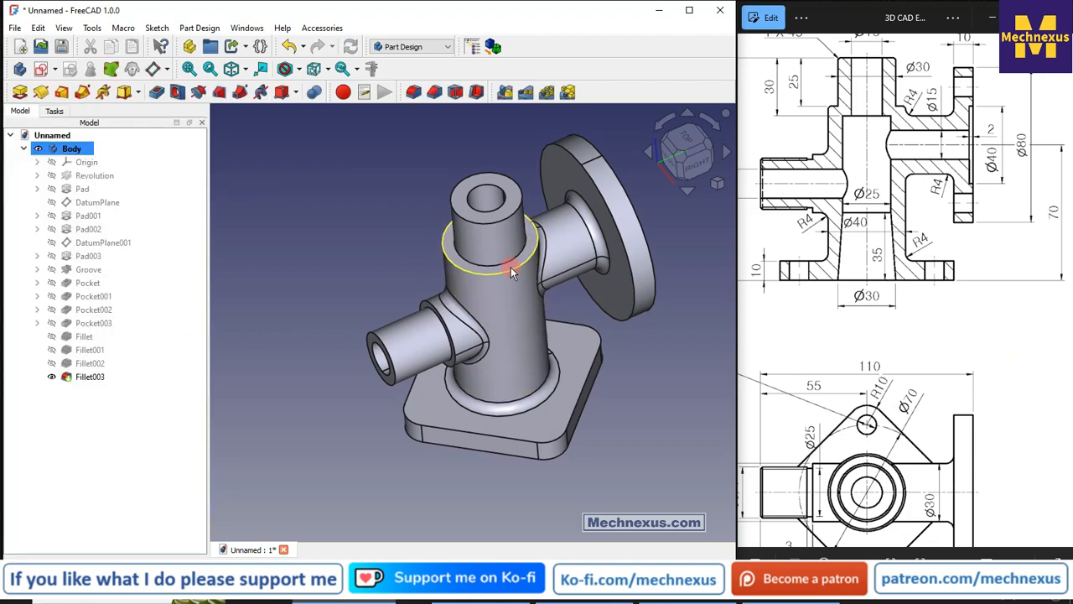
Fillet the outer edge of the main cylinder's upper shoulder with a 4 mm radius
left_click(511, 267)
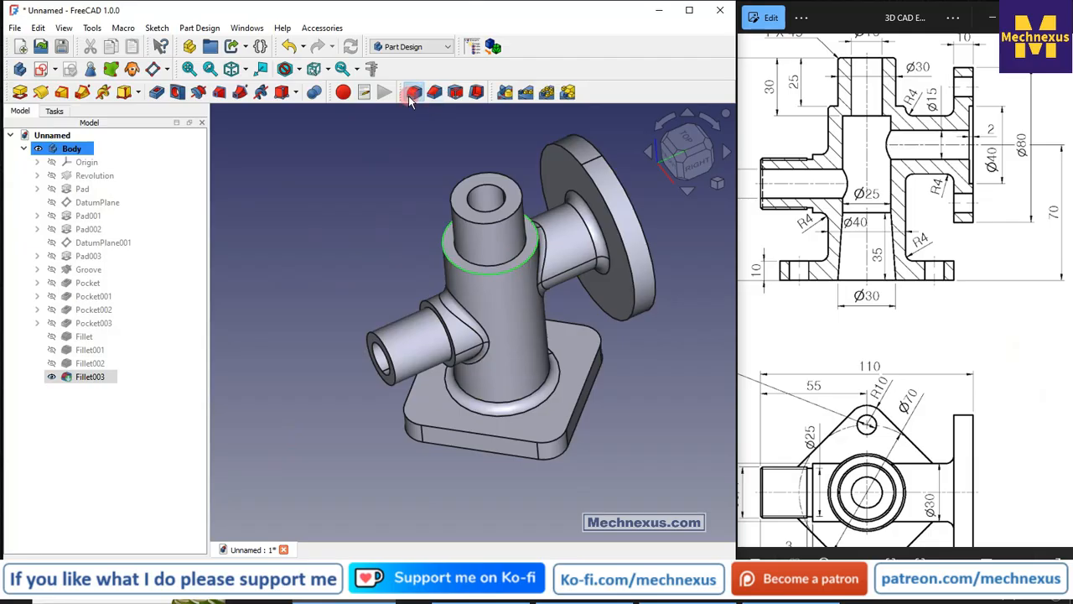
left_click(412, 94)
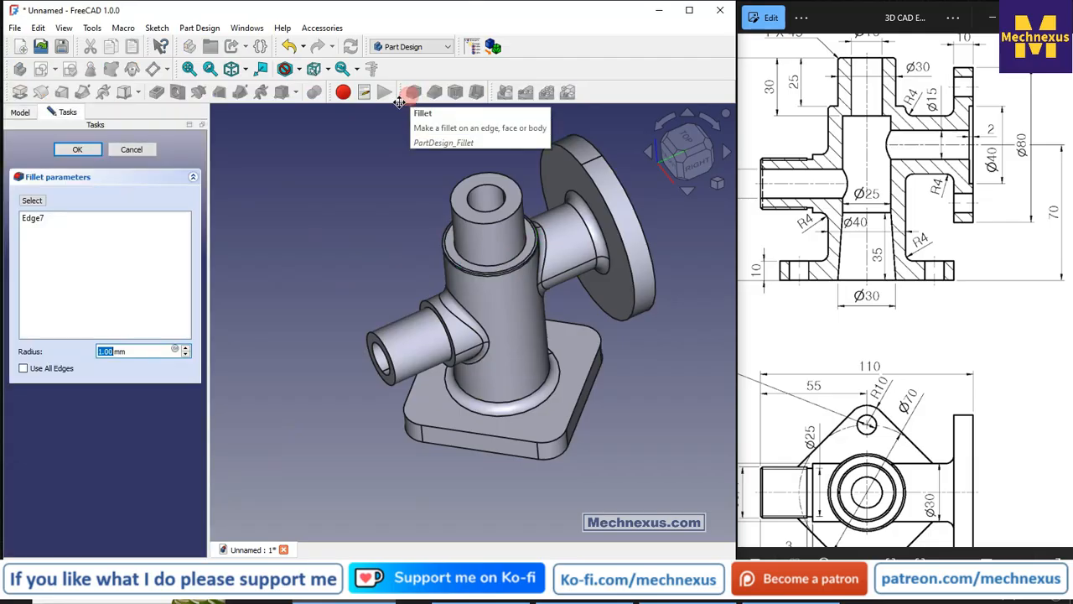
scroll(526, 278, "up", 5)
middle_click_drag(526, 279, 431, 280)
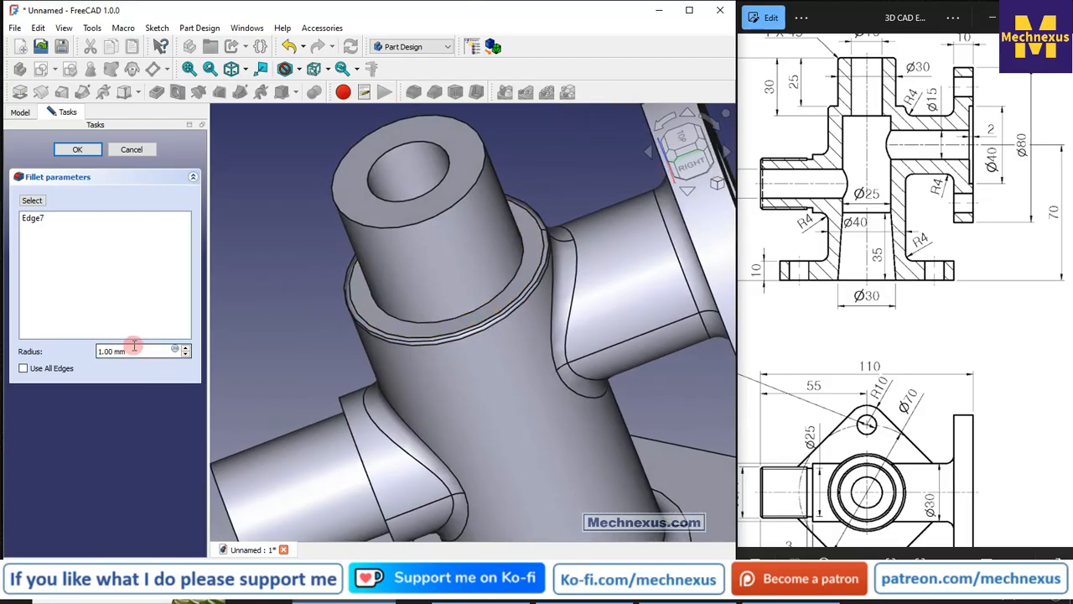
left_click_drag(138, 352, 27, 340)
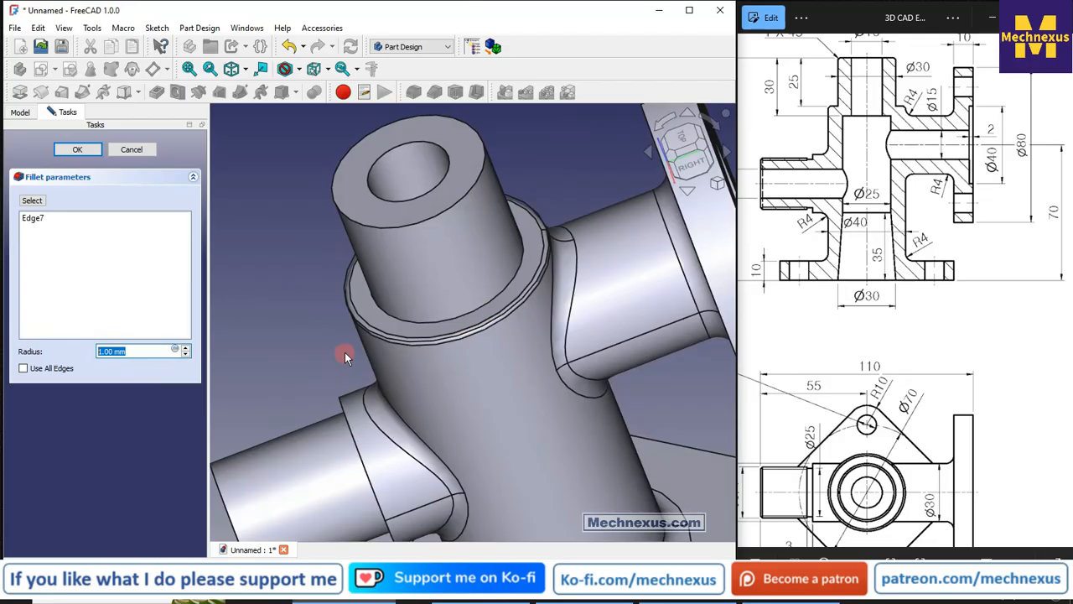
type("4")
scroll(552, 285, "up", 5)
scroll(554, 281, "down", 5)
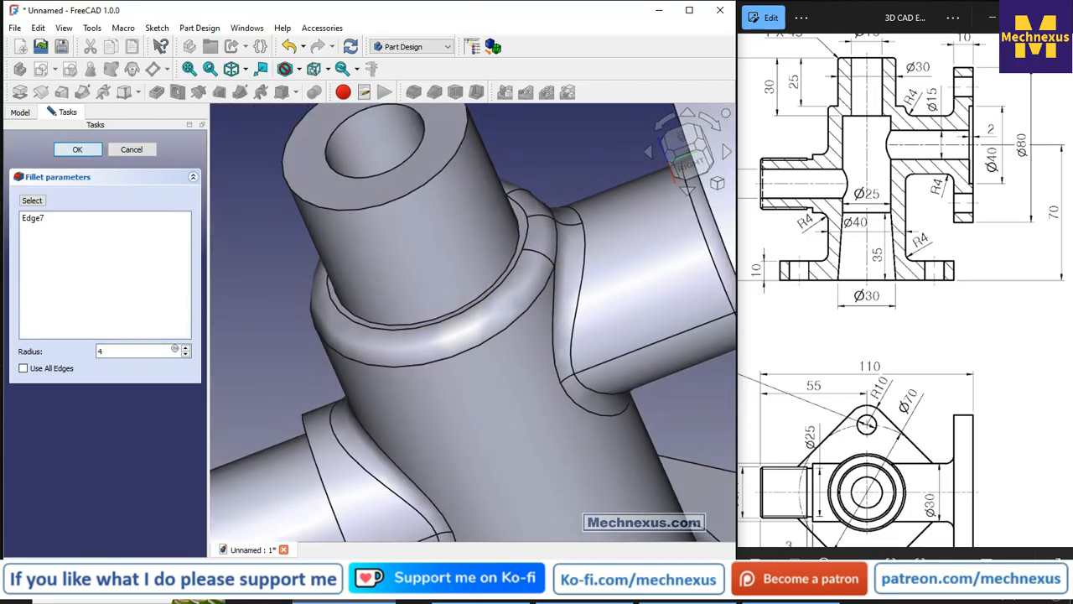
scroll(398, 278, "down", 5)
Examine the drawing's section, plan and isometric views for the remaining fillets, chamfers and holes
middle_click_drag(447, 315, 495, 300)
left_click(874, 358)
scroll(874, 358, "down", 3)
scroll(872, 359, "up", 2)
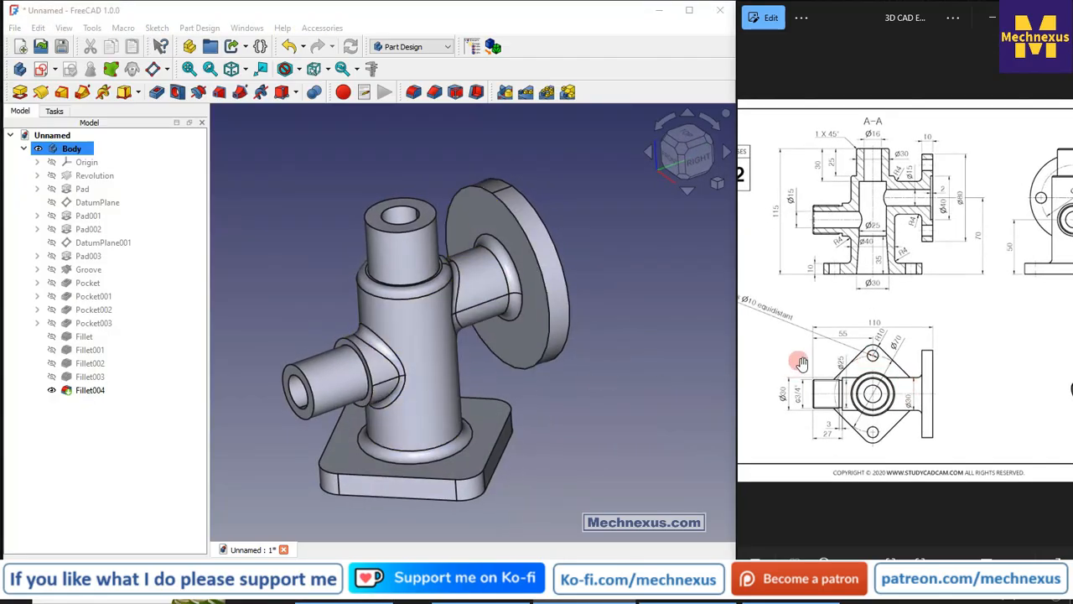
scroll(913, 328, "down", 1)
scroll(865, 380, "up", 1)
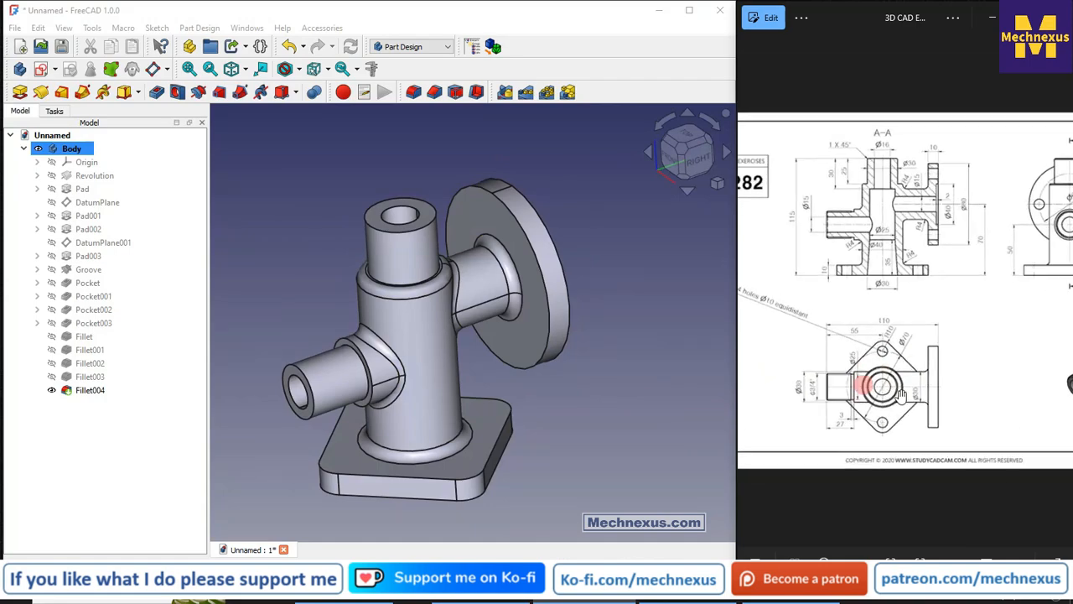
scroll(814, 378, "down", 1)
scroll(970, 383, "up", 3)
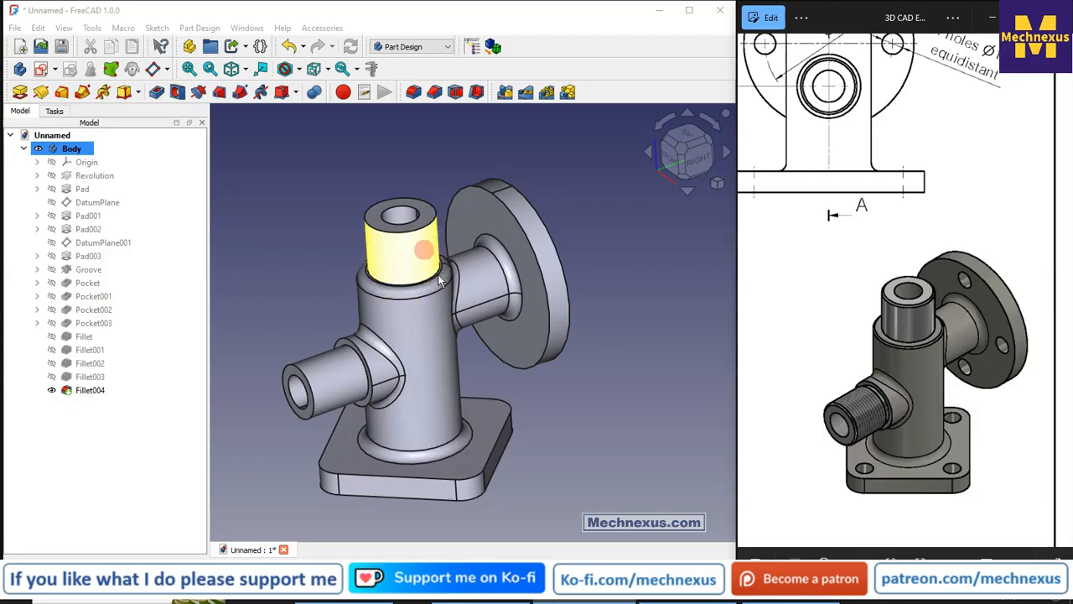
scroll(911, 392, "down", 3)
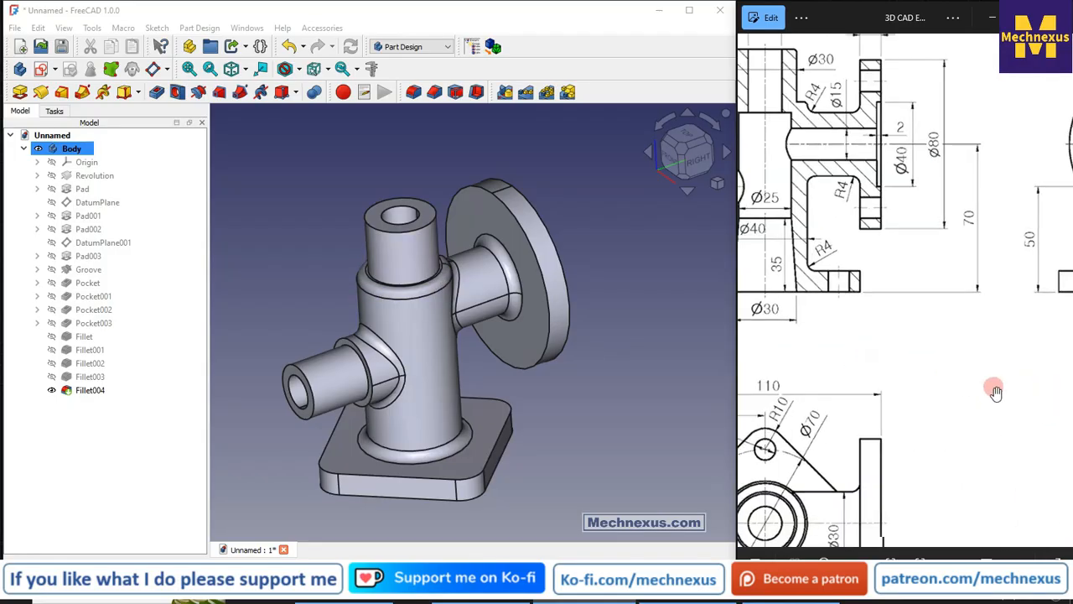
scroll(831, 204, "down", 2)
scroll(832, 187, "up", 3)
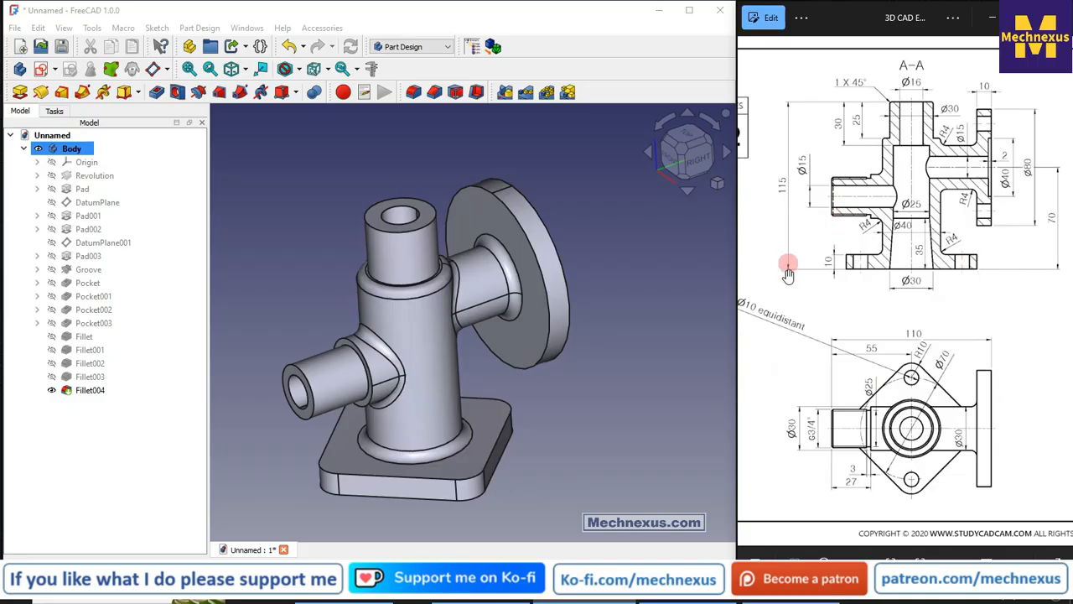
scroll(828, 84, "up", 2)
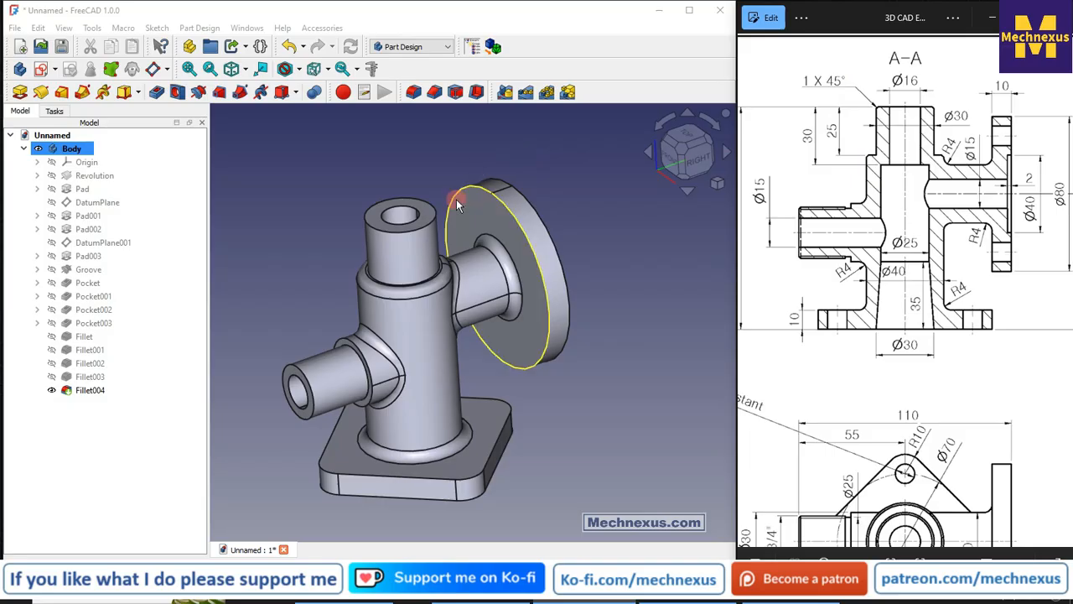
Add 1 mm chamfers to the upper neck's outer rim and the outer end edge of the small side pipe
left_click(437, 218)
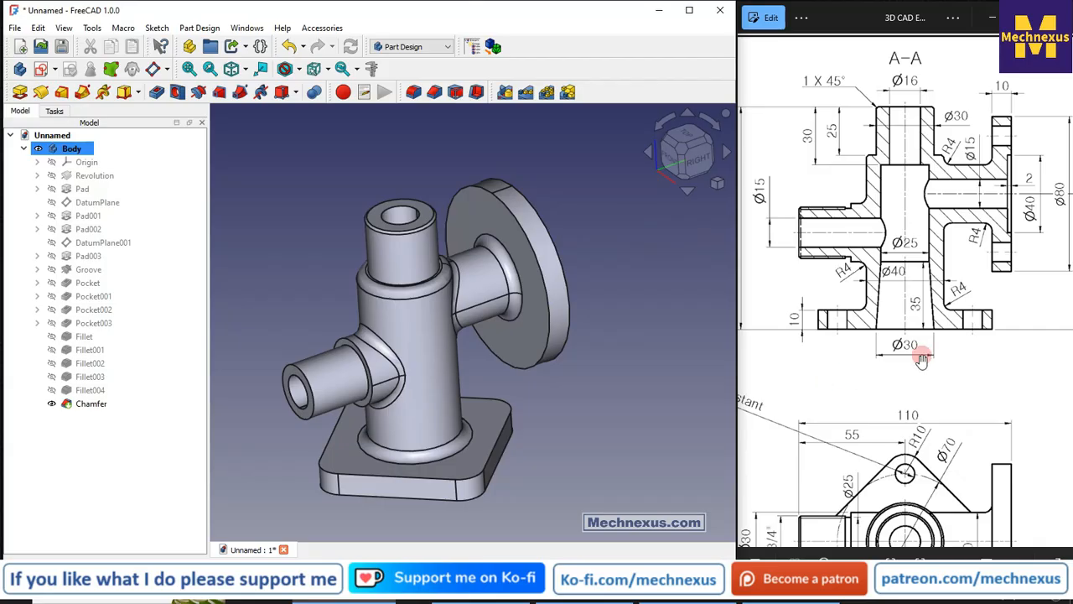
mouse_move(917, 364)
left_mouse_down()
mouse_move(829, 377)
mouse_move(815, 393)
mouse_move(946, 393)
left_mouse_up()
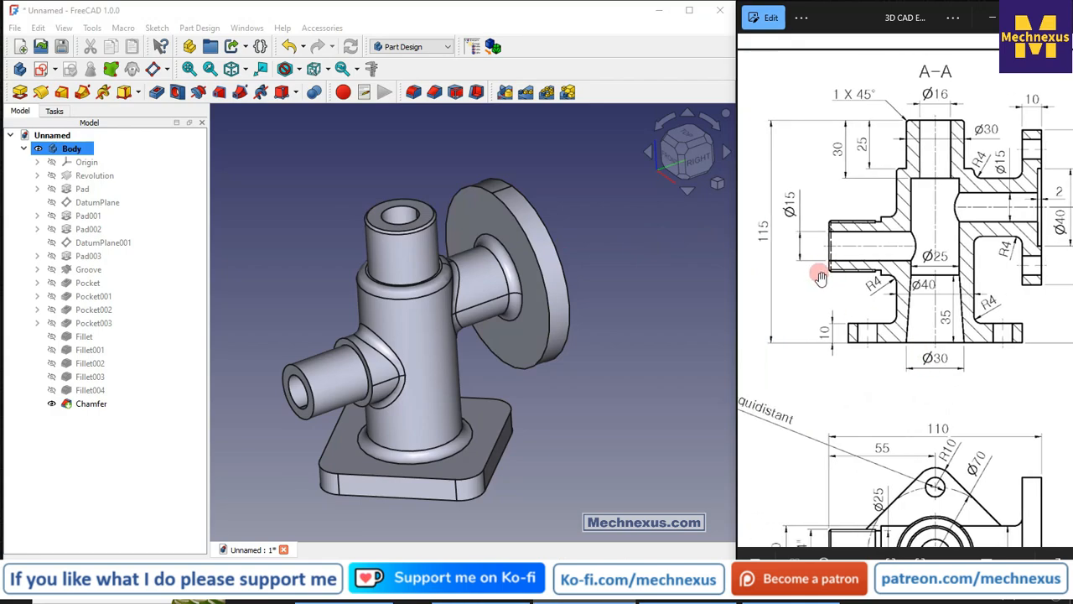
left_click(315, 409)
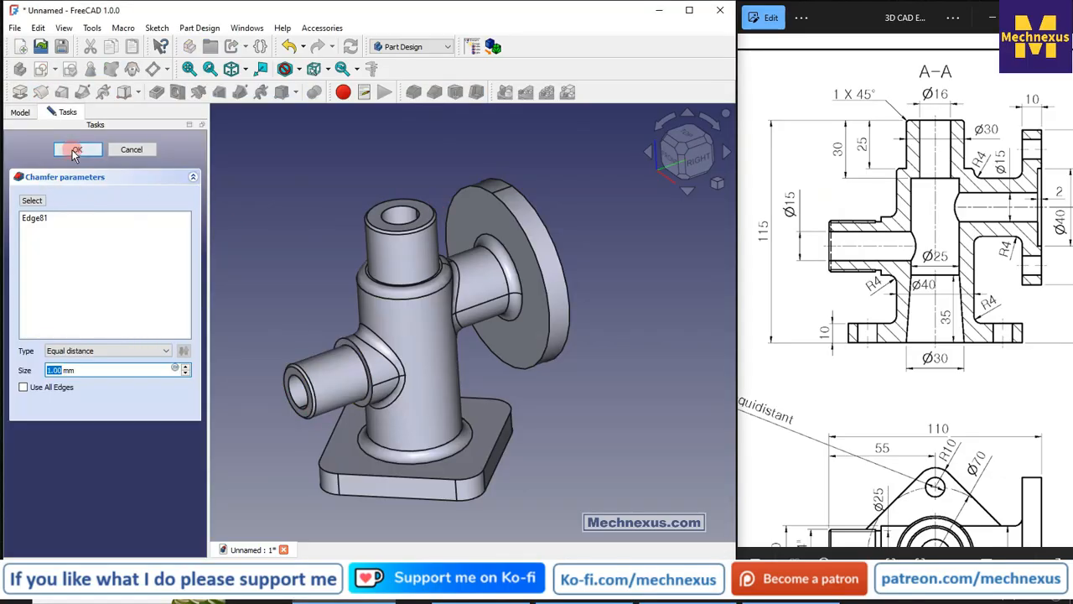
Check the drawing's base-plate hole callout and start a sketch on the base plate's top face
scroll(891, 311, "down", 5)
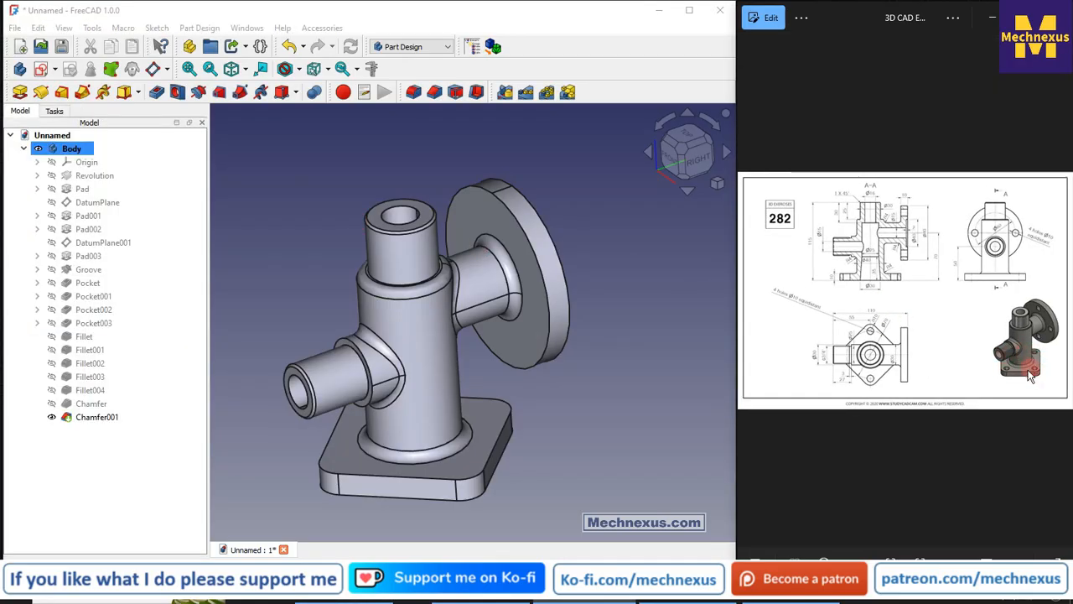
scroll(850, 348, "up", 4)
left_click_drag(813, 376, 863, 367)
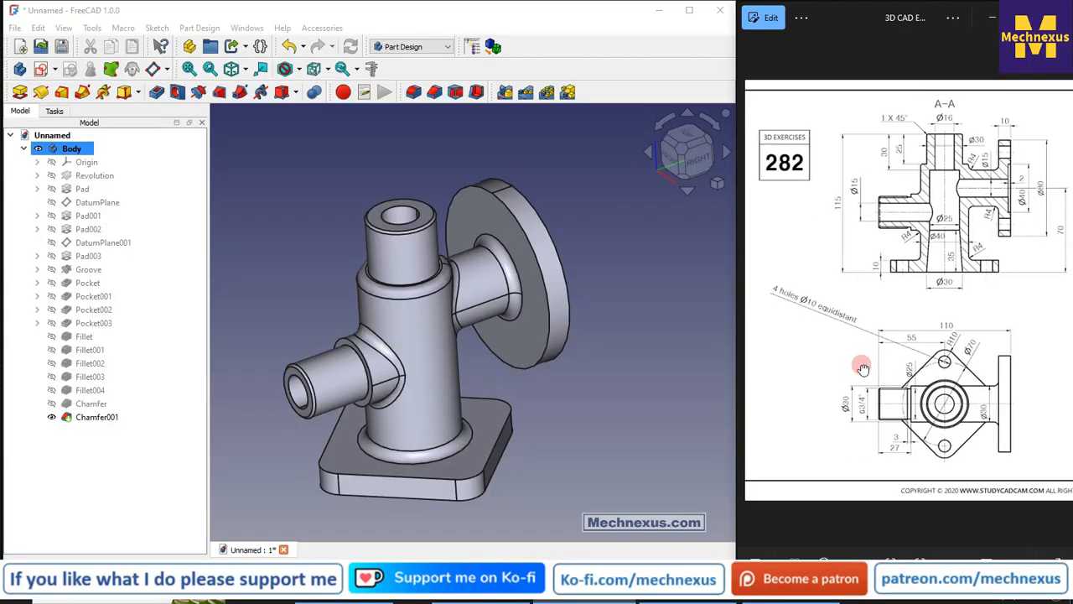
scroll(891, 407, "up", 1)
mouse_move(935, 407)
left_mouse_down()
mouse_move(906, 379)
mouse_move(945, 388)
left_mouse_up()
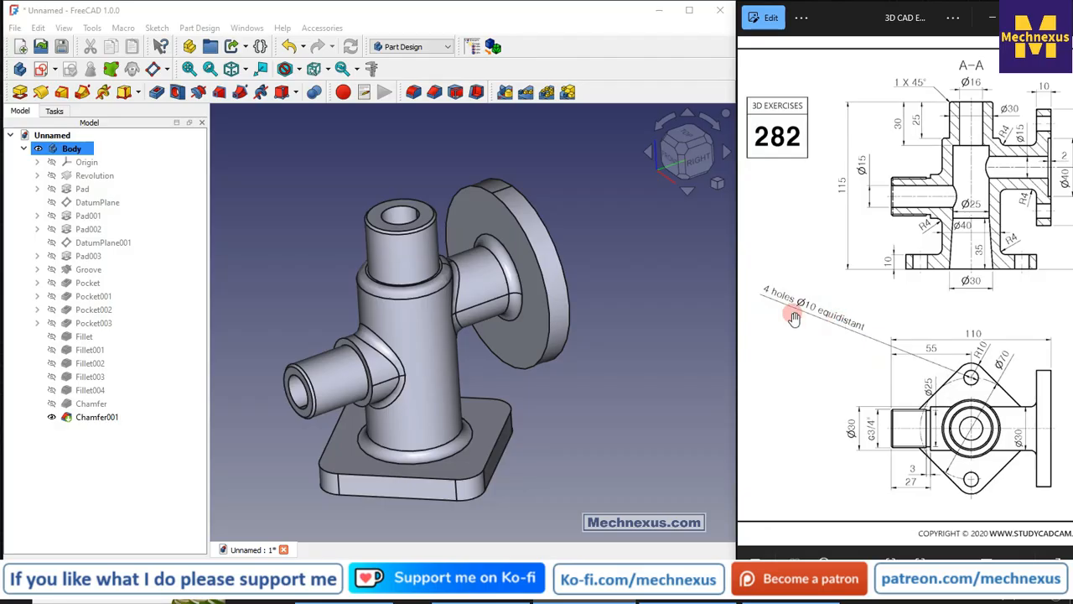
mouse_move(499, 396)
left_mouse_down()
mouse_move(439, 426)
mouse_move(475, 420)
mouse_move(510, 334)
mouse_move(508, 376)
mouse_move(489, 401)
left_mouse_up()
left_click(487, 403)
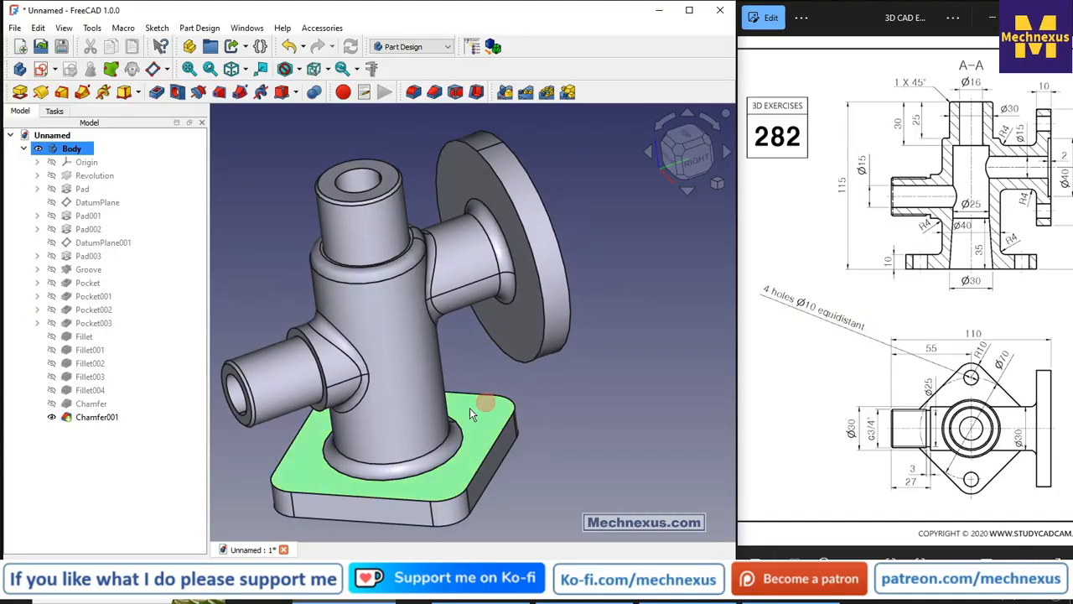
left_click(40, 71)
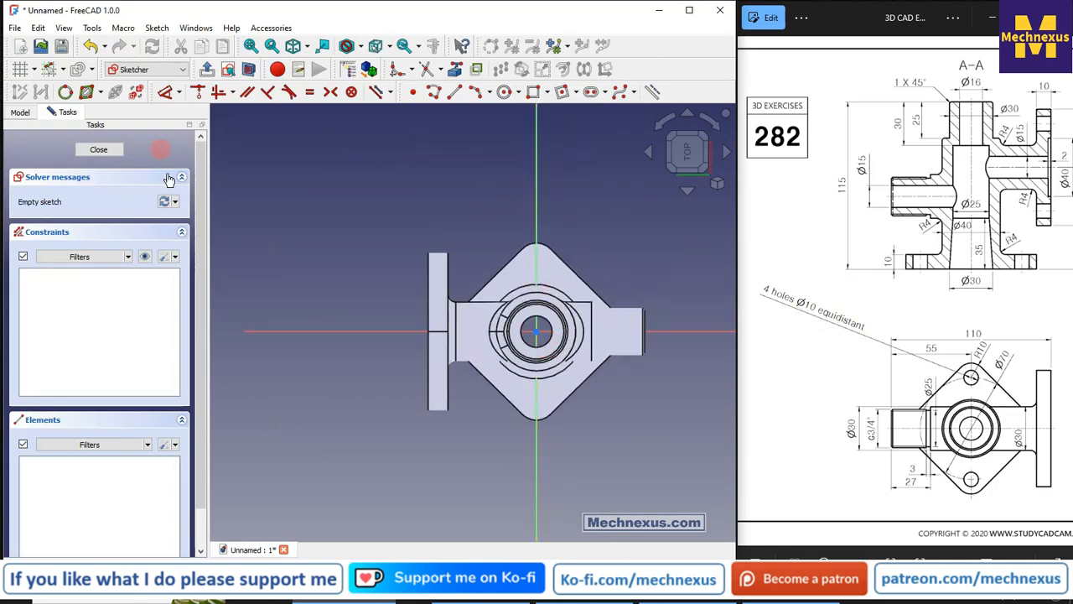
Project the base plate's four rounded corner arcs into the sketch as external geometry
left_click(454, 69)
scroll(543, 244, "up", 2)
left_click(543, 245)
key("0")
left_click(642, 375)
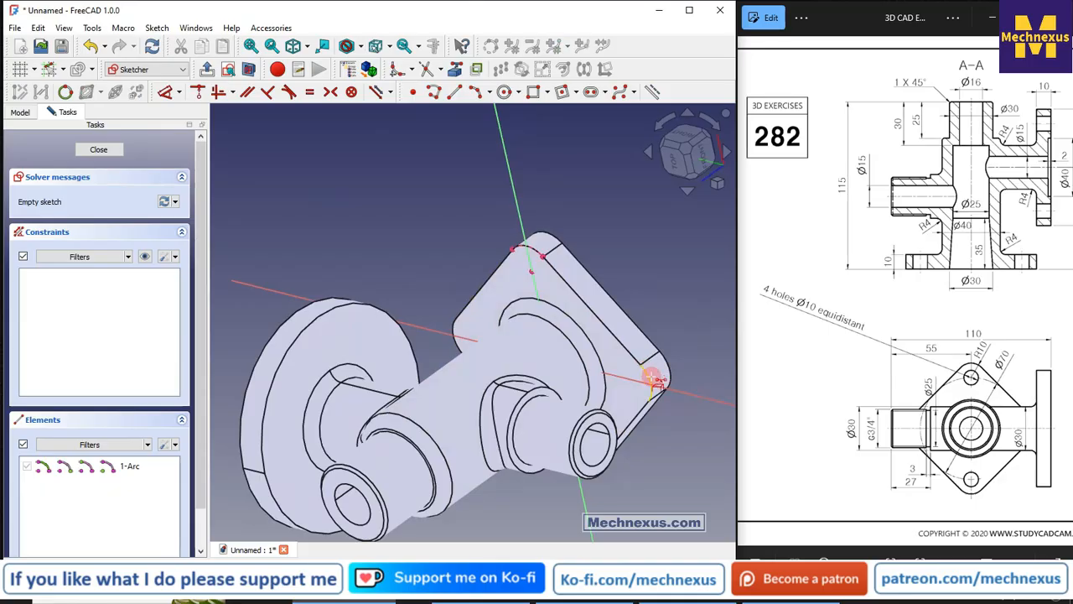
left_click(450, 327)
middle_click_drag(503, 340, 543, 230)
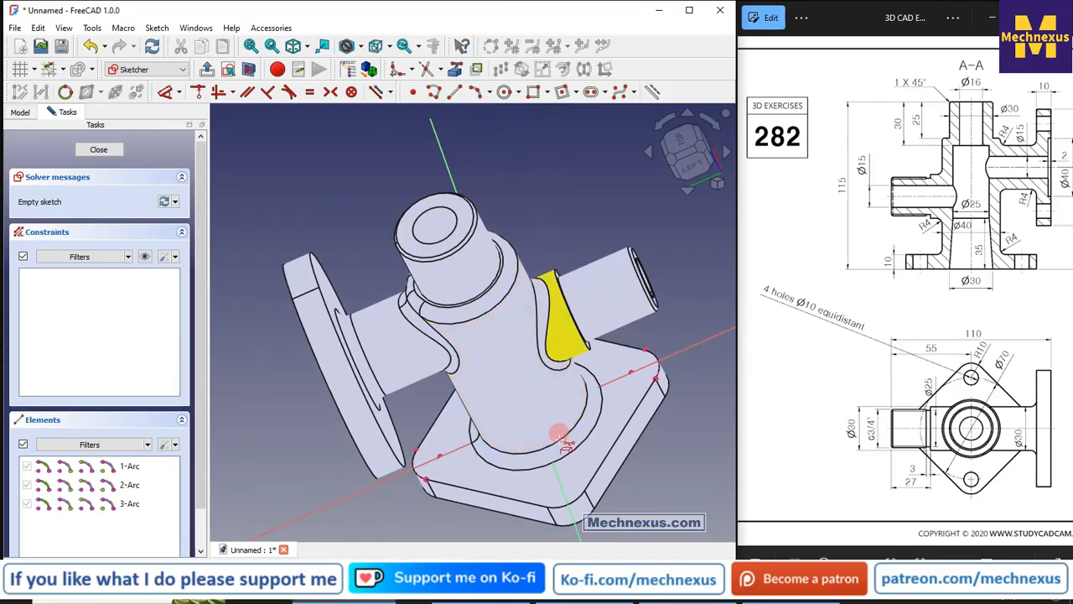
left_click(573, 500)
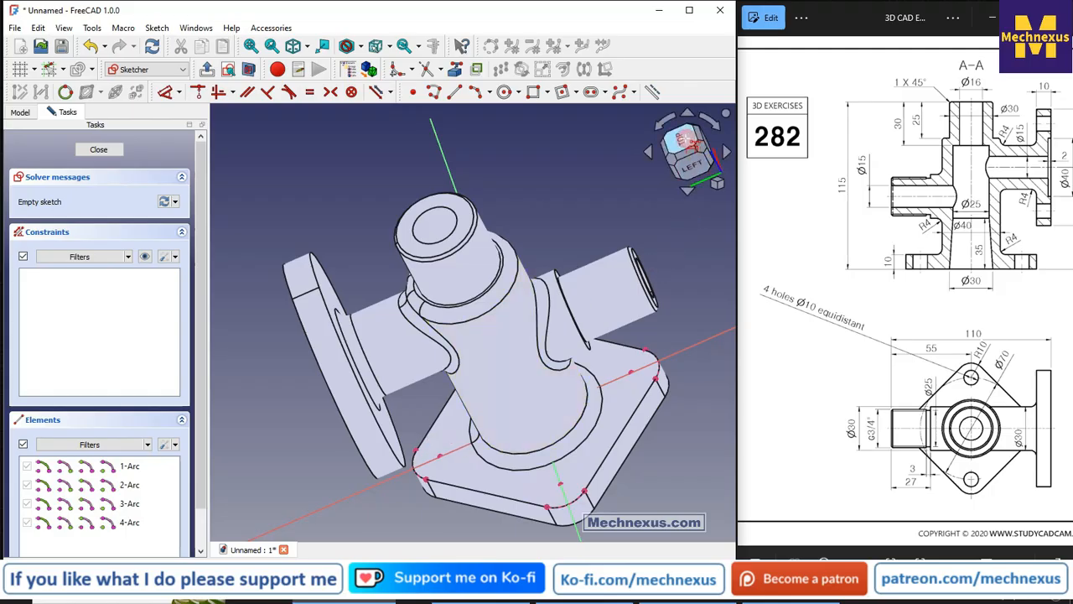
left_click(686, 139)
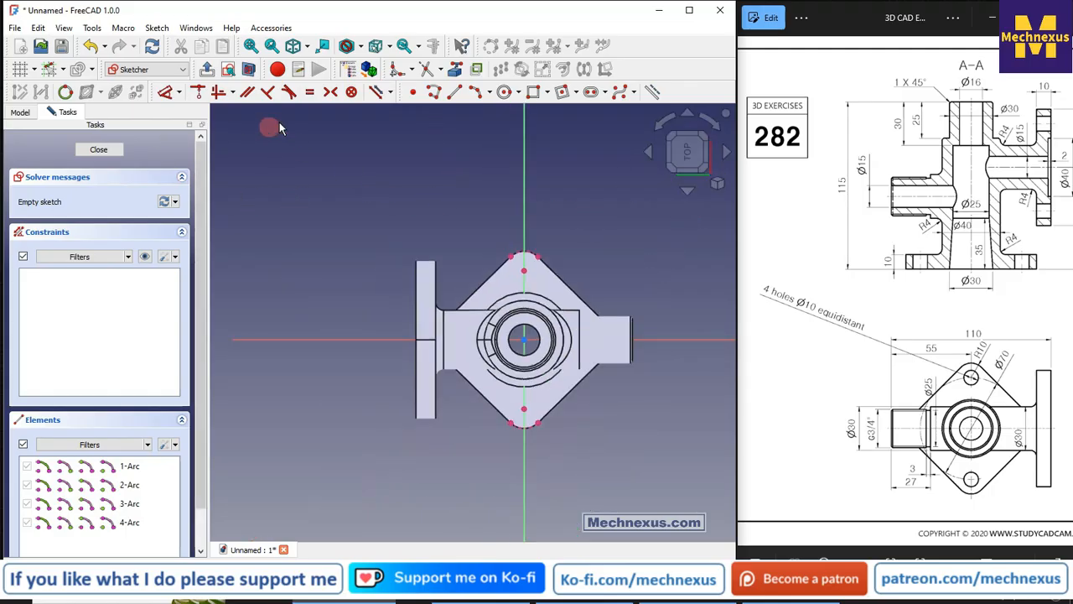
In wireframe display, draw a circle about 13 to 16 mm in diameter at the center of each projected corner arc
left_click(361, 46)
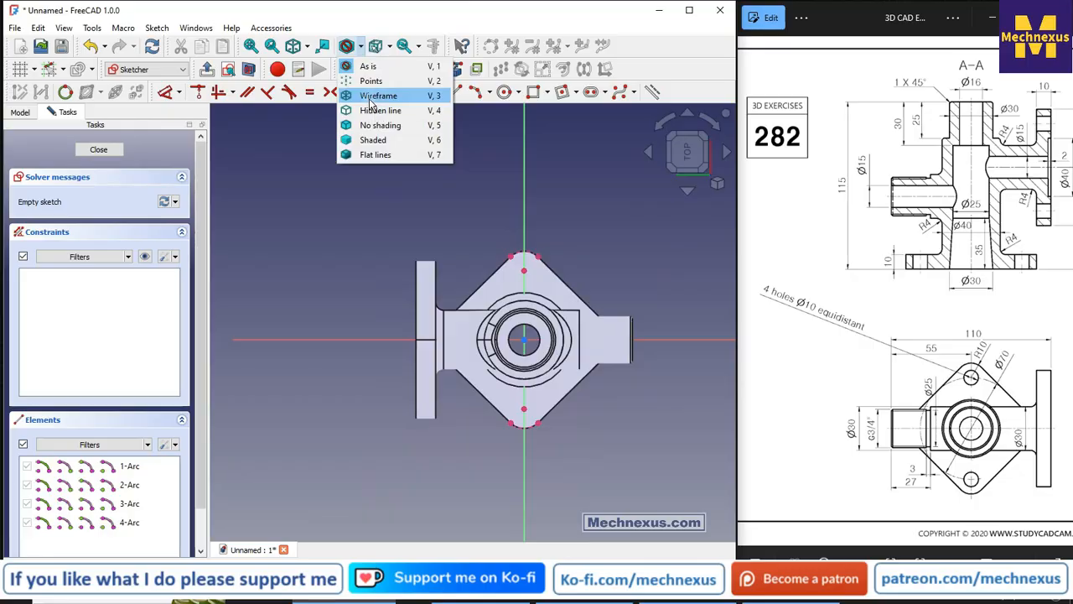
left_click(371, 98)
scroll(542, 382, "up", 2)
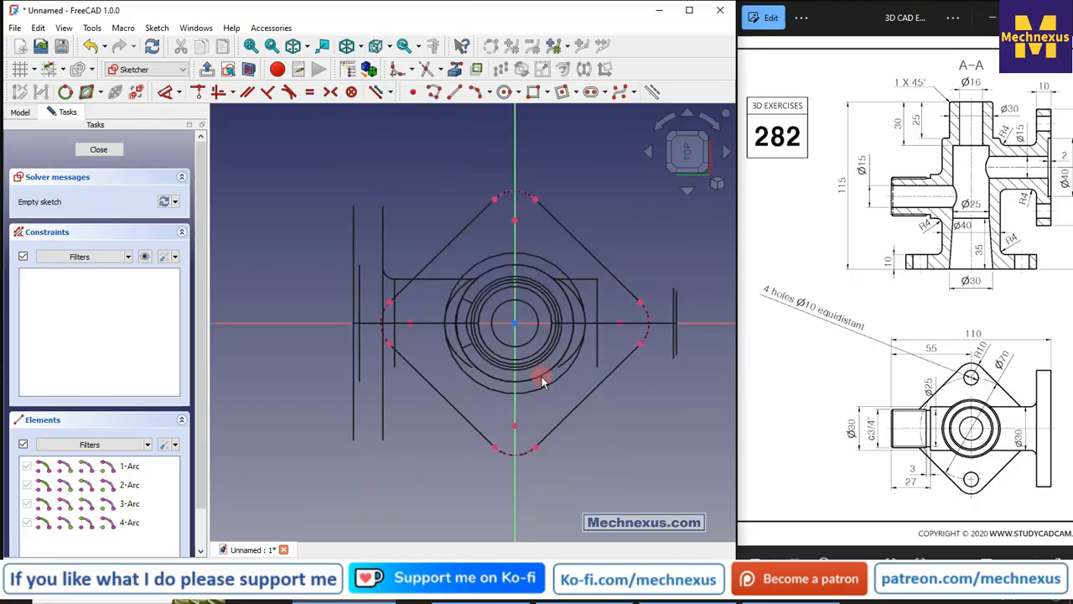
left_click(504, 92)
left_click(515, 220)
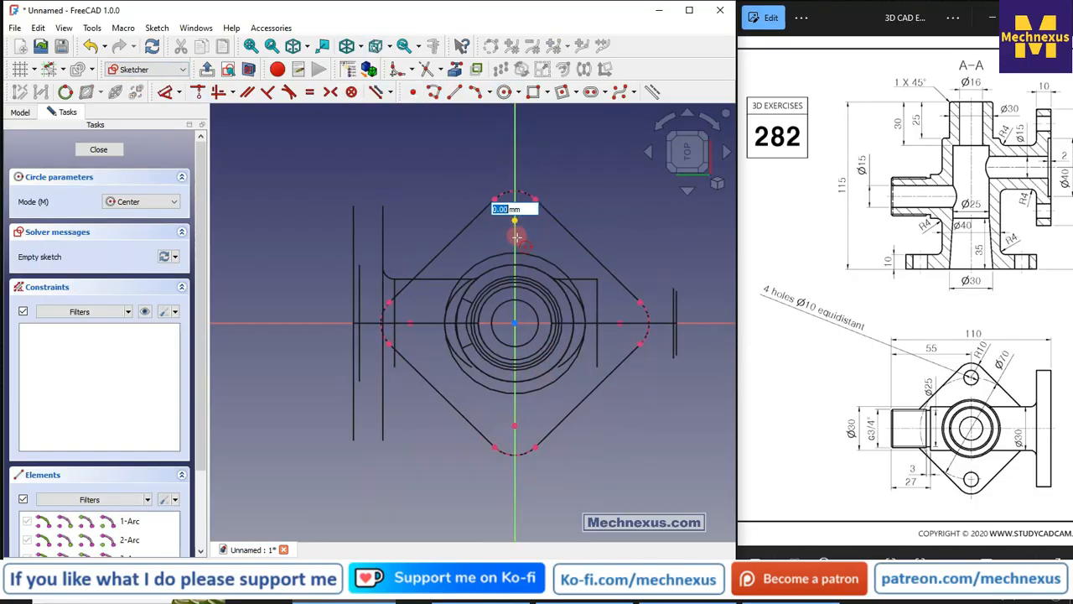
left_click(531, 236)
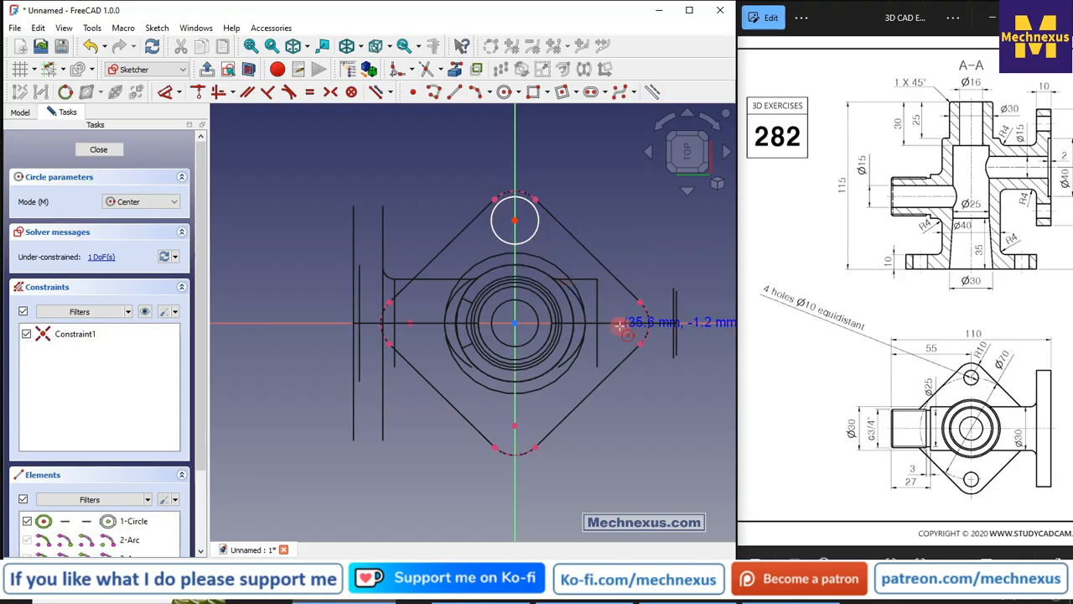
left_click(621, 331)
left_click(620, 342)
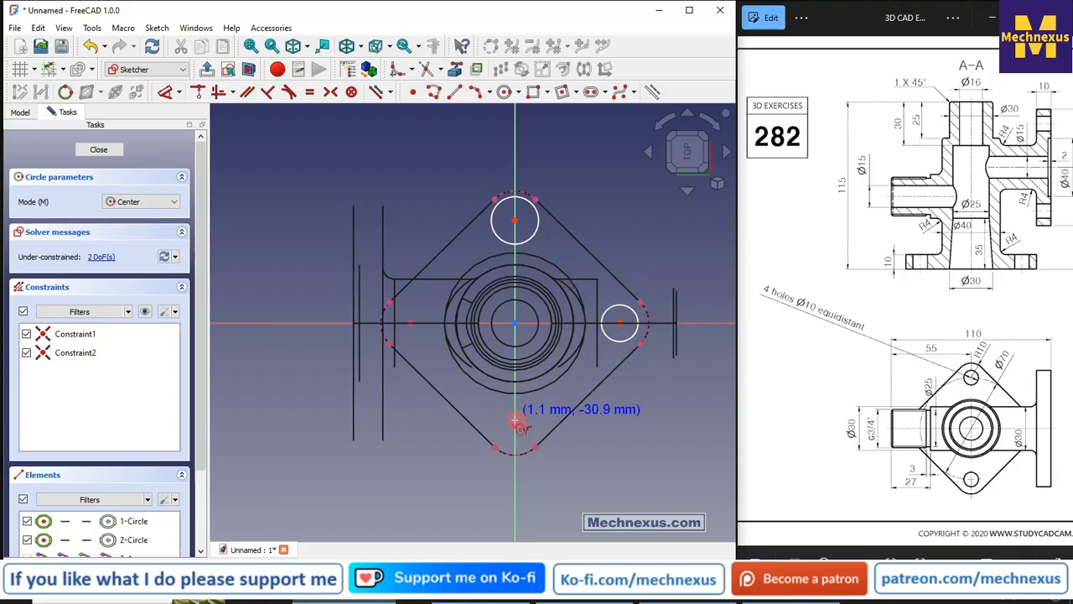
left_click(515, 426)
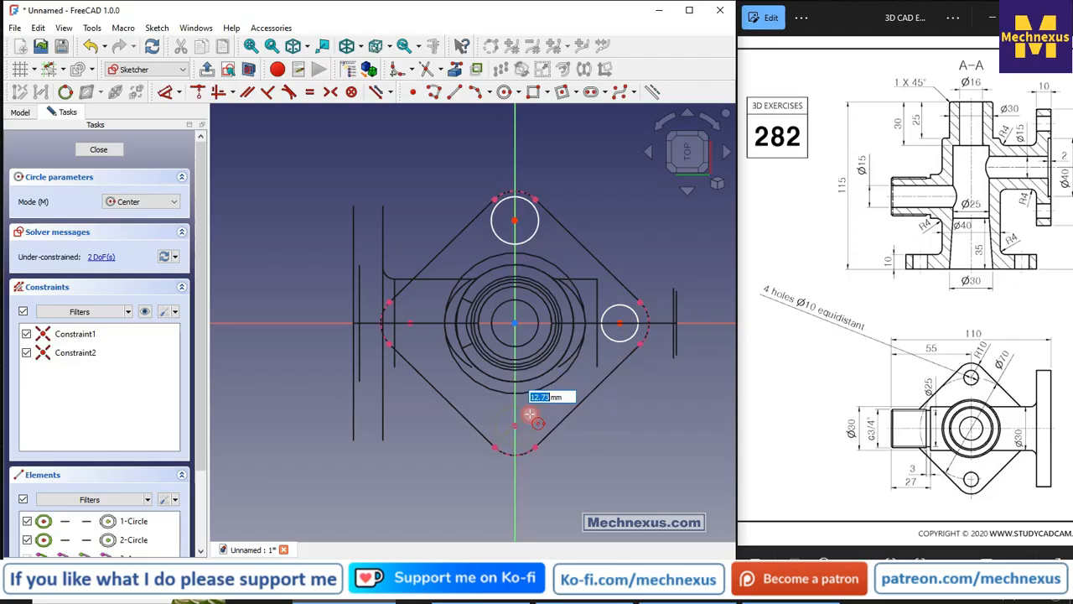
left_click(530, 413)
left_click(410, 323)
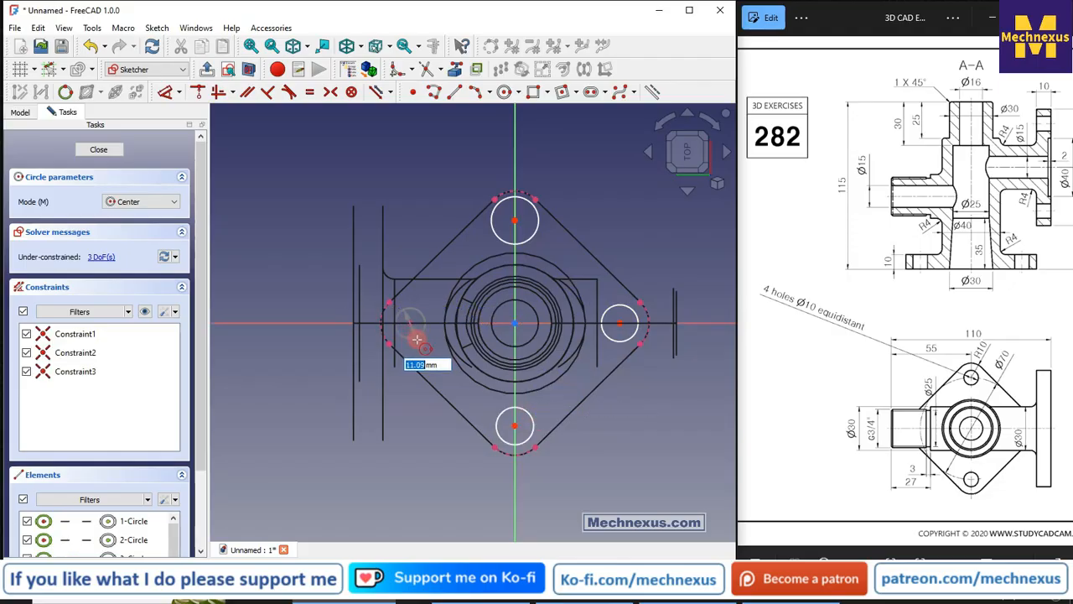
left_click(414, 342)
Dimension the circle at the sketch's upper corner with a 10 mm diameter
left_click(197, 91)
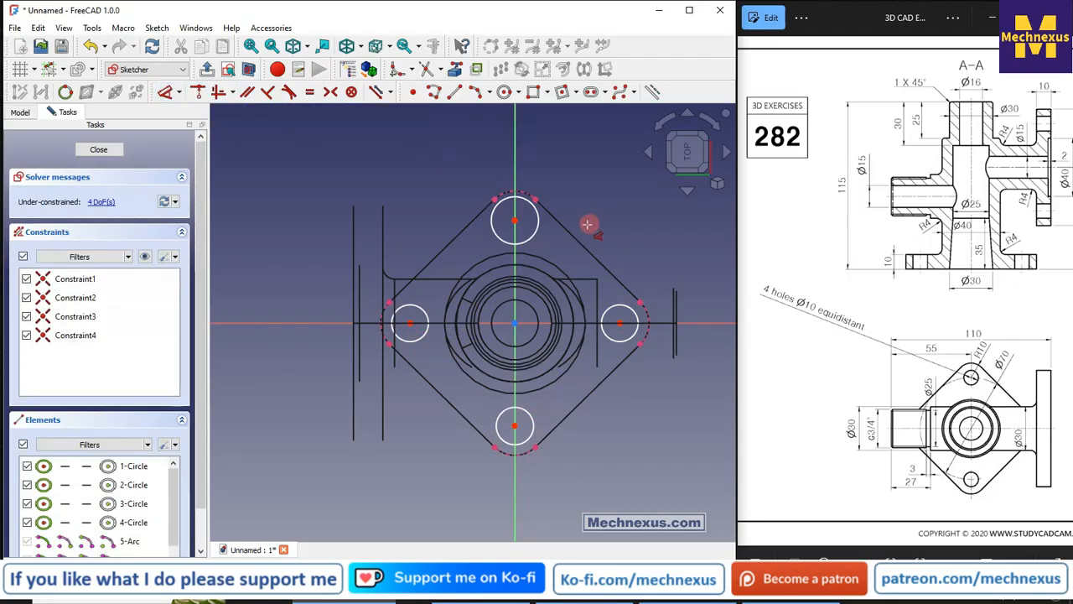
left_click(537, 226)
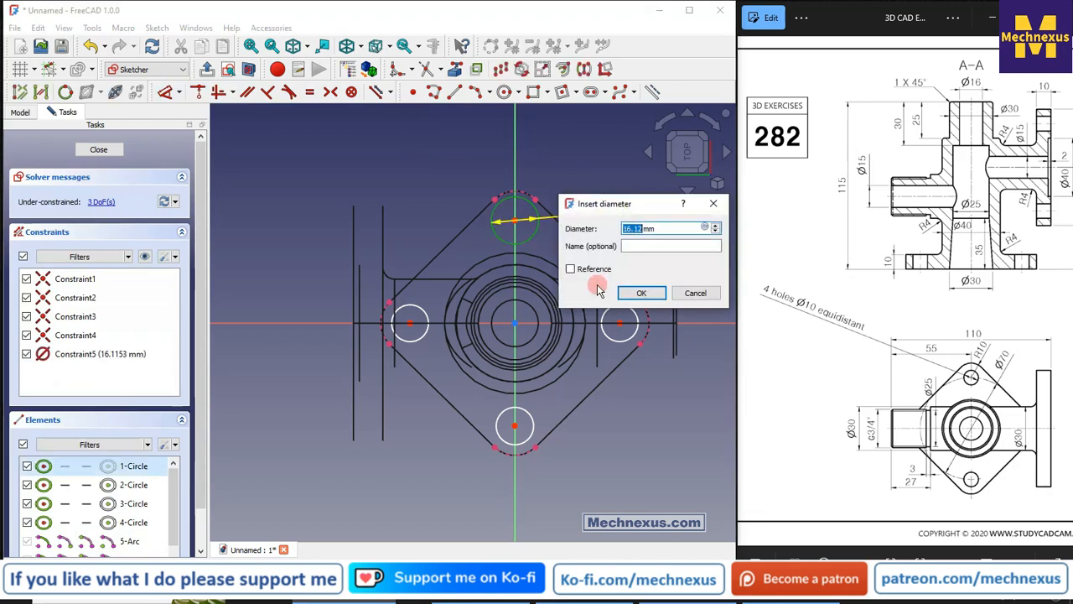
type("10")
key("Return")
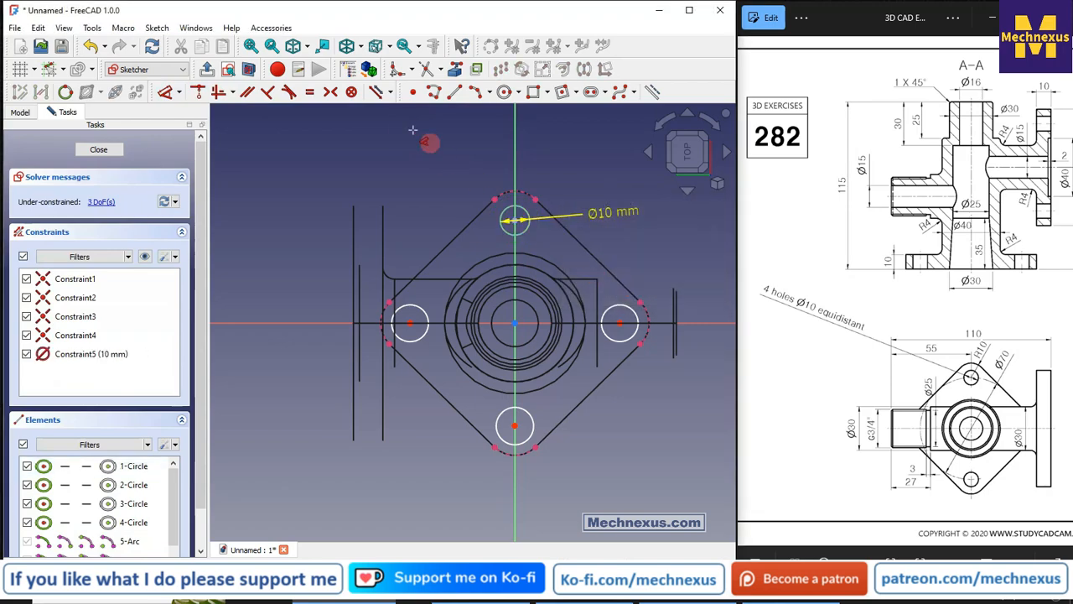
Constrain all four corner circles to equal size and close the sketch
left_click(514, 238)
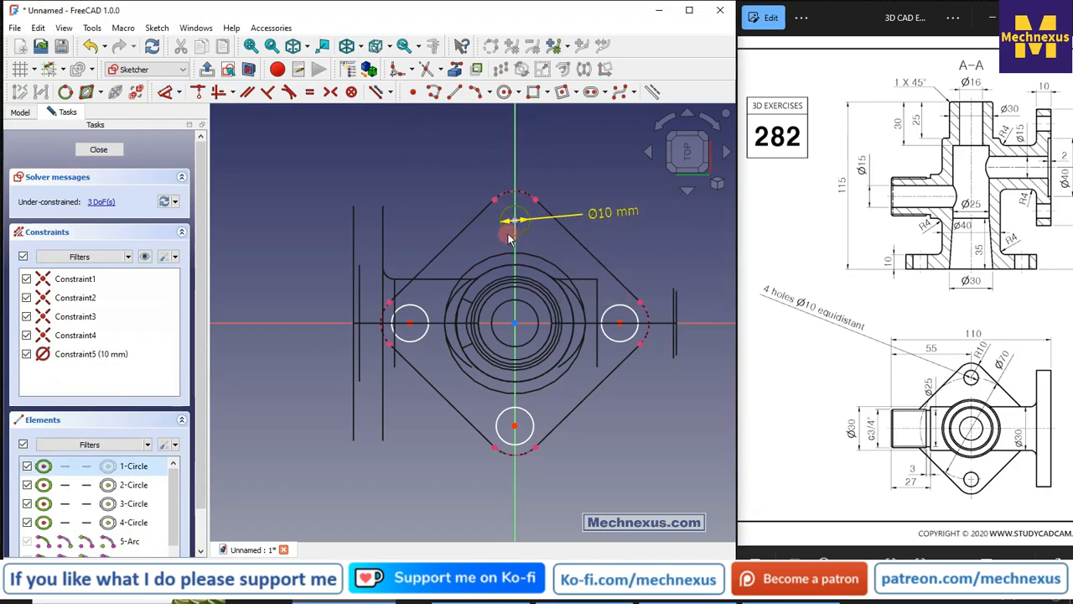
left_click(424, 318)
left_click(531, 426)
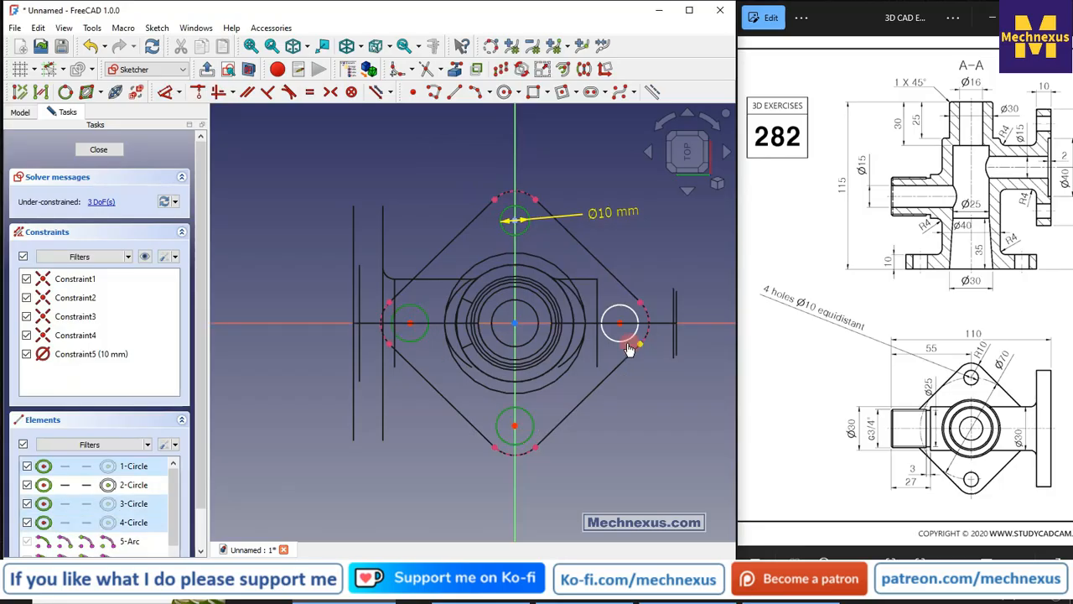
left_click(625, 344)
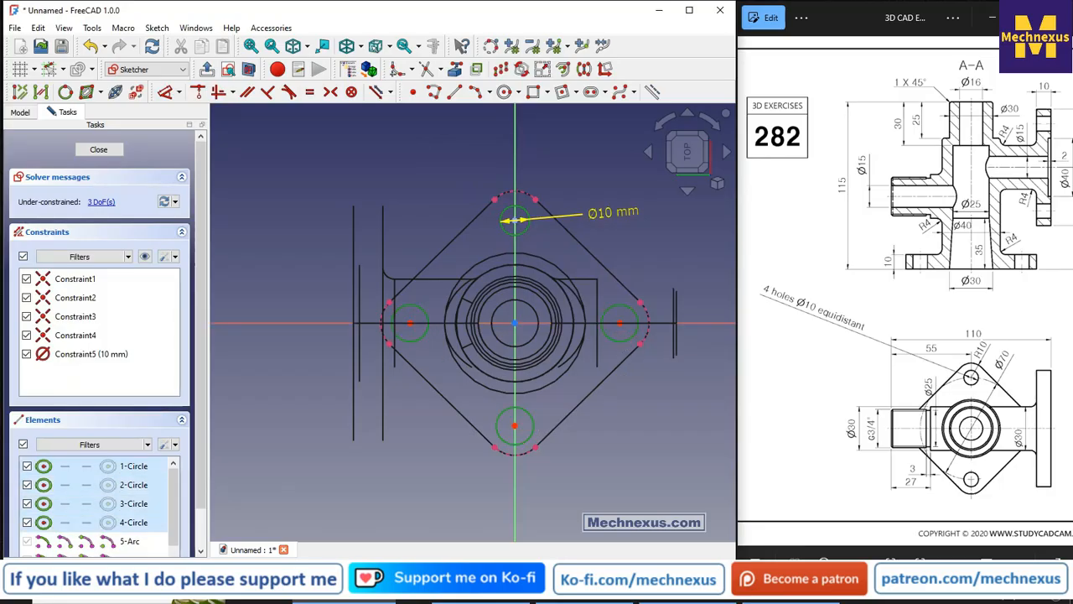
left_click(310, 93)
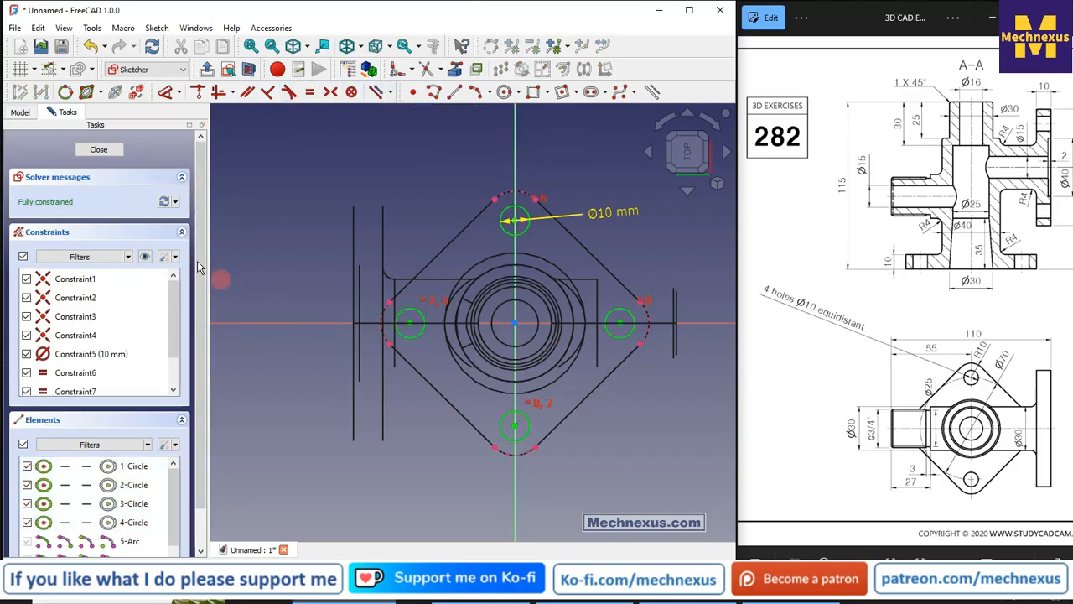
left_click(98, 149)
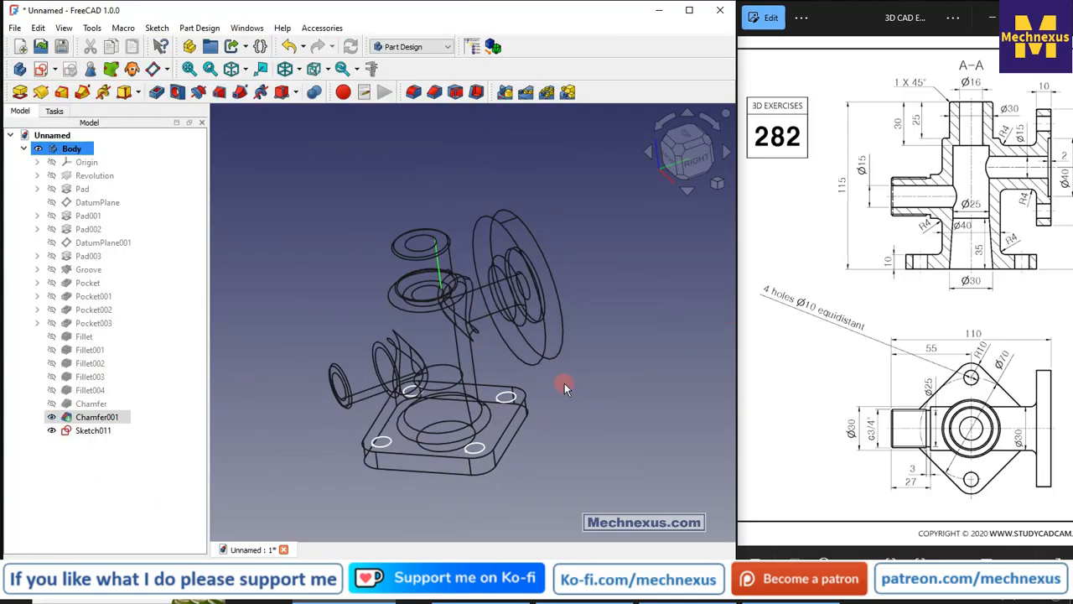
Cut 10 mm diameter holes in the base plate with the Hole feature, using the four-circle sketch
left_click(46, 432)
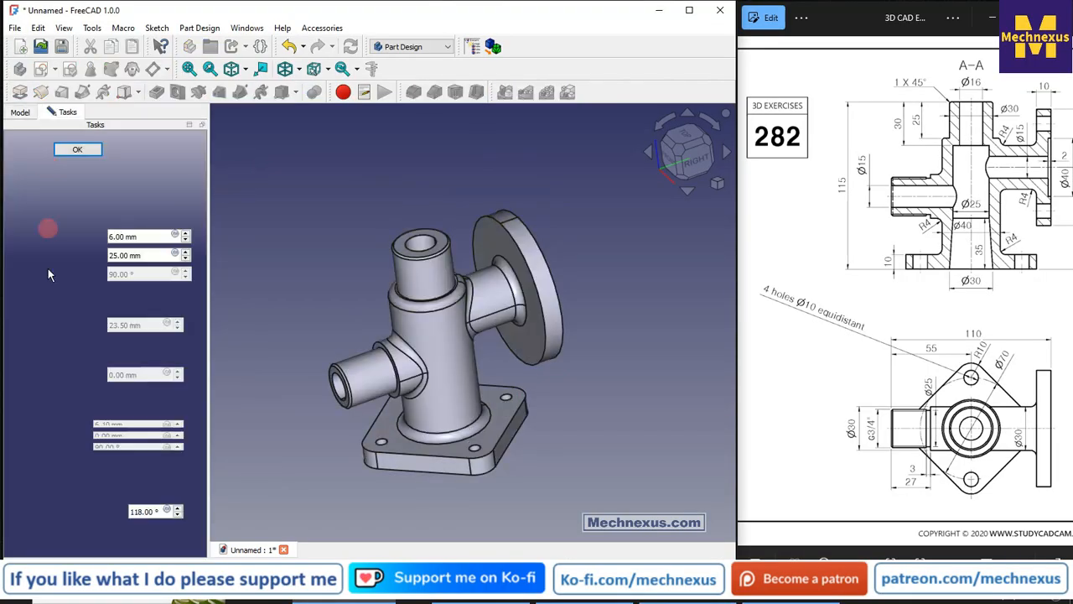
left_click(127, 234)
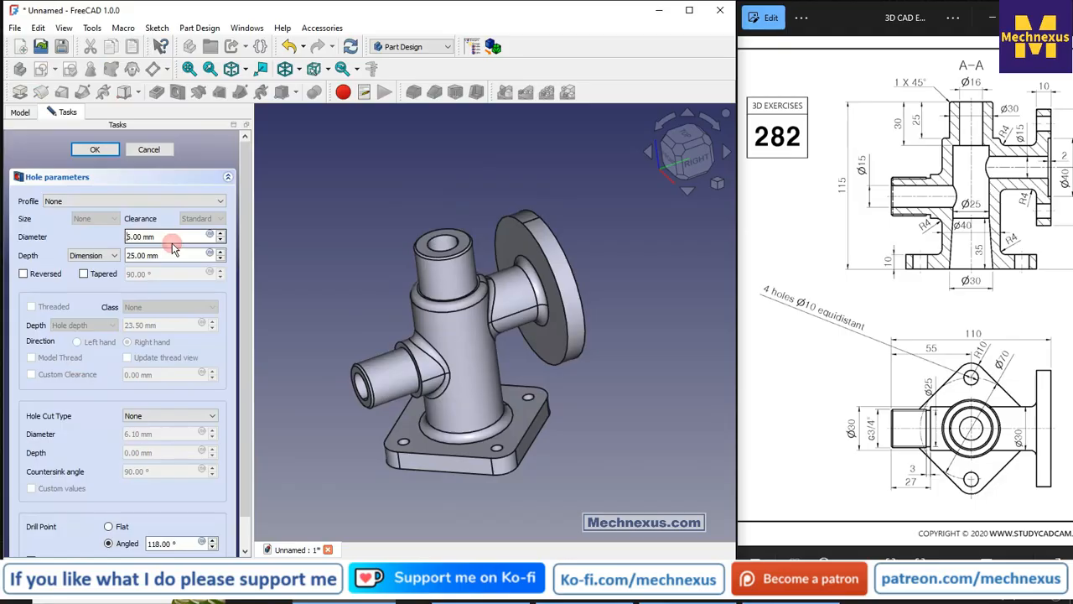
left_click_drag(172, 241, 109, 233)
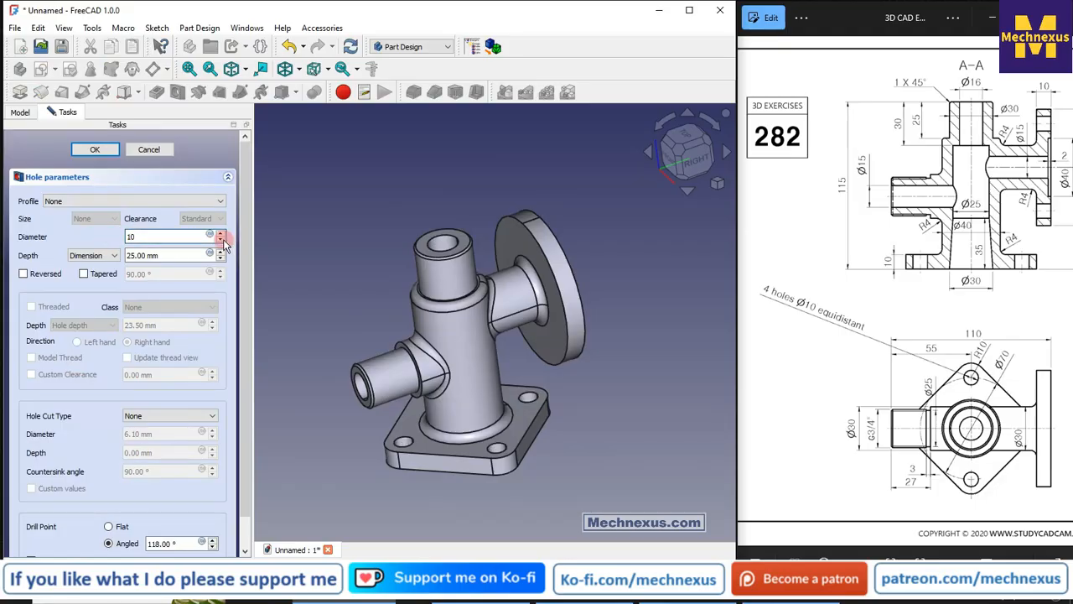
left_click(101, 254)
left_click(105, 275)
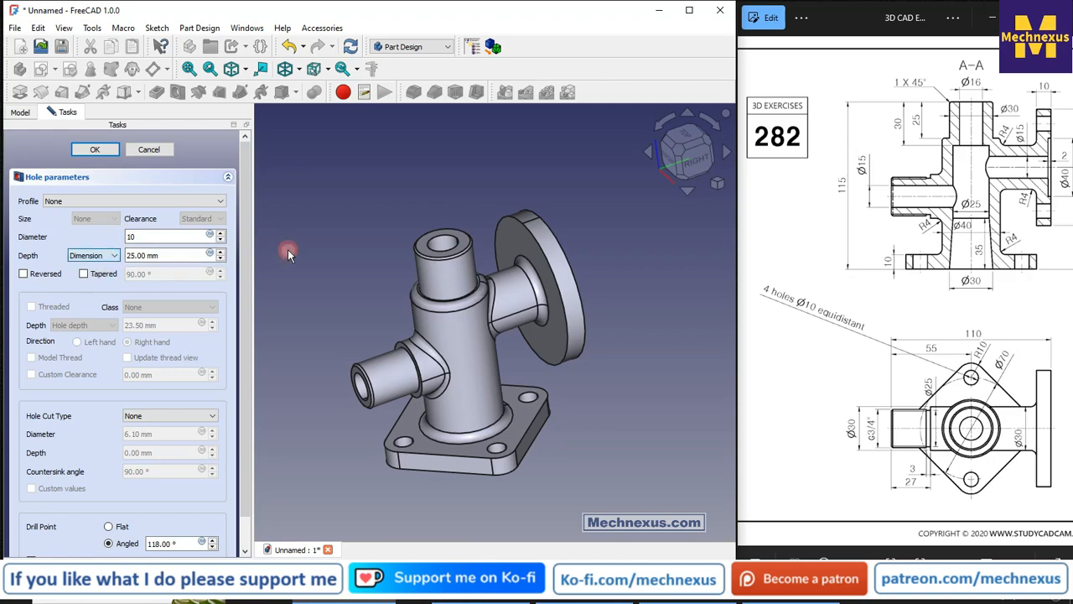
left_click(96, 149)
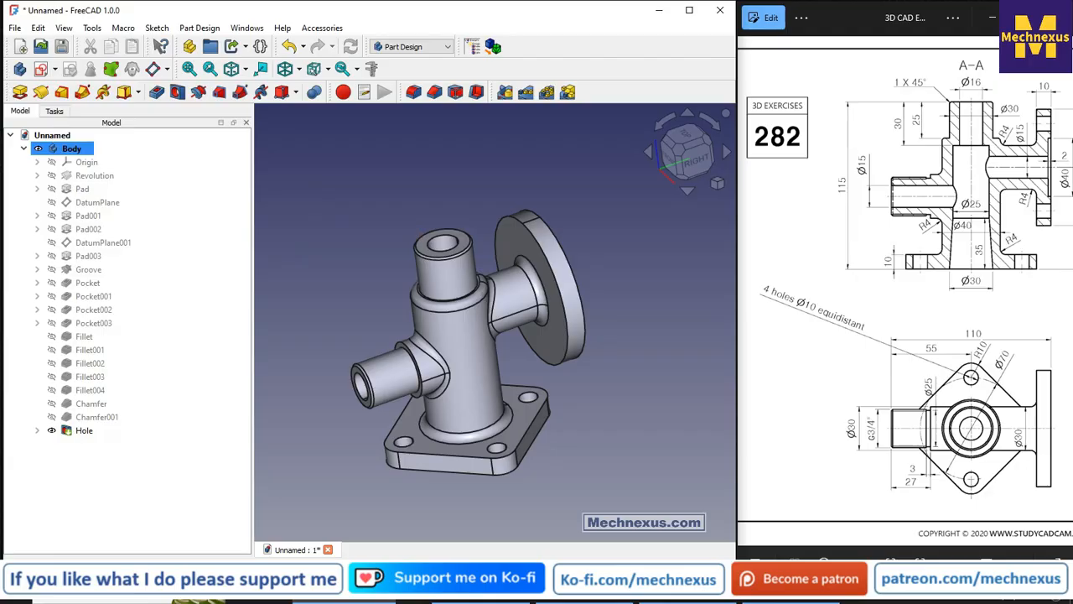
View the part isometrically and review the whole drawing sheet for remaining features
left_click(717, 183)
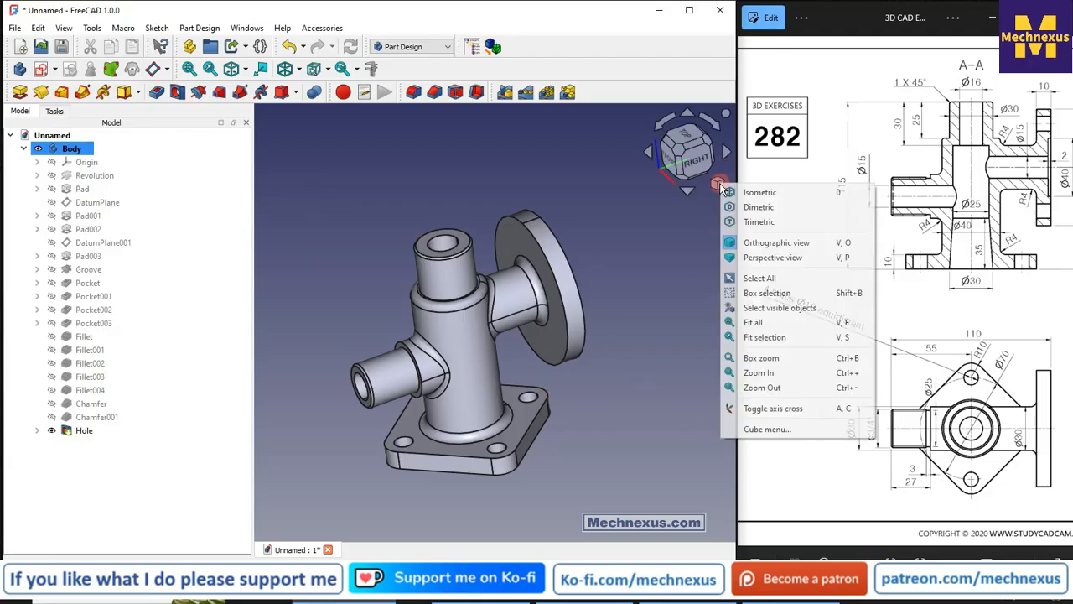
left_click(761, 195)
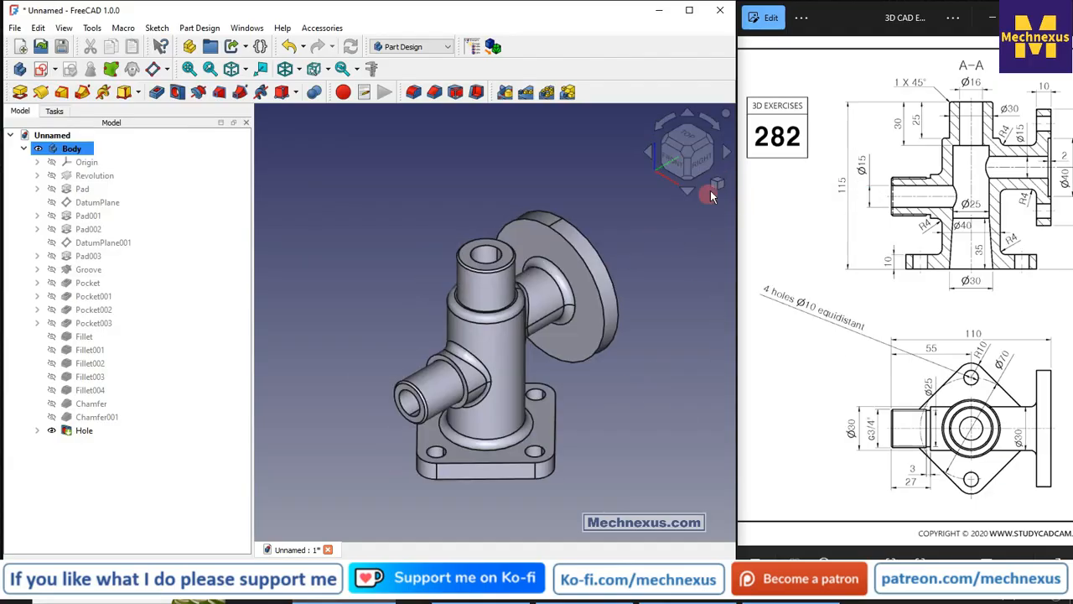
left_click(931, 410)
scroll(932, 411, "down", 2)
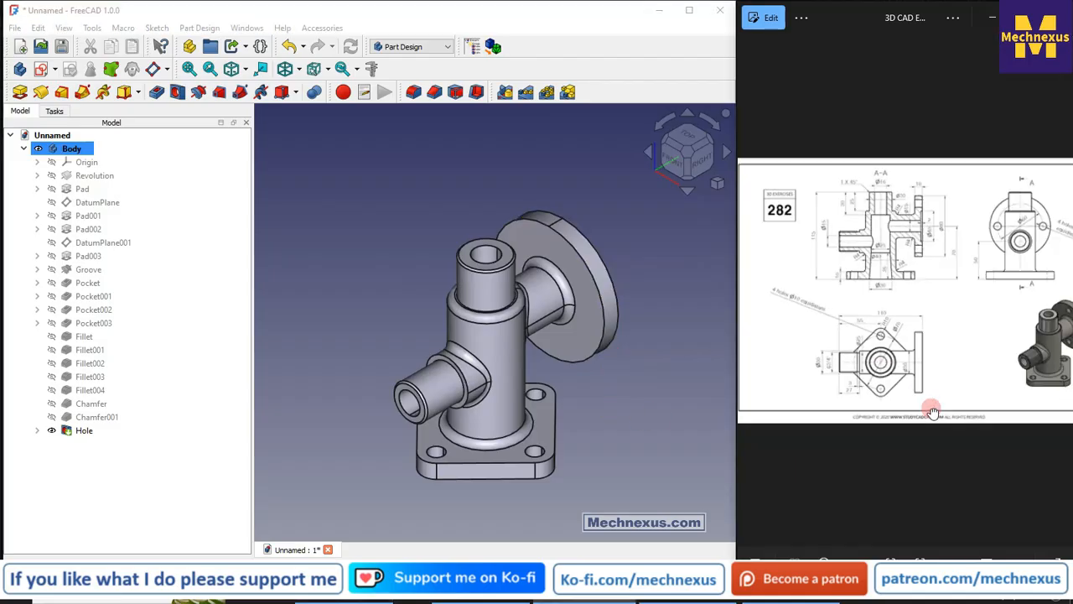
Check the round flange's hole details on the drawing and create a sketch on the flange's outer face
scroll(932, 411, "up", 3)
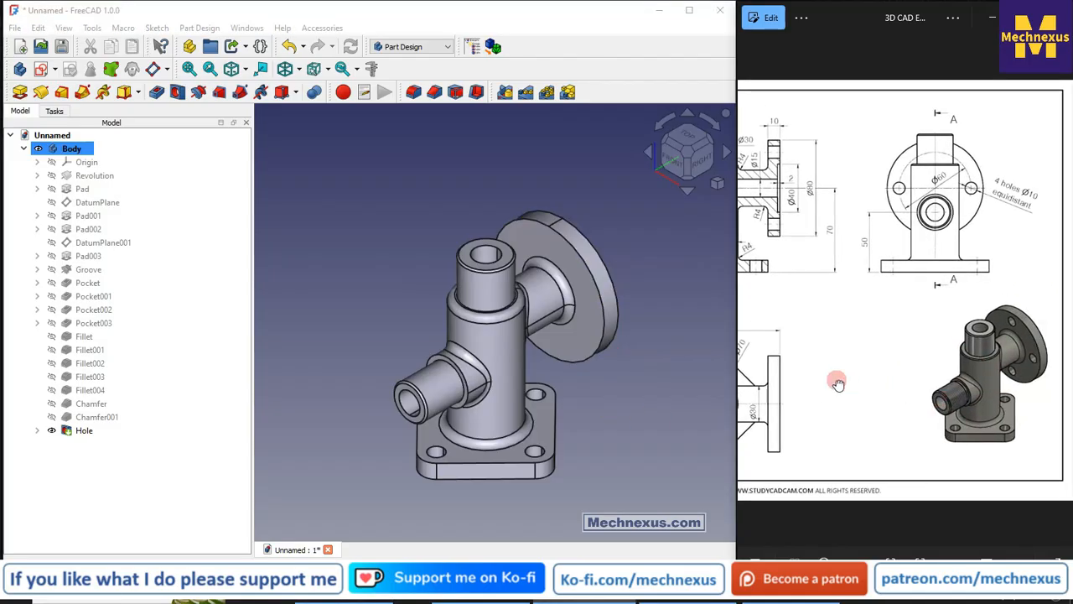
scroll(837, 382, "up", 4)
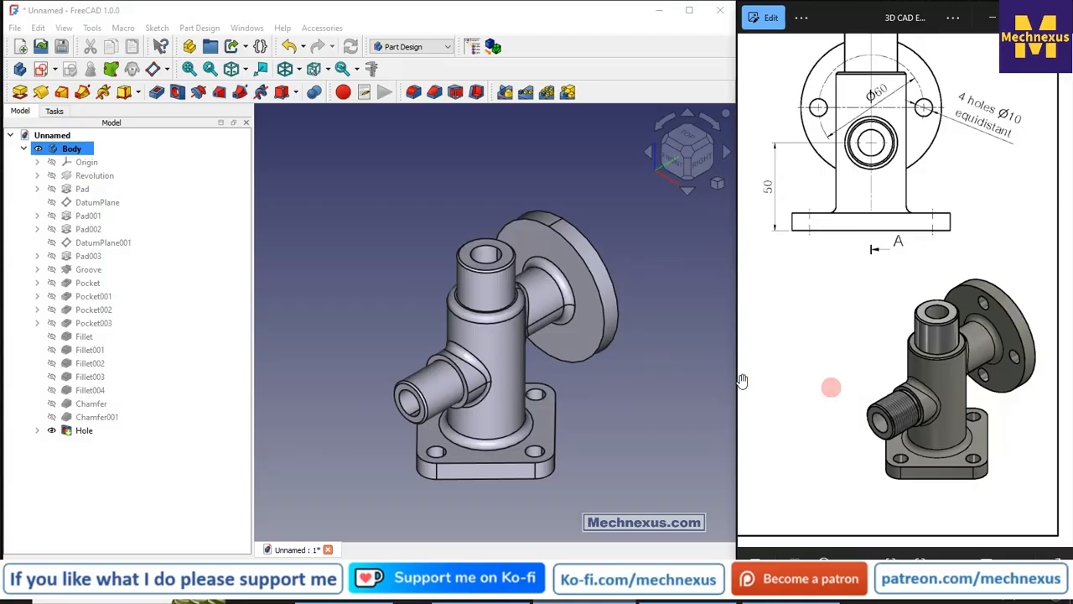
scroll(419, 328, "down", 3)
scroll(474, 336, "up", 3)
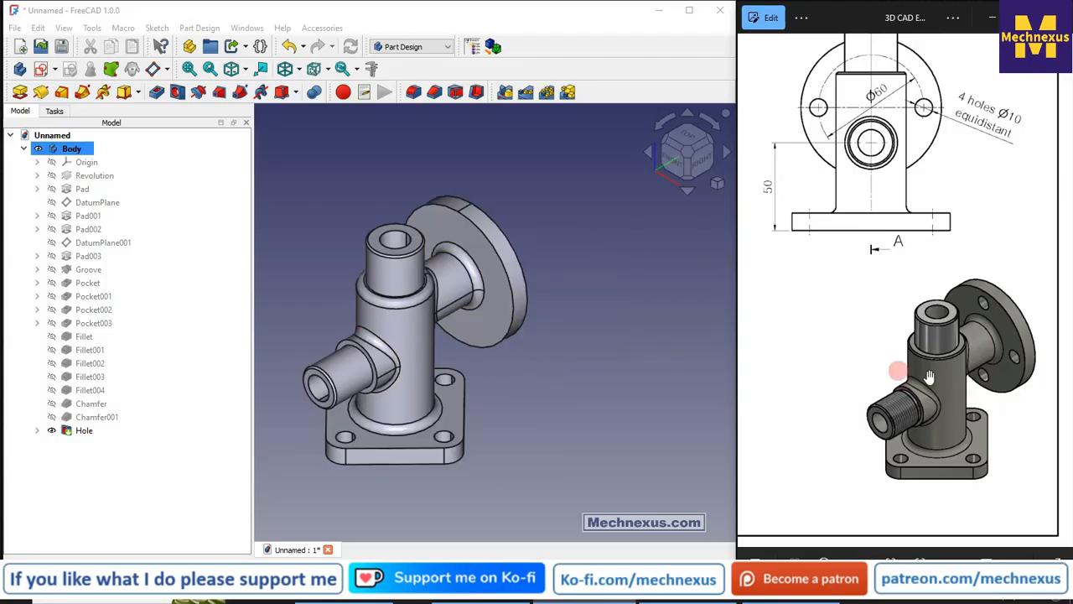
scroll(839, 344, "down", 2)
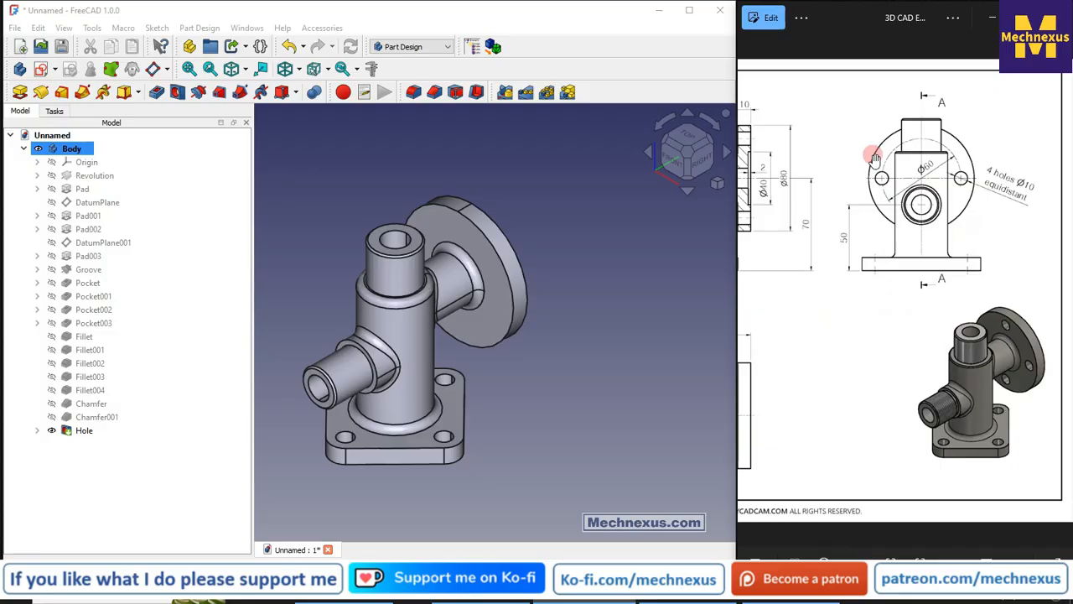
mouse_move(450, 323)
middle_mouse_down()
mouse_move(508, 324)
mouse_move(312, 364)
middle_mouse_up()
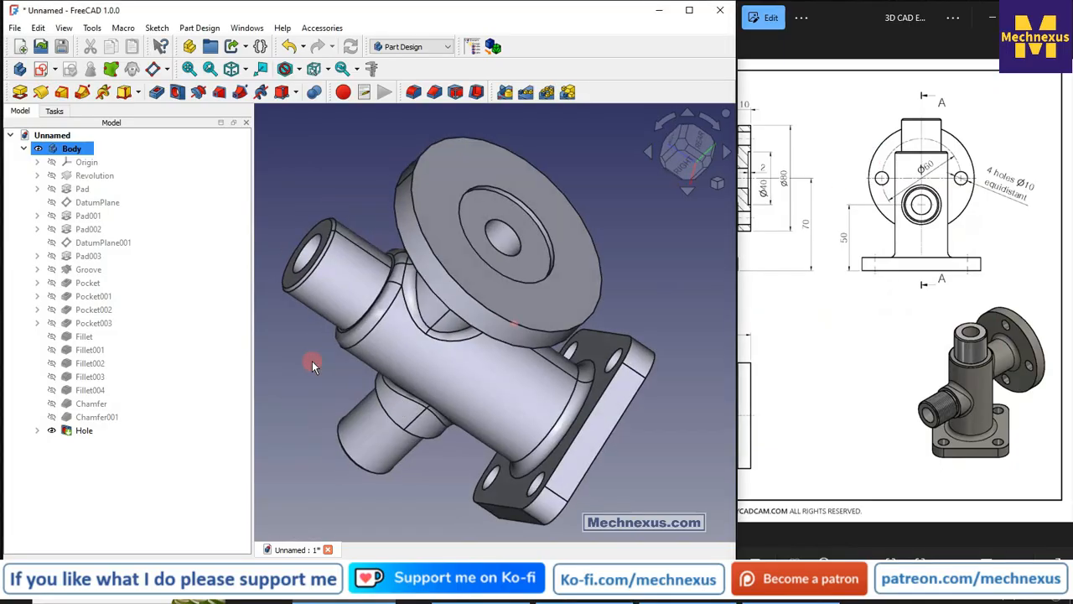
left_click(451, 183)
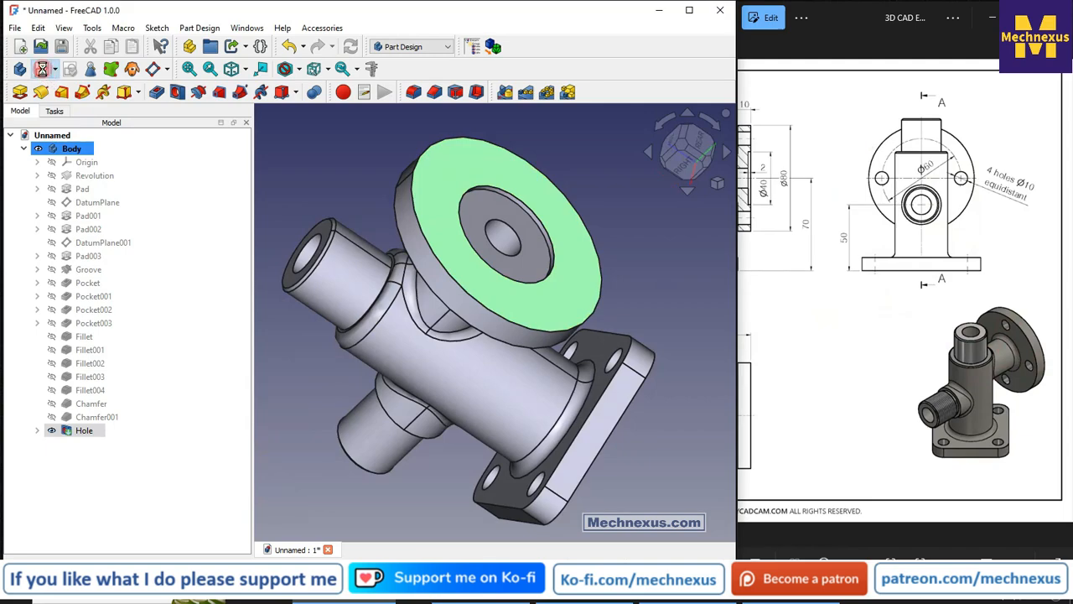
left_click(42, 70)
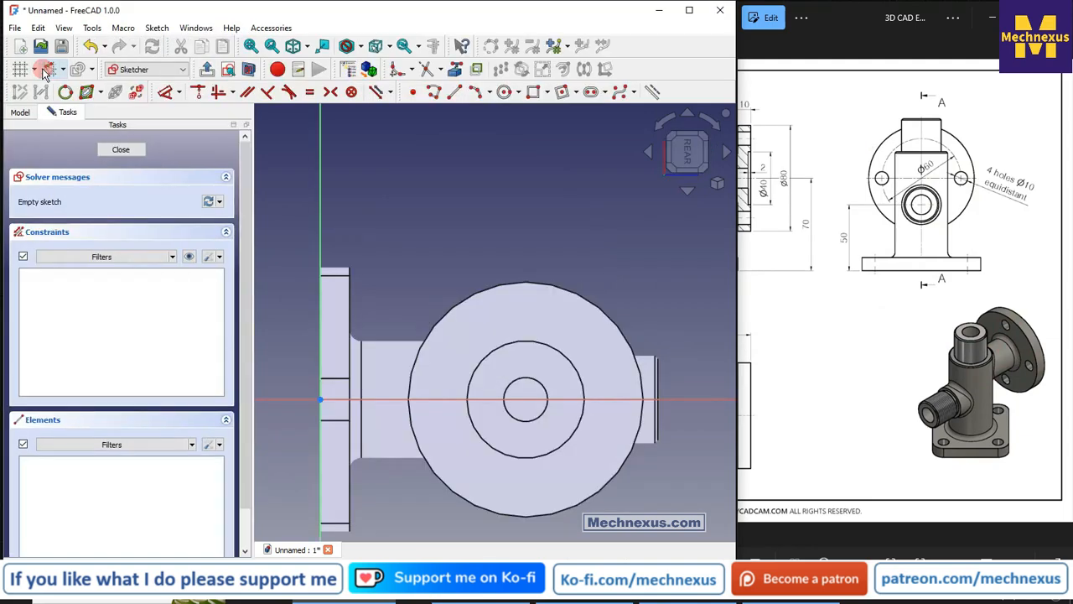
Project the round flange's outer circular edge into the sketch as external geometry
left_click(719, 186)
left_click(761, 194)
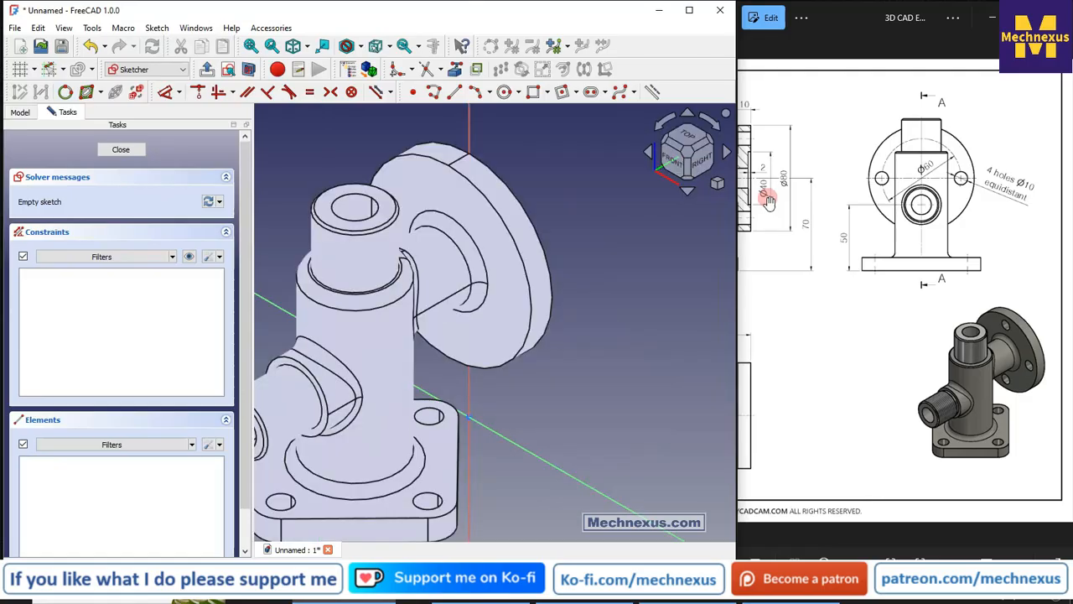
scroll(528, 293, "down", 4)
middle_click_drag(523, 320, 384, 357)
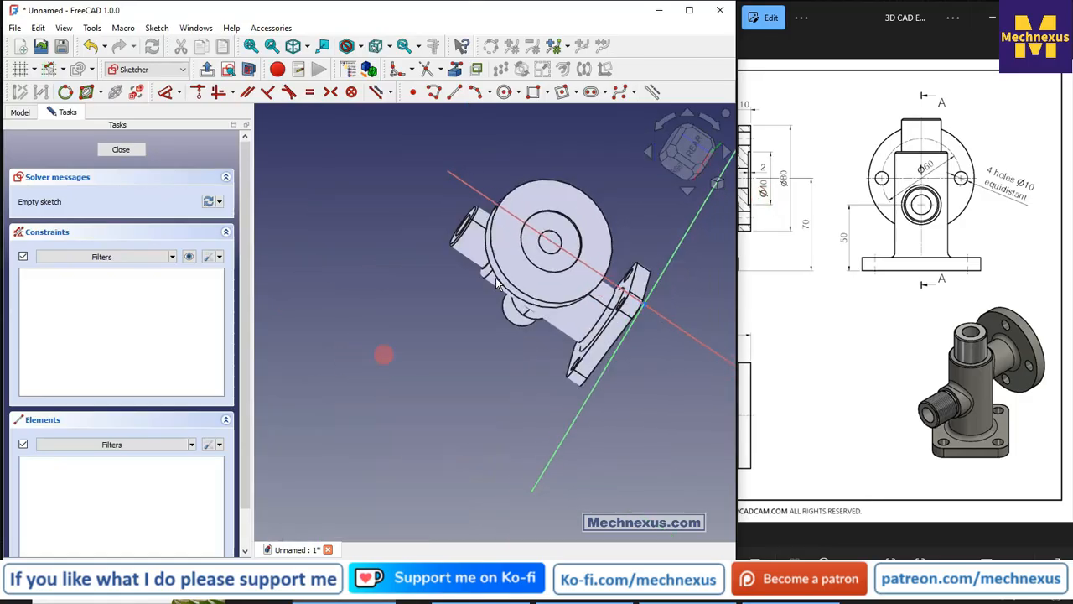
scroll(588, 201, "up", 4)
left_click(456, 68)
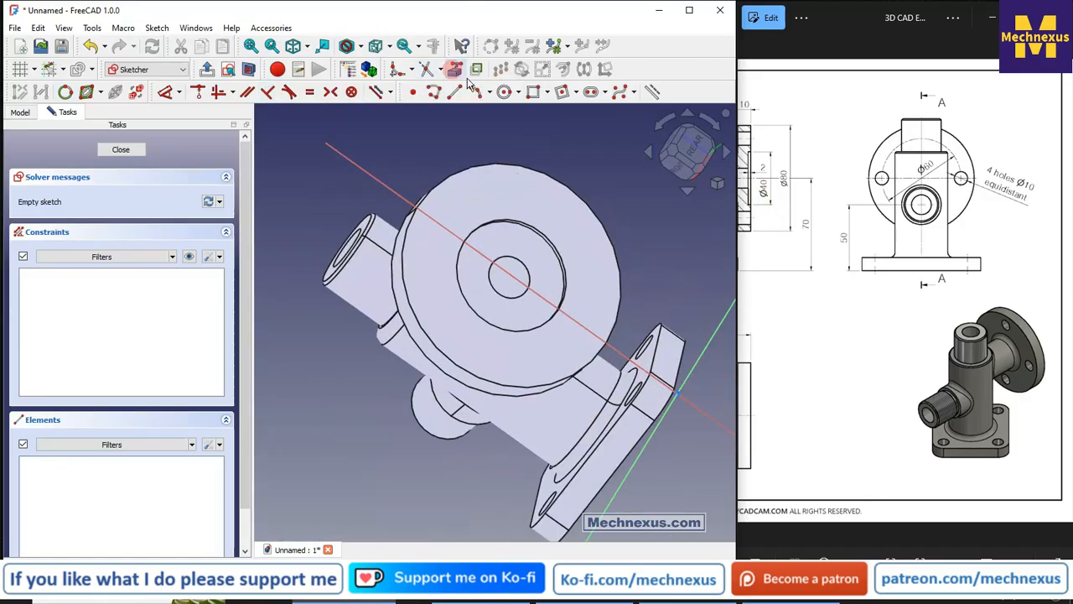
left_click(521, 164)
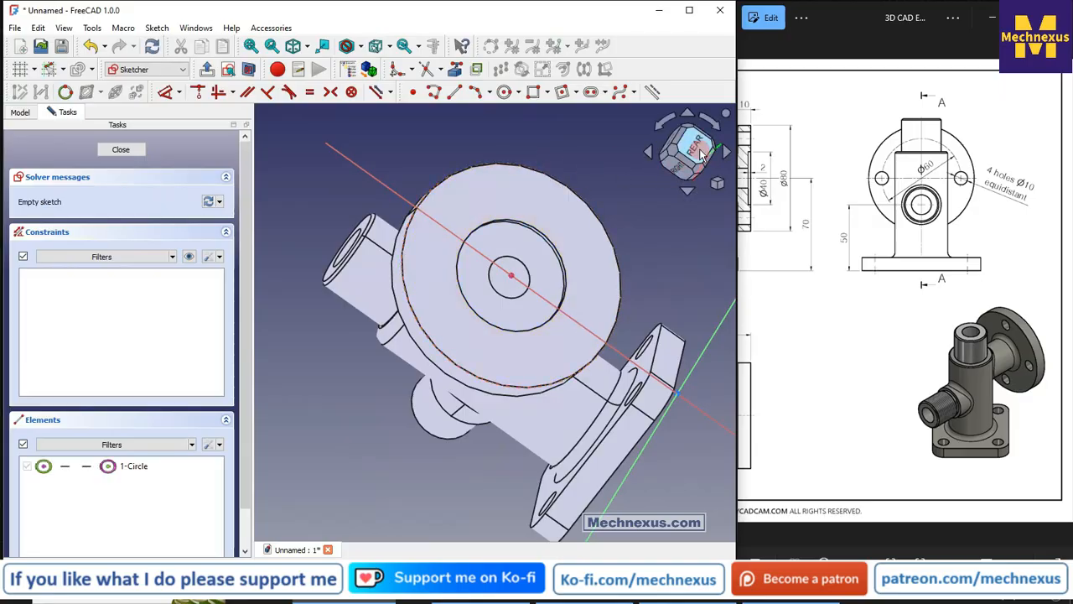
Sketch a circle about 58 mm in diameter centred on the round flange
left_click(699, 152)
left_click(714, 129)
left_click(714, 128)
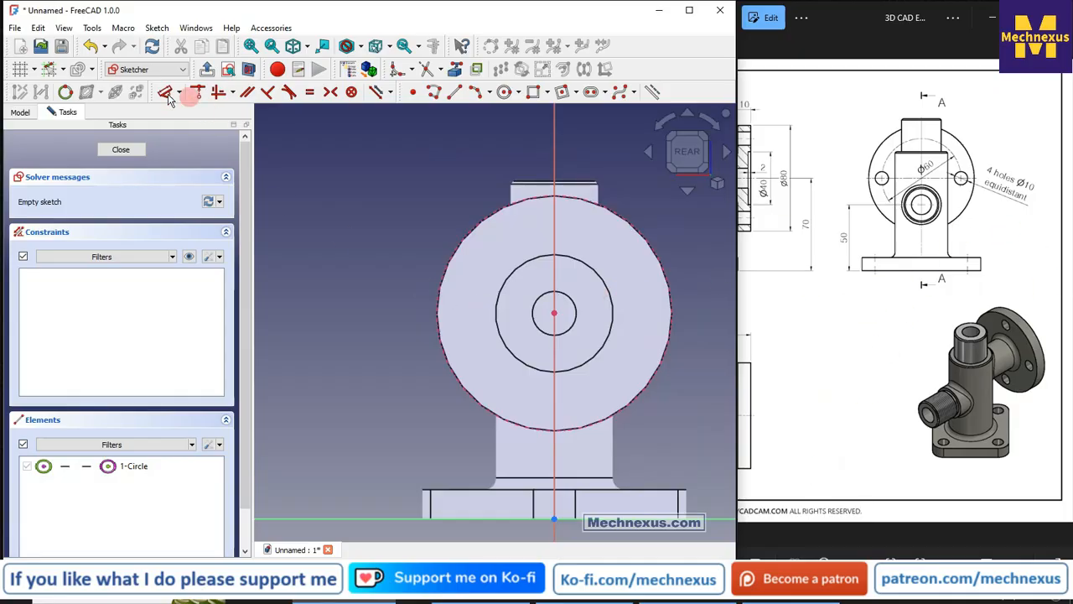
left_click(504, 91)
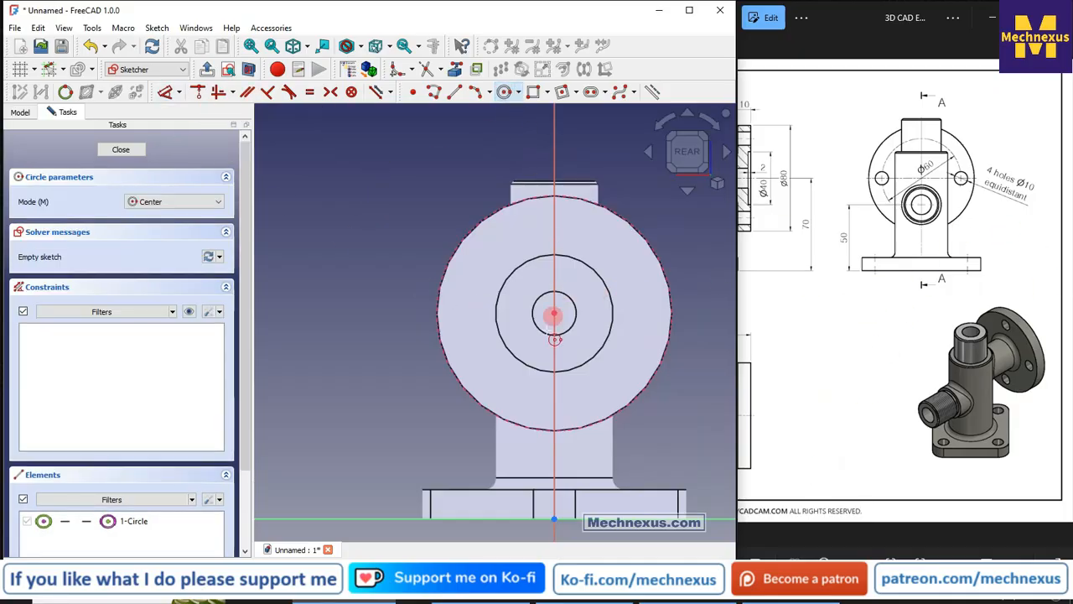
left_click(553, 314)
left_click(597, 392)
right_click(311, 254)
Convert the new flange circle to construction geometry and set its diameter to 60 mm
left_click(505, 243)
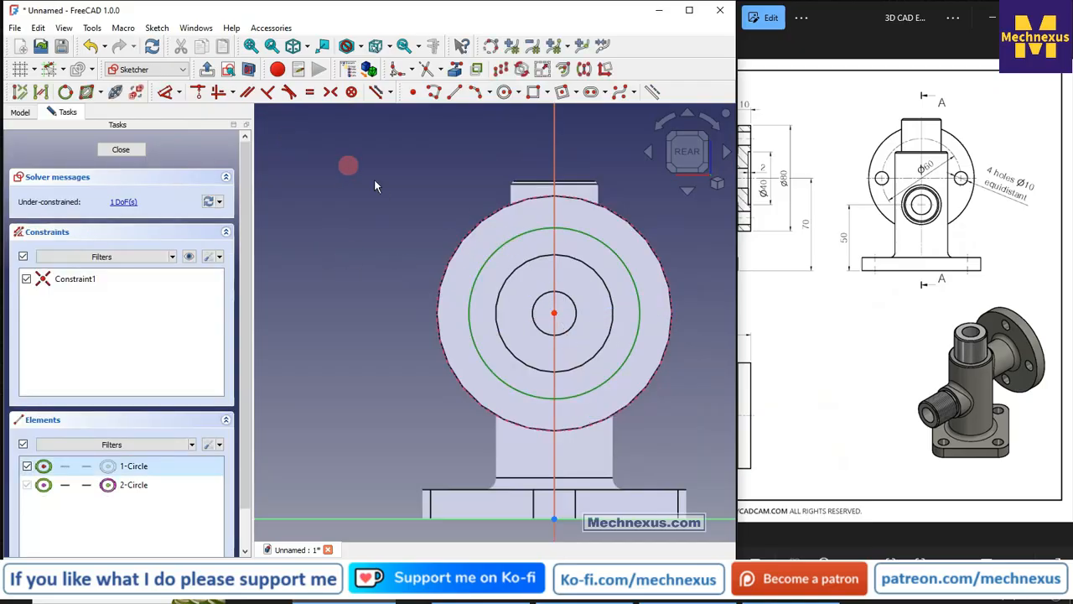
left_click(620, 92)
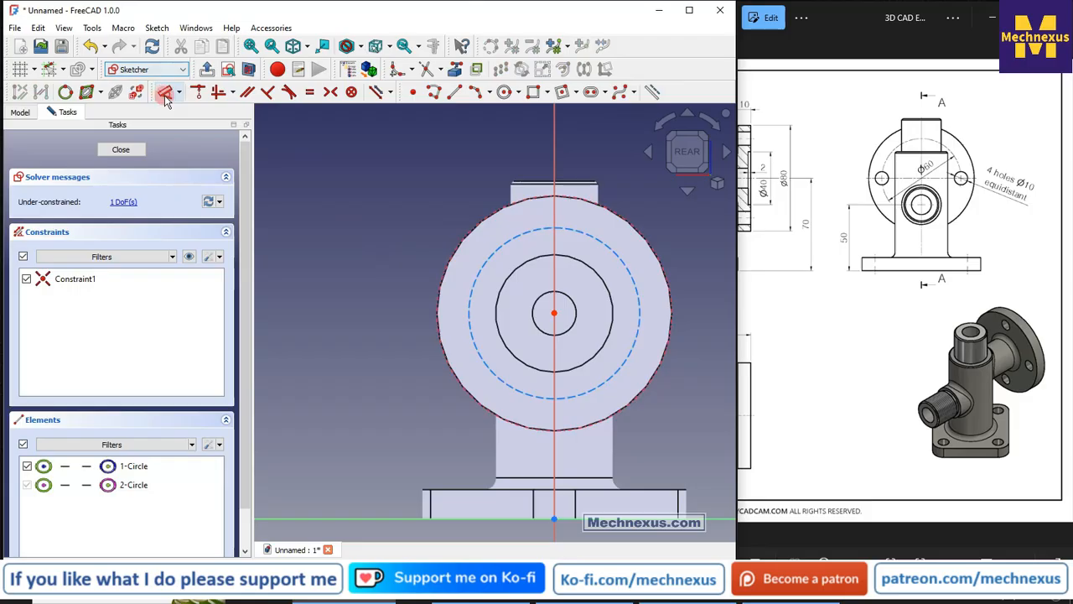
left_click(622, 262)
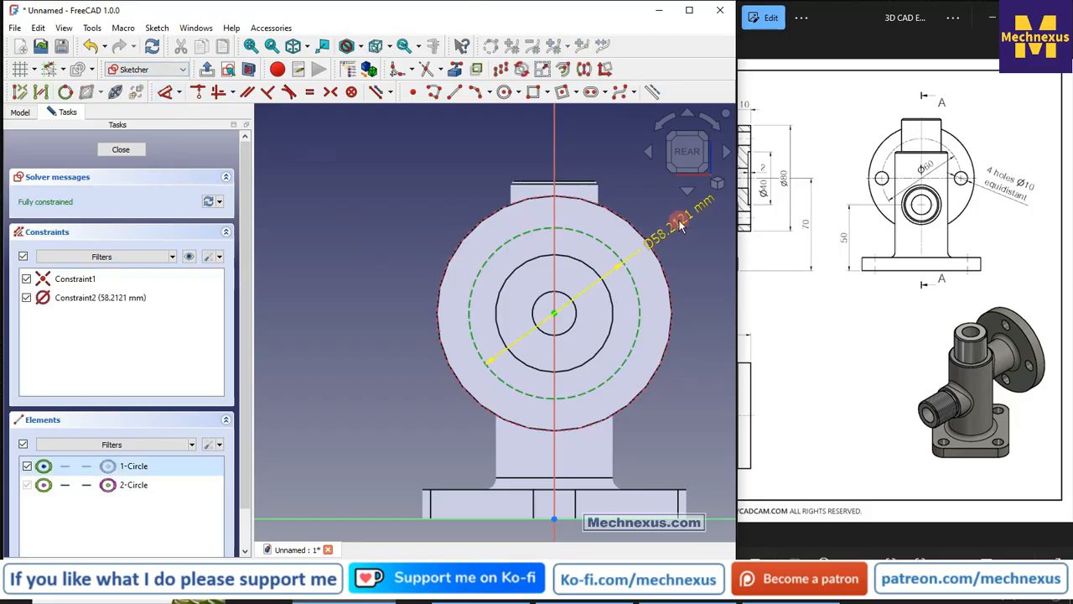
left_click(680, 225)
key("Return")
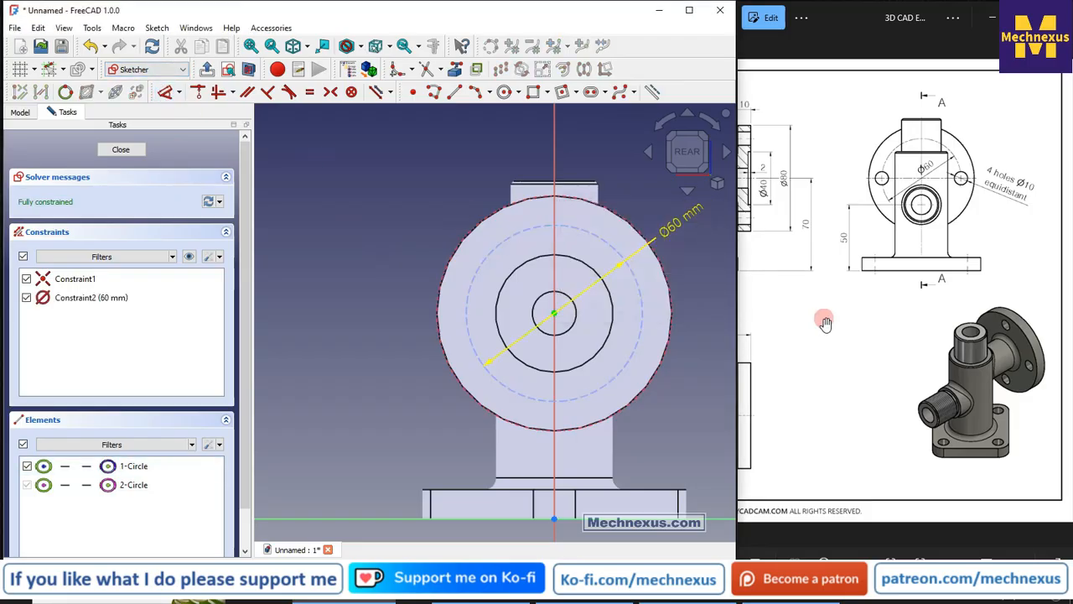
right_click(336, 312)
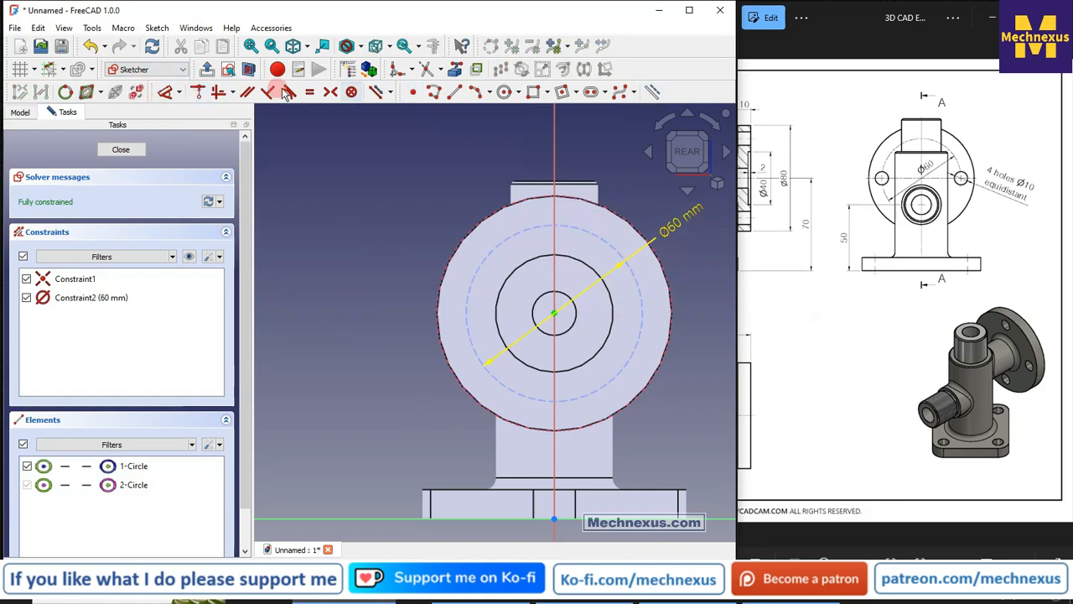
Sketch a small circle centred on the 60 mm construction circle and set its diameter to 10 mm
left_click(503, 92)
left_click(642, 335)
left_click(654, 352)
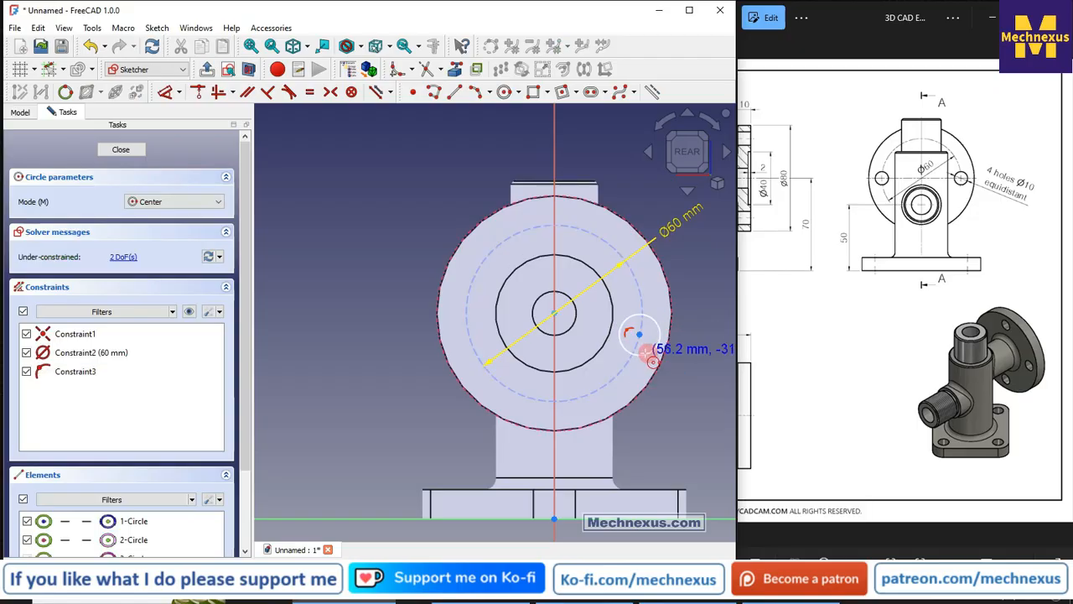
right_click(681, 247)
left_click(167, 91)
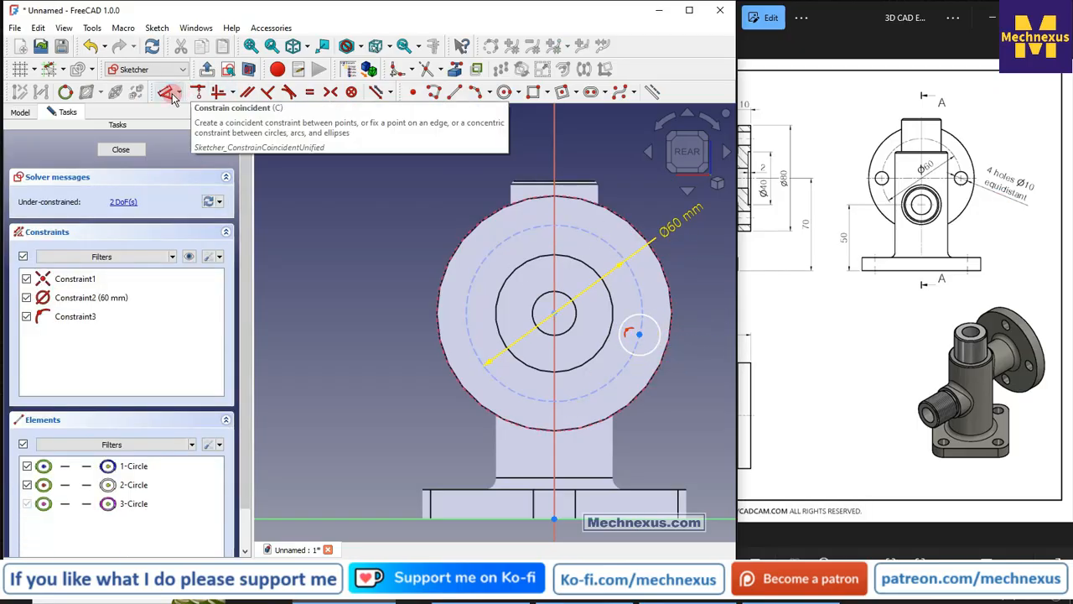
left_click(647, 324)
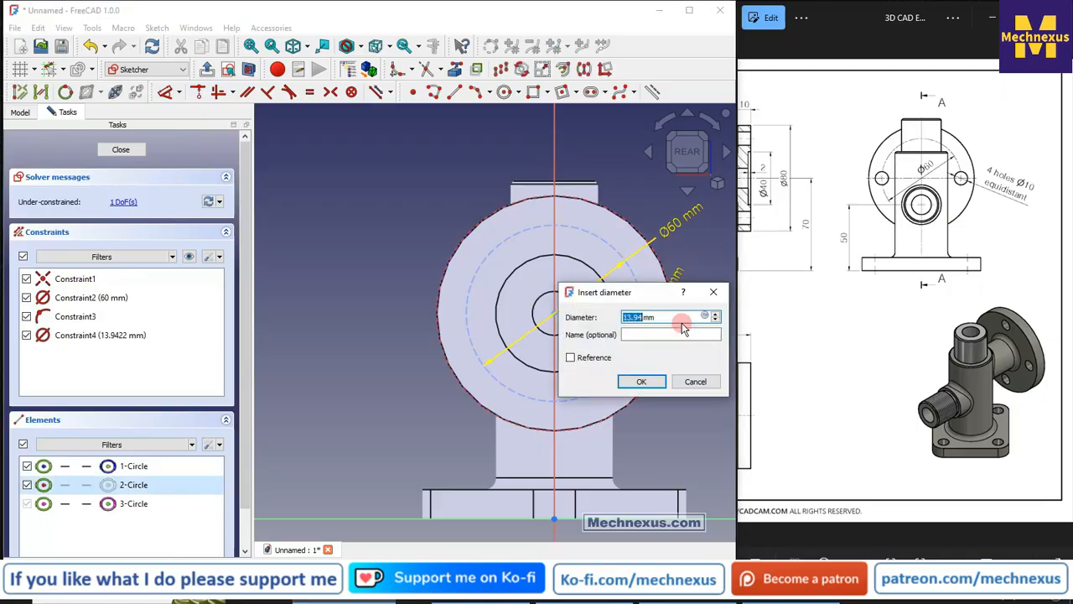
key("Return")
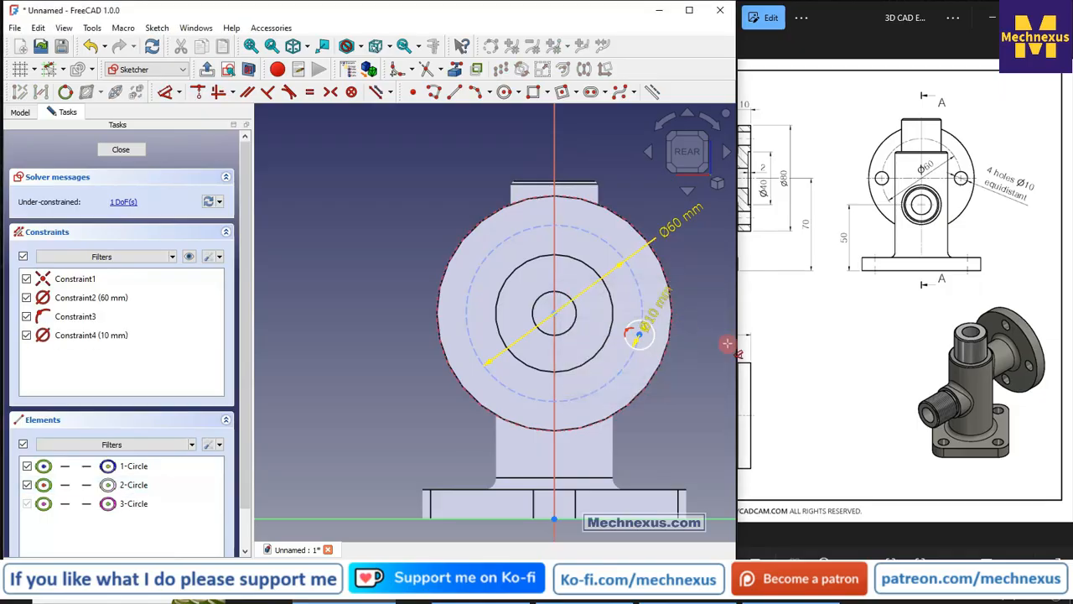
Try aligning the small circle's centre with the flange centre using a horizontal constraint, and undo it
scroll(696, 336, "up", 2)
left_click(610, 340)
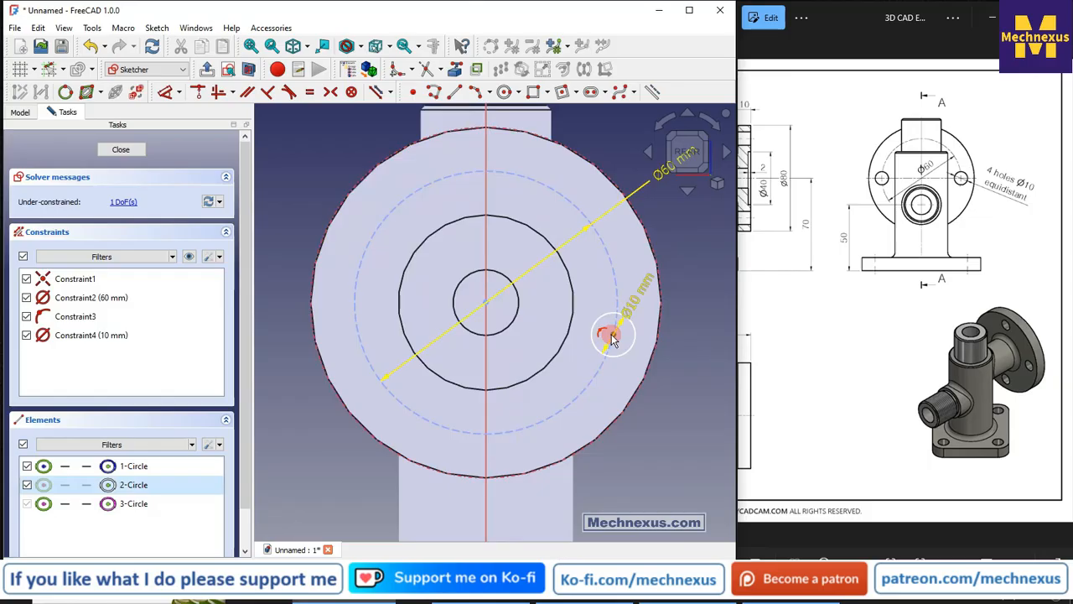
left_click(487, 305)
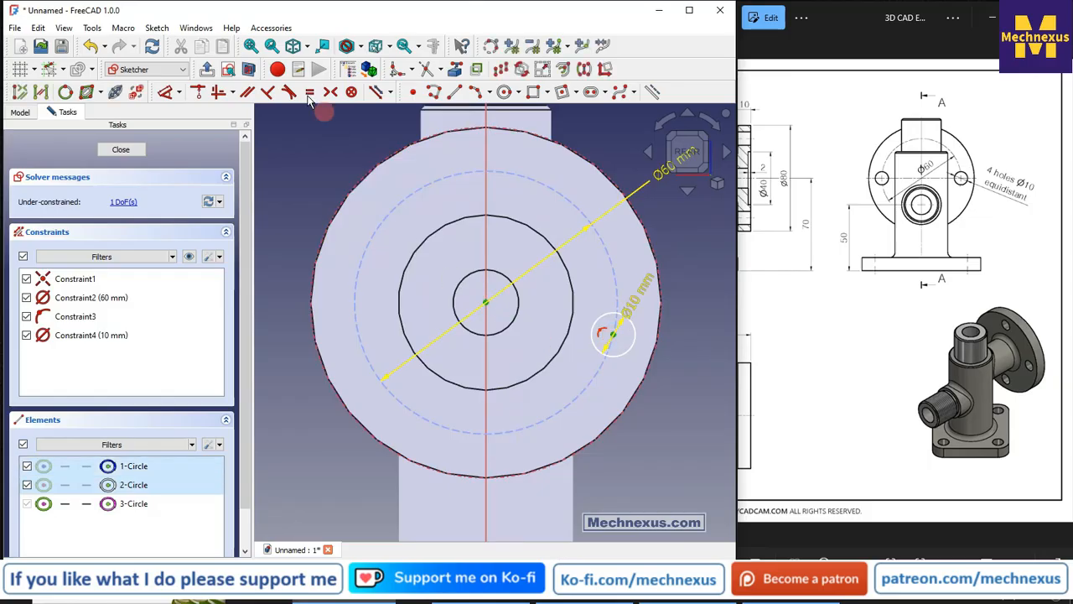
left_click(227, 93)
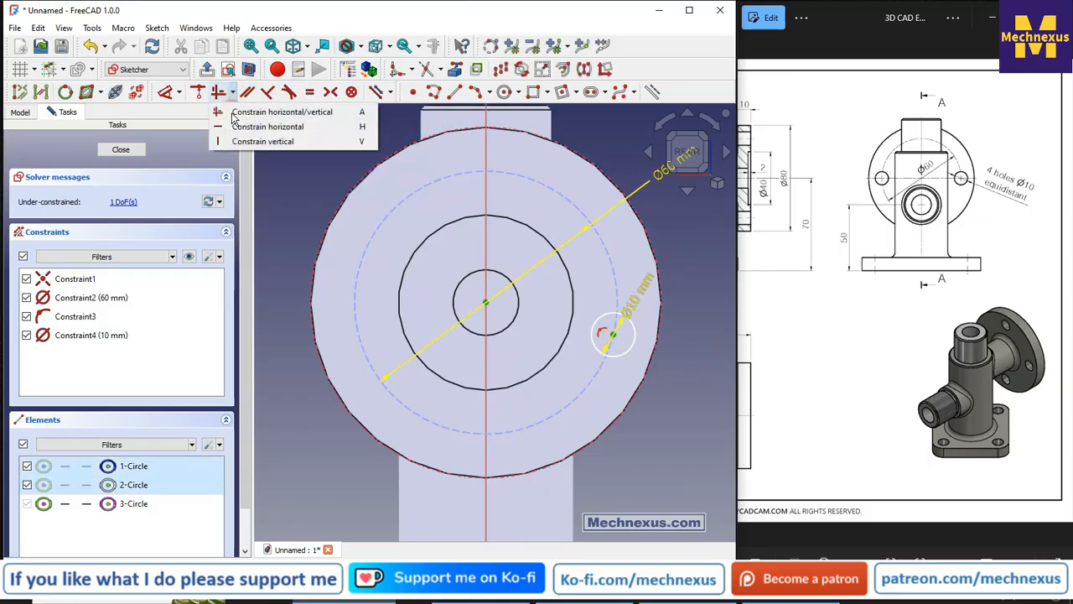
left_click(226, 124)
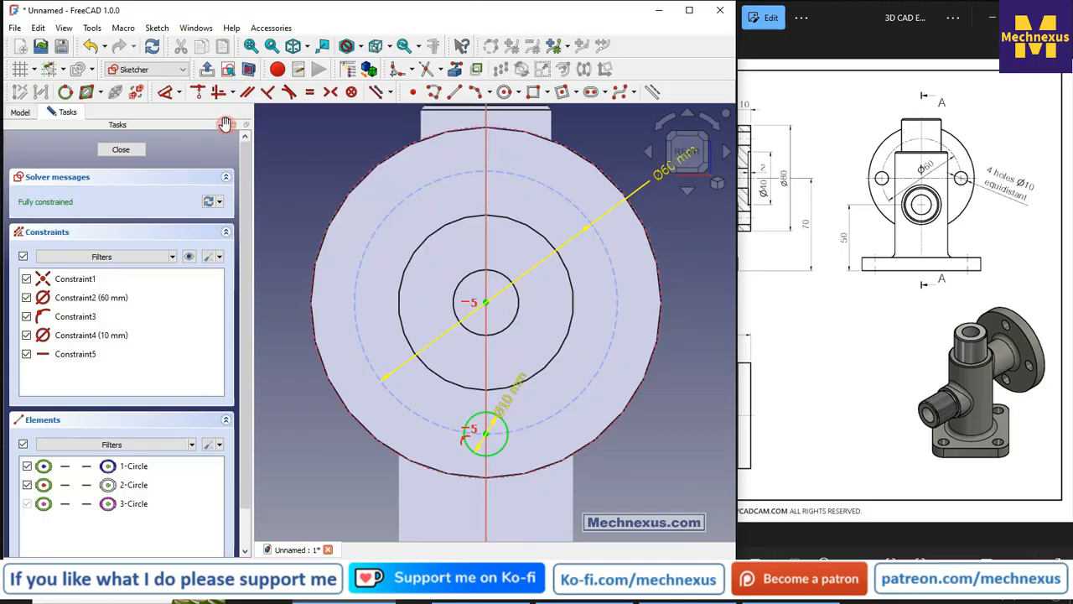
left_click(270, 186)
key("ctrl+z")
Align the small circle's centre with the flange centre using a vertical constraint
left_click(619, 335)
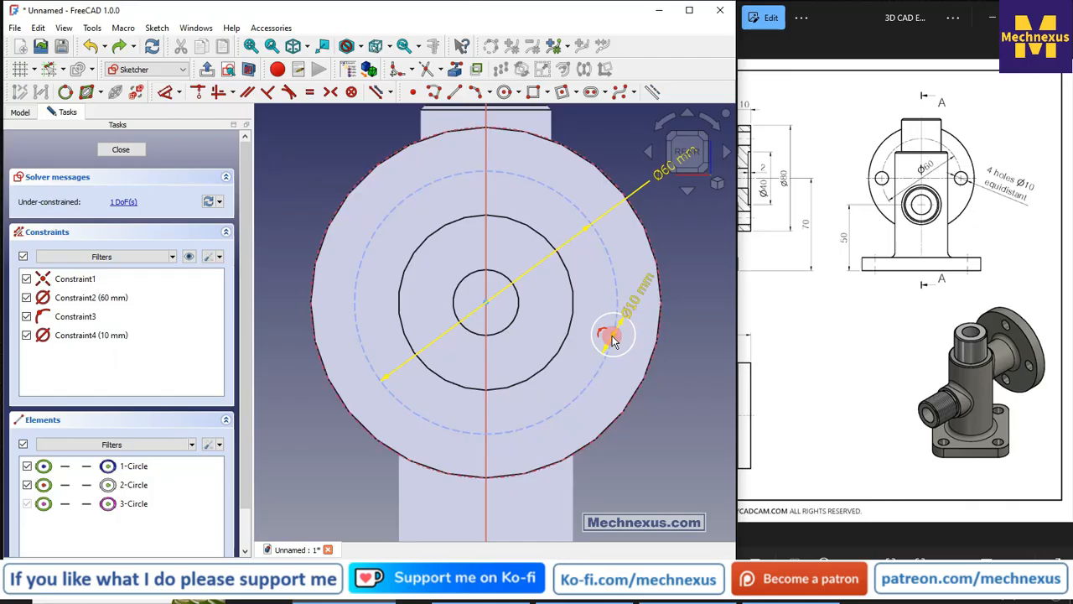
left_click(487, 302)
left_click(228, 92)
left_click(235, 141)
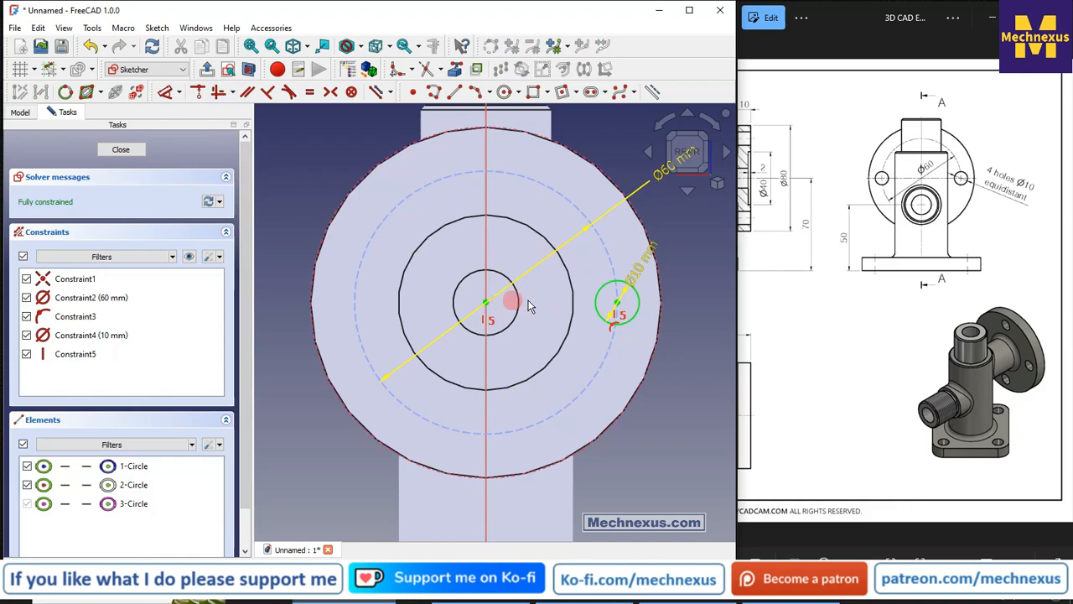
Close the sketch and cut a 10 mm diameter hole with Through all depth in the round flange using the Hole feature
left_click(20, 111)
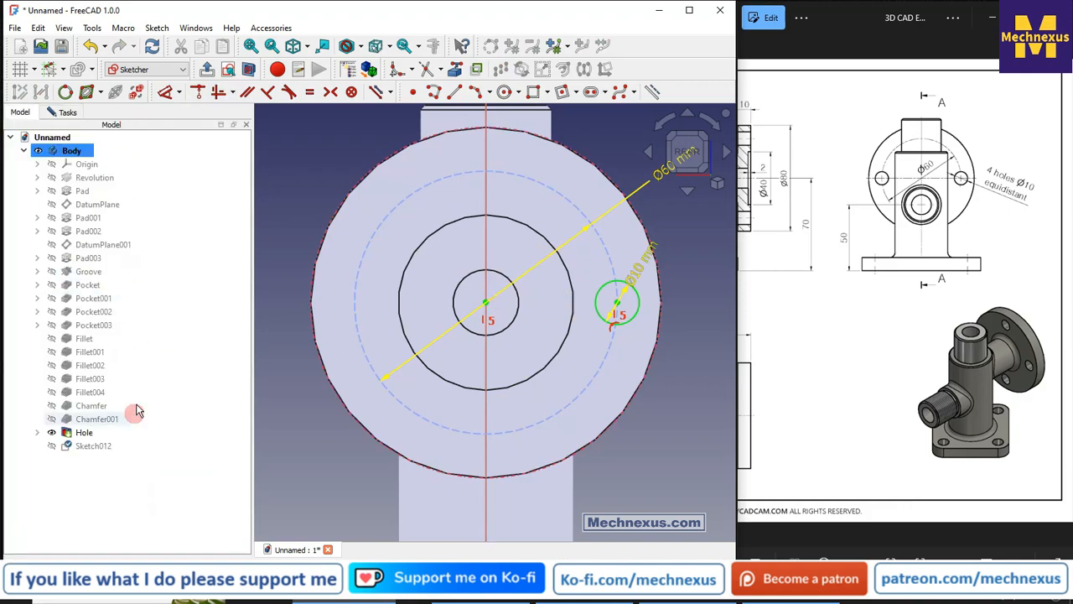
left_click(67, 113)
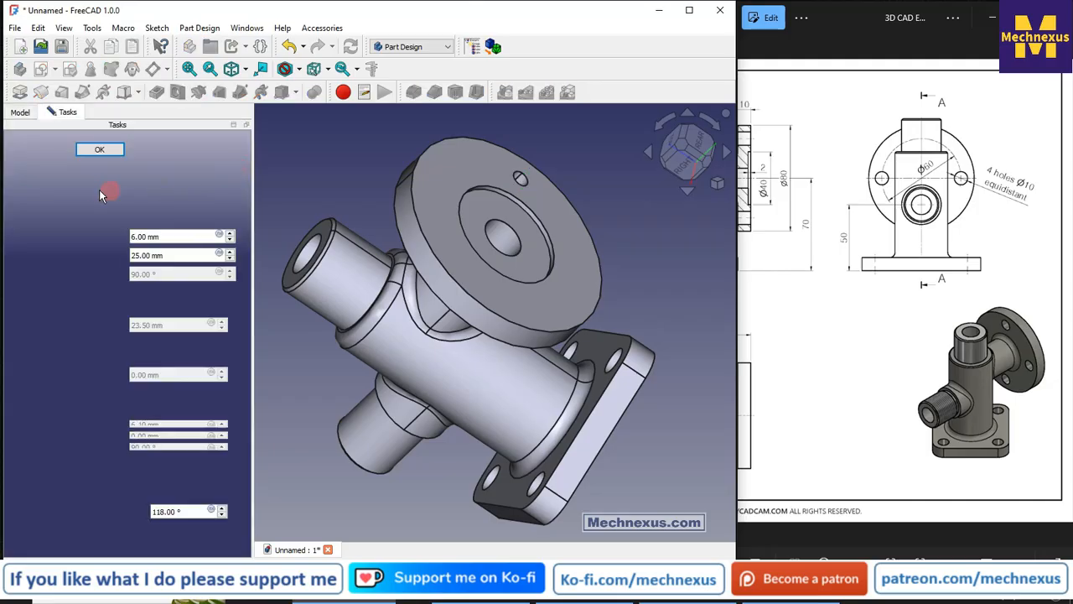
left_click(173, 236)
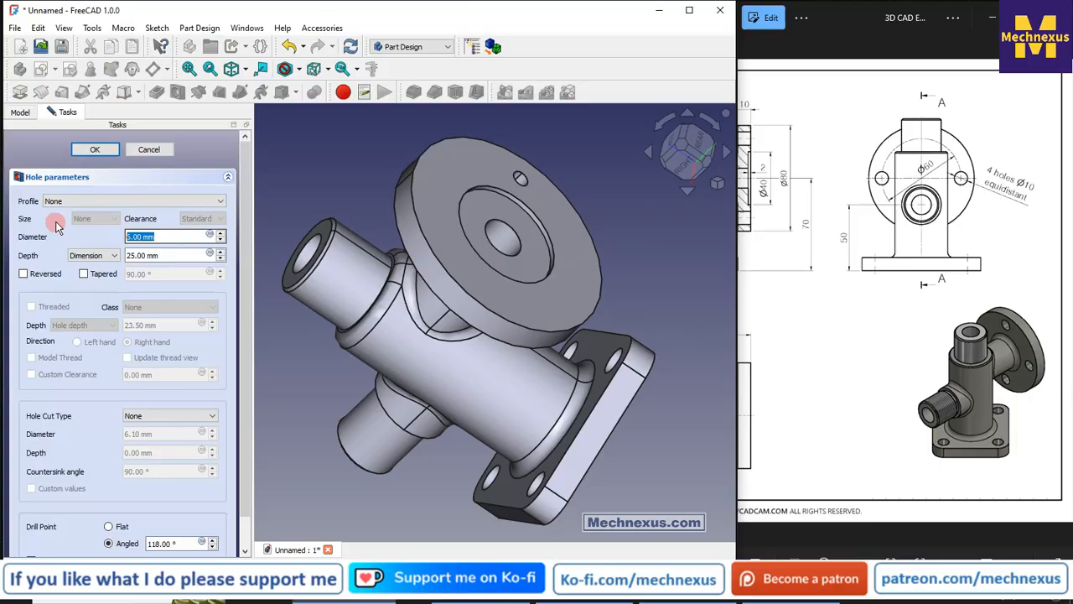
left_click(92, 255)
left_click(91, 275)
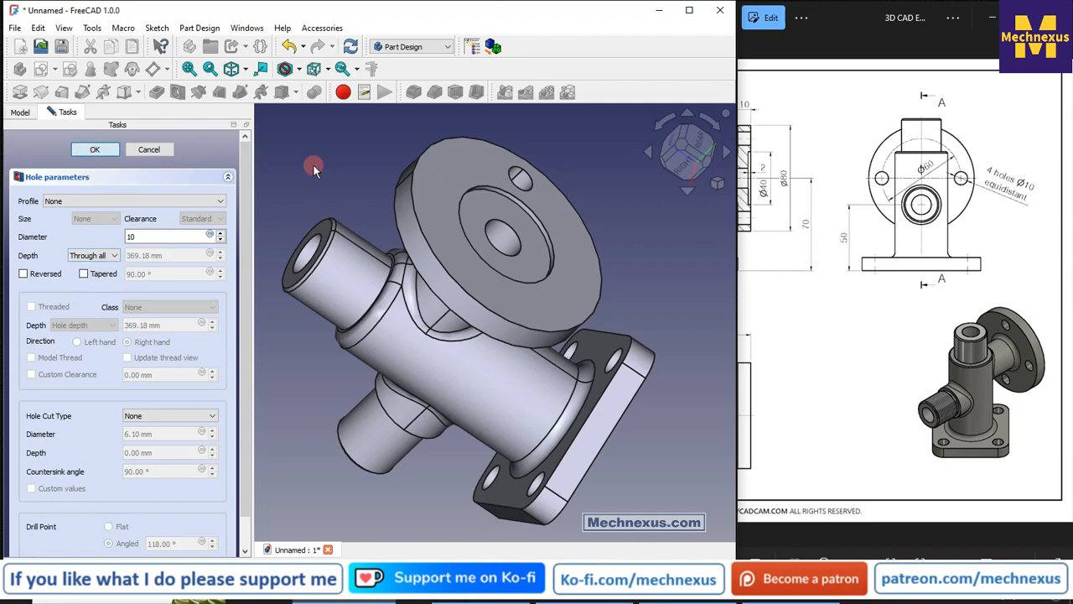
left_click(95, 150)
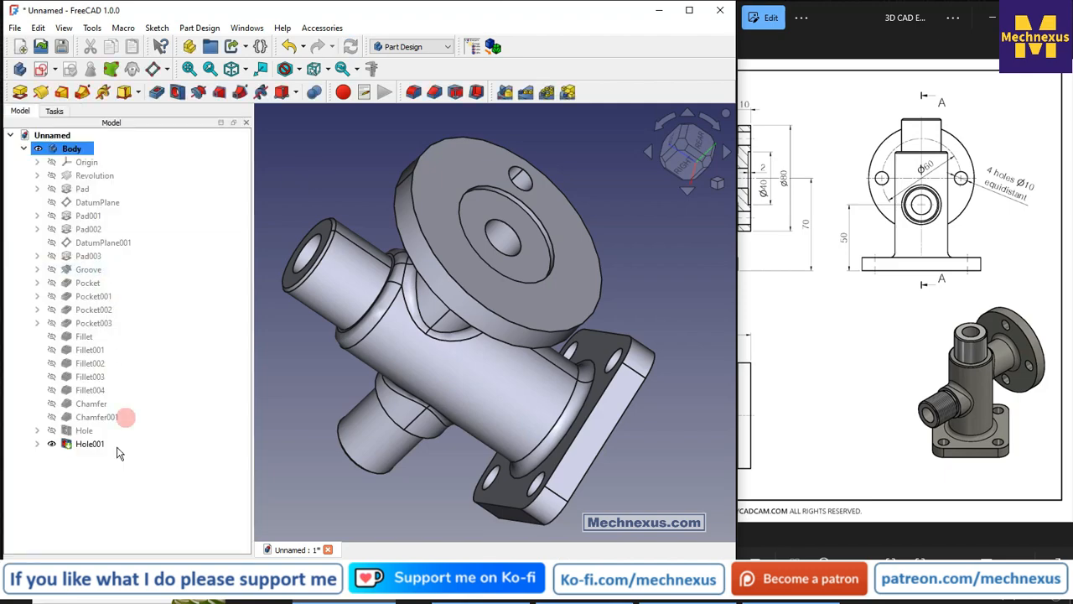
Create a polar pattern of the round flange's 10 mm hole about the flange's outer circular edge, with 2 occurrences over 360°
left_click(84, 444)
left_click(548, 94)
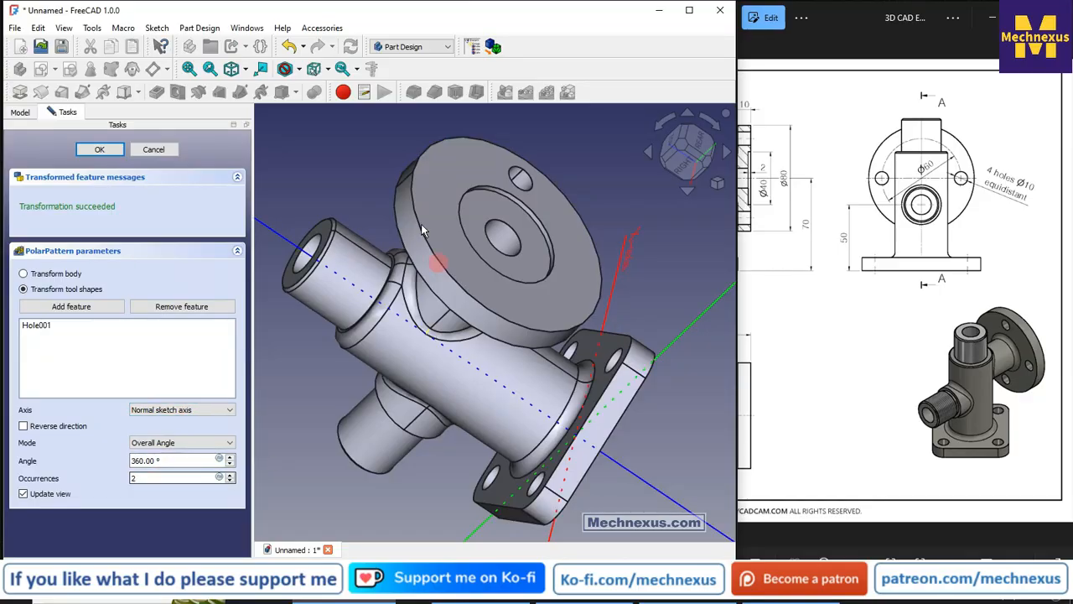
left_click(168, 409)
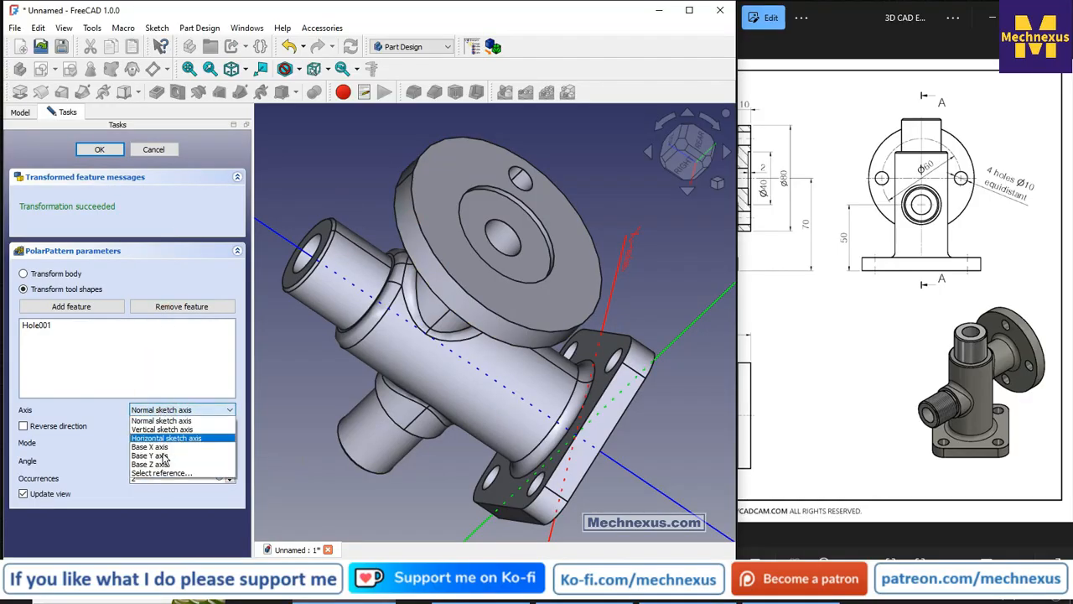
left_click(159, 472)
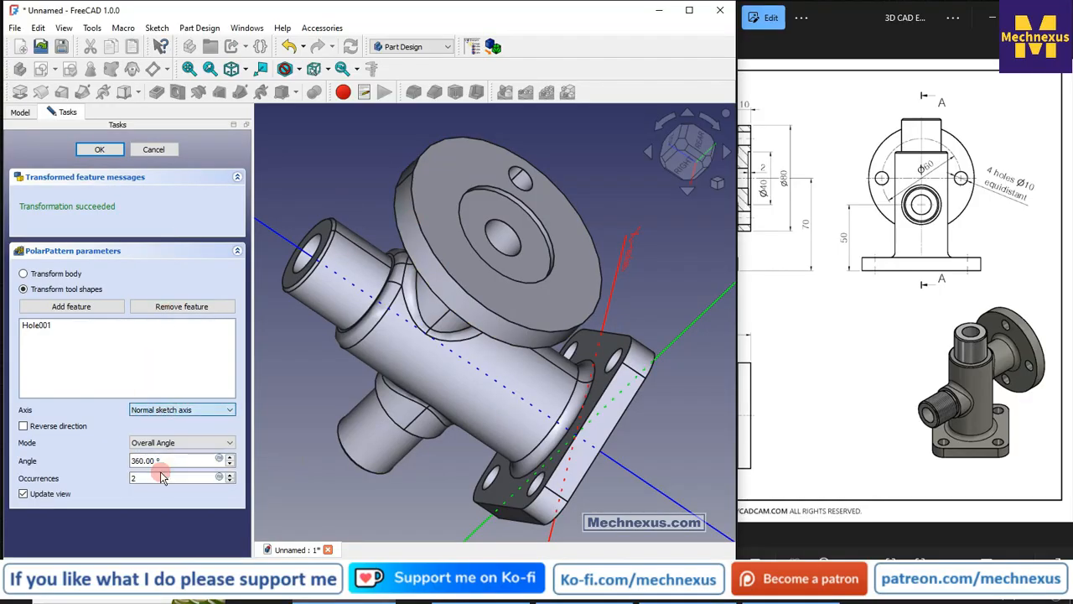
left_click(411, 197)
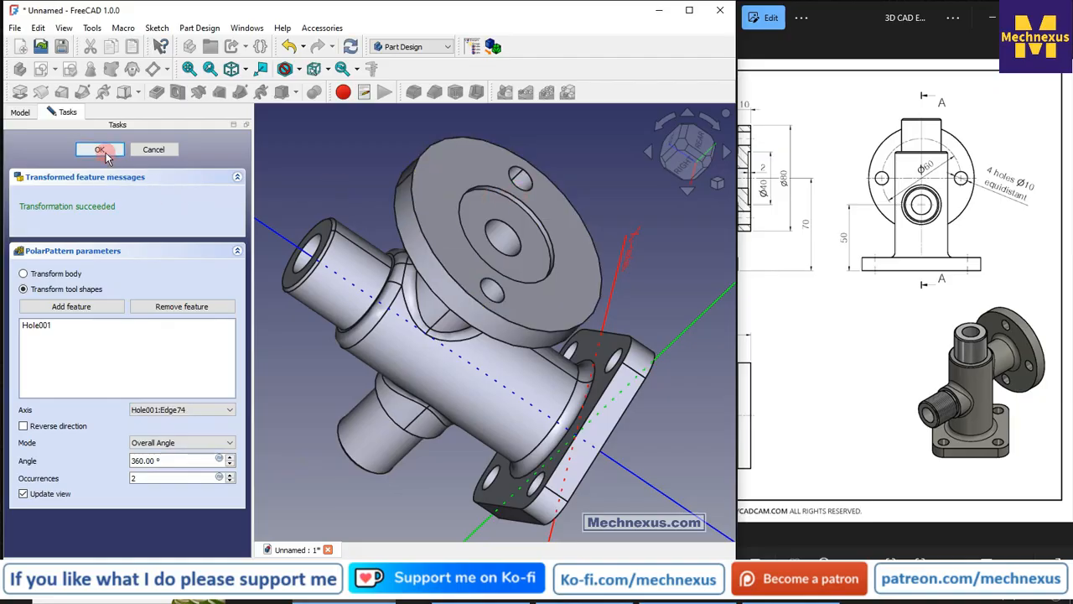
key("Return")
Chamfer both outer rim edges of the round flange with an equal distance of 1 mm
scroll(586, 210, "down", 2)
middle_click_drag(589, 249, 646, 219)
scroll(478, 174, "up", 5)
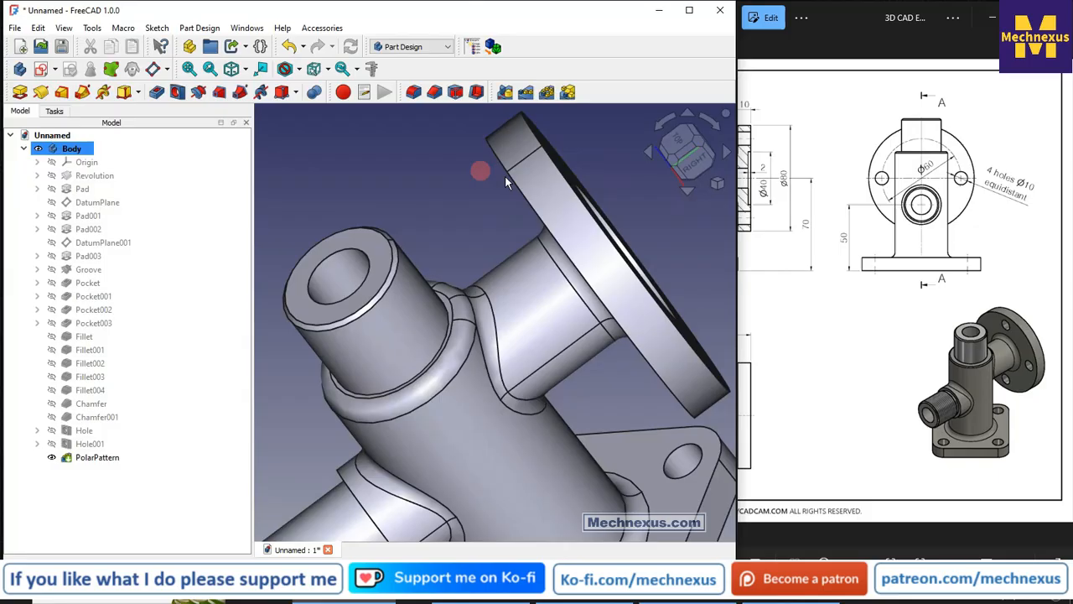
left_click_drag(896, 207, 931, 201)
scroll(902, 180, "up", 2)
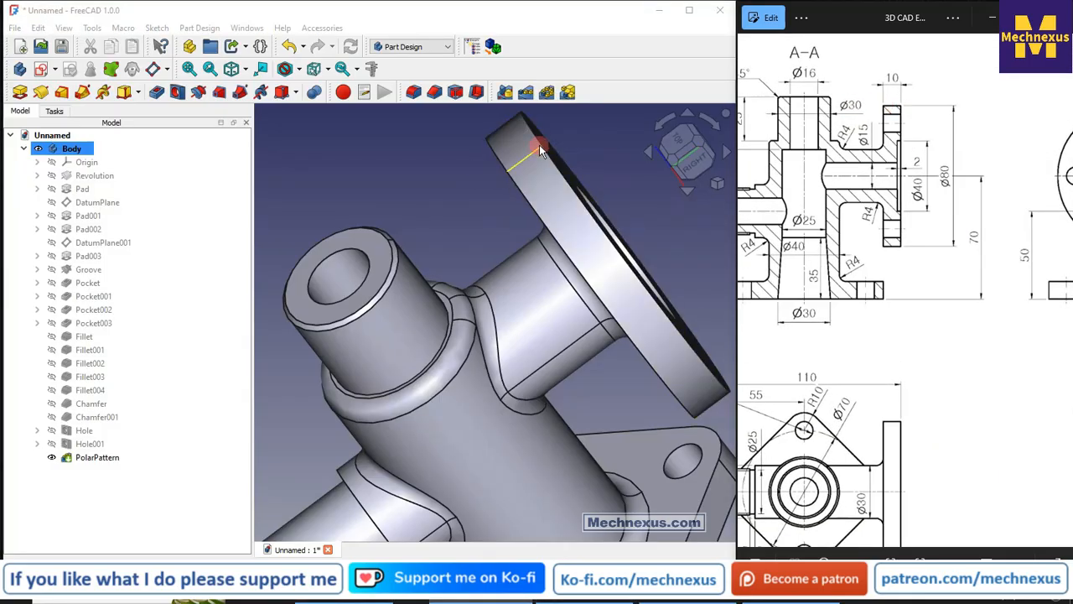
middle_click_drag(492, 191, 556, 191)
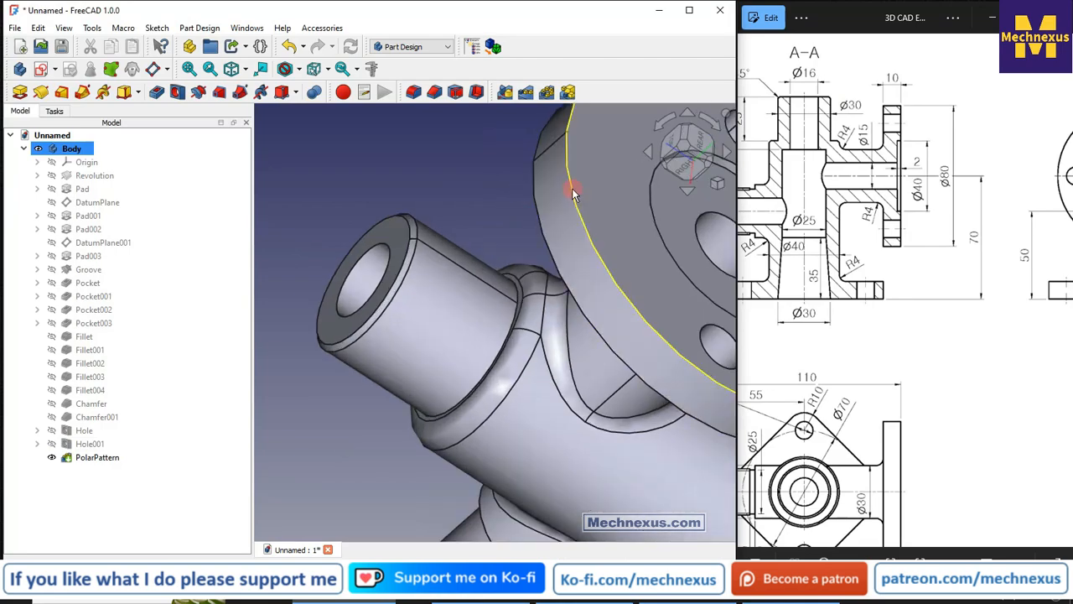
left_click(573, 193)
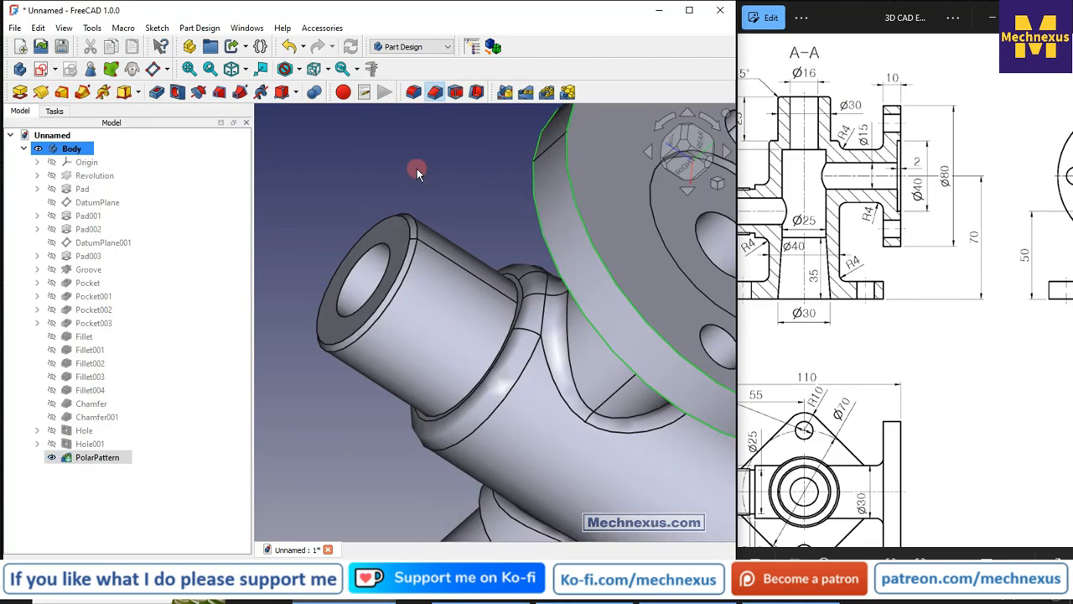
left_click(99, 149)
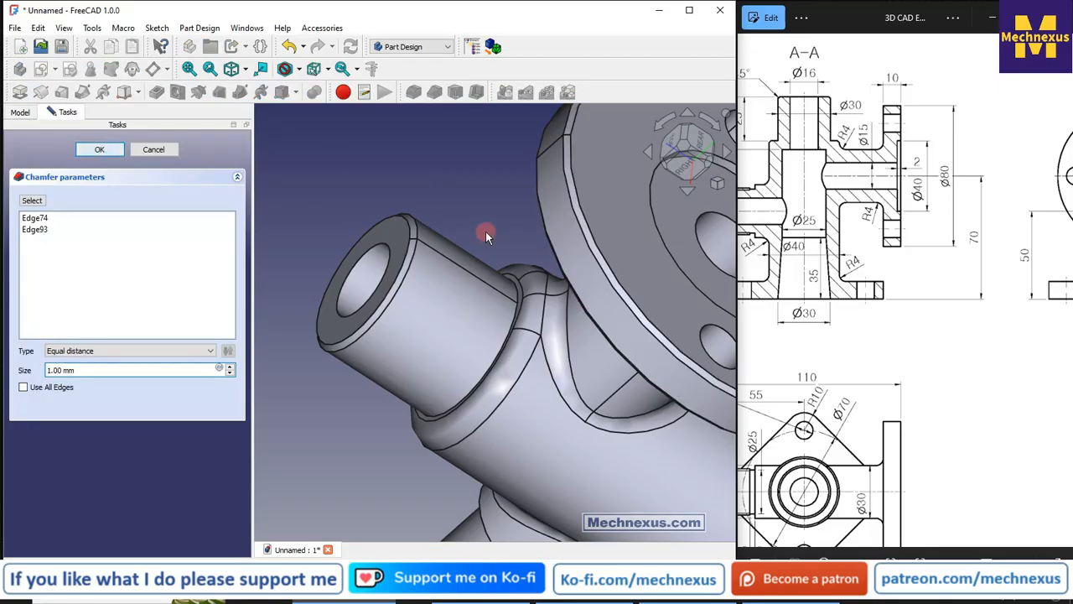
Examine the whole fitting in isometric view and compare it with the reference drawing's dimensioned views and 3D picture
scroll(484, 234, "down", 10)
scroll(461, 239, "up", 2)
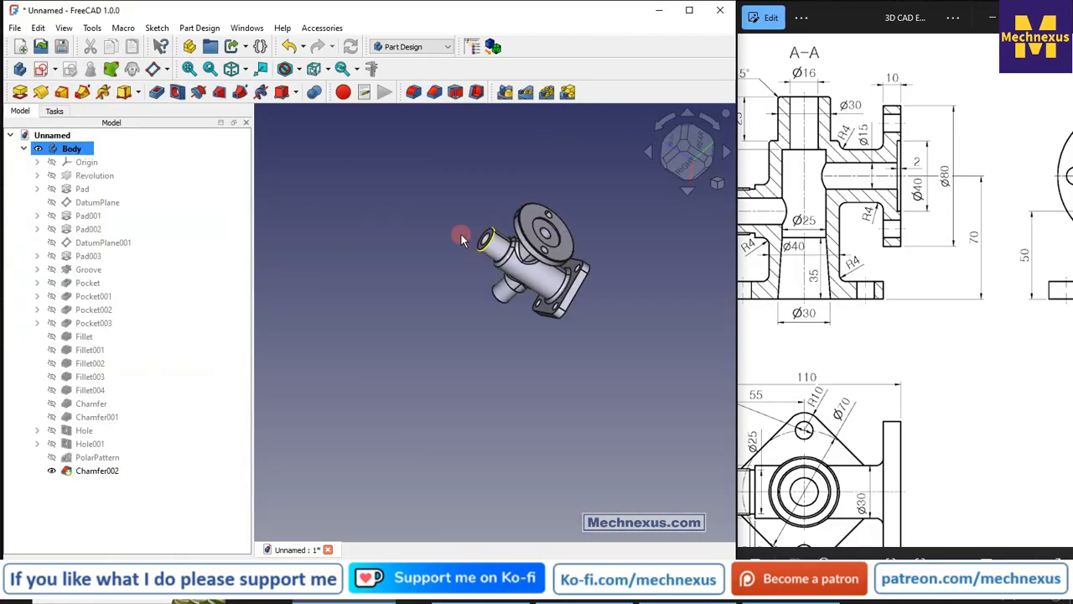
left_click(718, 183)
left_click(715, 198)
scroll(445, 277, "up", 6)
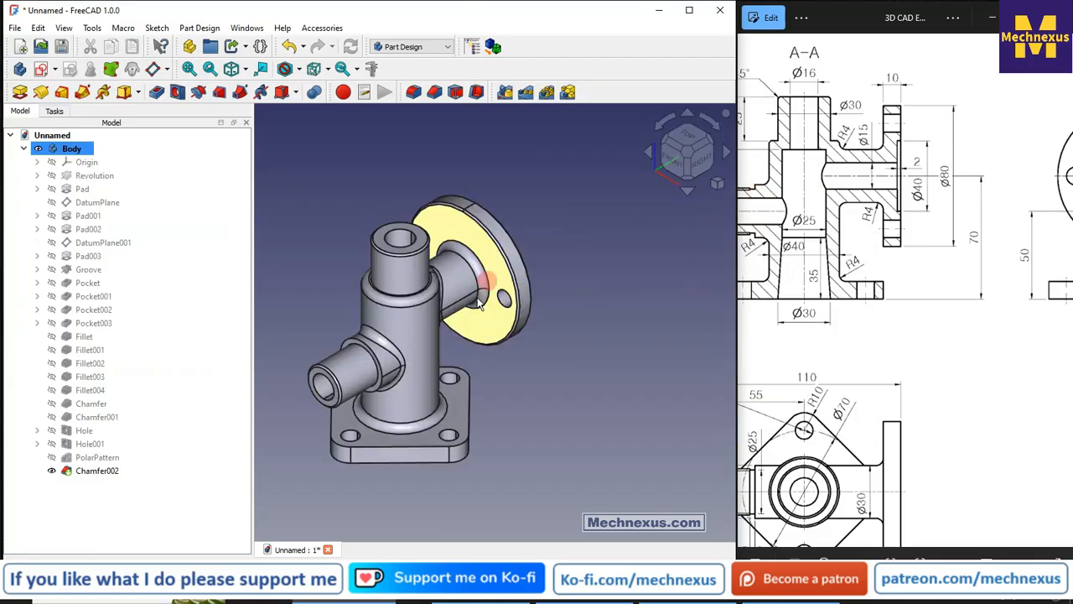
mouse_move(481, 367)
middle_mouse_down()
mouse_move(388, 372)
mouse_move(375, 355)
mouse_move(453, 373)
middle_mouse_up()
scroll(849, 365, "down", 4)
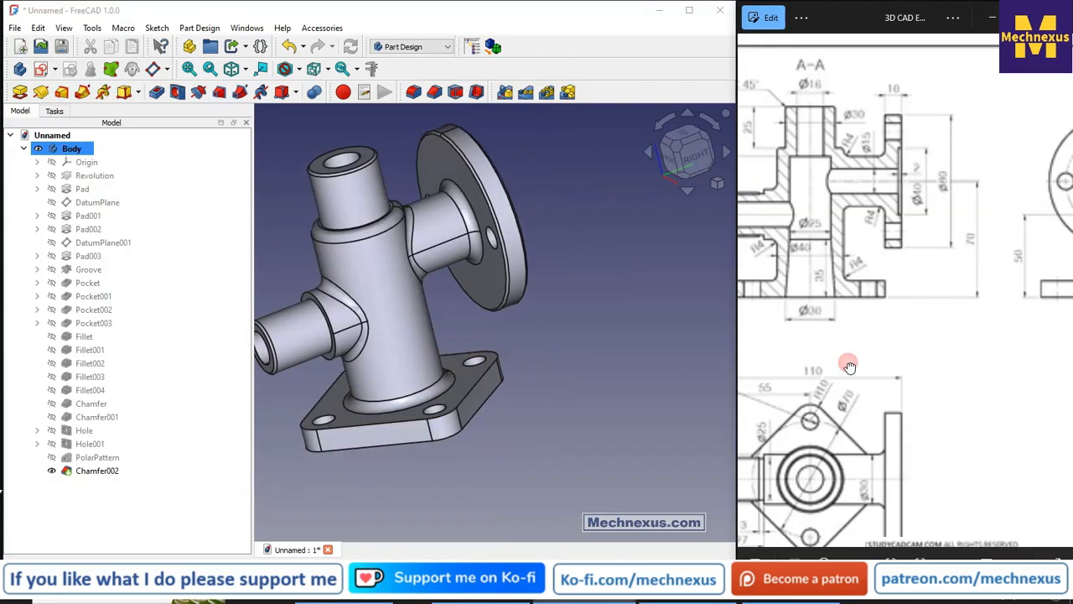
scroll(1010, 366, "up", 5)
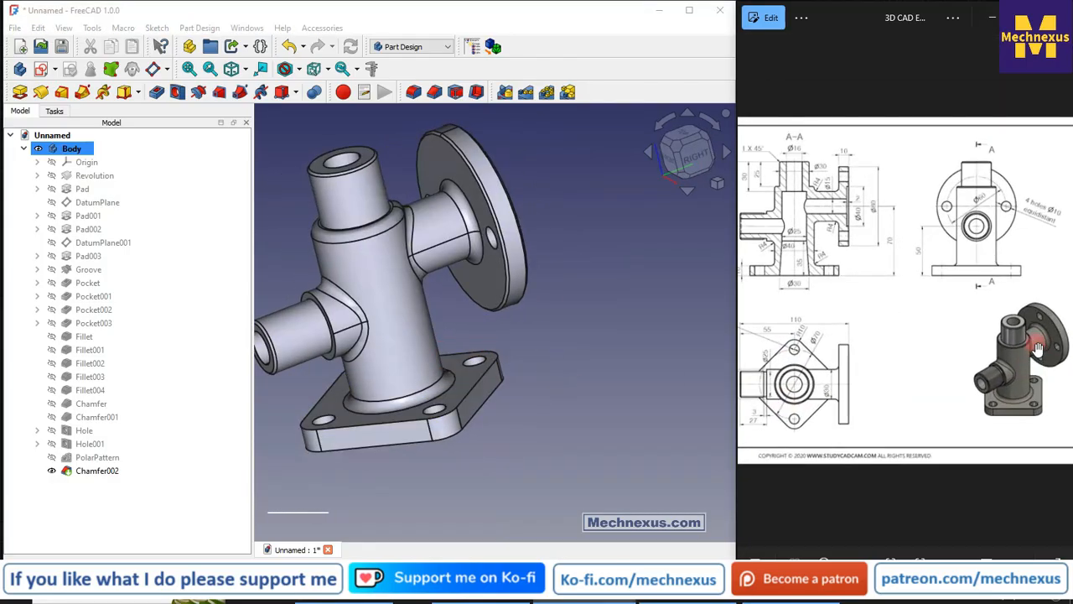
left_click_drag(1009, 384, 950, 342)
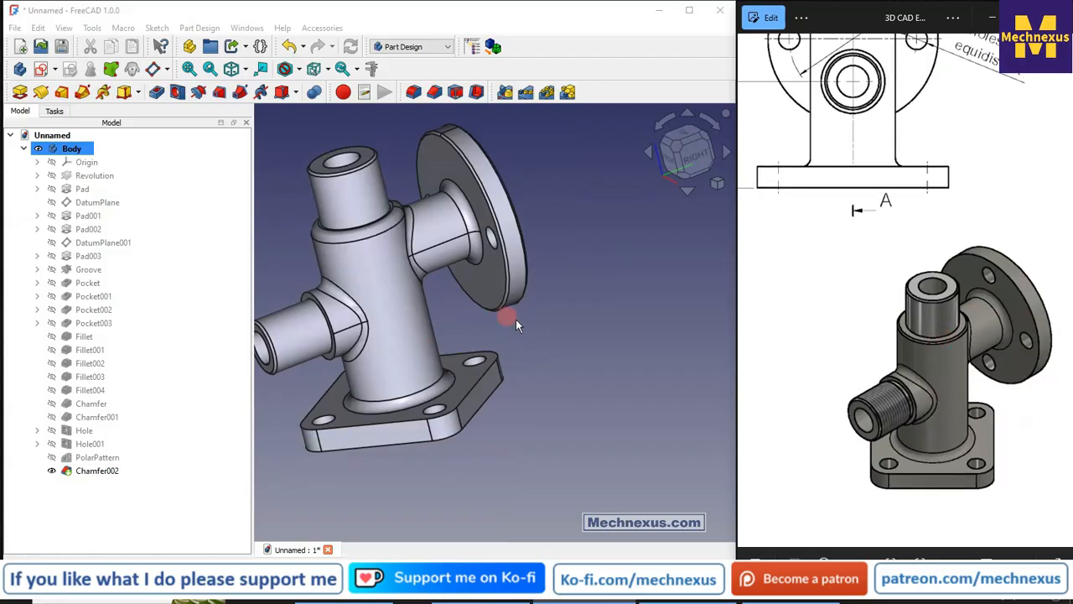
left_click(717, 183)
left_click(765, 199)
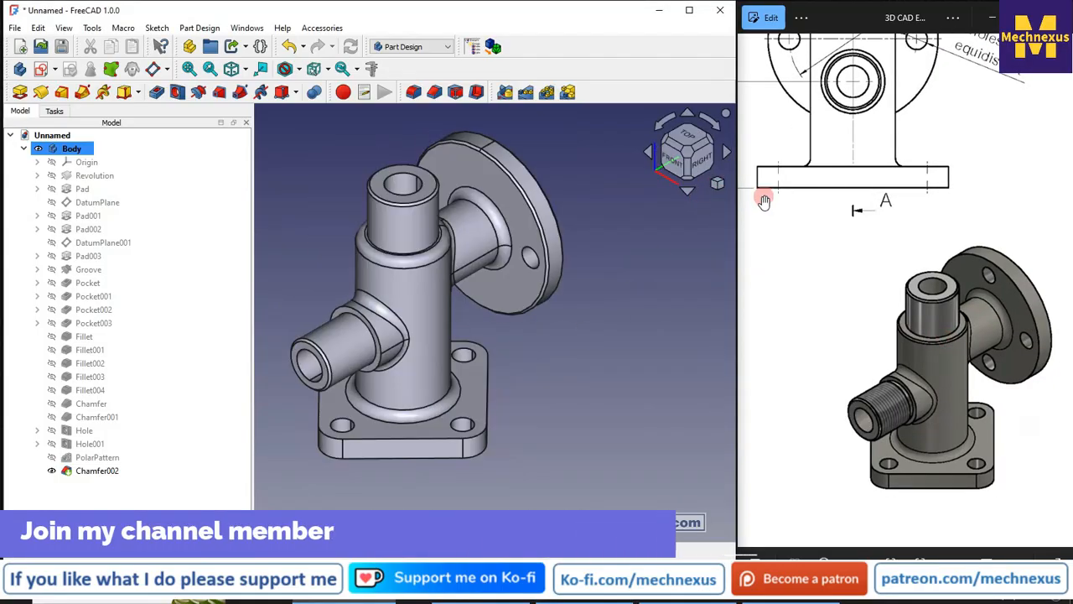
left_click_drag(865, 376, 816, 333)
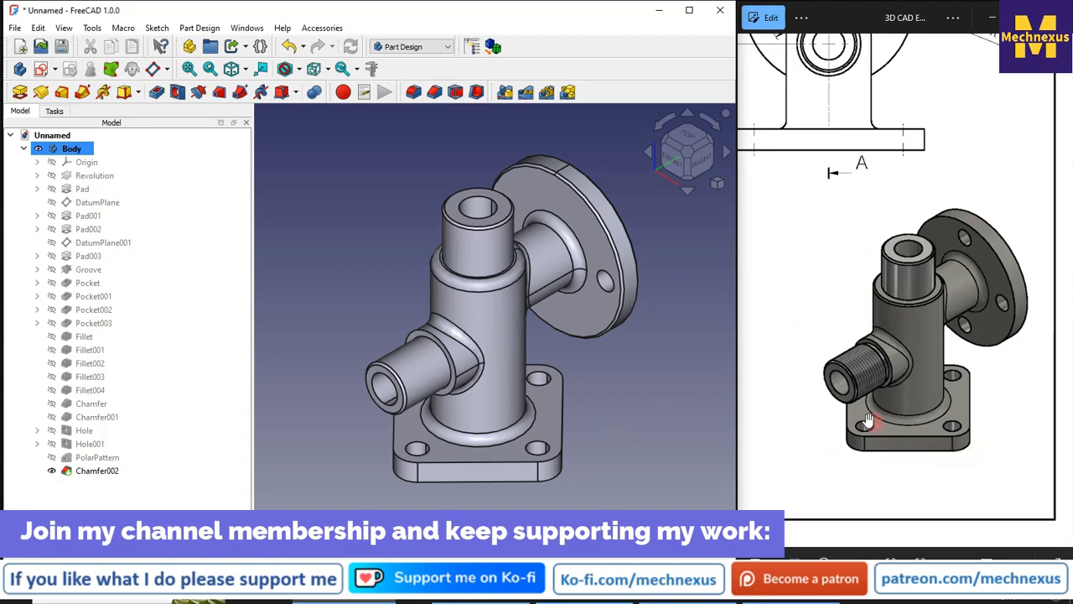
scroll(805, 384, "down", 5)
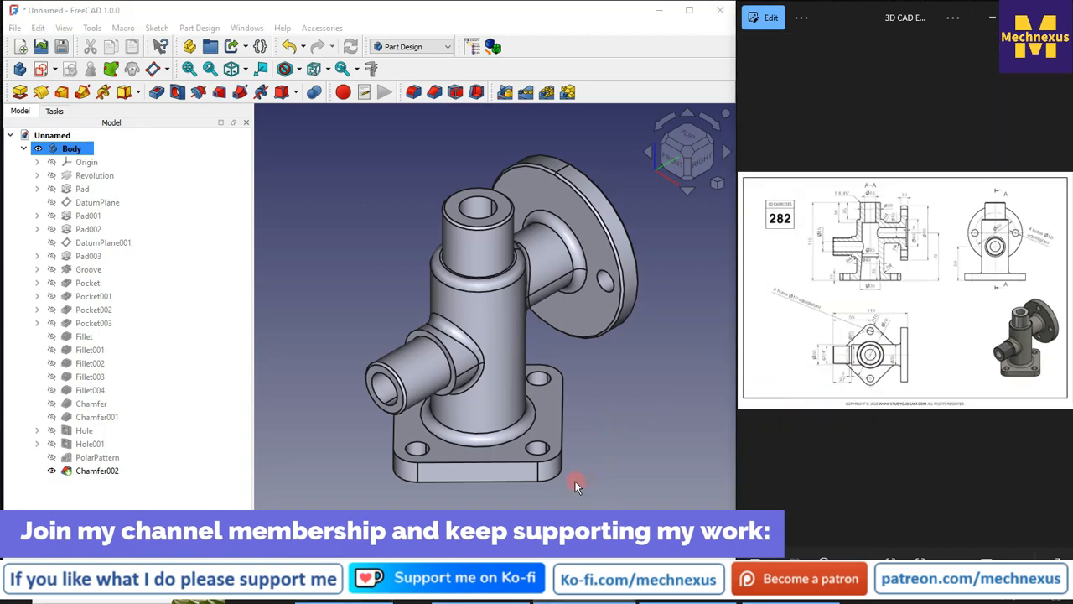
scroll(392, 358, "down", 2)
scroll(334, 429, "up", 1)
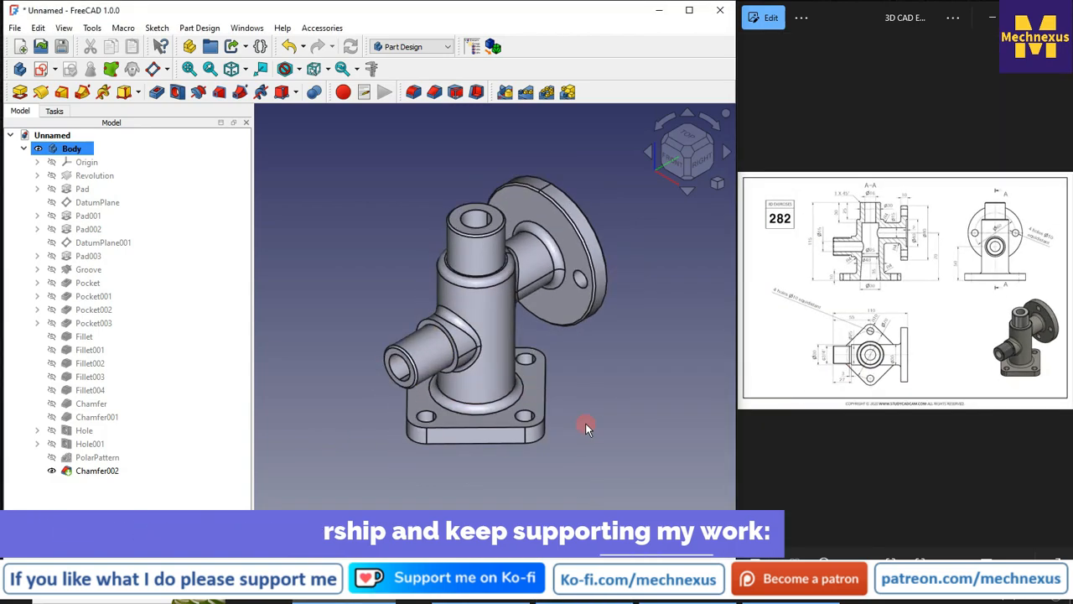